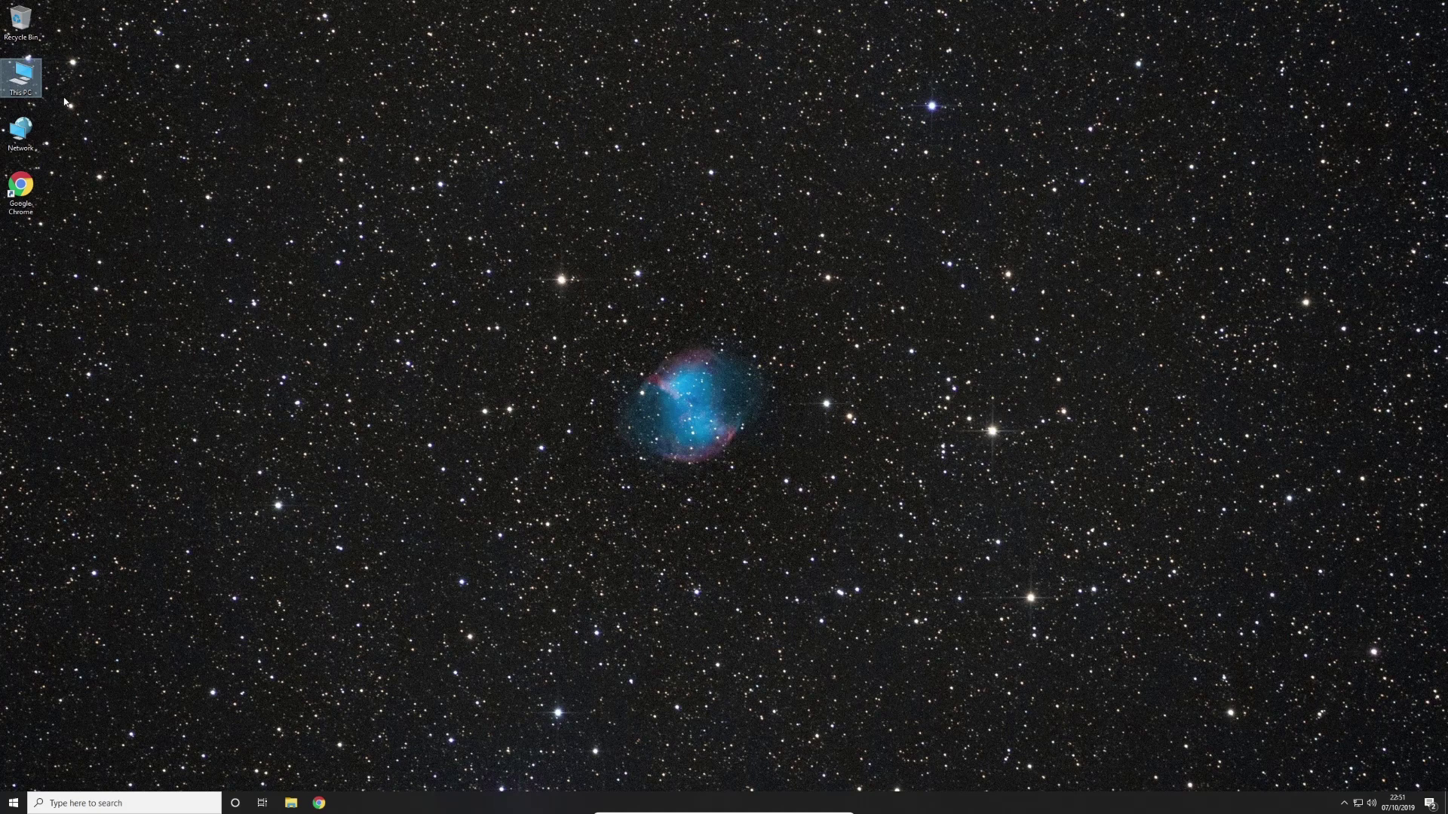
Open the Downloads folder and try to install the ASCOM Platform from the ASCOMPlatform64 installer
double_click(24, 81)
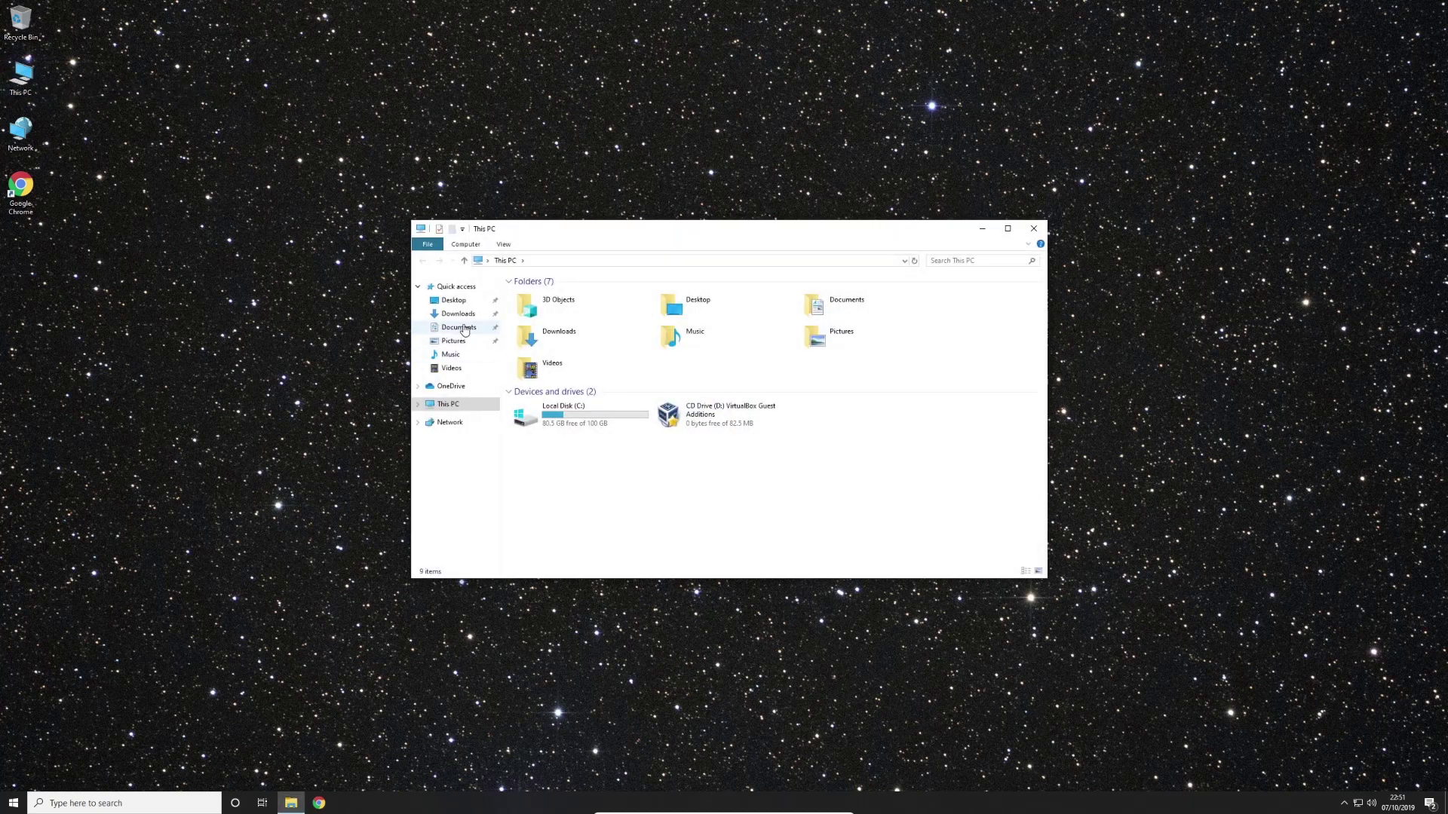
click(458, 313)
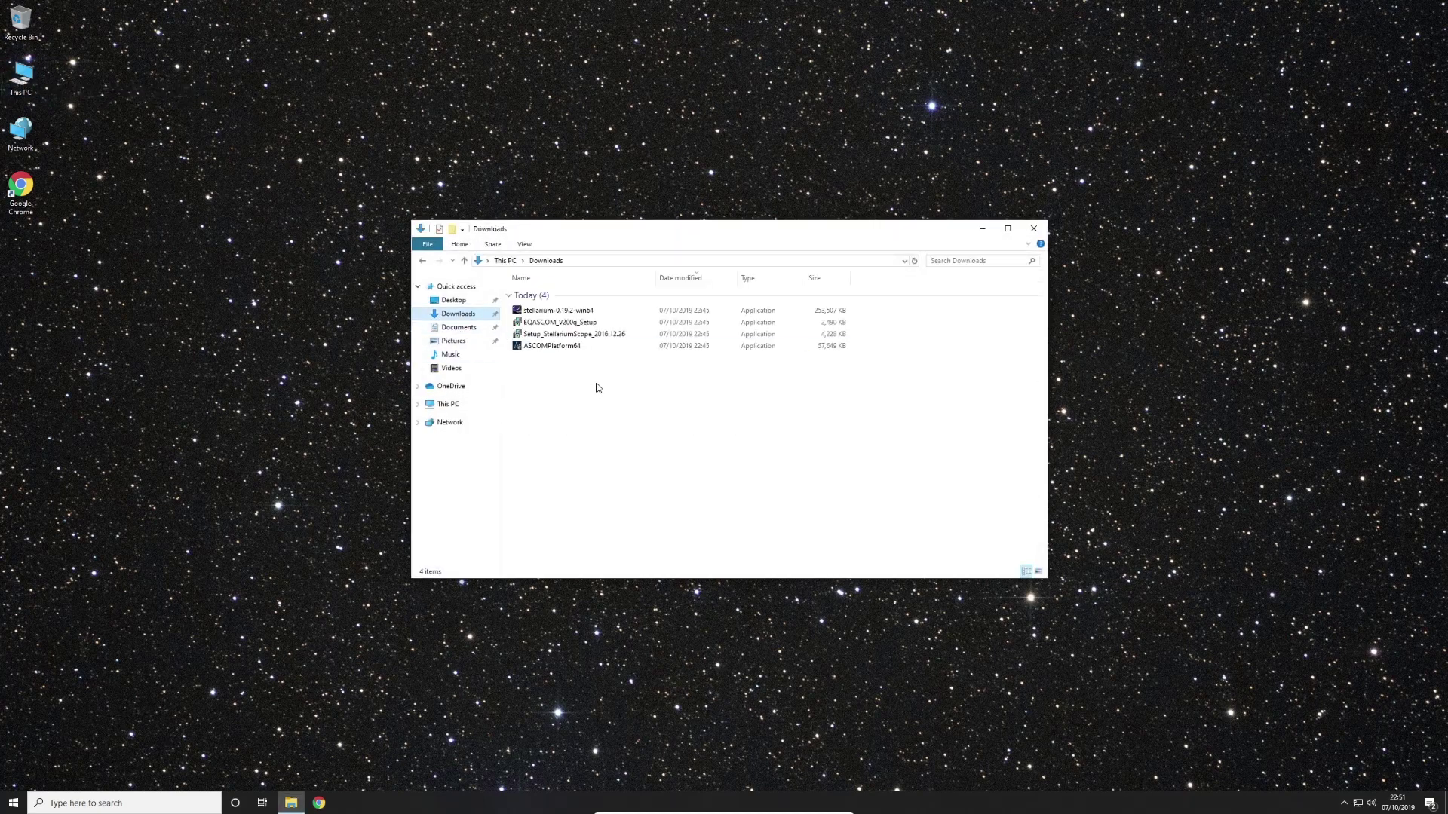
click(558, 351)
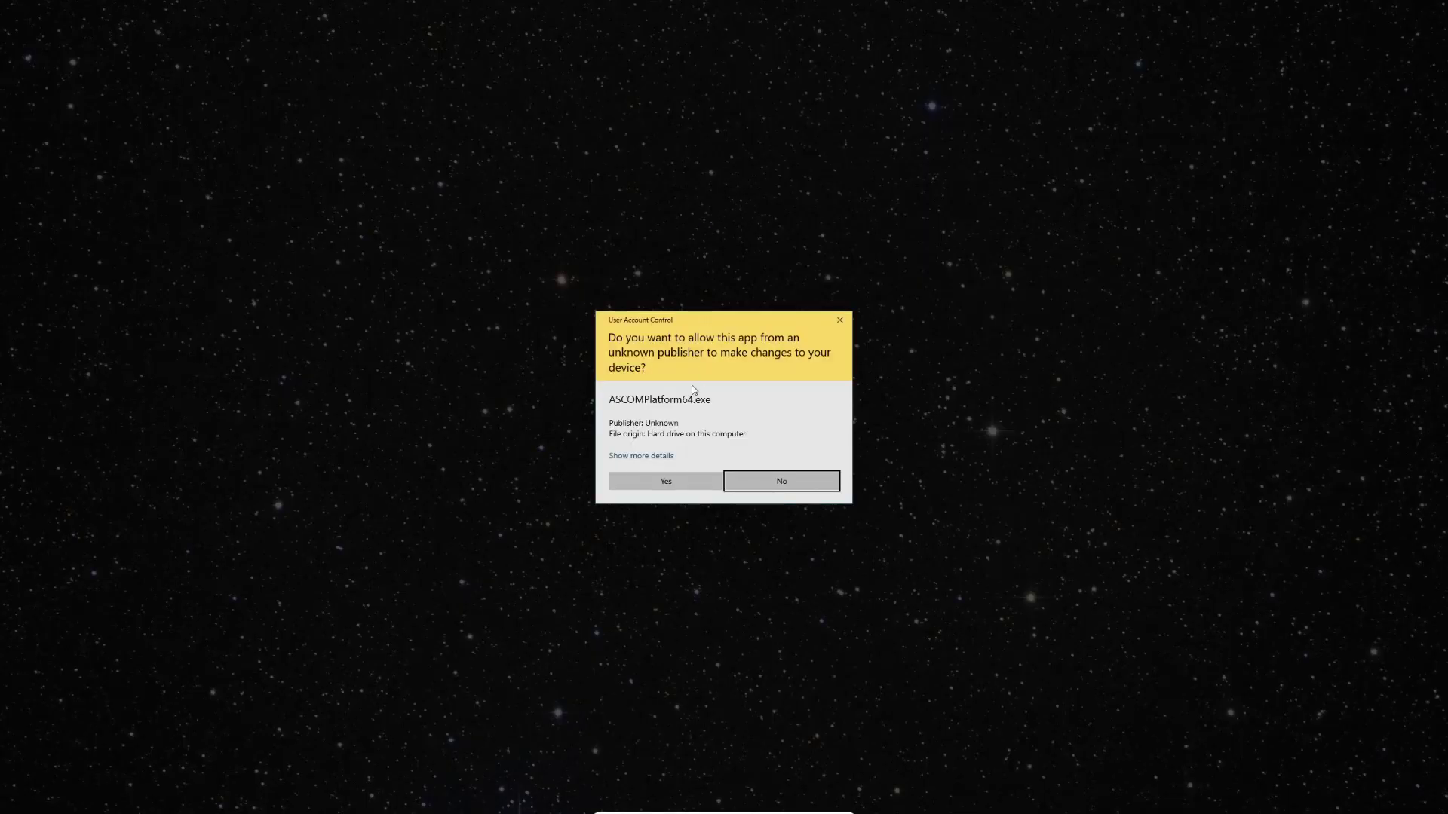
click(641, 486)
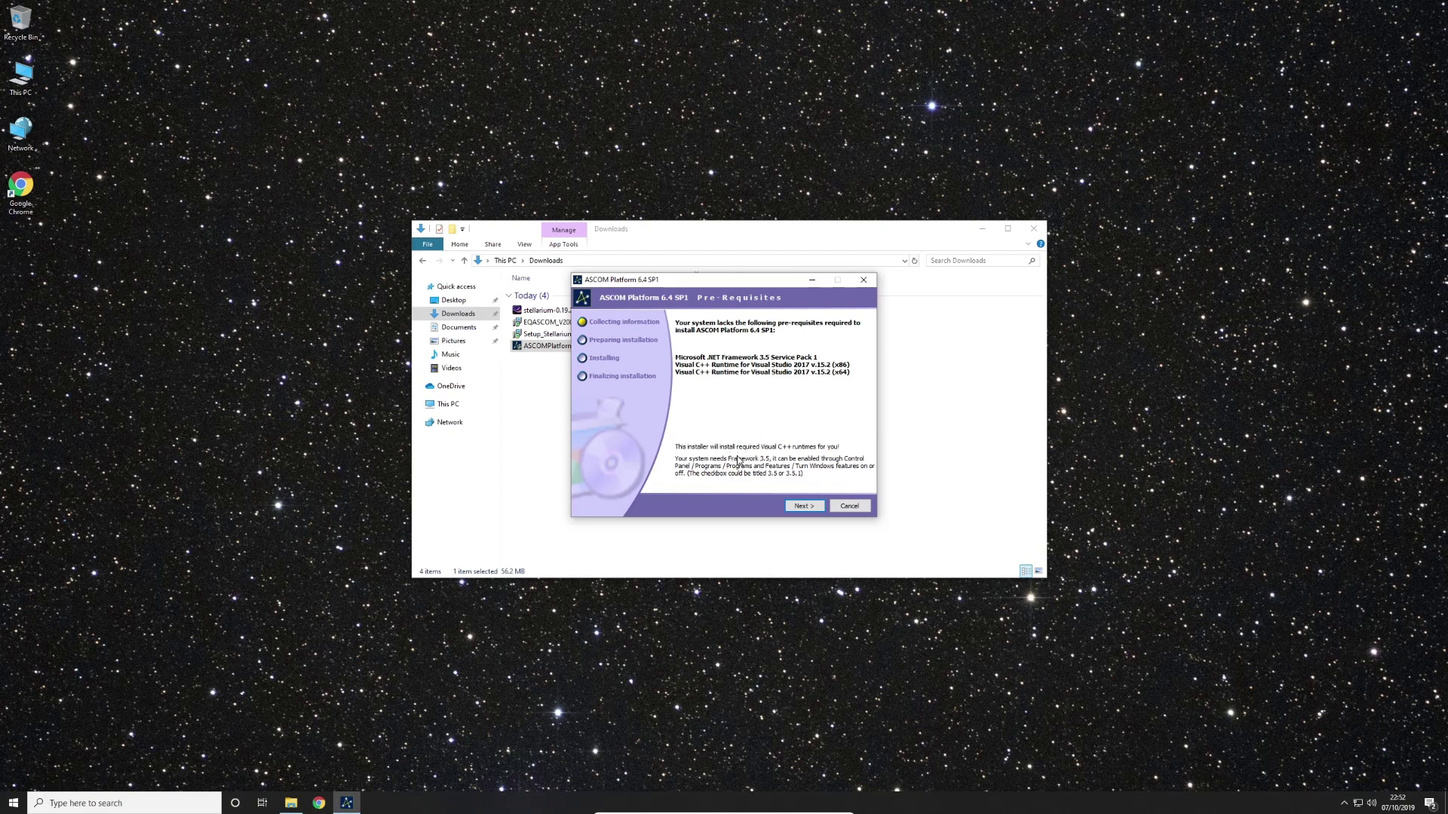
click(800, 506)
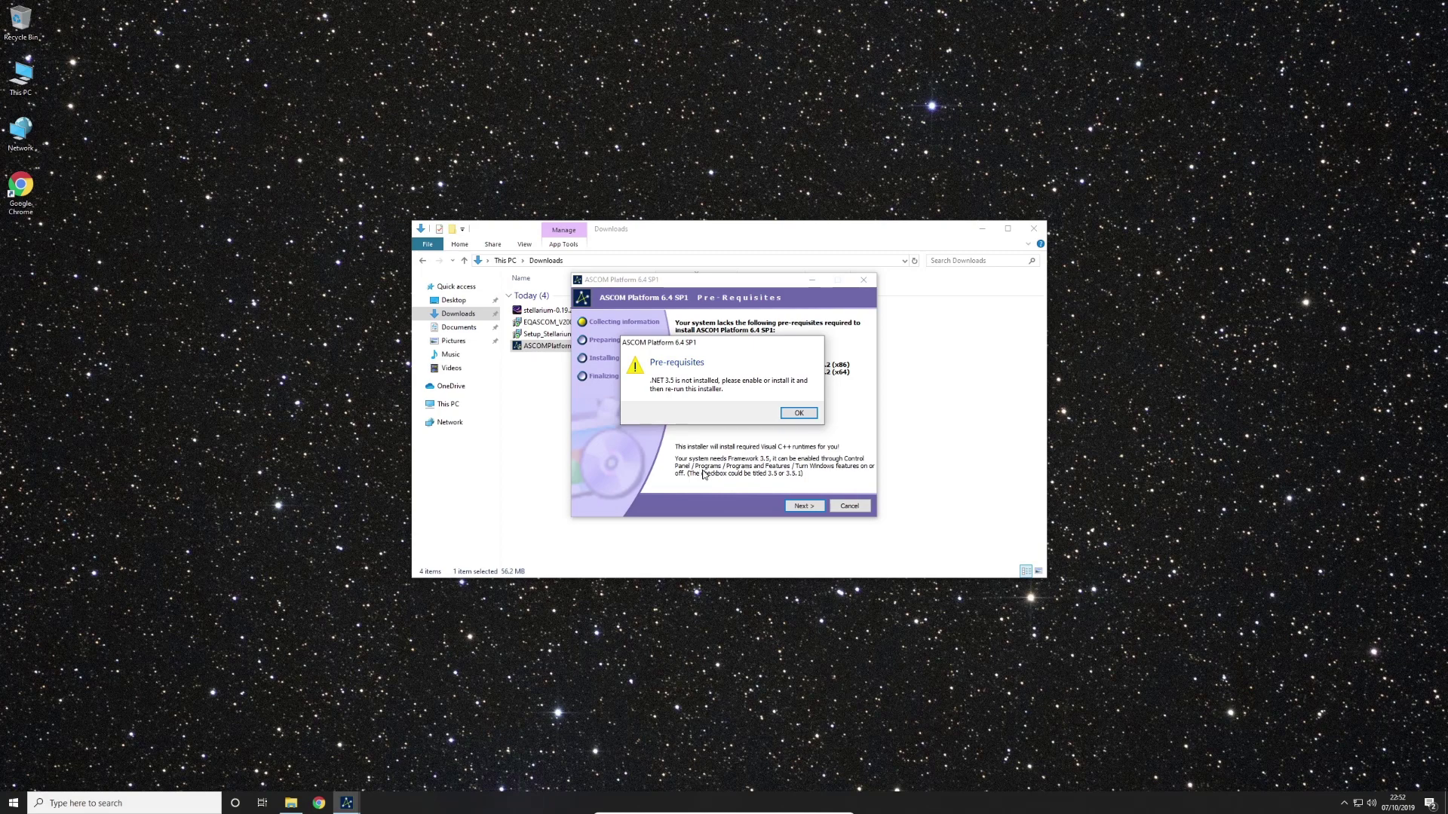
click(799, 414)
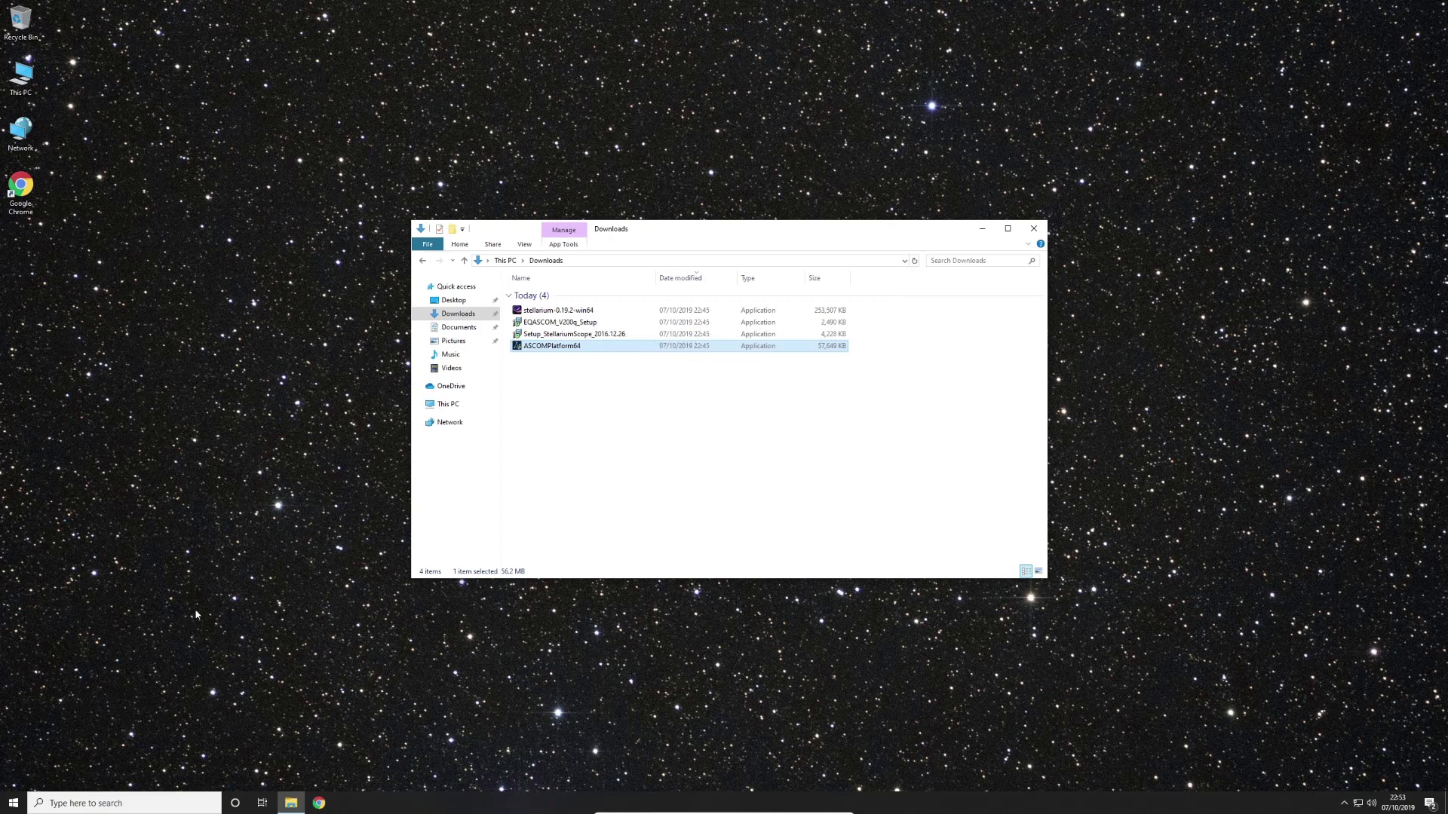
Turn on the Windows feature .NET Framework 3.5 (includes .NET 2.0 and 3.0), letting Windows Update download the files, and close the settings windows
click(20, 798)
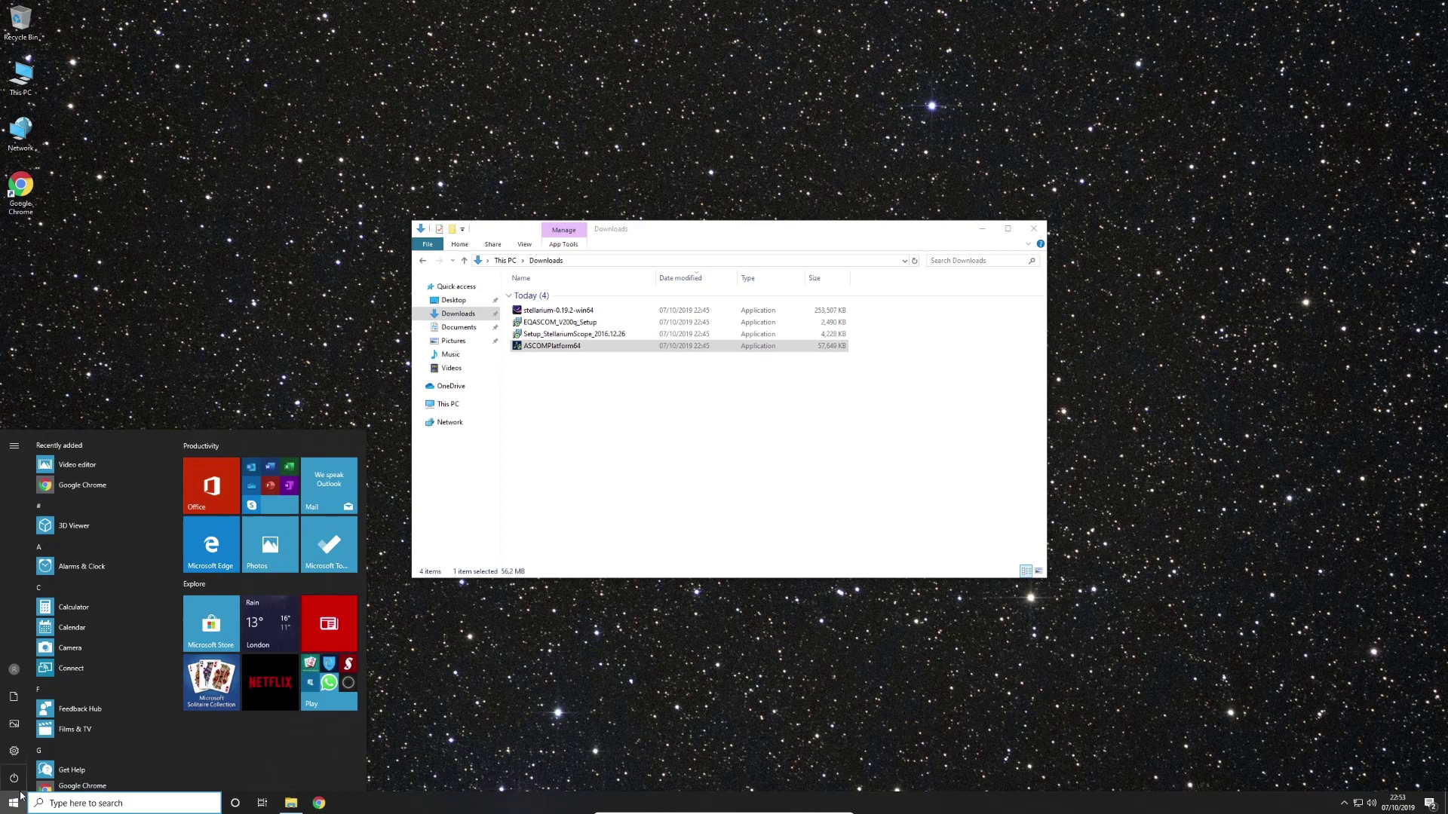
click(14, 751)
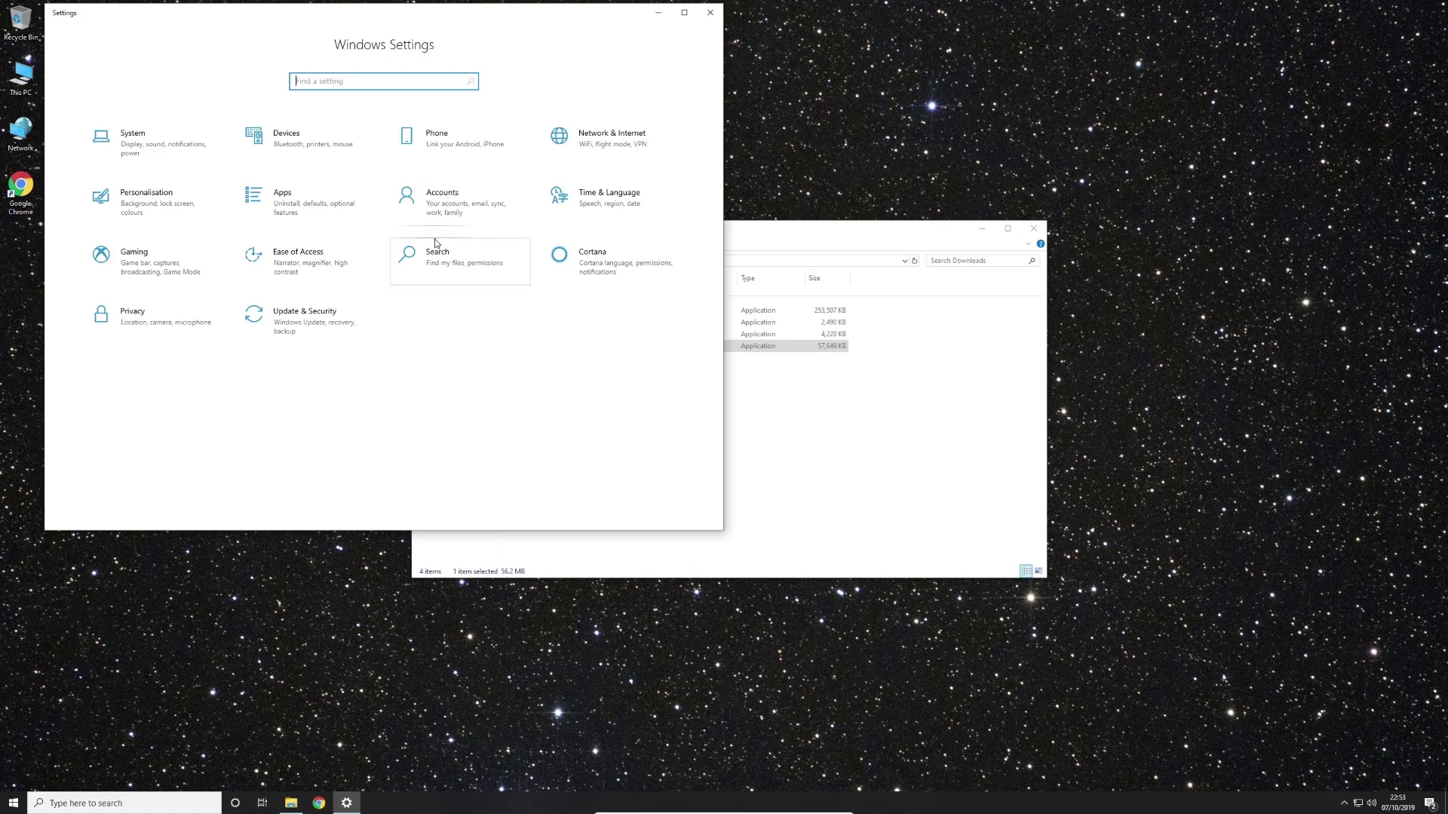
click(323, 201)
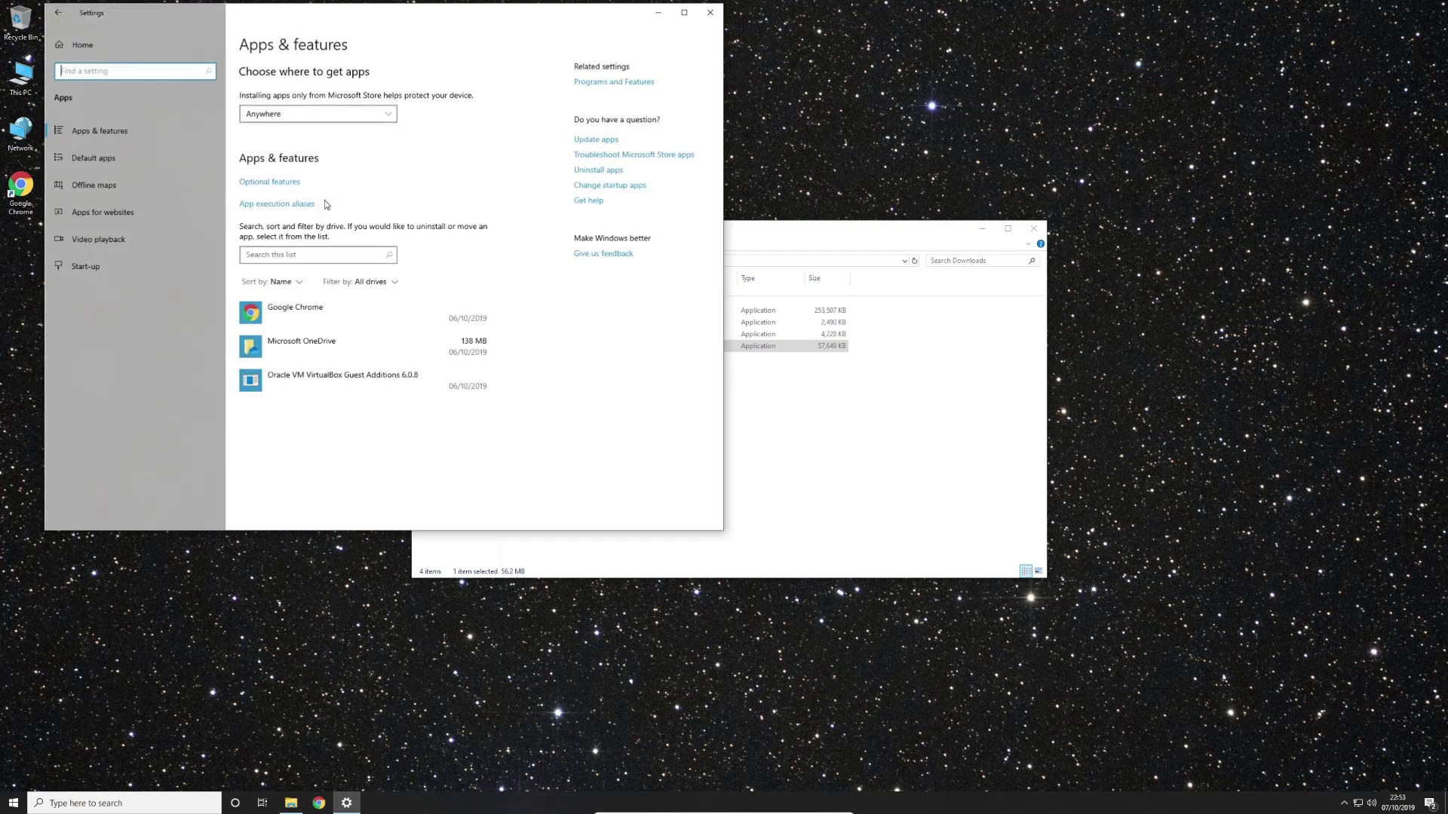
click(614, 83)
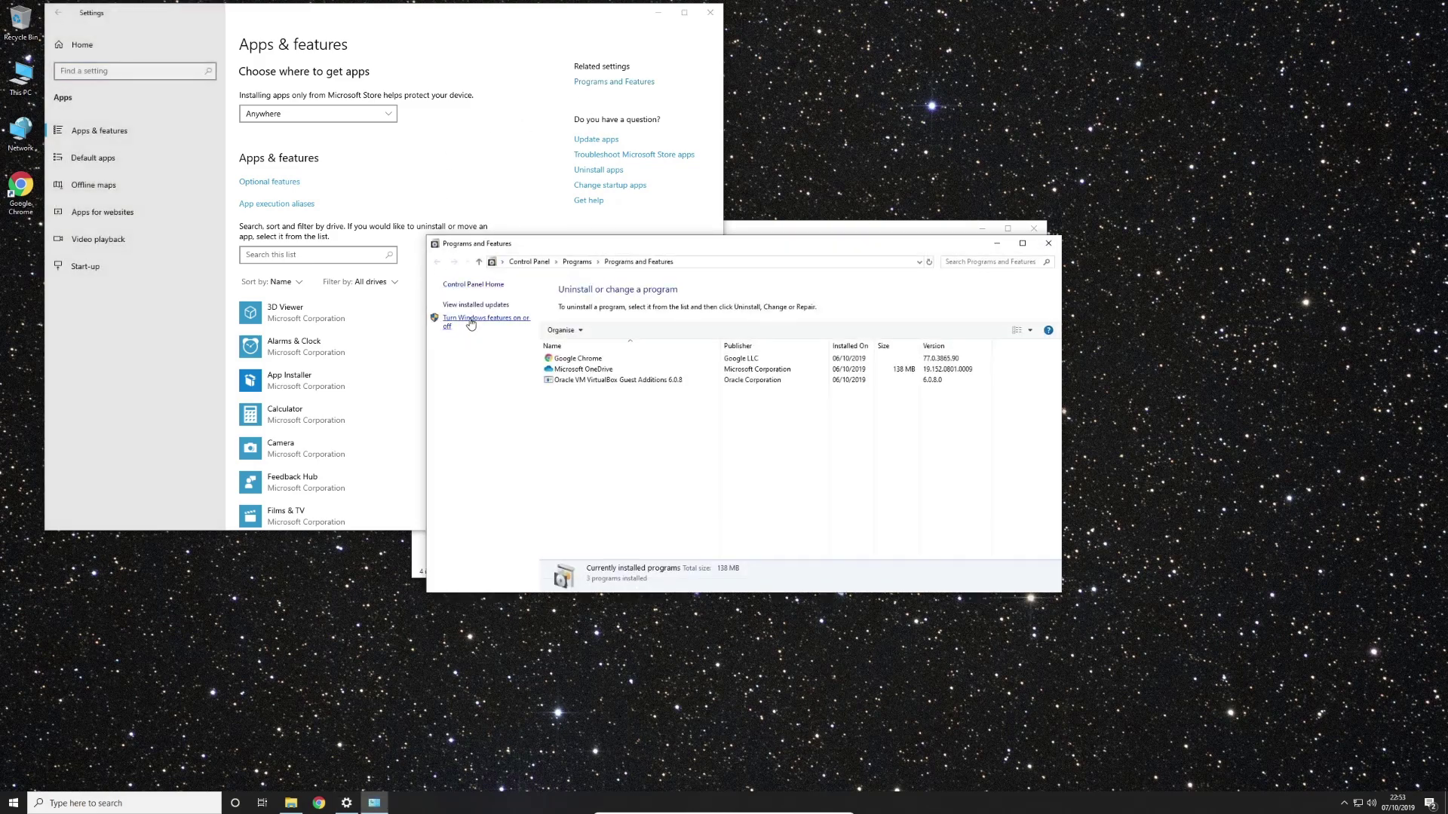
click(470, 321)
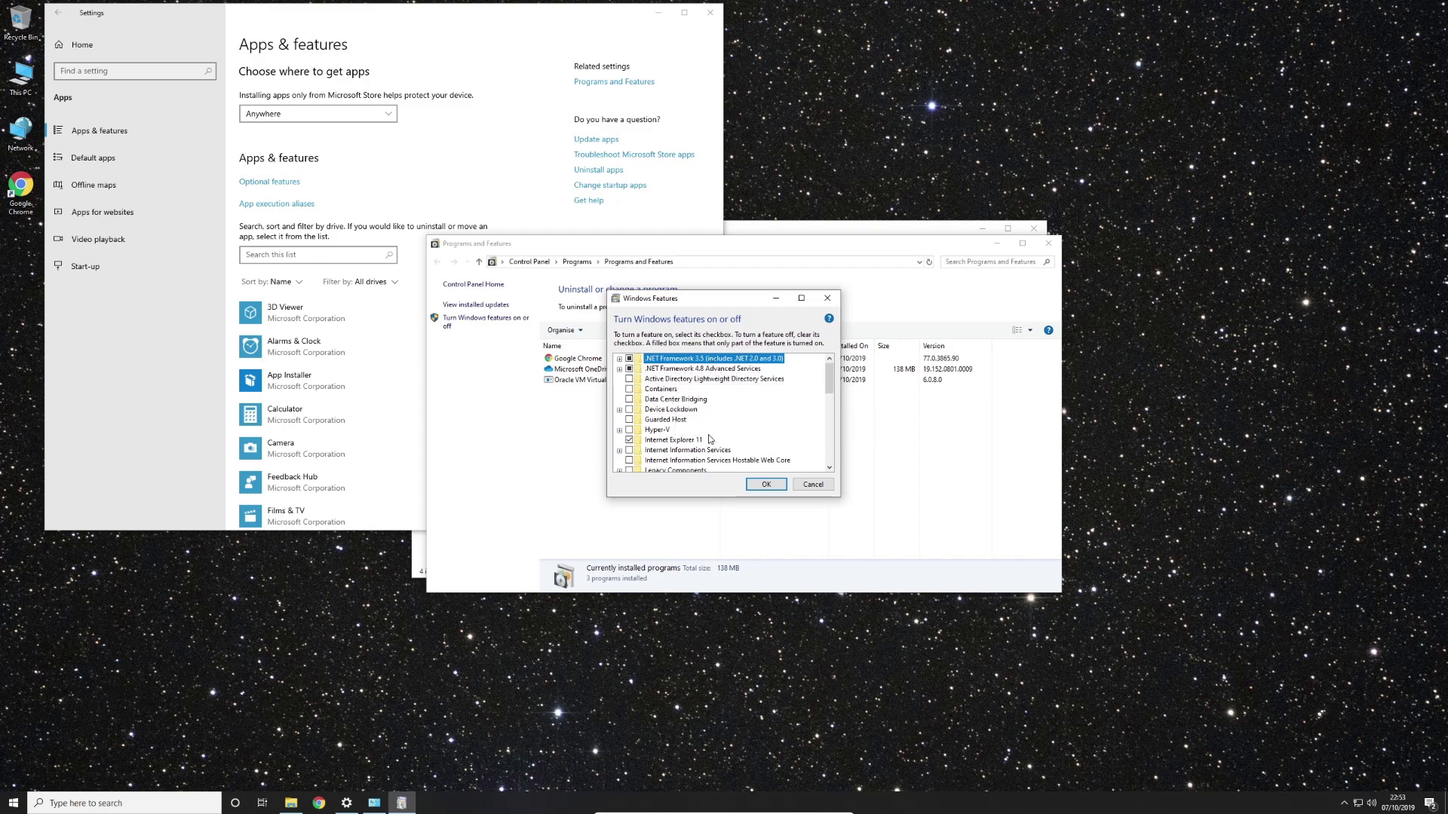
click(766, 487)
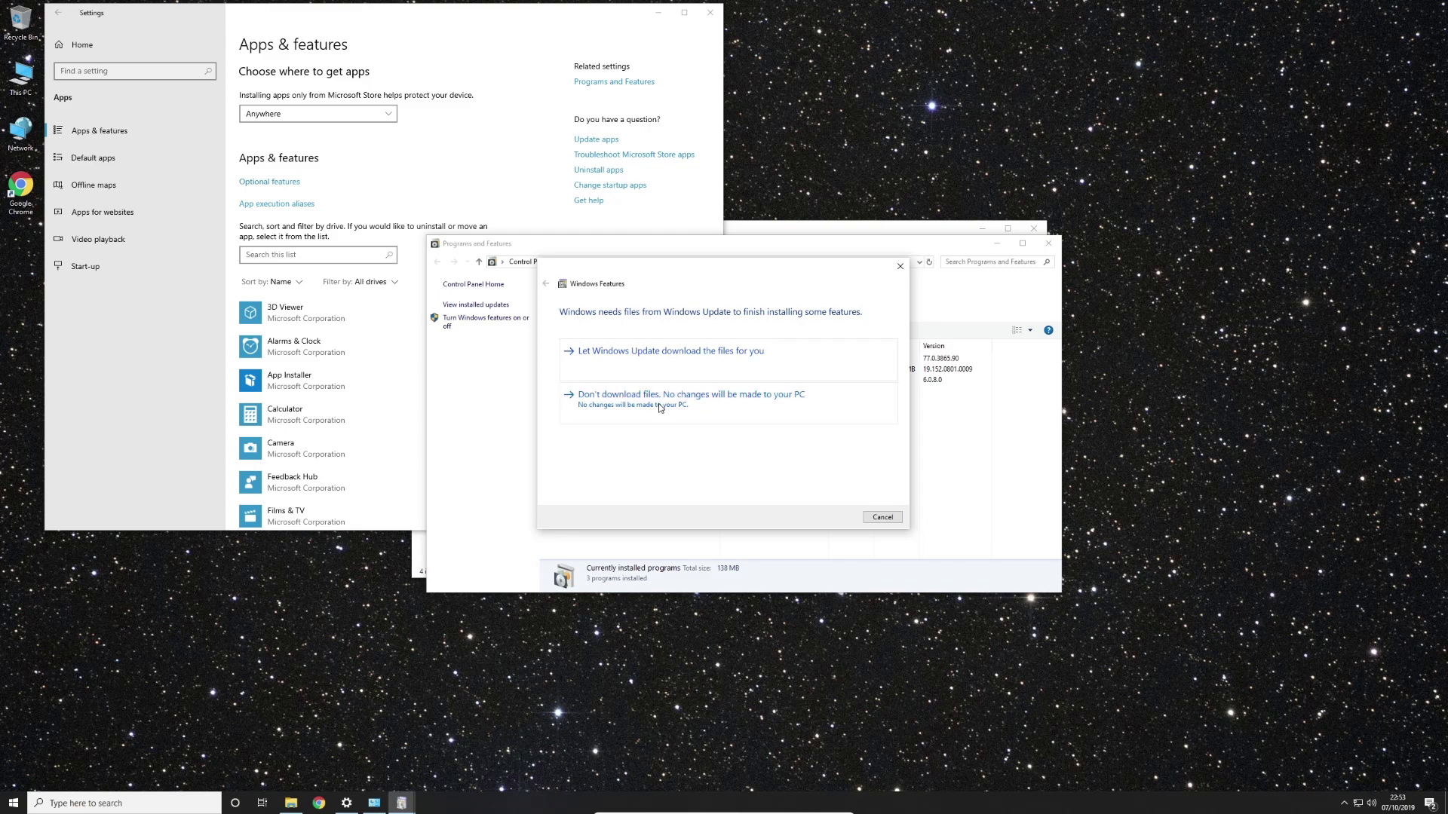
click(647, 366)
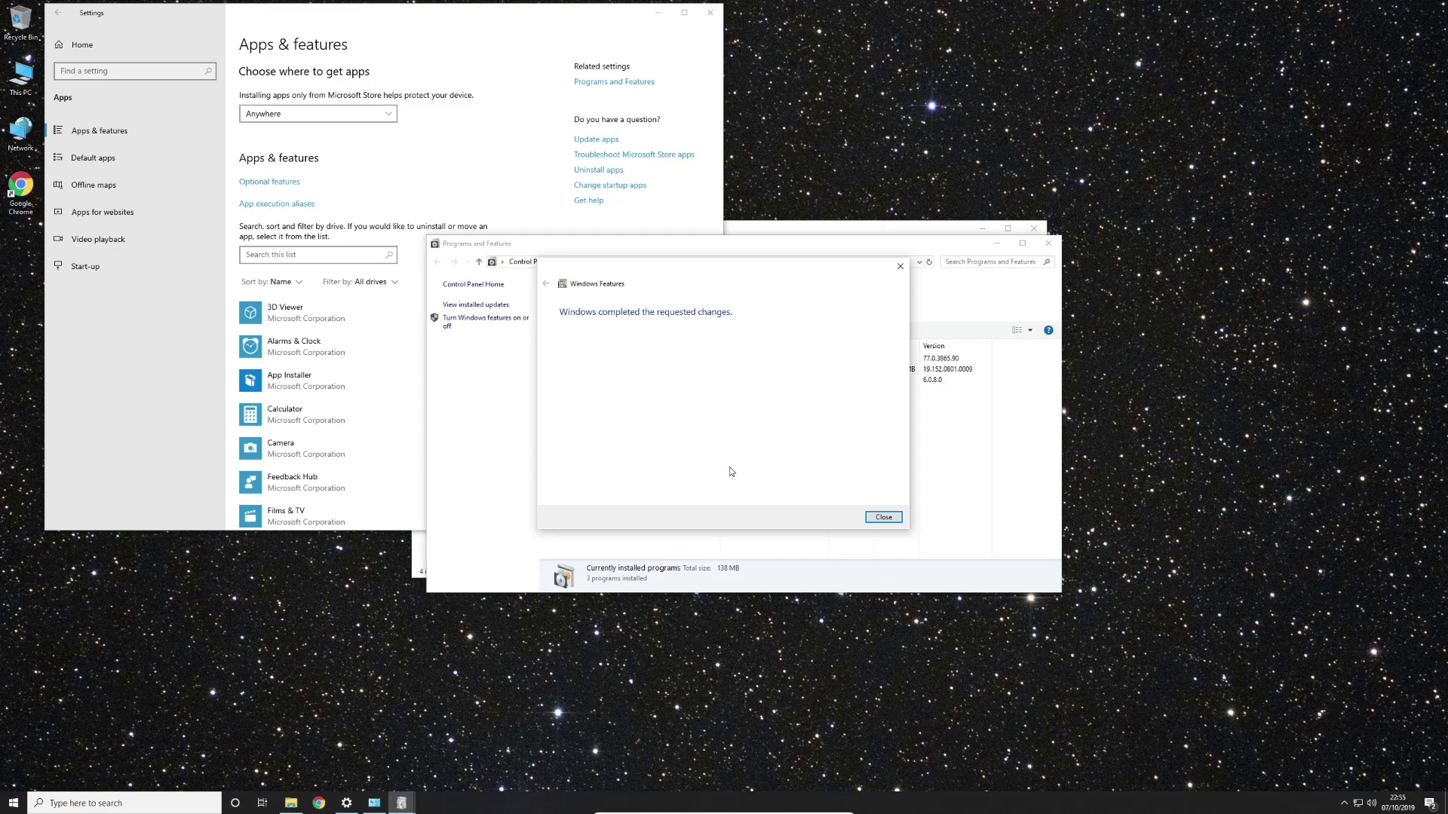
click(883, 517)
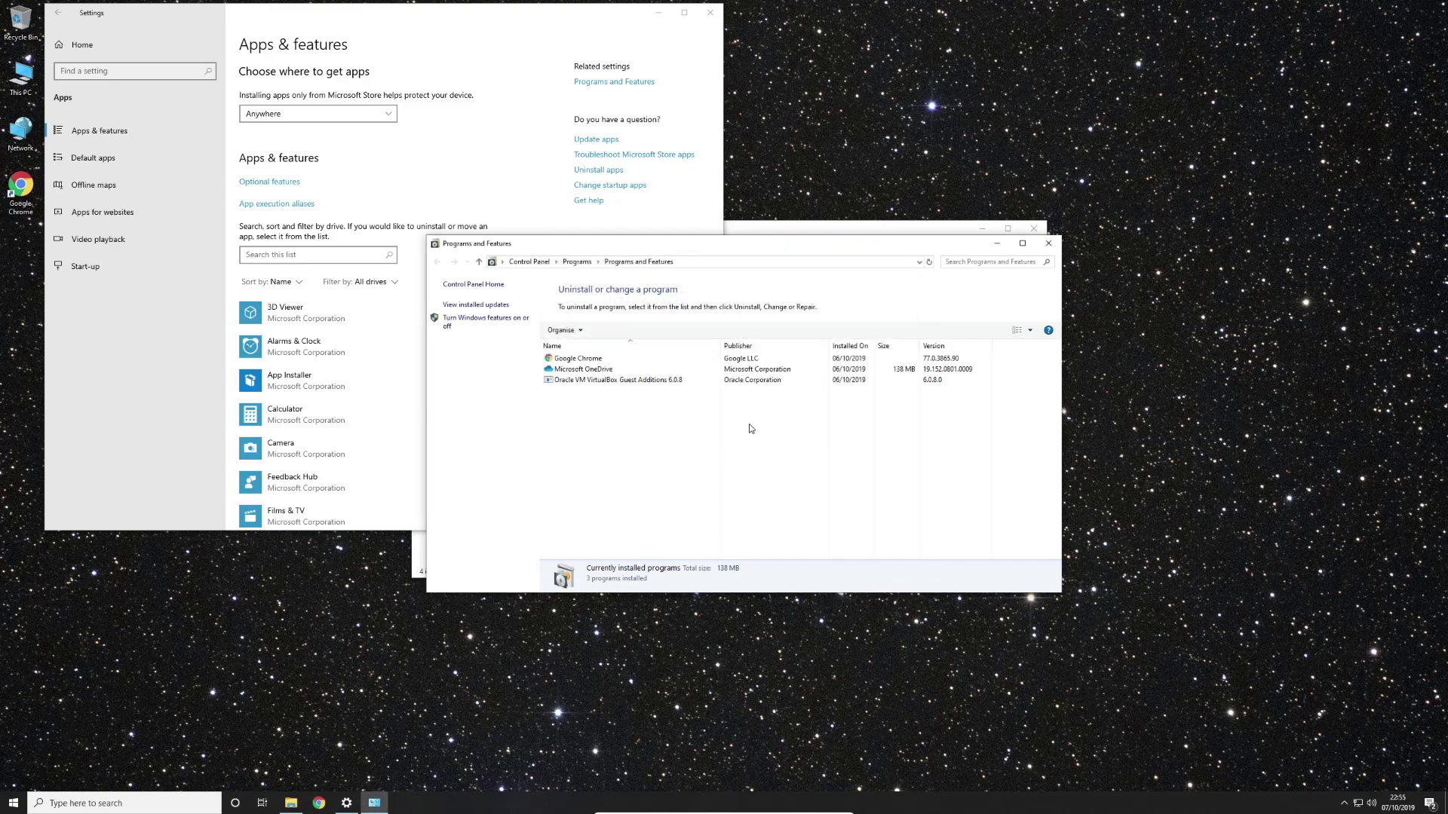
click(1048, 243)
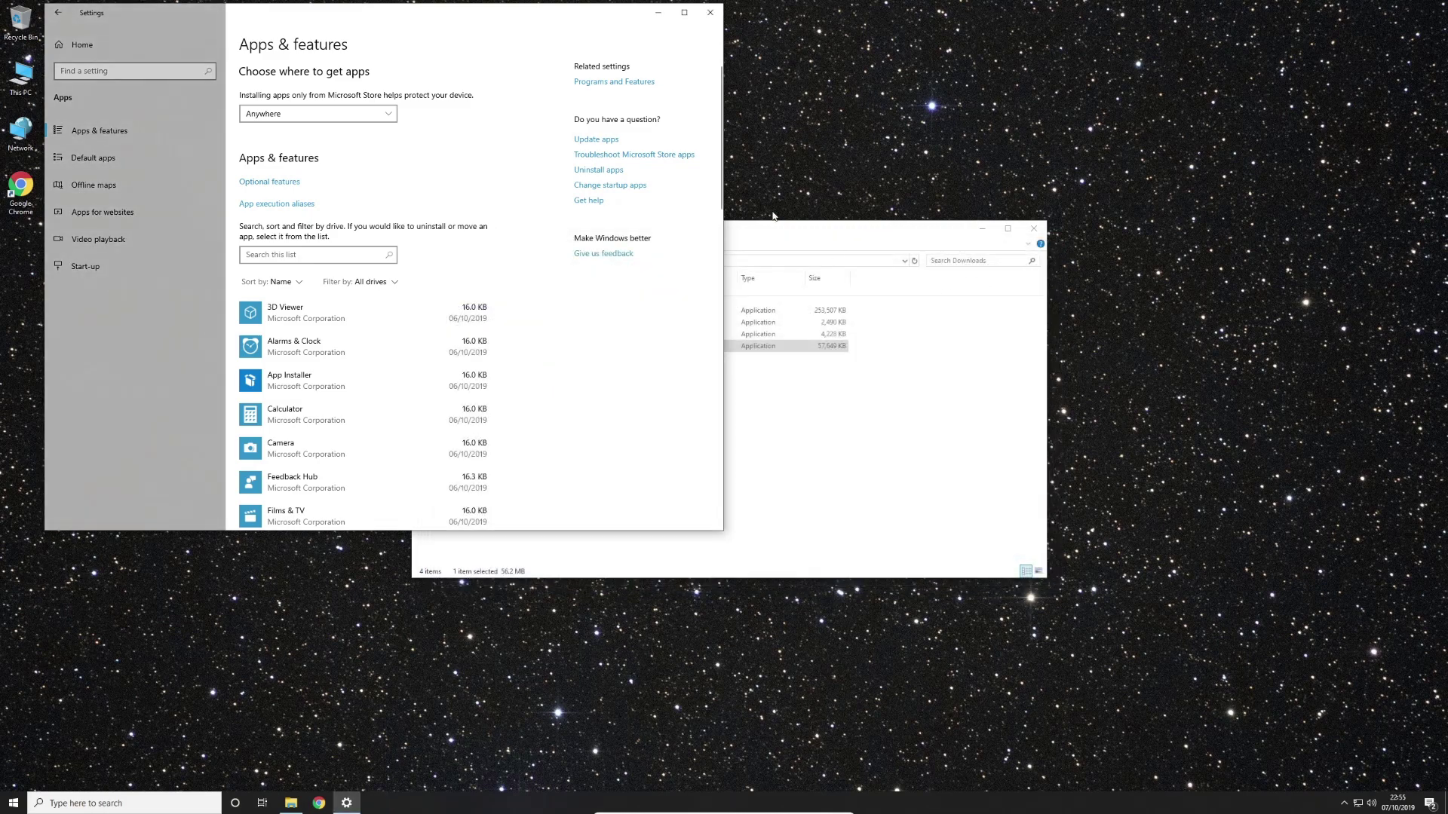
click(710, 12)
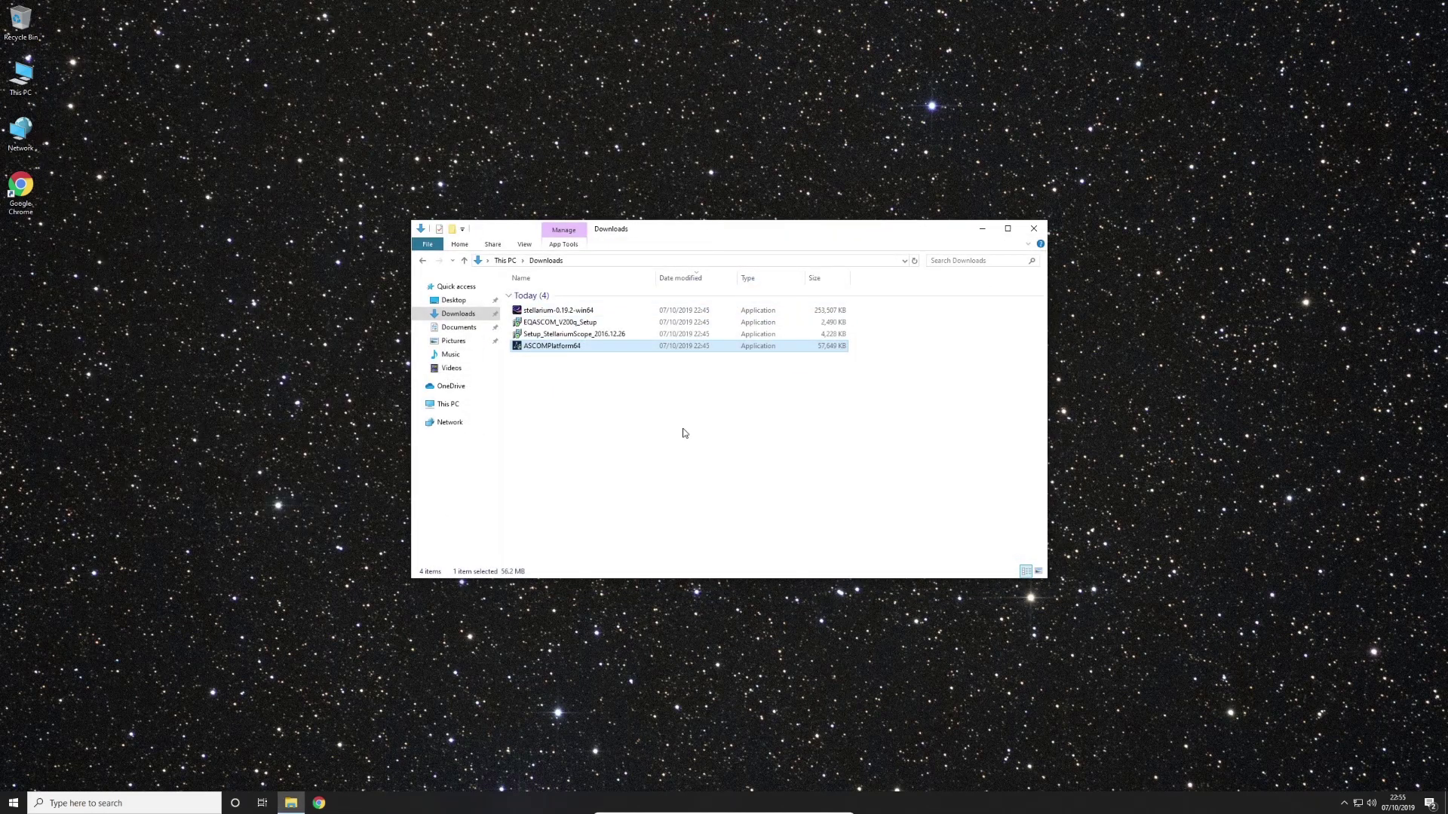
Install ASCOM Platform 6.4 SP1 from ASCOMPlatform64 with the default options and finish the setup
double_click(554, 349)
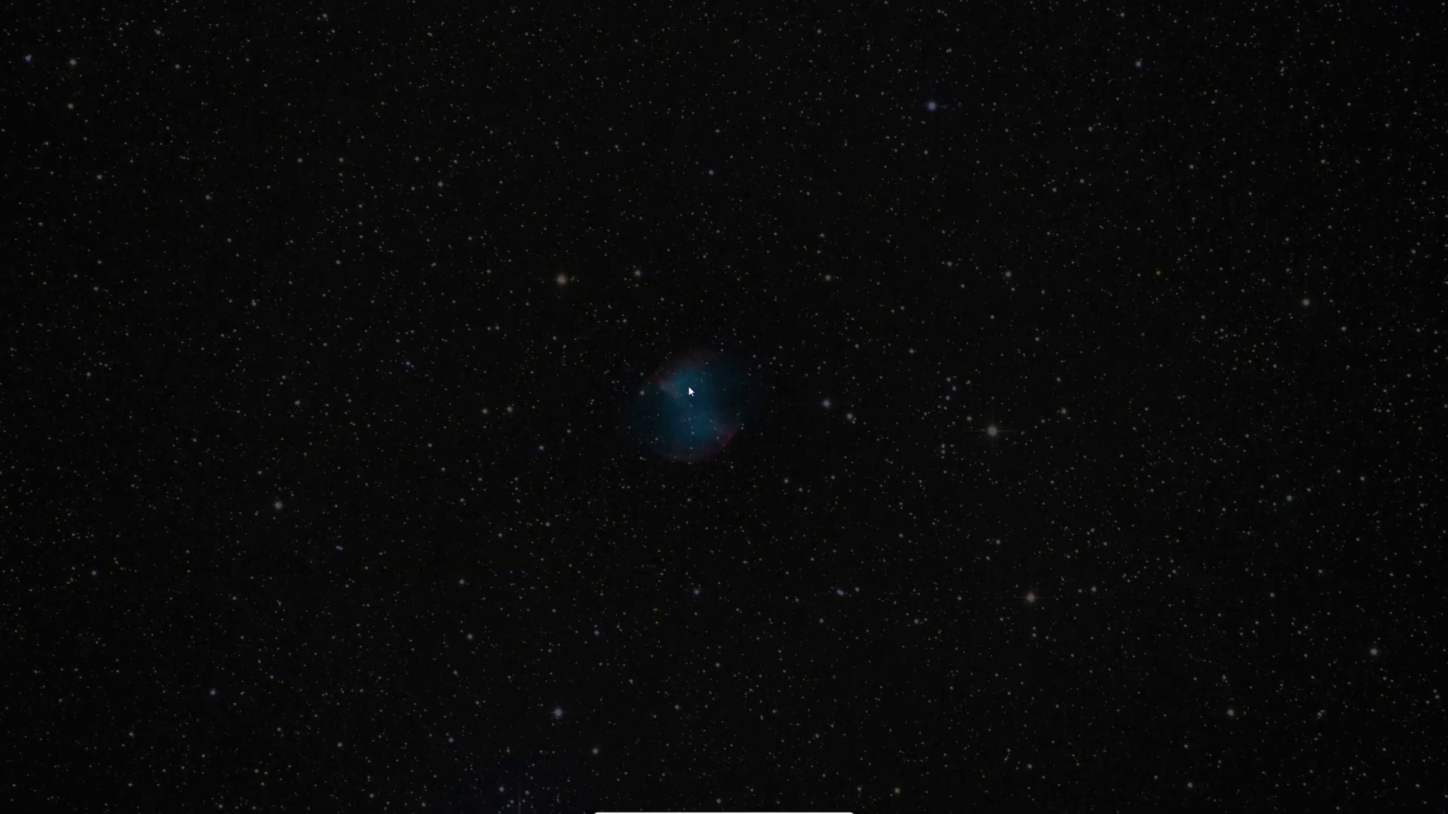
click(653, 483)
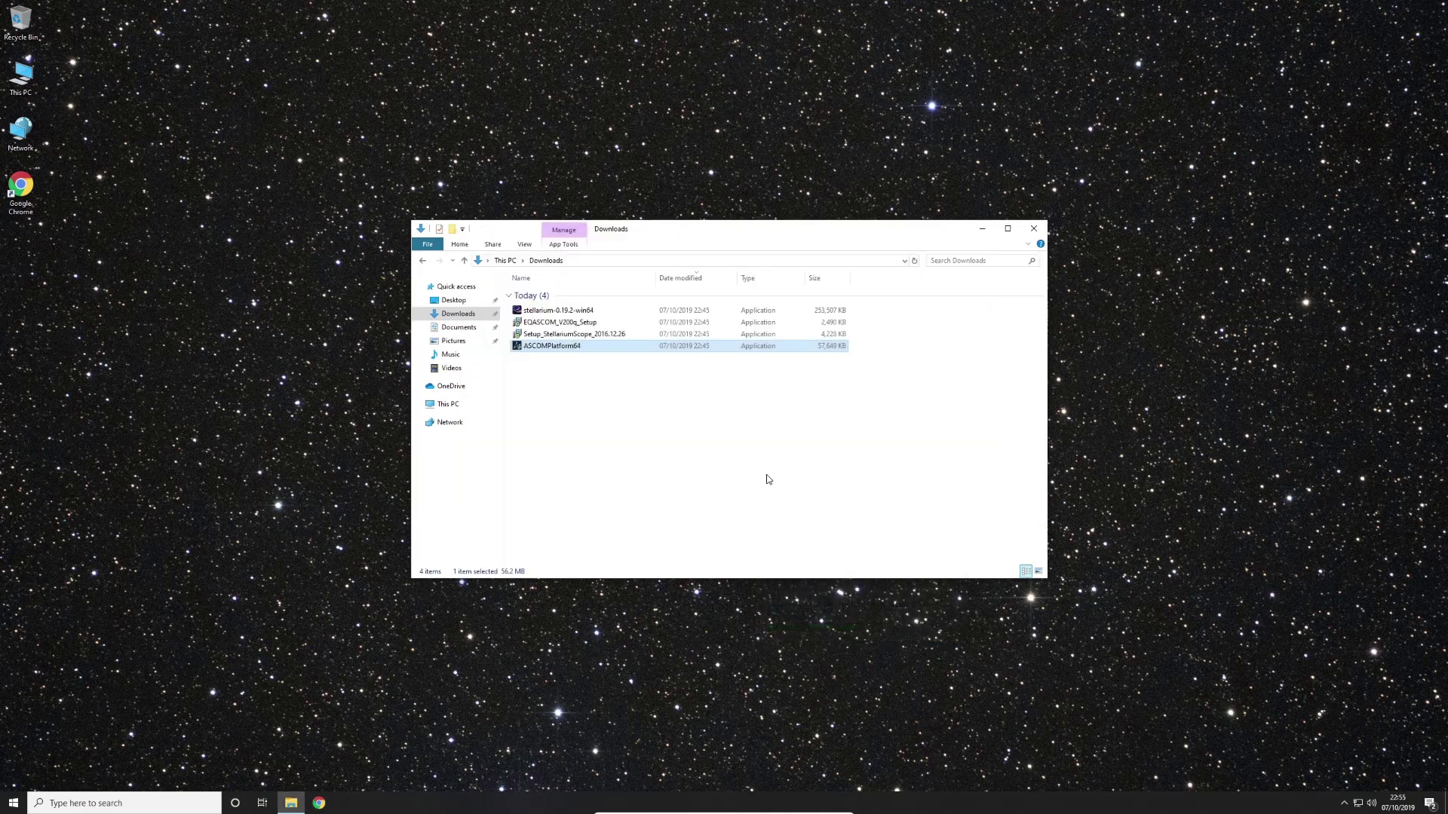
click(805, 506)
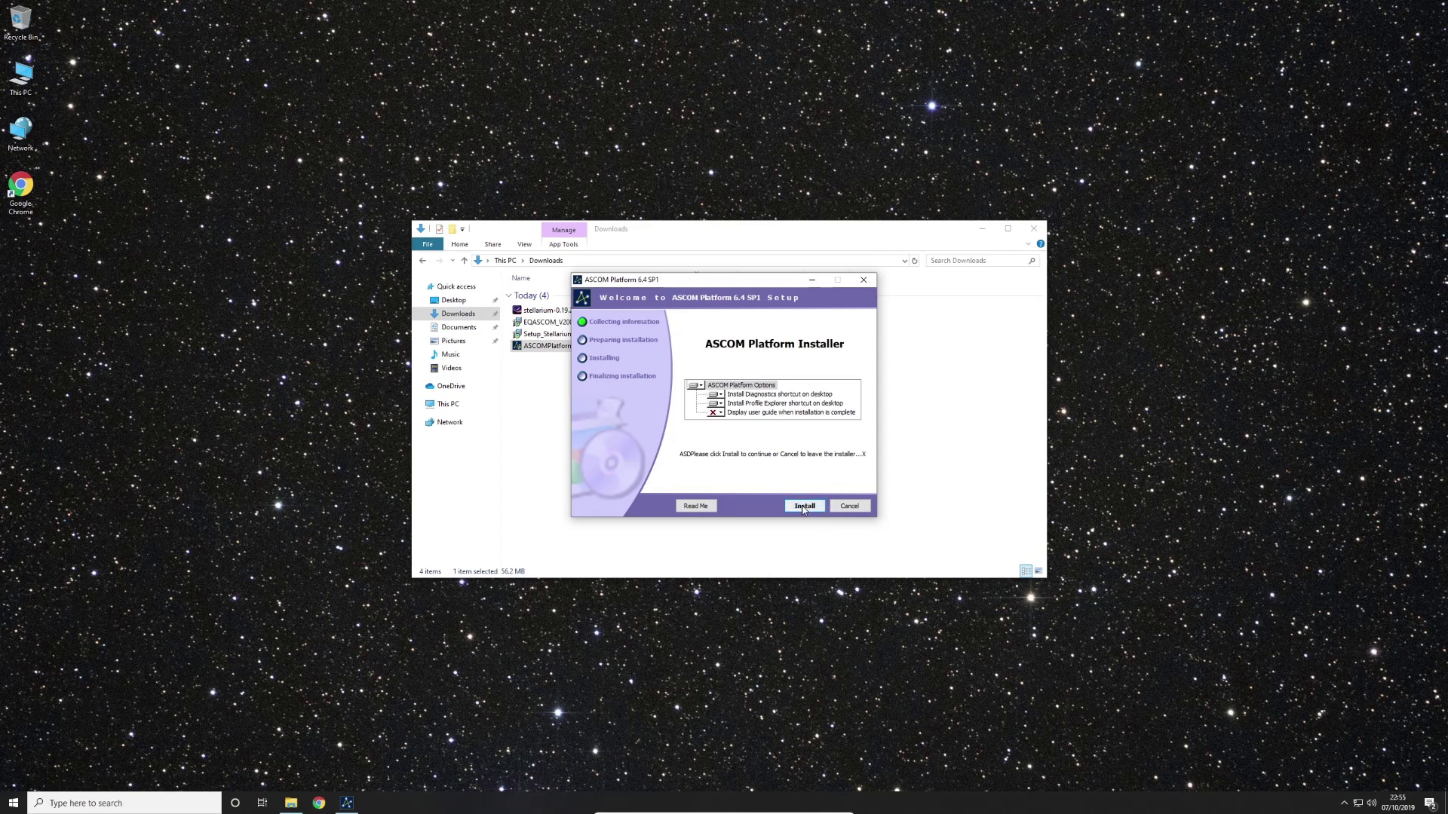
click(802, 506)
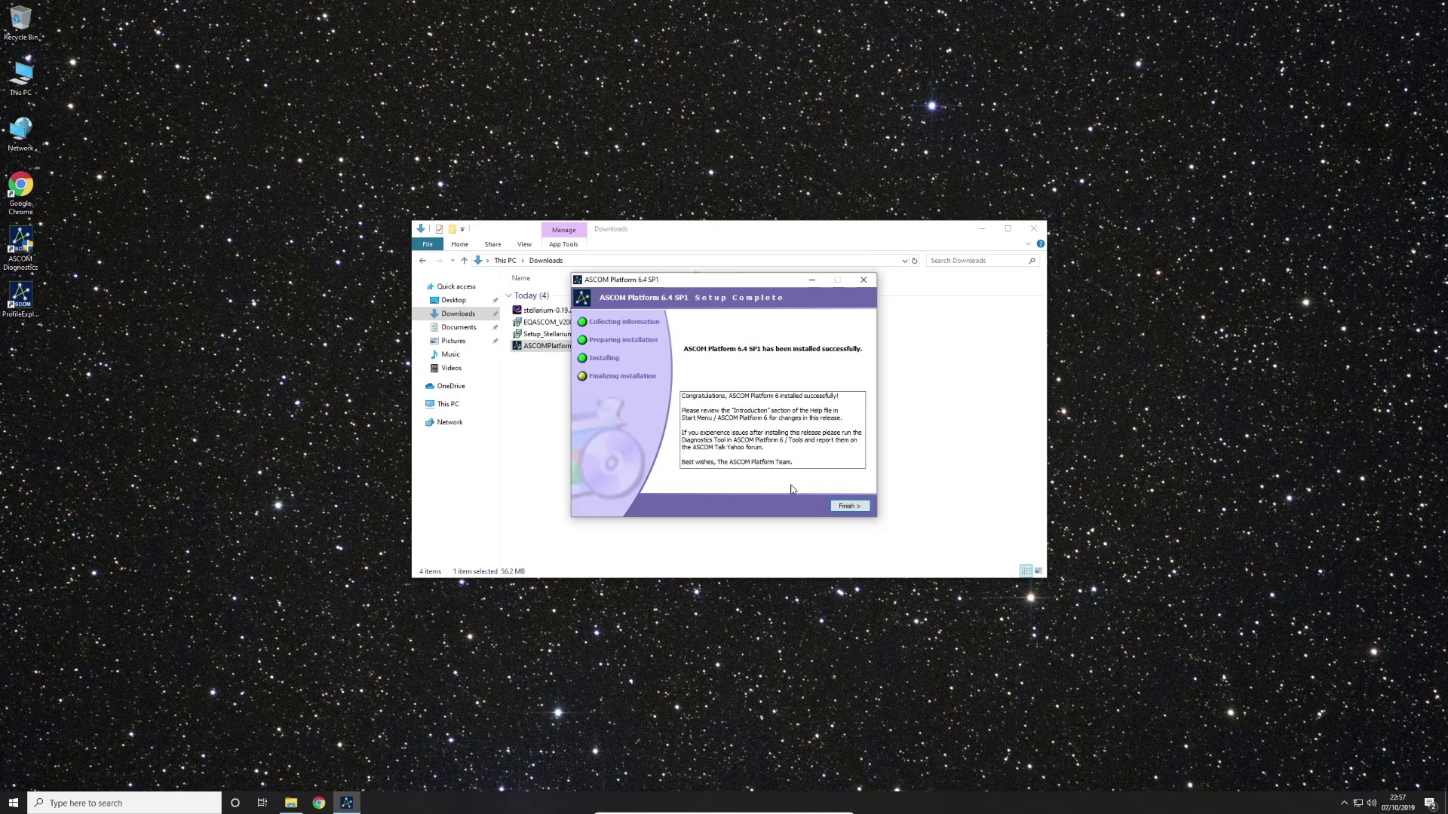
click(849, 506)
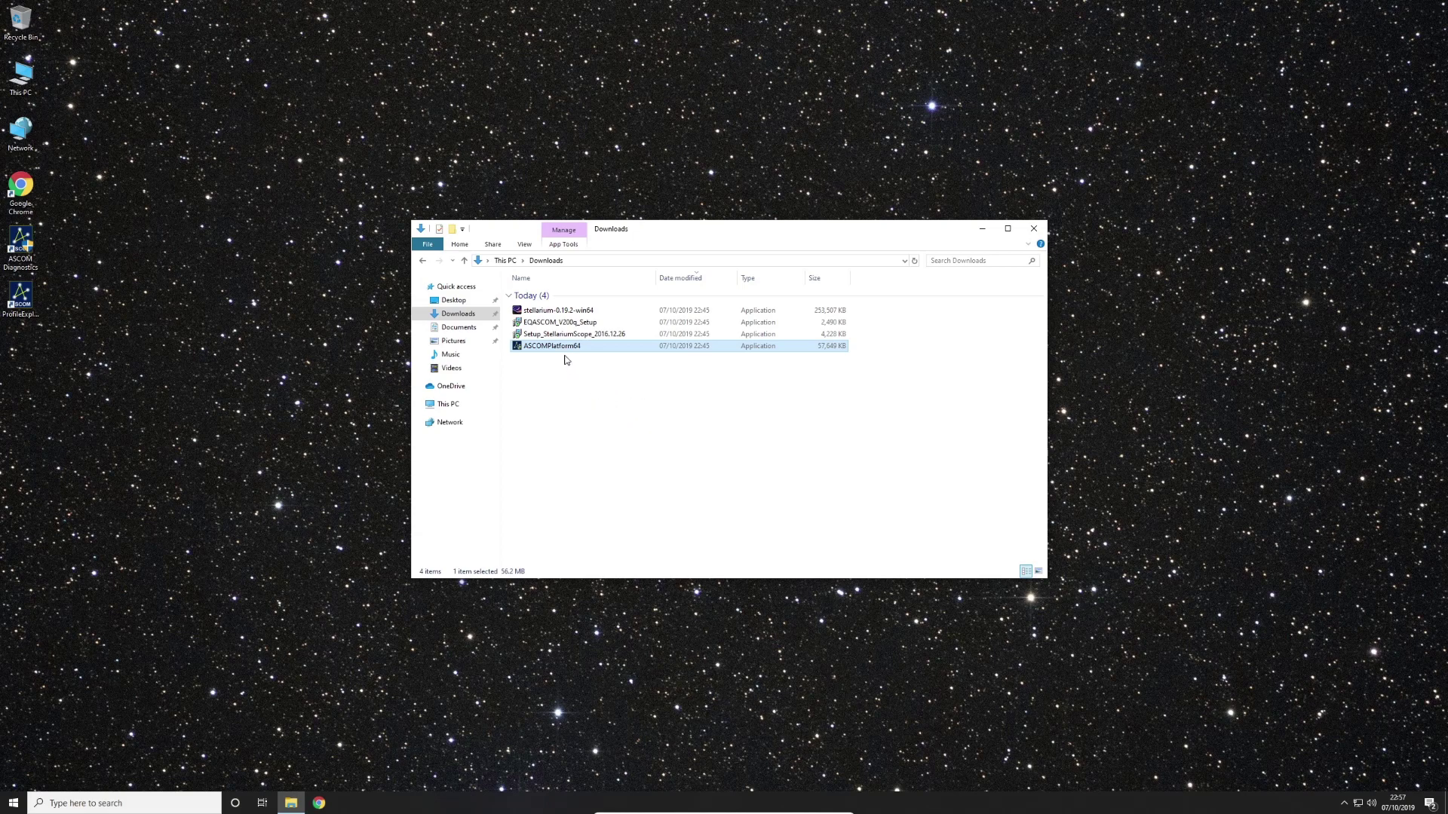
Install the EQMOD EQASCOM telescope driver from EQASCOM_V200q_Setup with sample scripts, without viewing the release notes or EQMOD_Doc.pdf
double_click(558, 323)
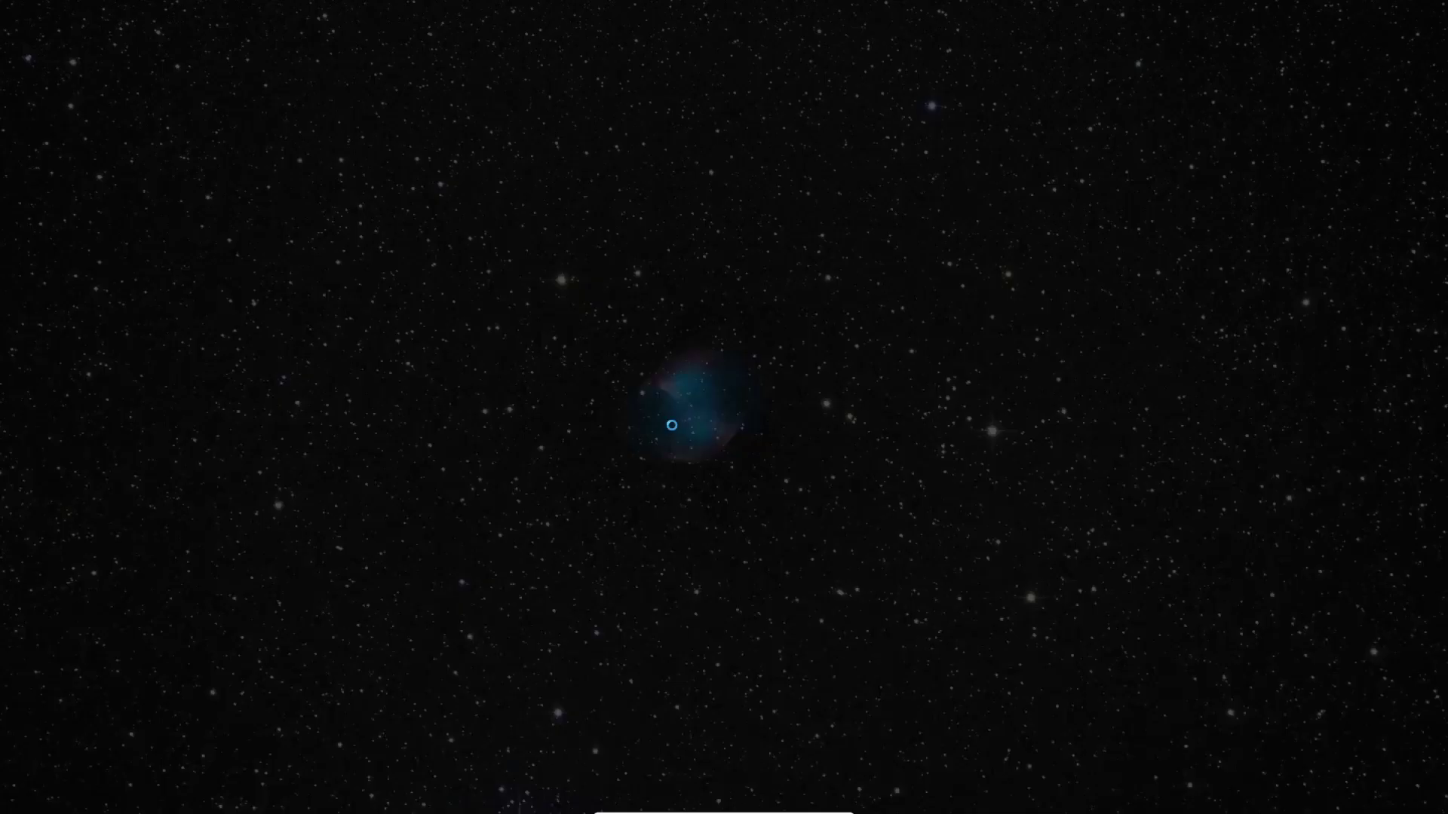
click(700, 486)
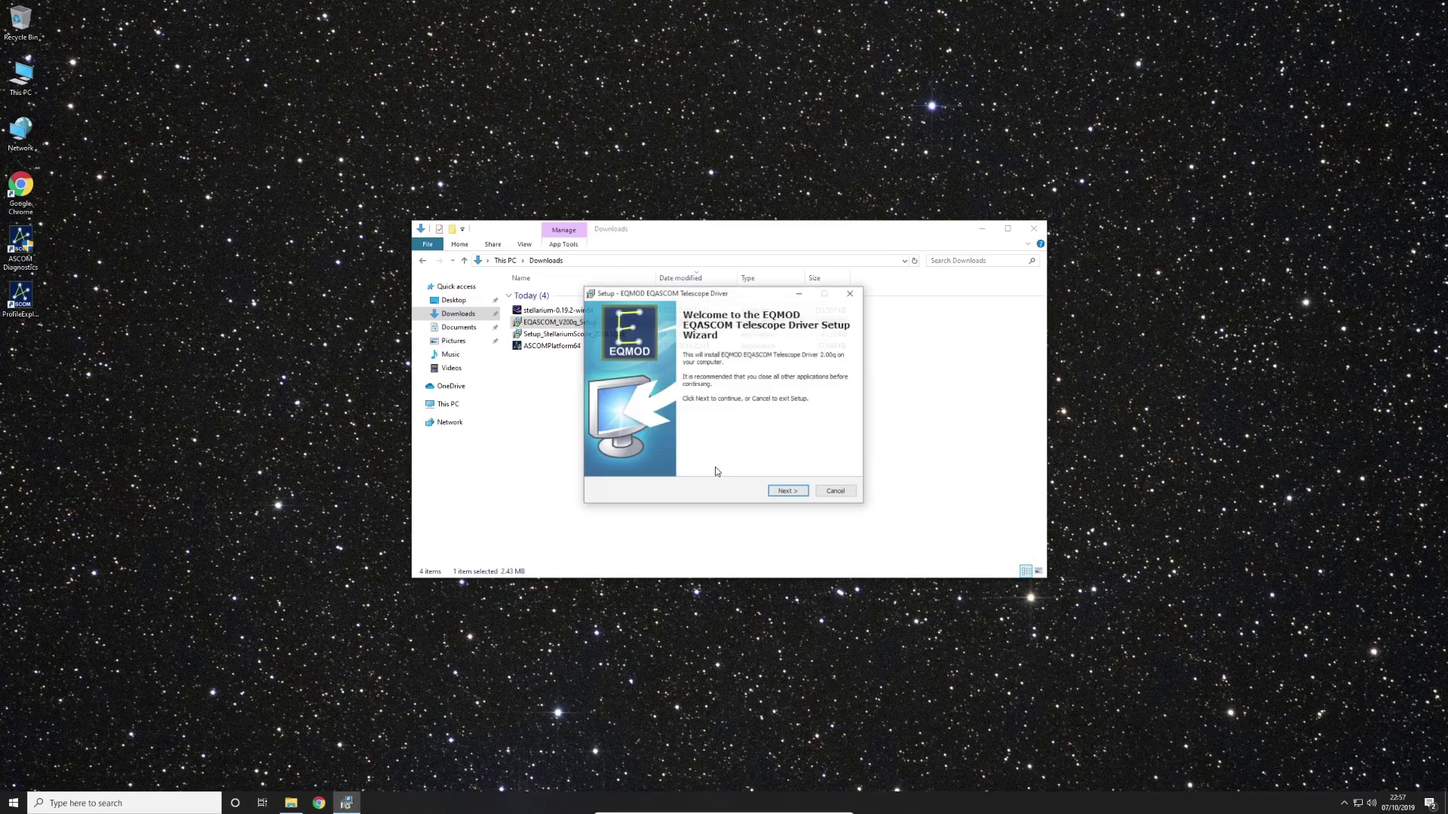
click(787, 492)
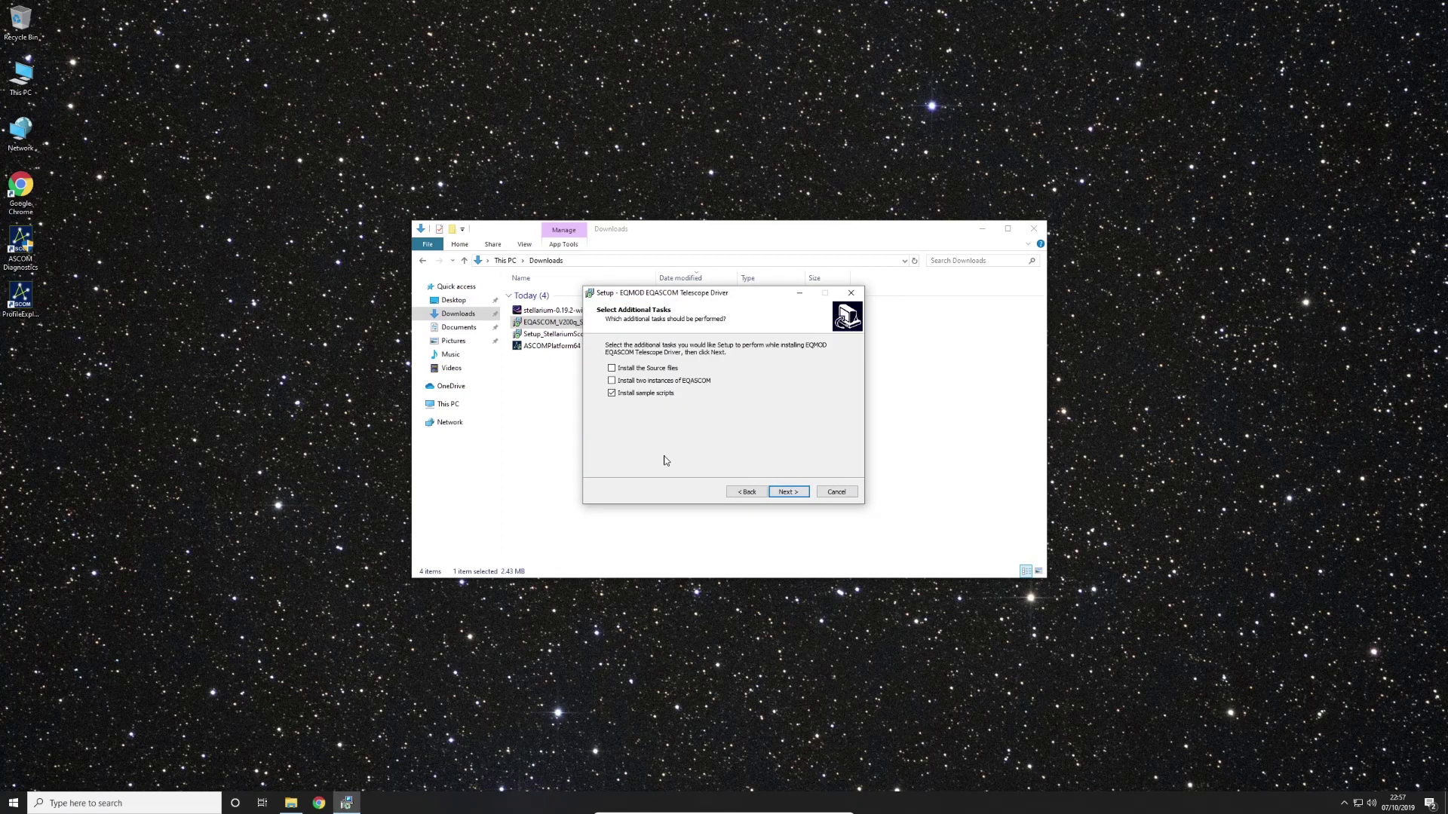
click(793, 494)
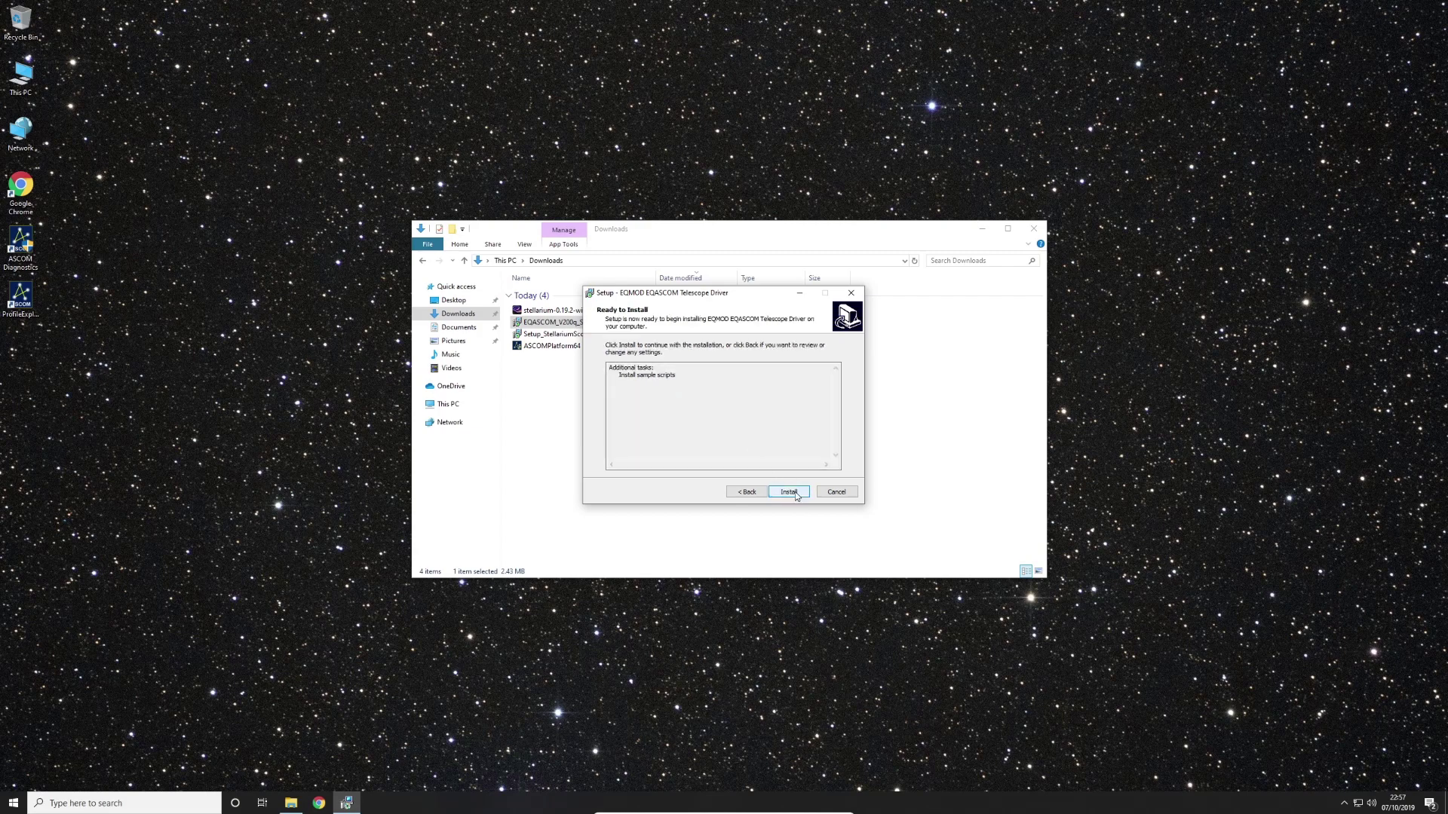
click(795, 494)
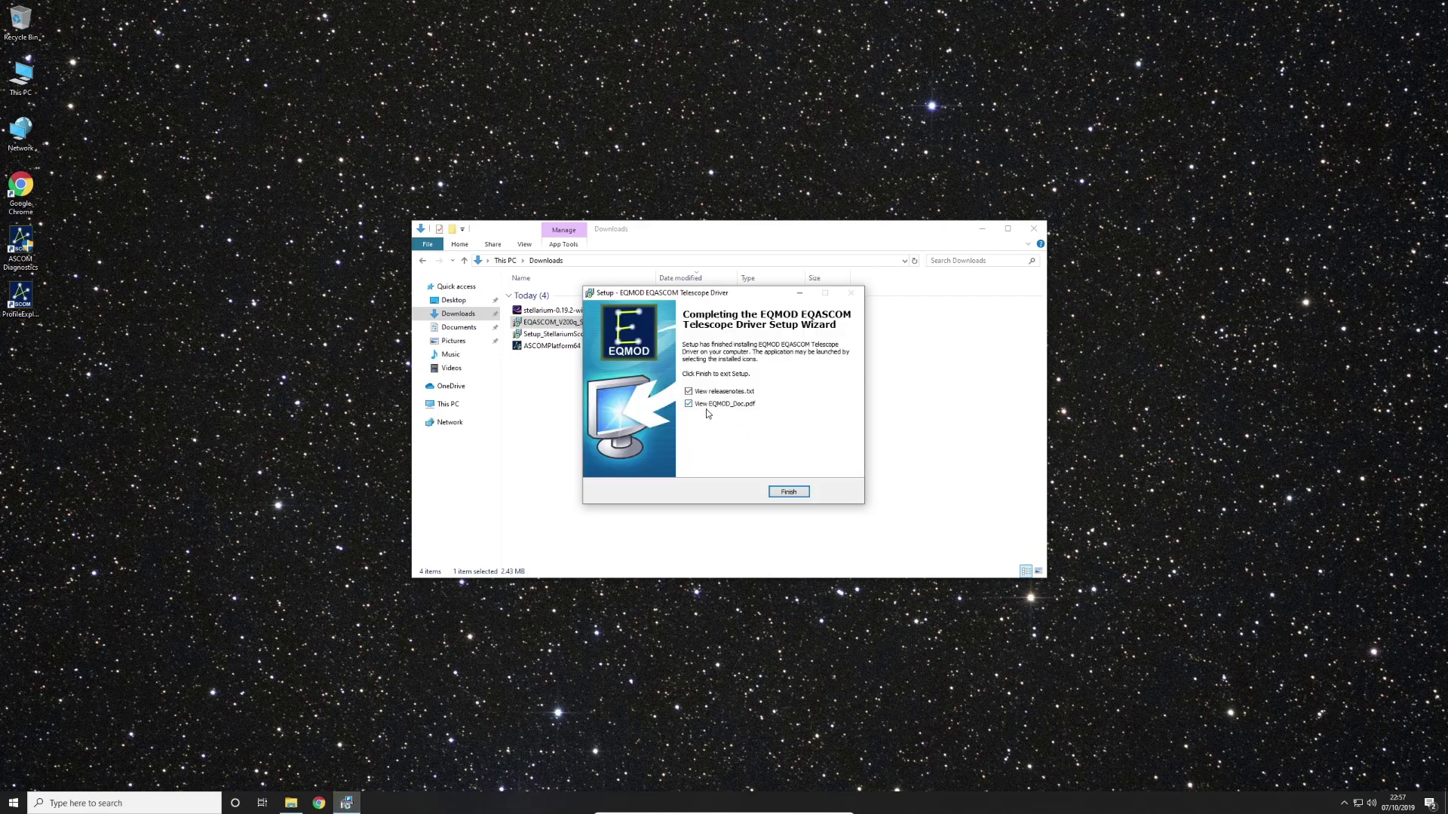
click(709, 405)
click(710, 392)
click(788, 490)
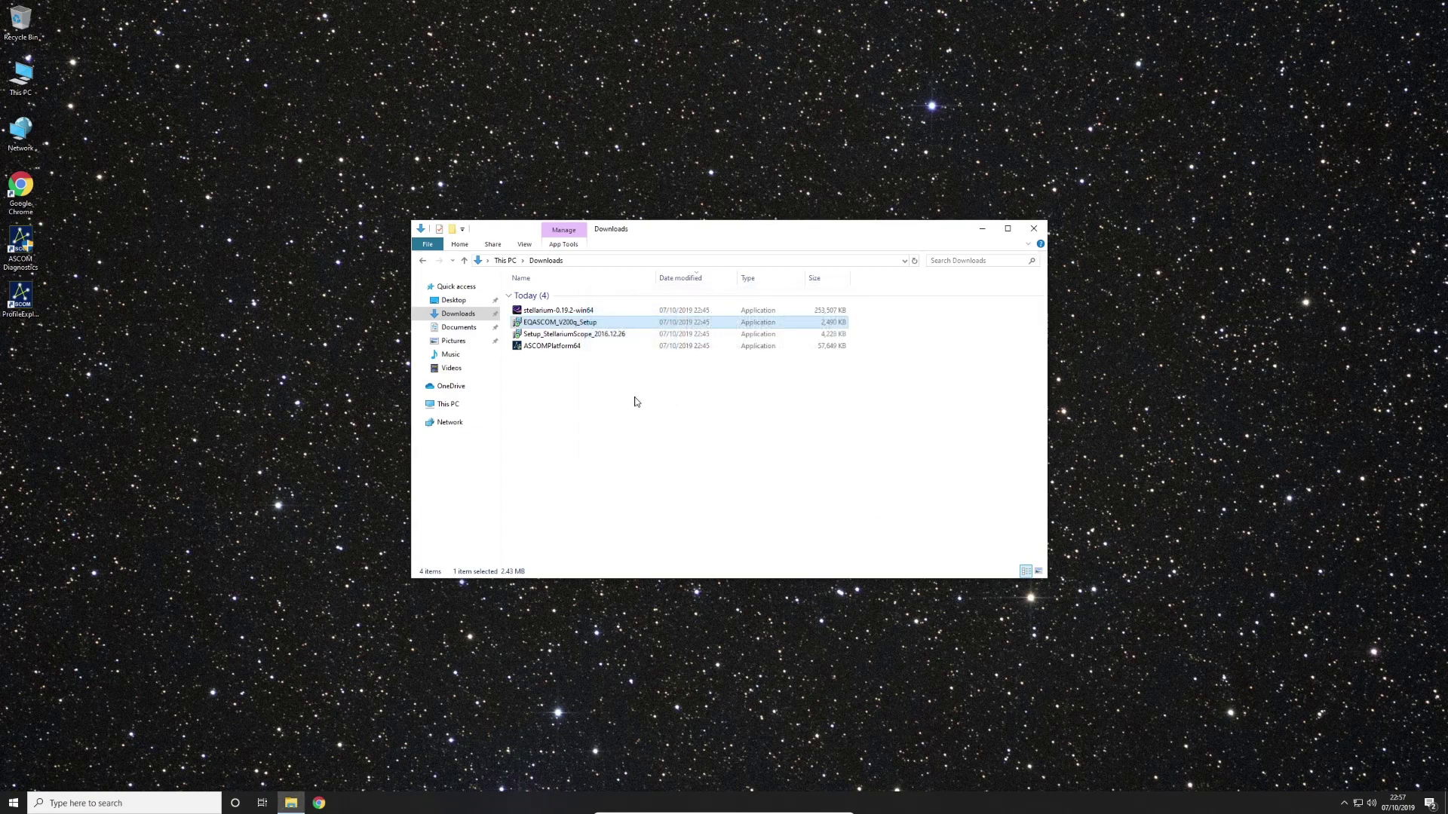
Install StellariumScope from Setup_StellariumScope_2016.12.26 into c:\StellariumScope with a desktop shortcut, accepting the licence and finishing without launching it
double_click(573, 335)
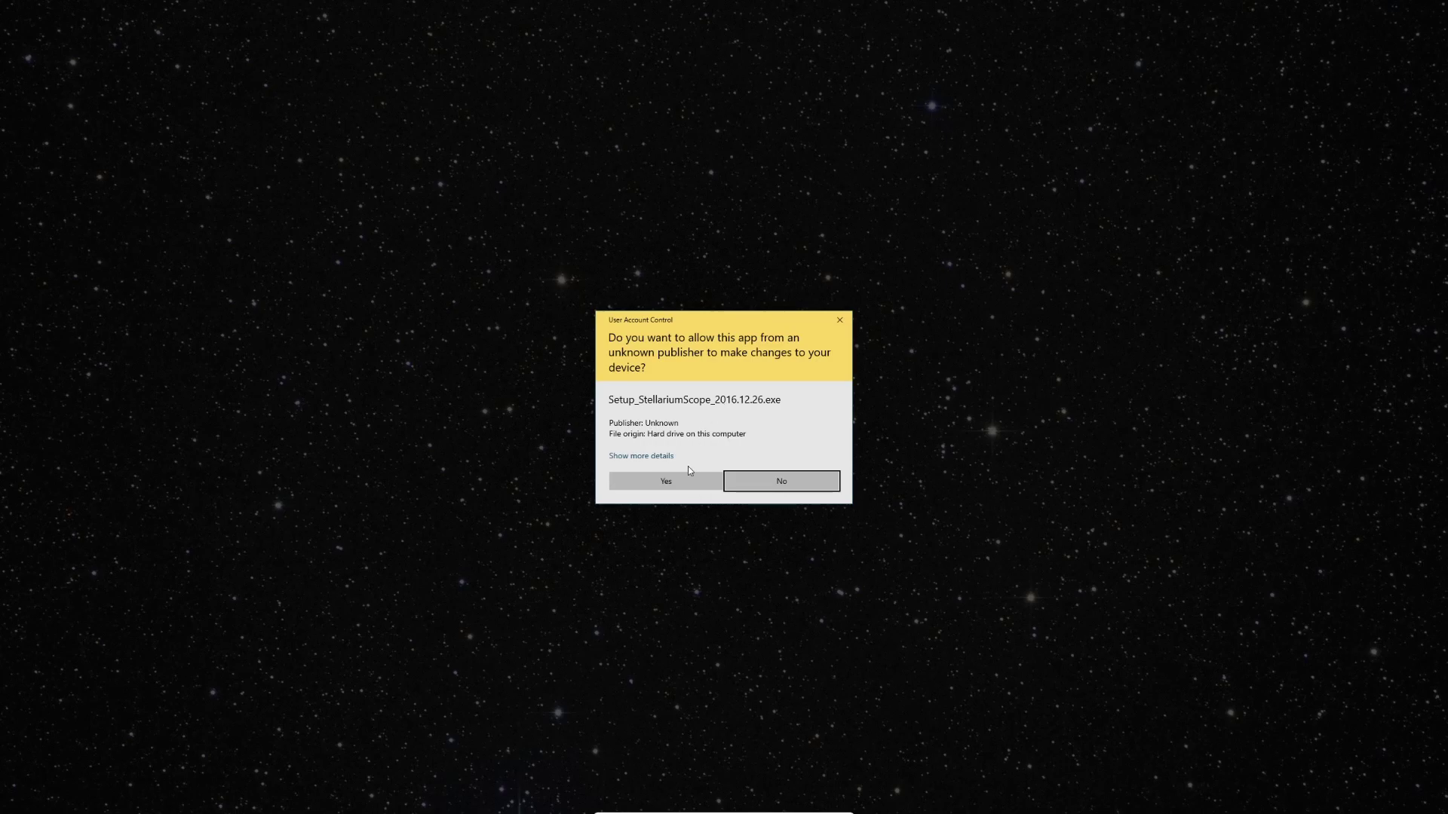
click(682, 481)
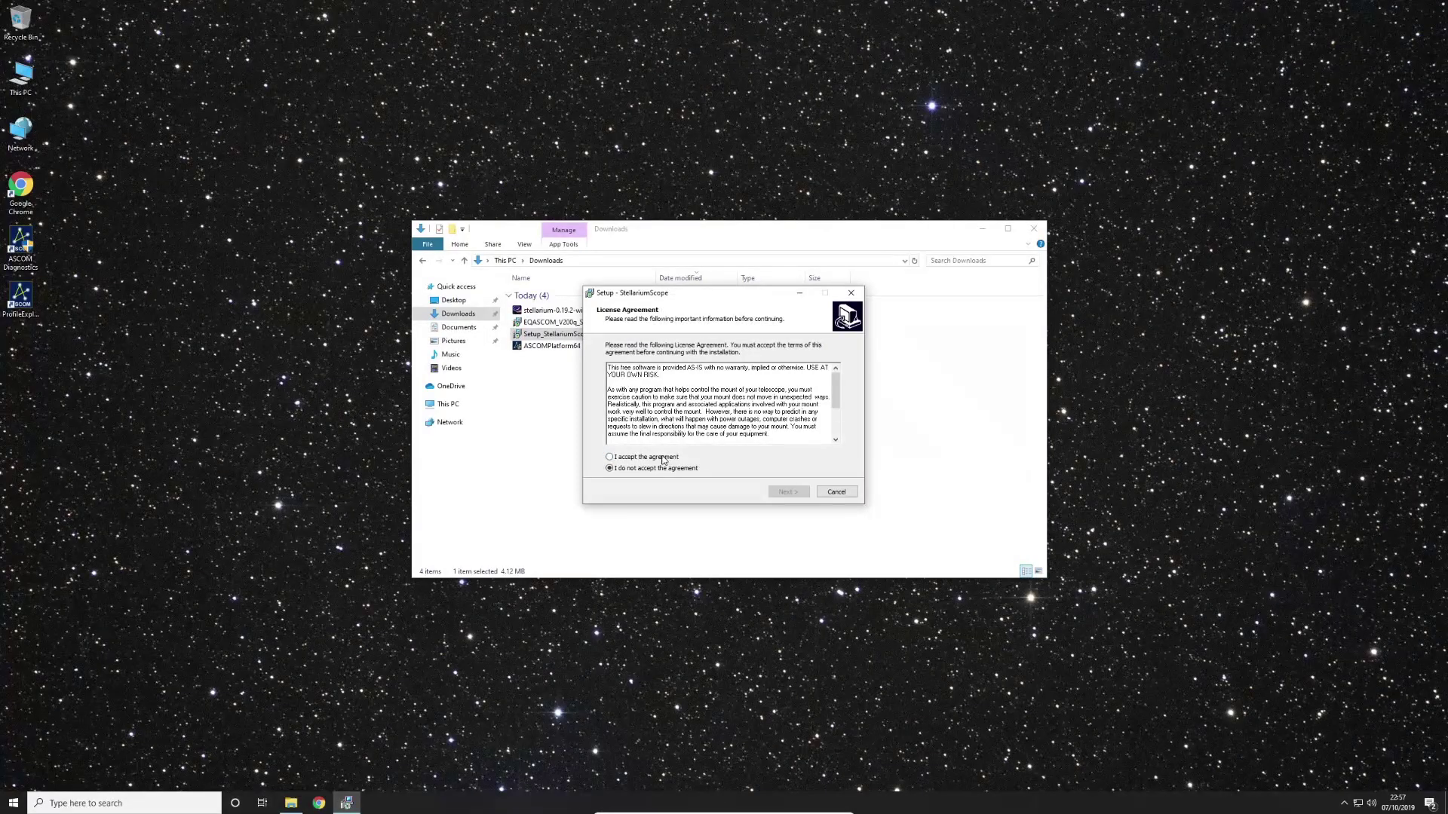
click(663, 458)
click(784, 492)
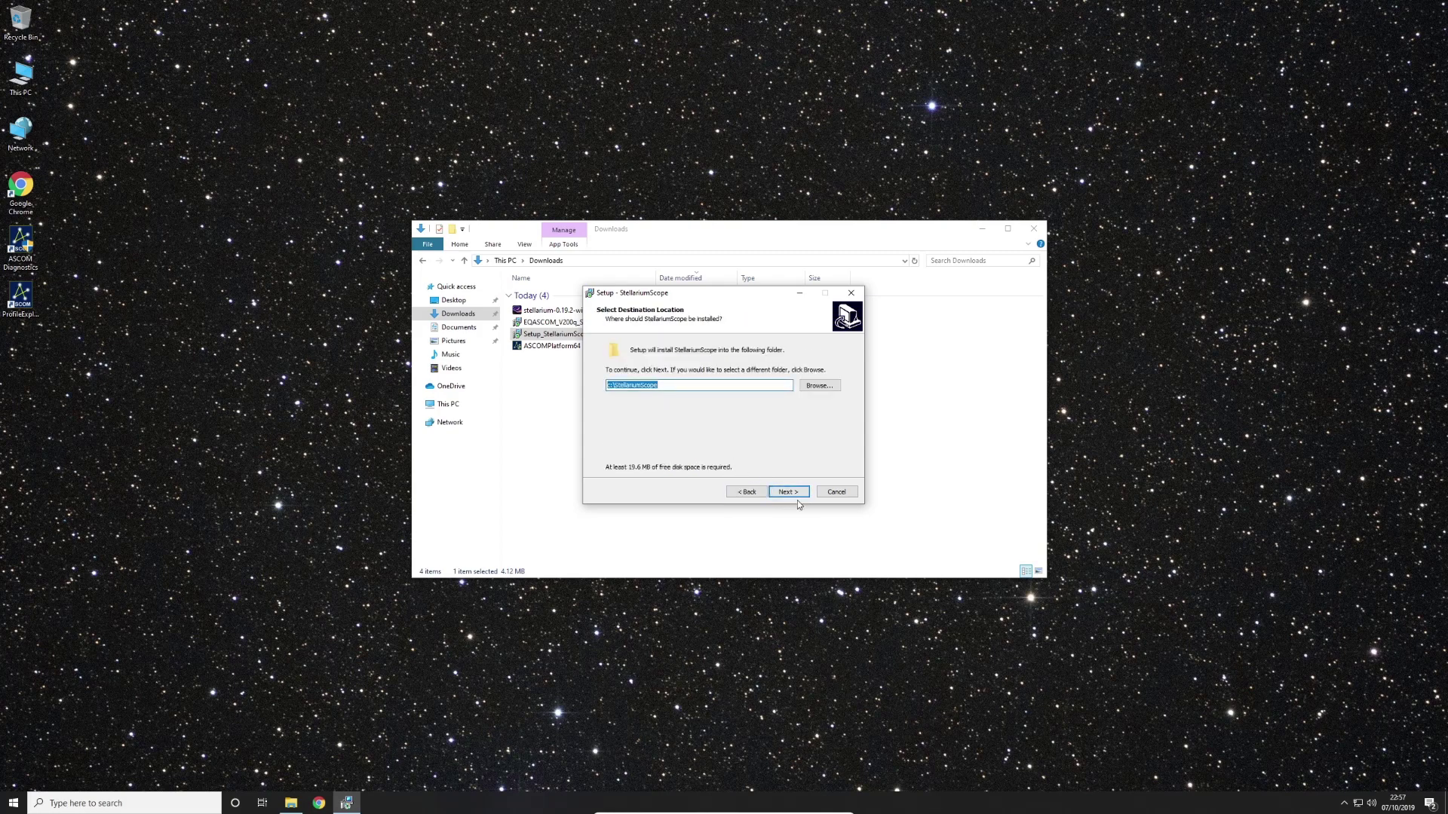
click(790, 494)
click(795, 495)
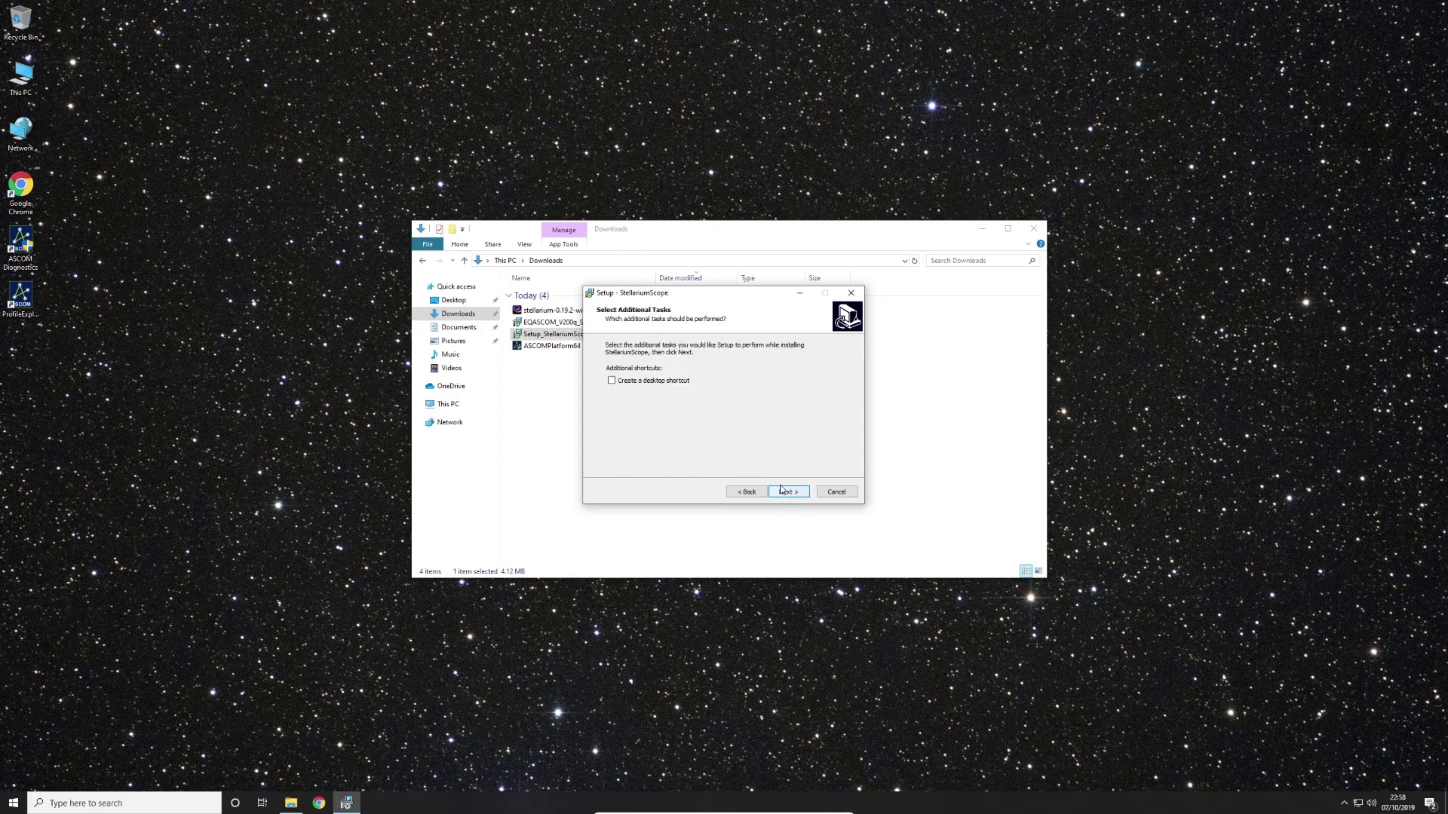
click(674, 382)
click(792, 494)
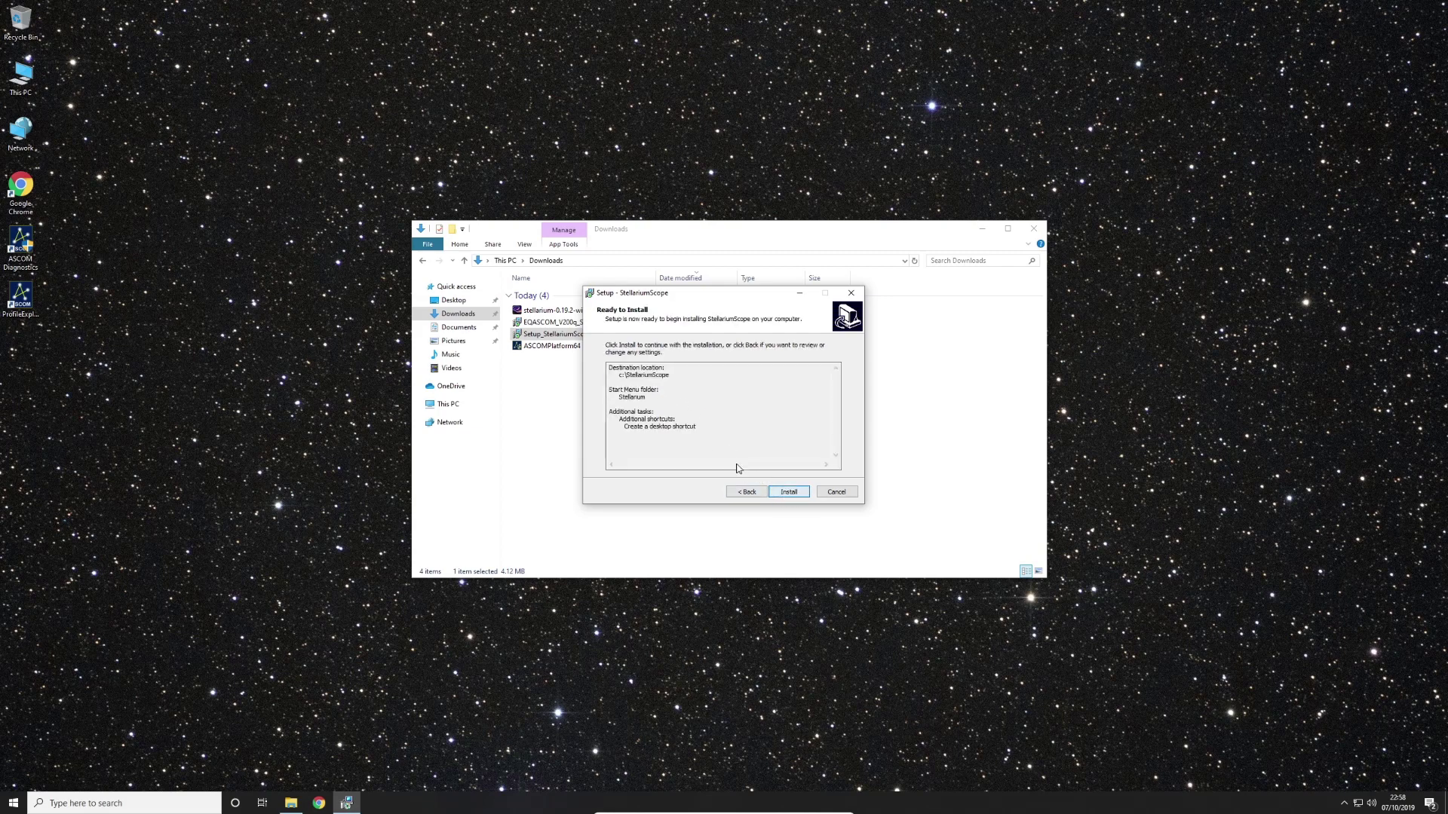
click(790, 493)
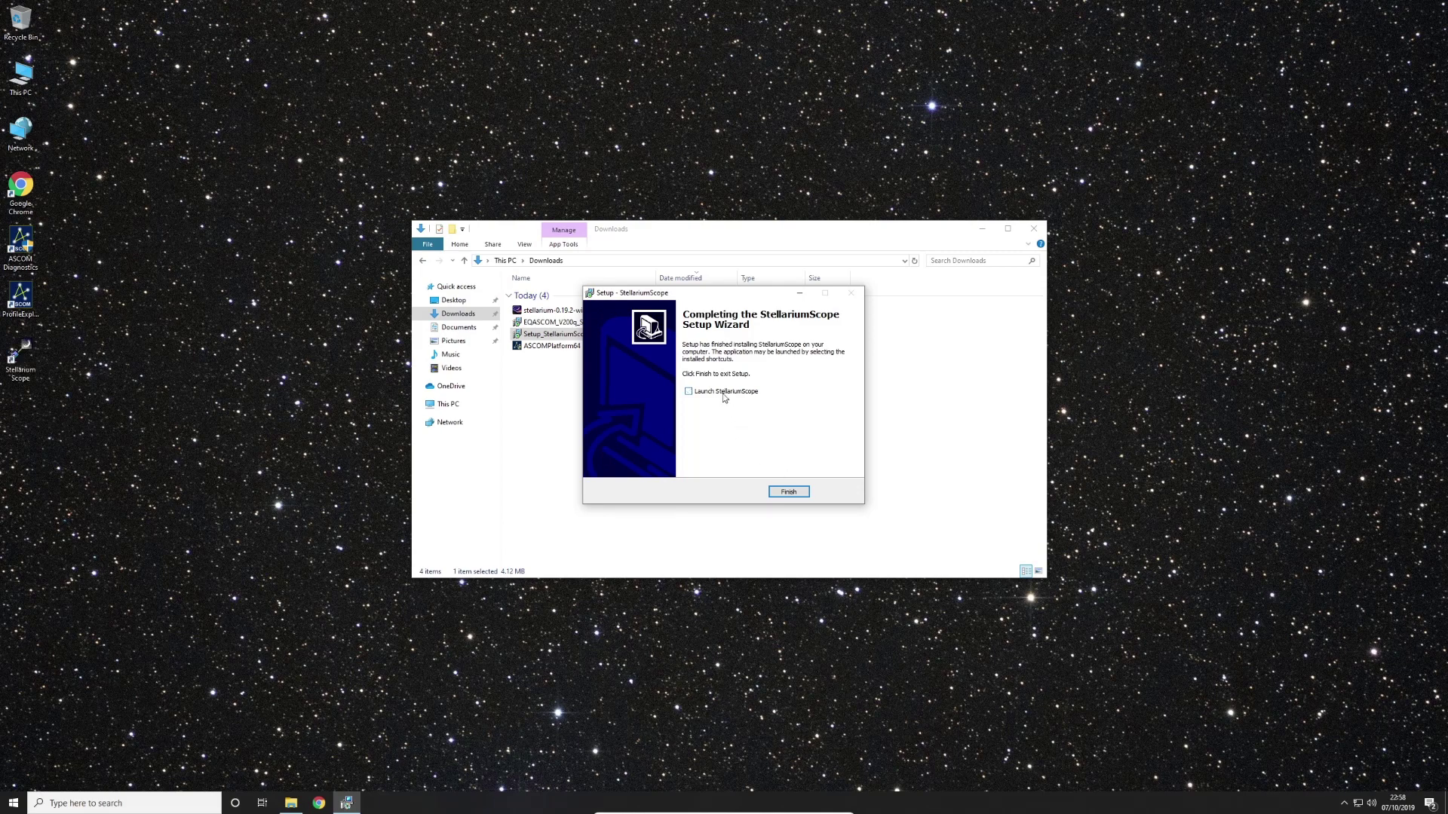
click(801, 494)
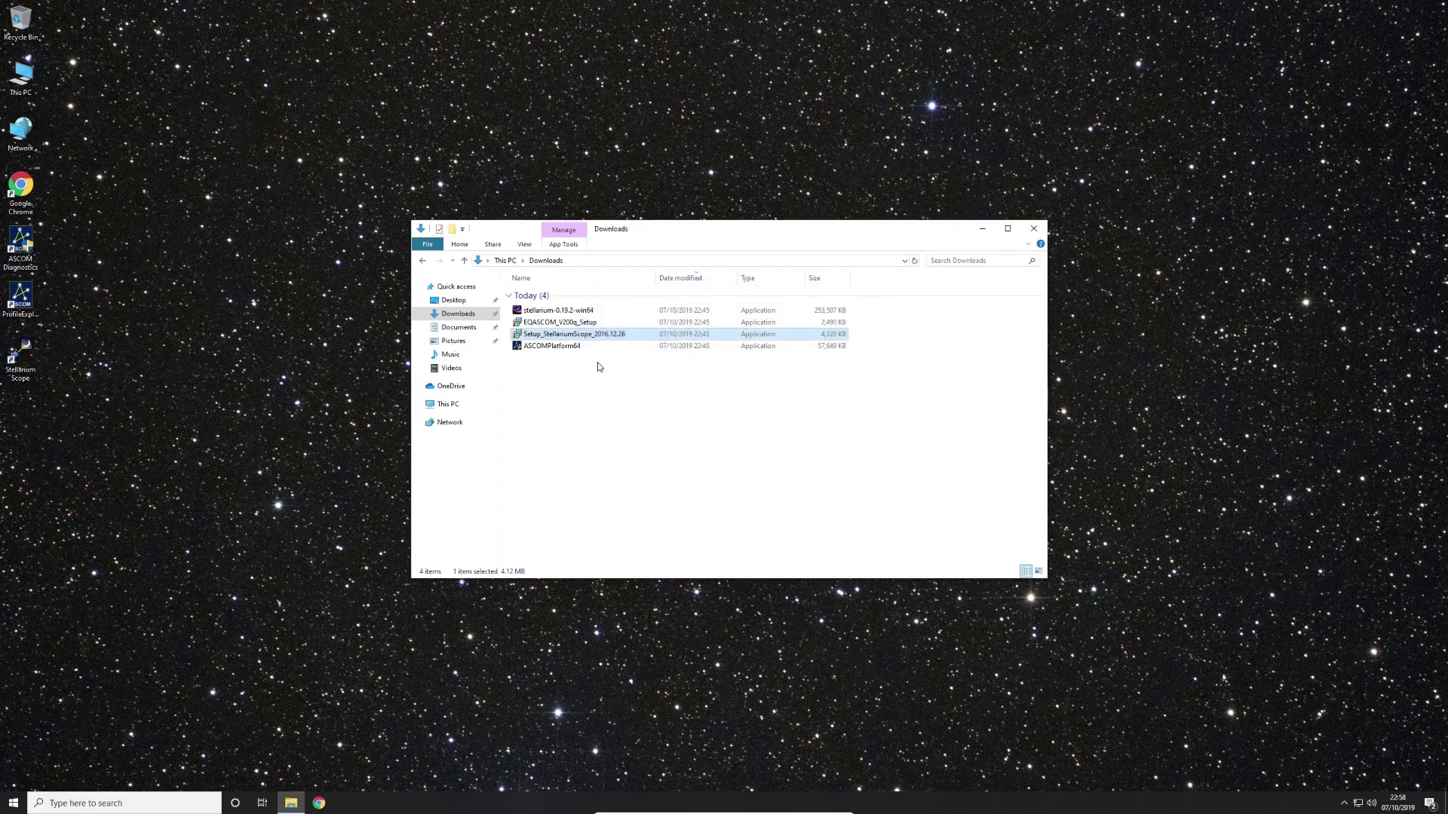
Install Stellarium from stellarium-0.19.2-win64 in English with a desktop icon for all users, finish without launching it, and close the Downloads window
double_click(588, 315)
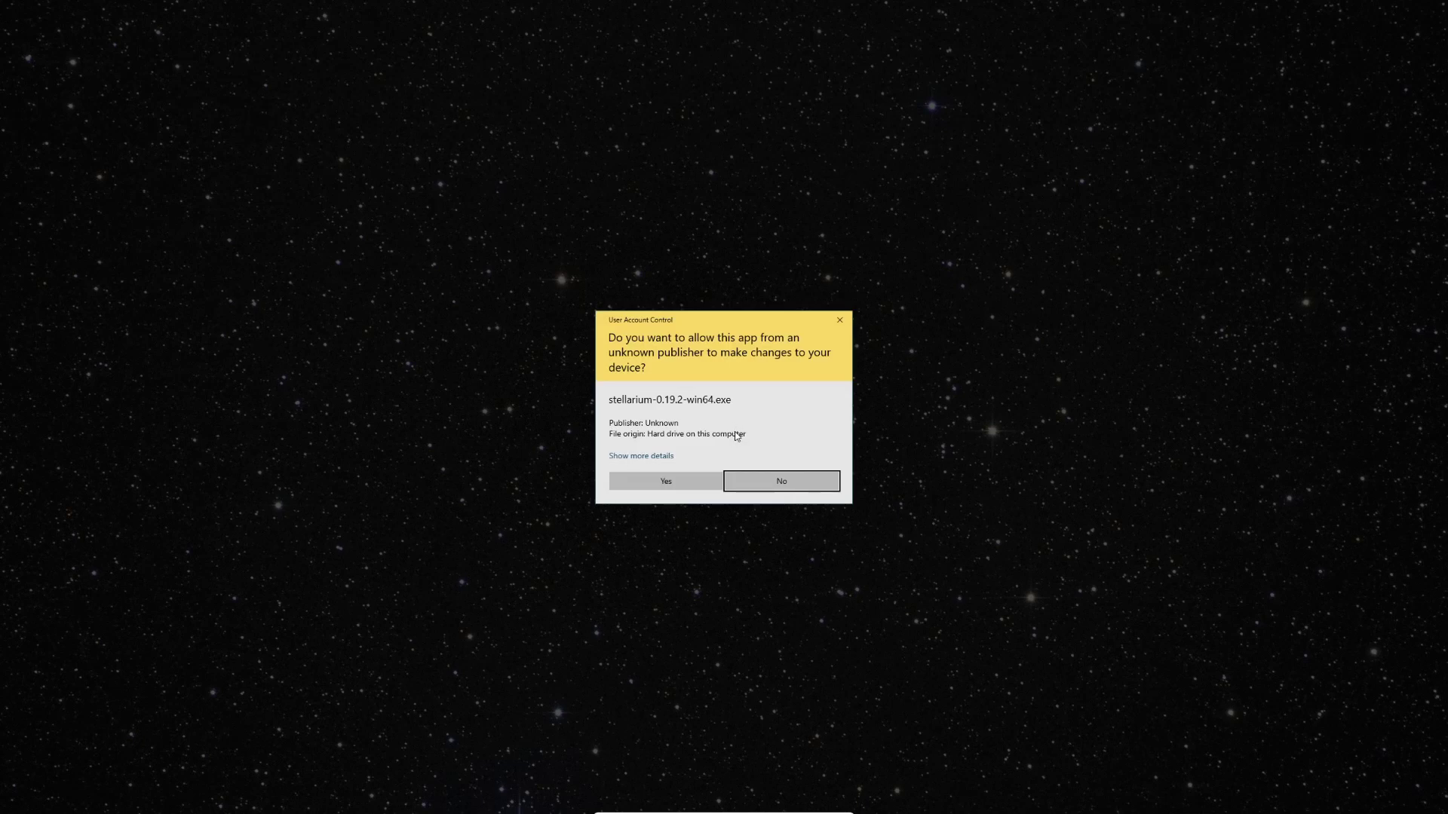
click(677, 486)
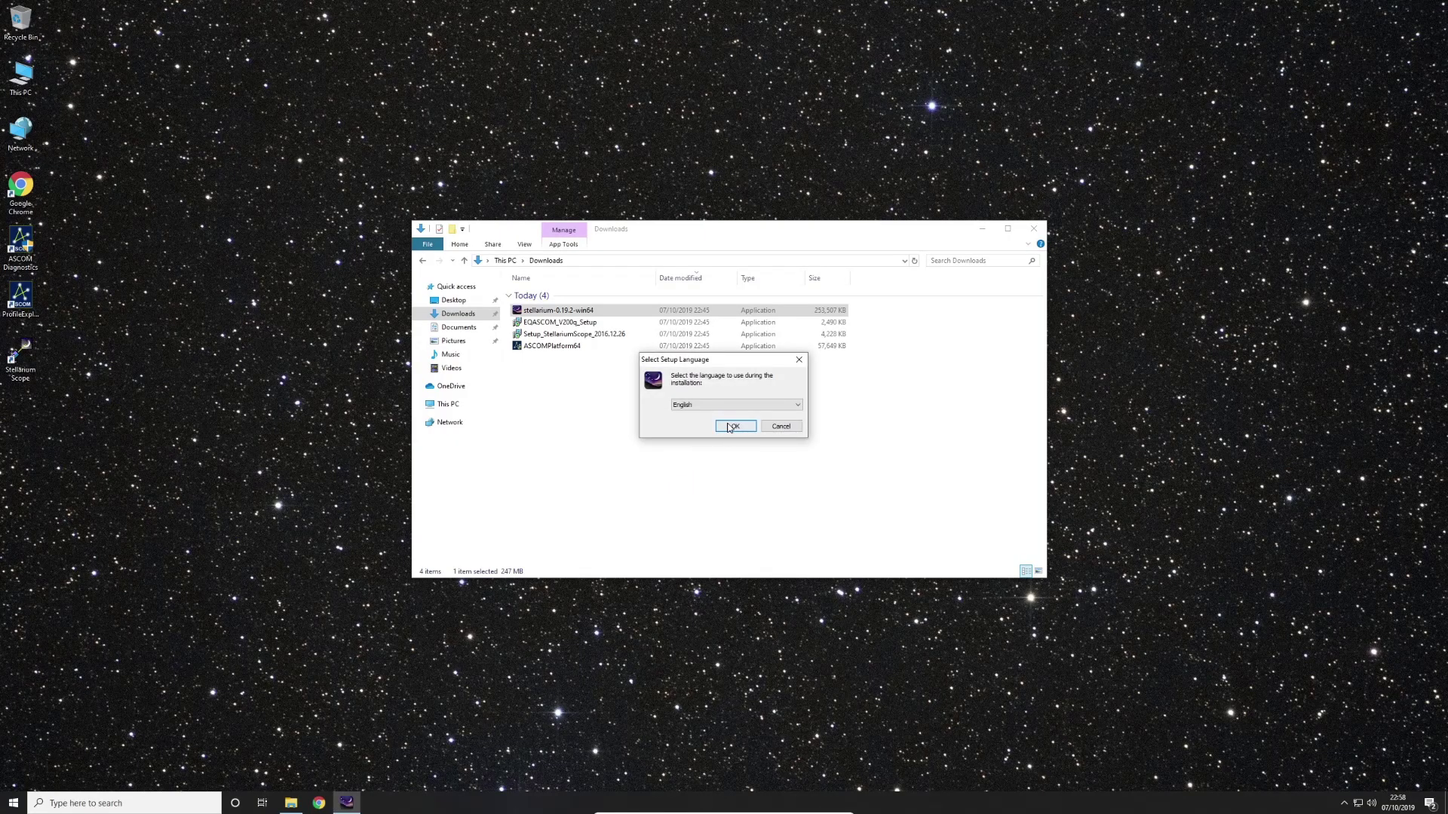
click(730, 428)
click(786, 494)
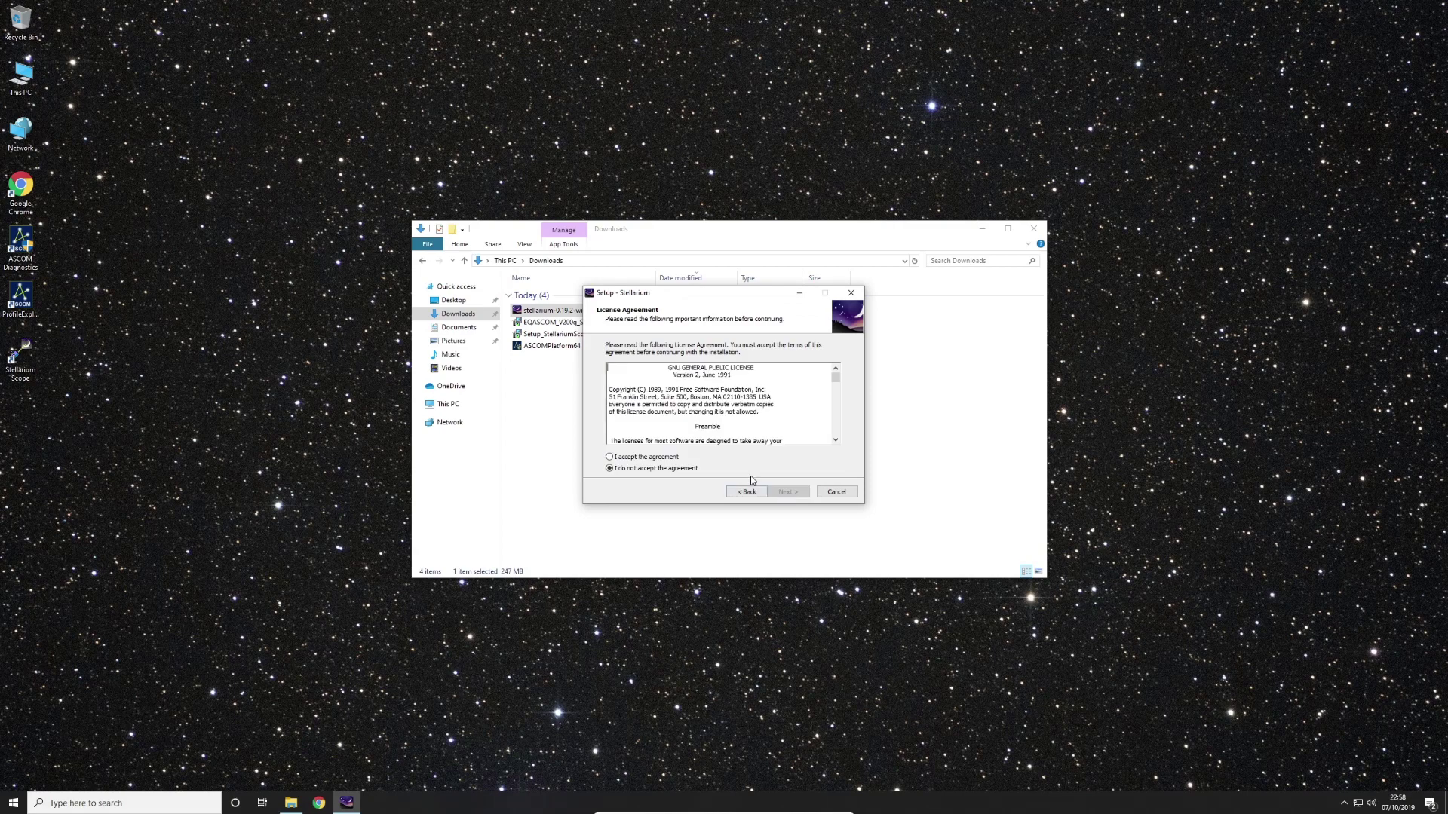
click(635, 458)
click(786, 493)
click(792, 492)
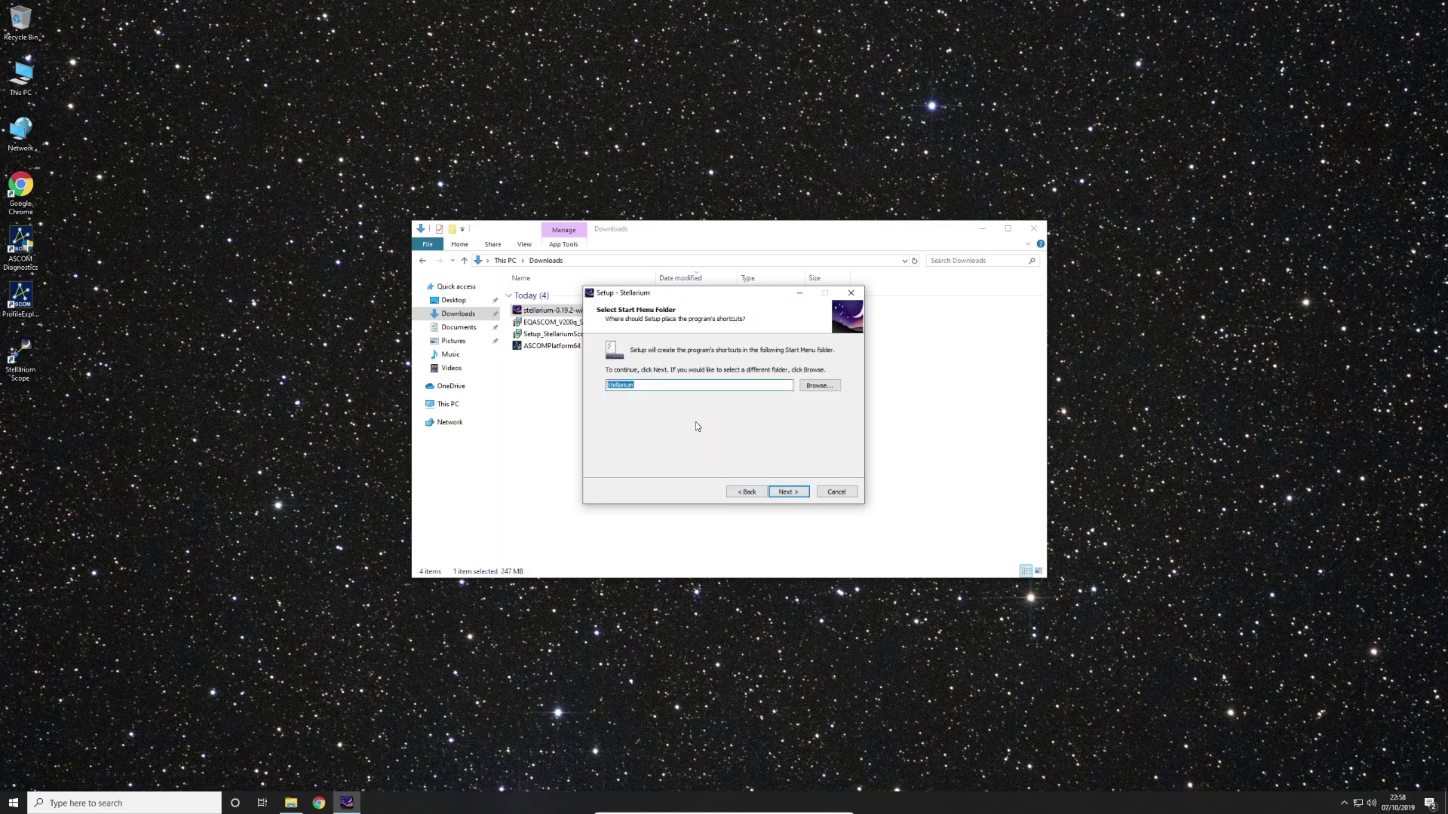
click(790, 494)
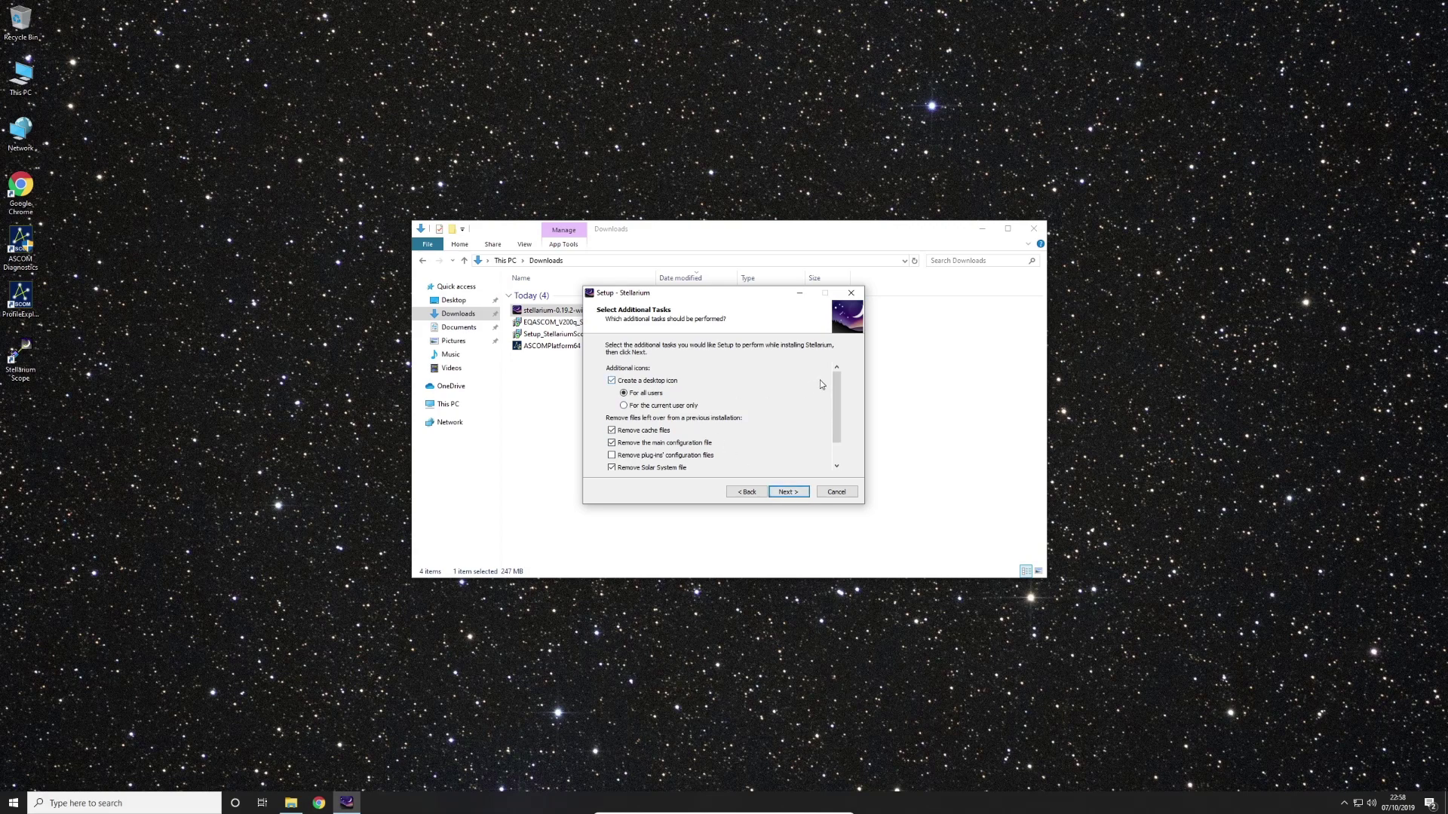
scroll(839, 381, down, 2)
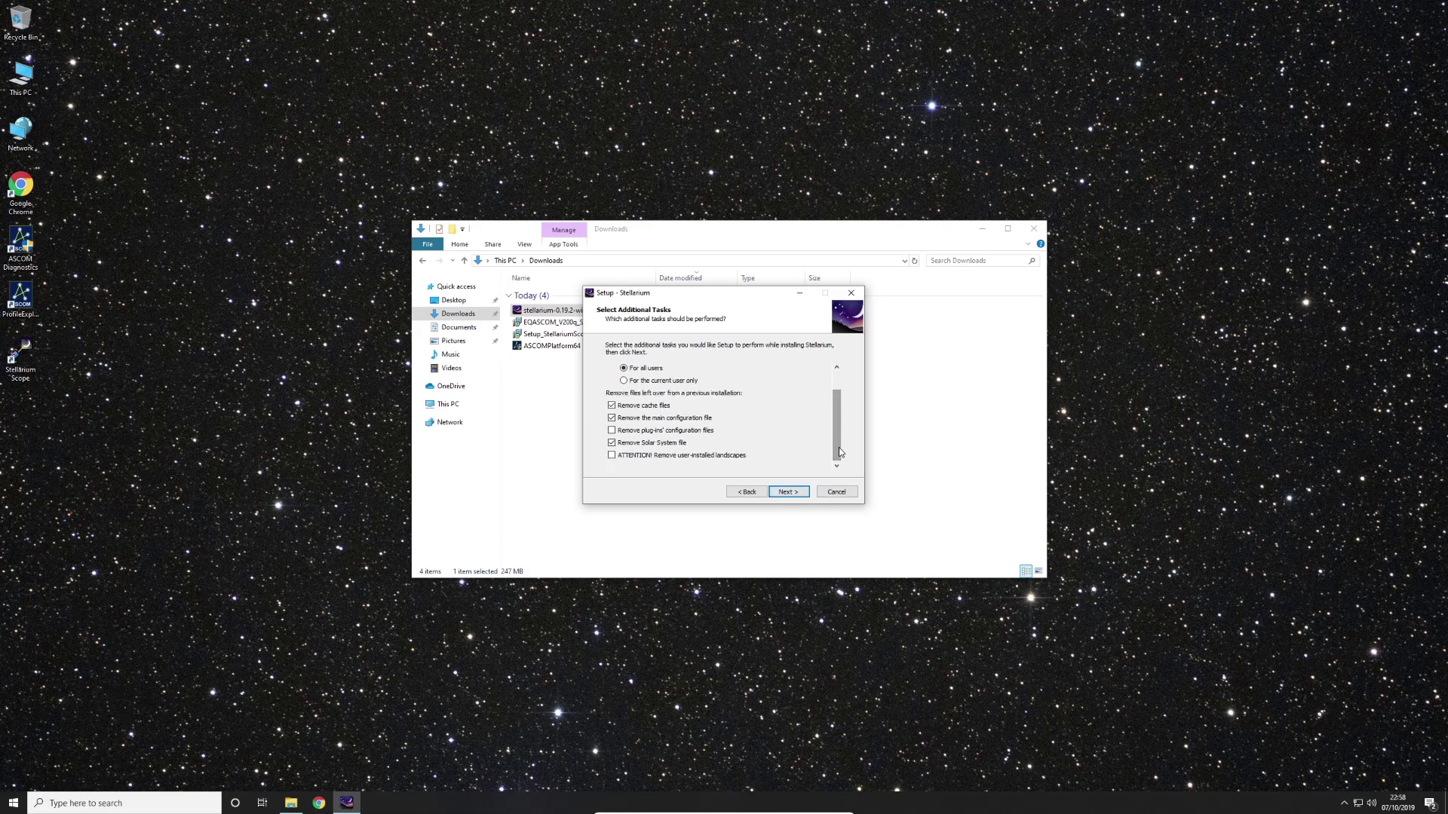
click(787, 494)
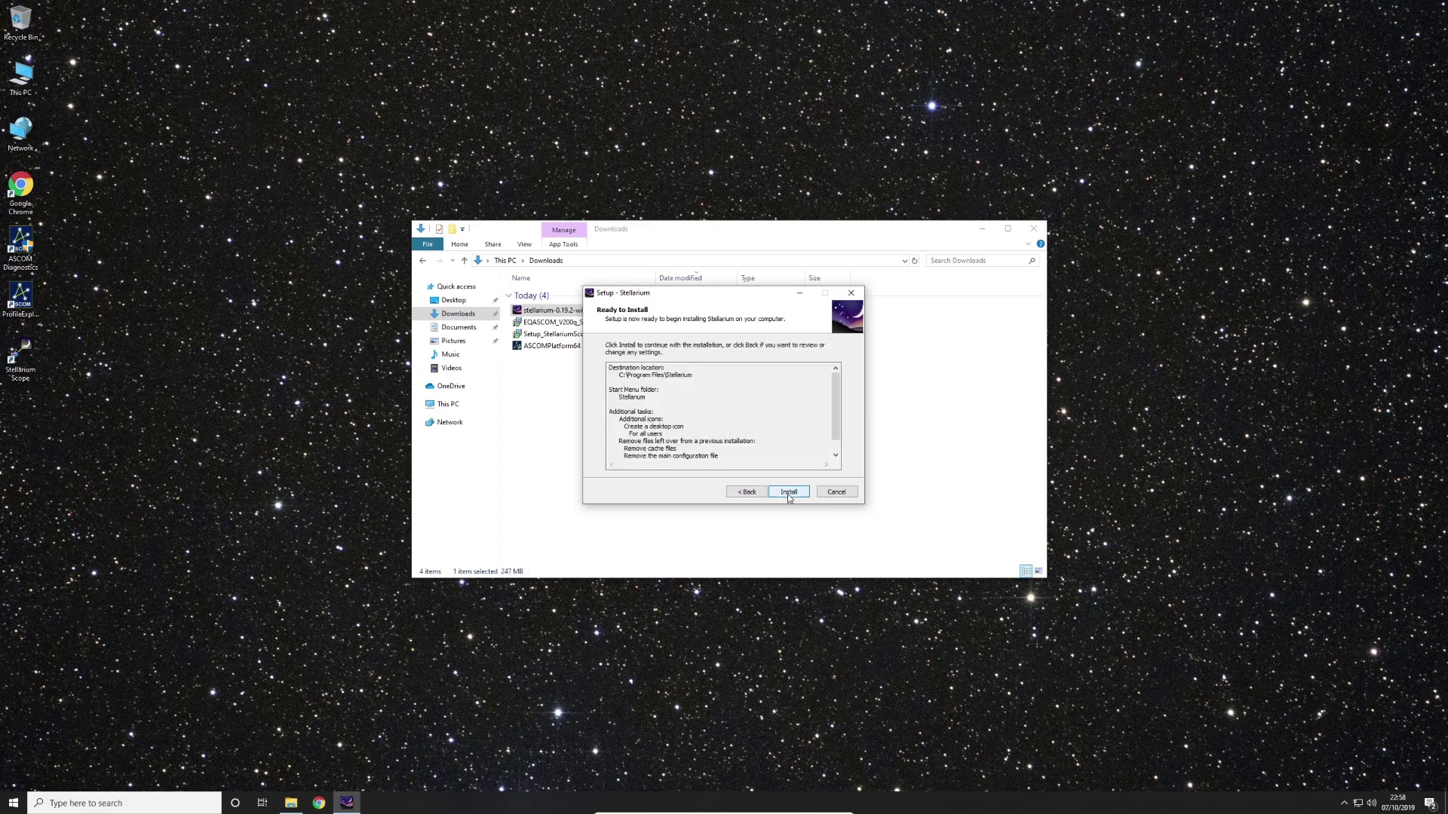
click(787, 494)
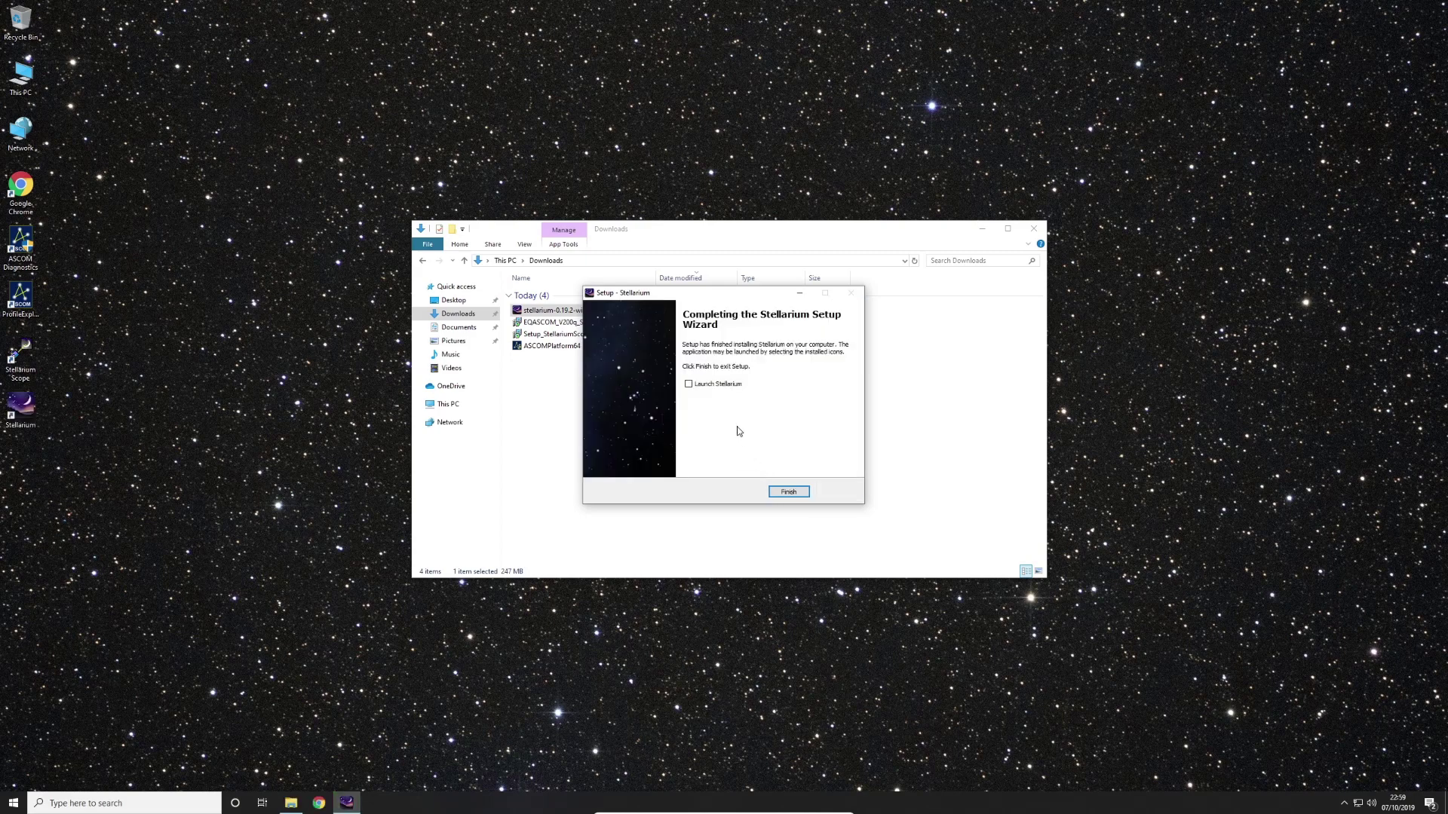
click(788, 493)
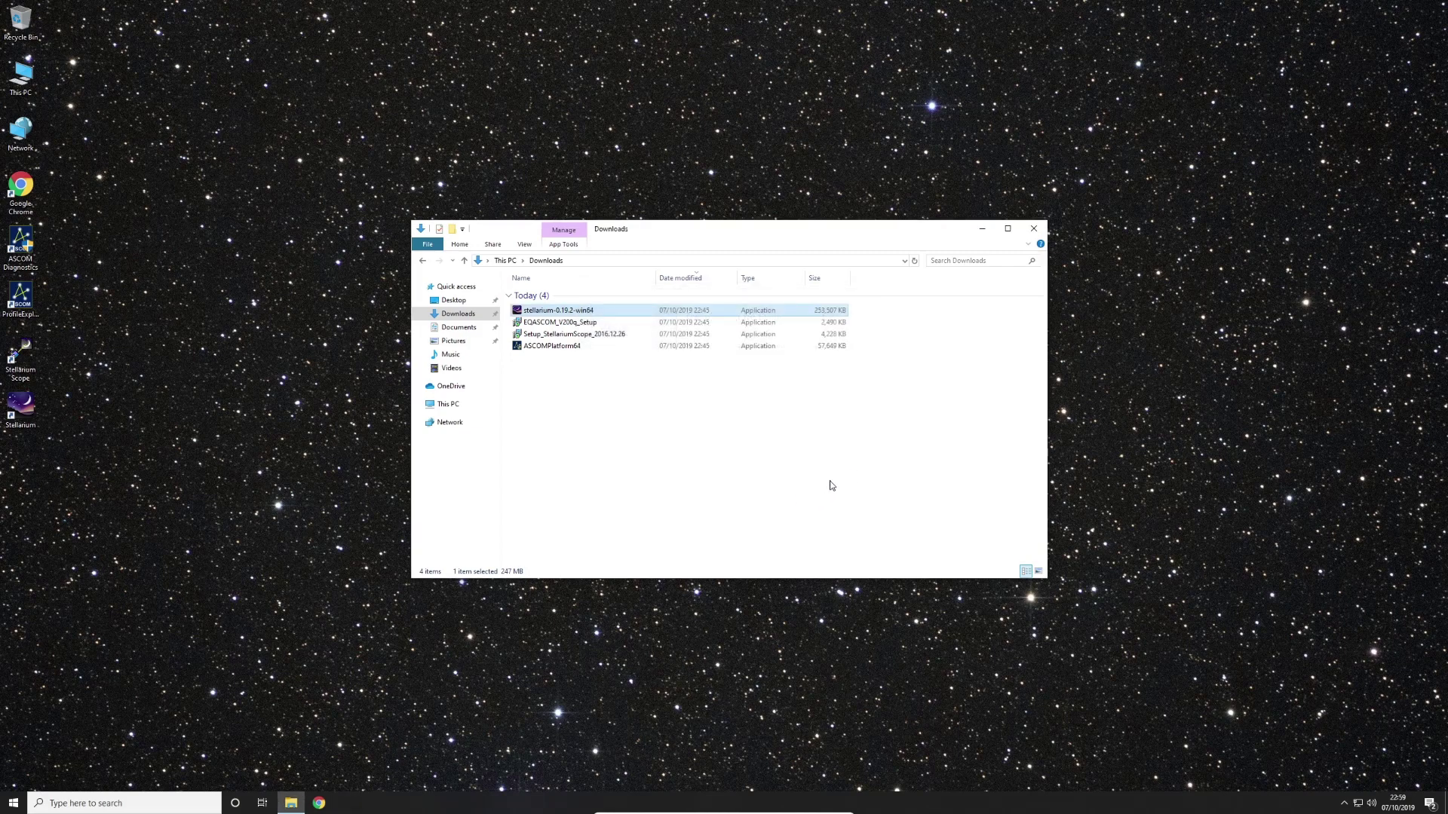
click(1035, 231)
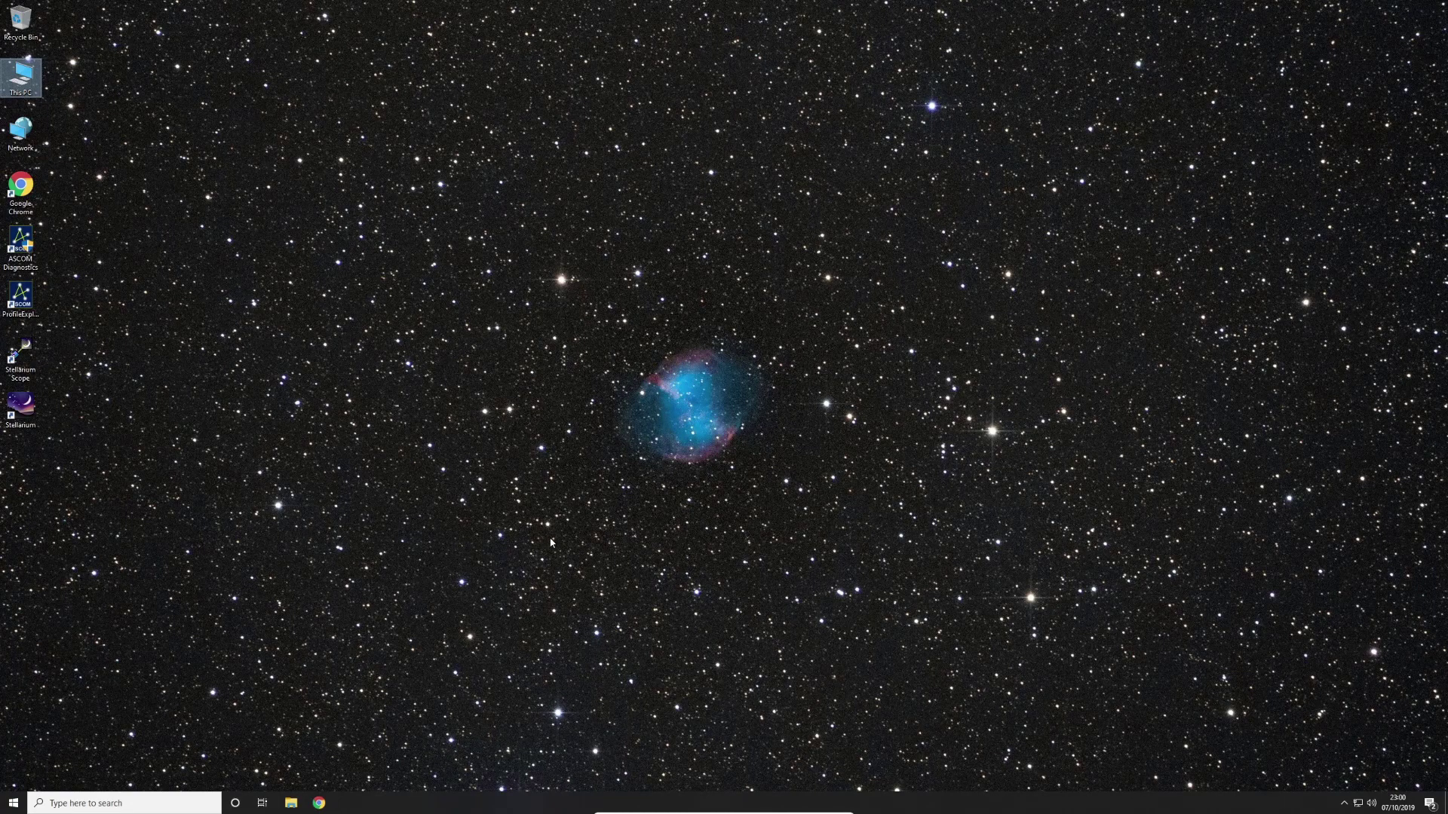
Pin the EQMOD Toolbox program to the Windows taskbar
click(14, 805)
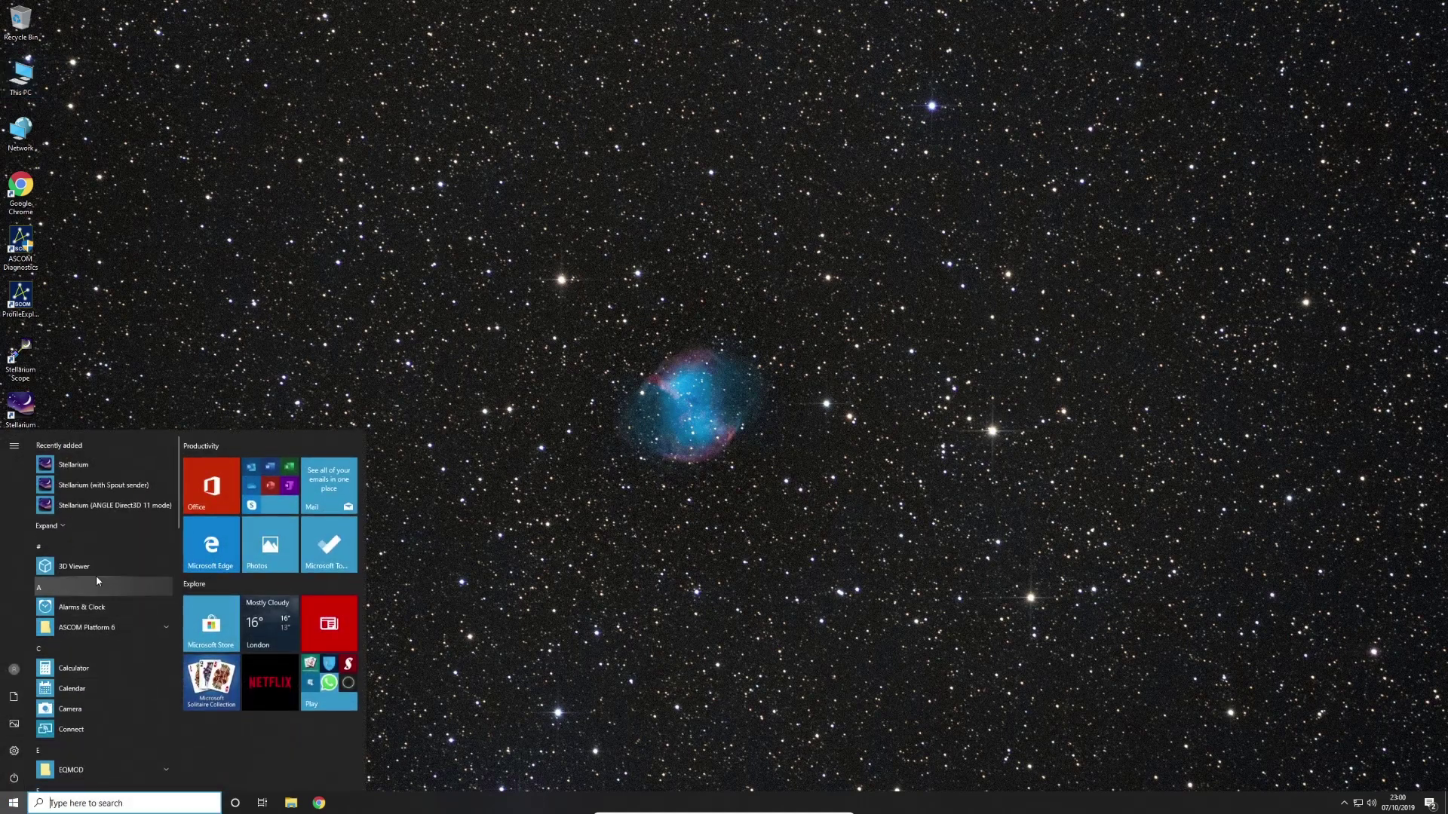
scroll(97, 579, down, 5)
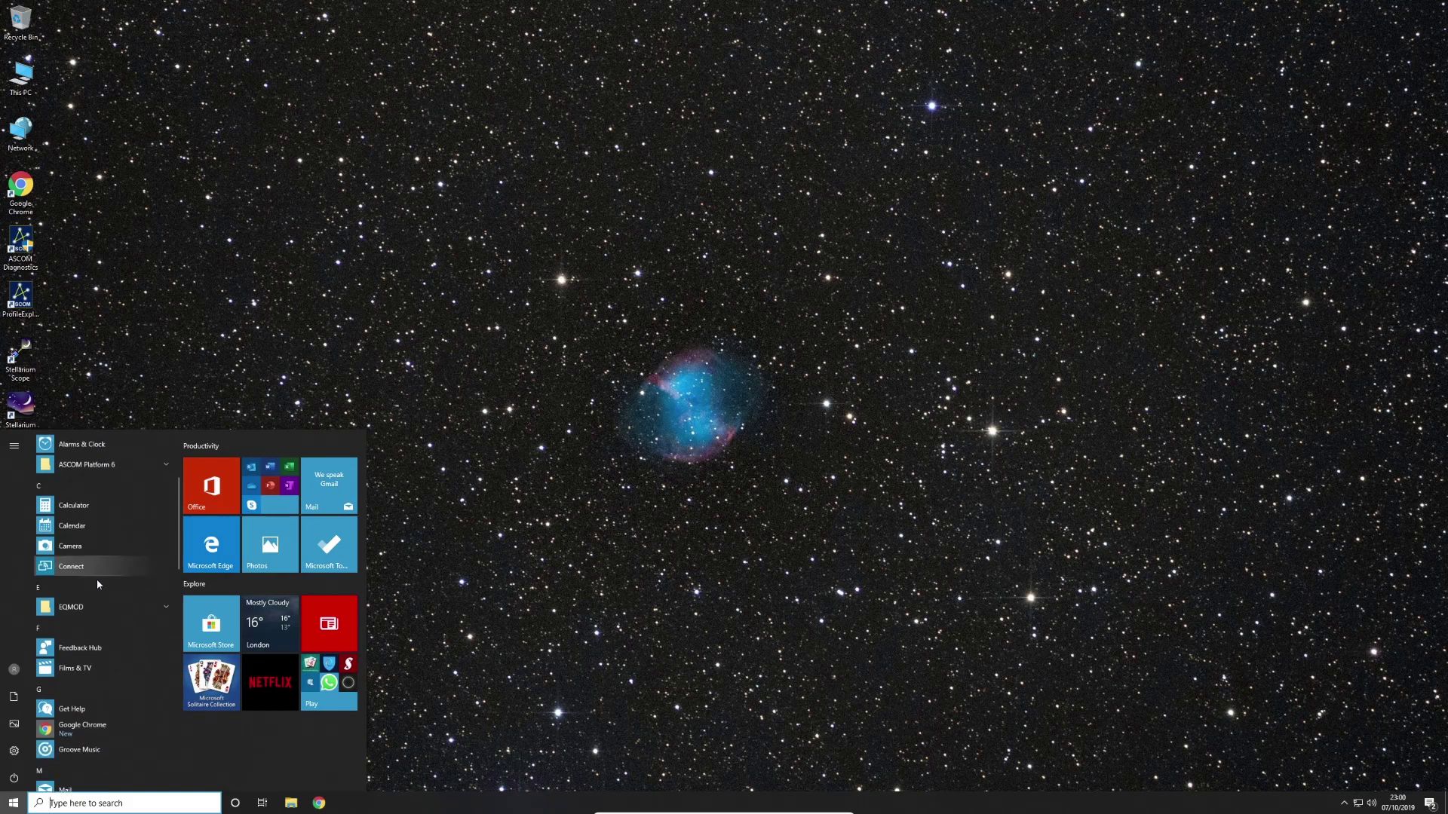
click(138, 619)
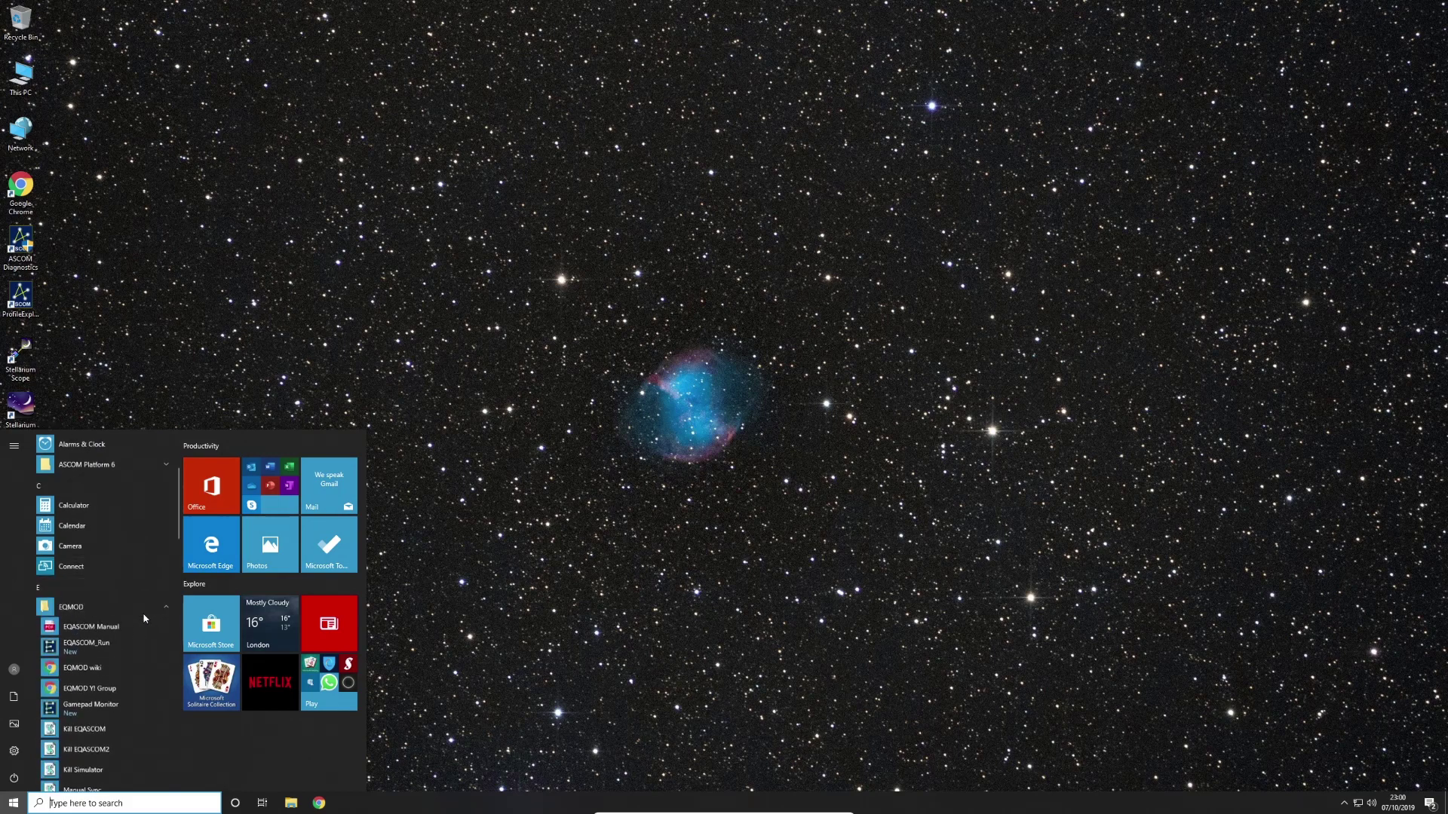
scroll(144, 618, down, 12)
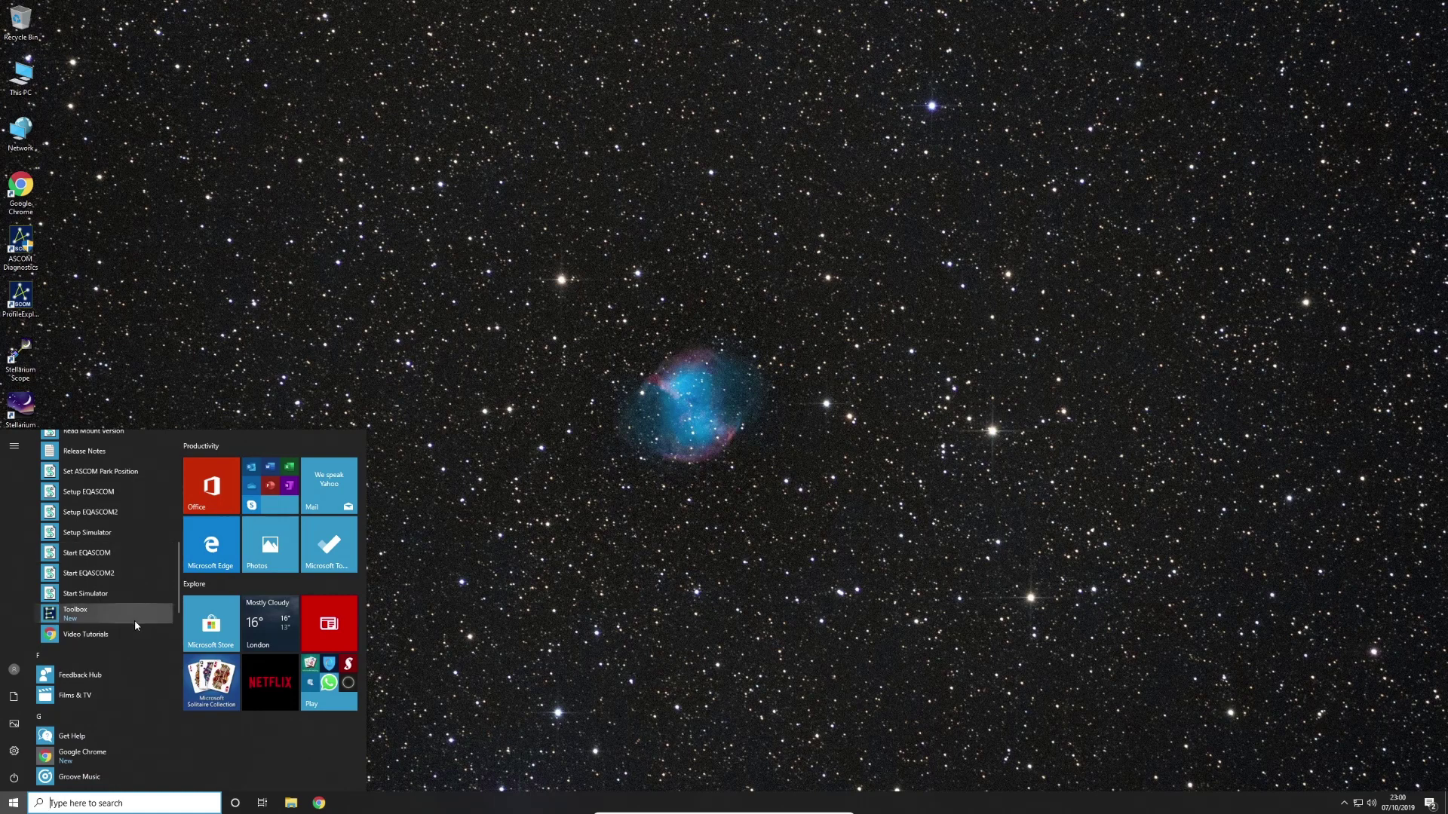
right_click(89, 616)
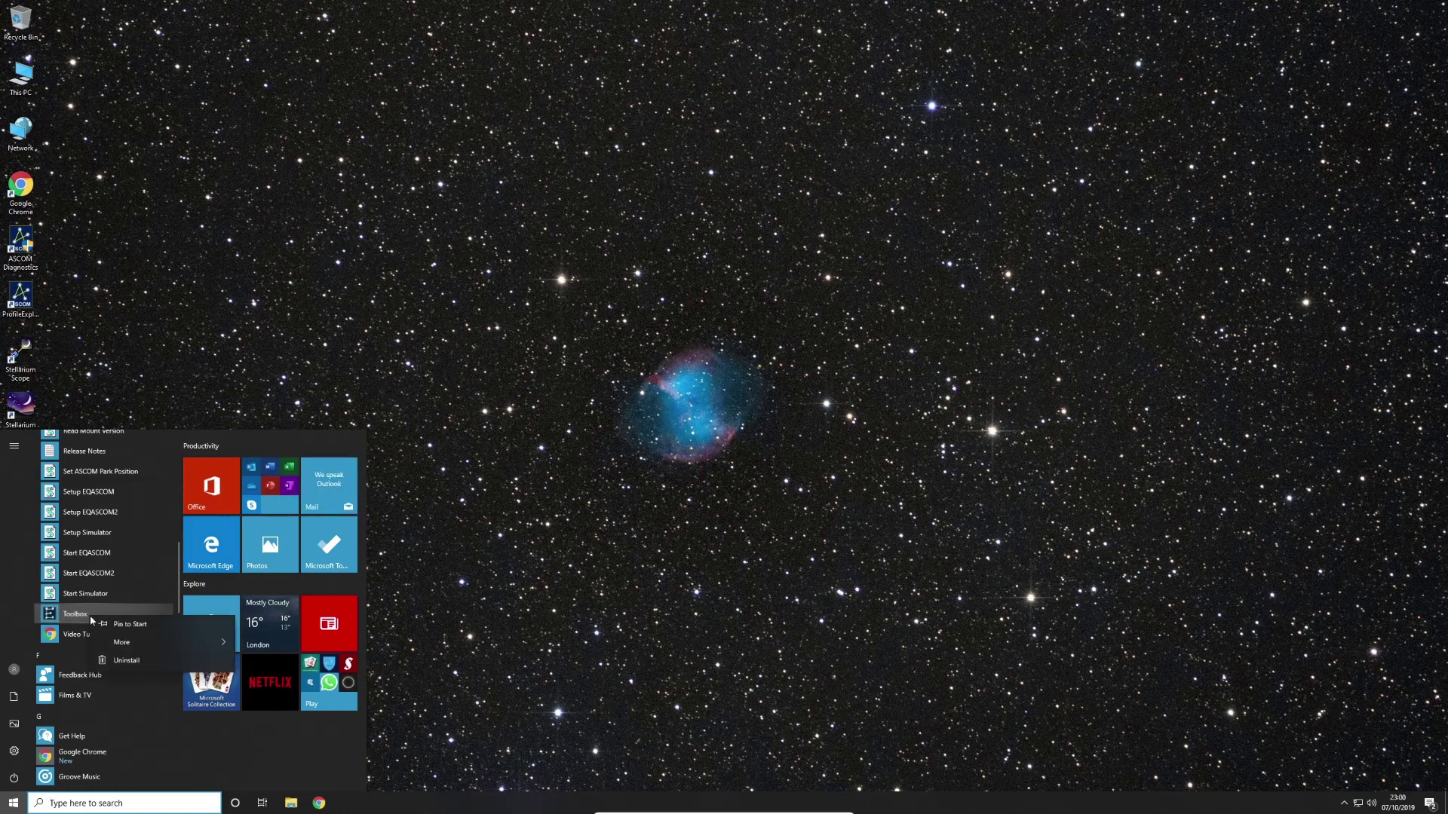
mouse_move(148, 650)
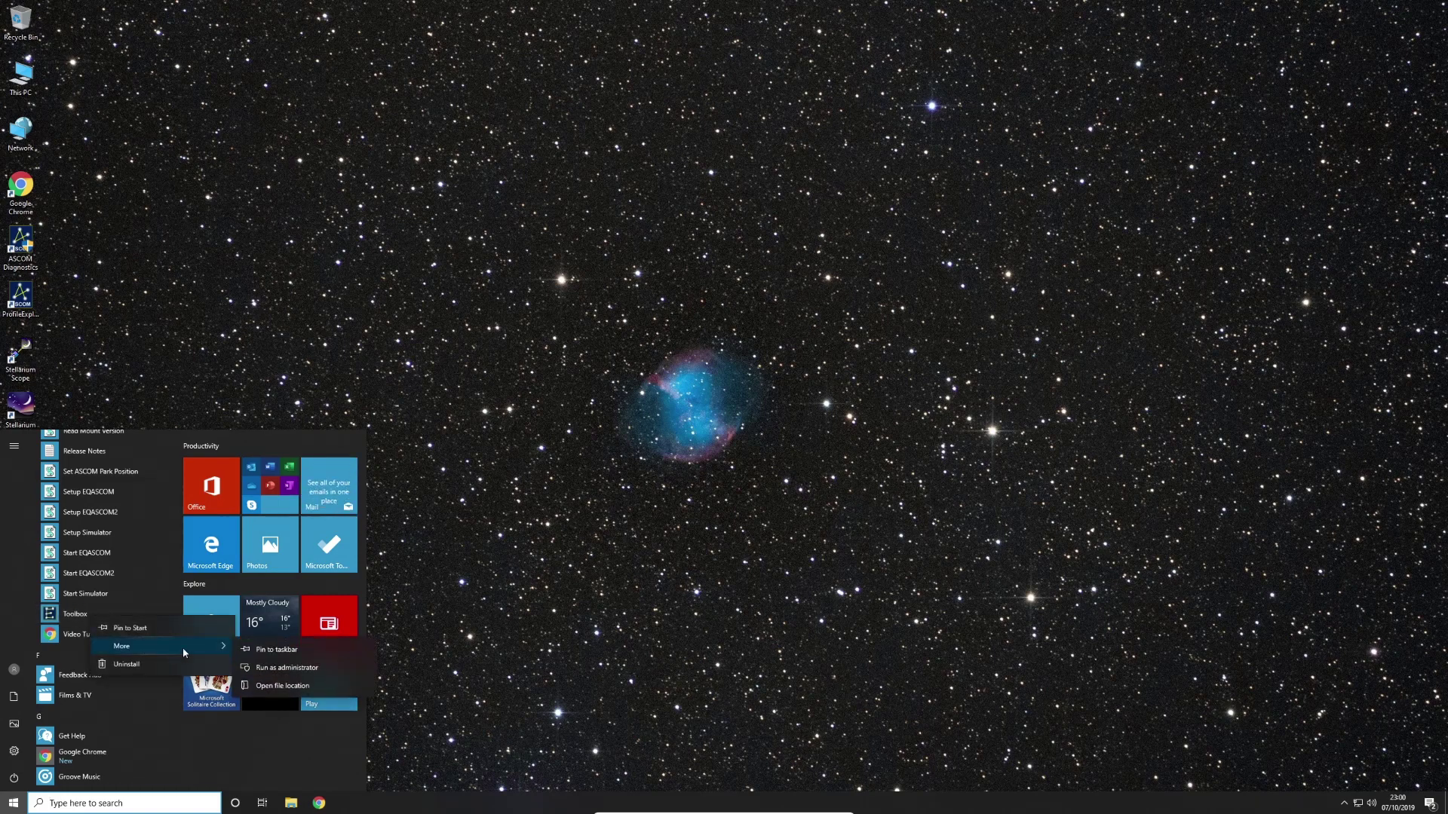
click(302, 653)
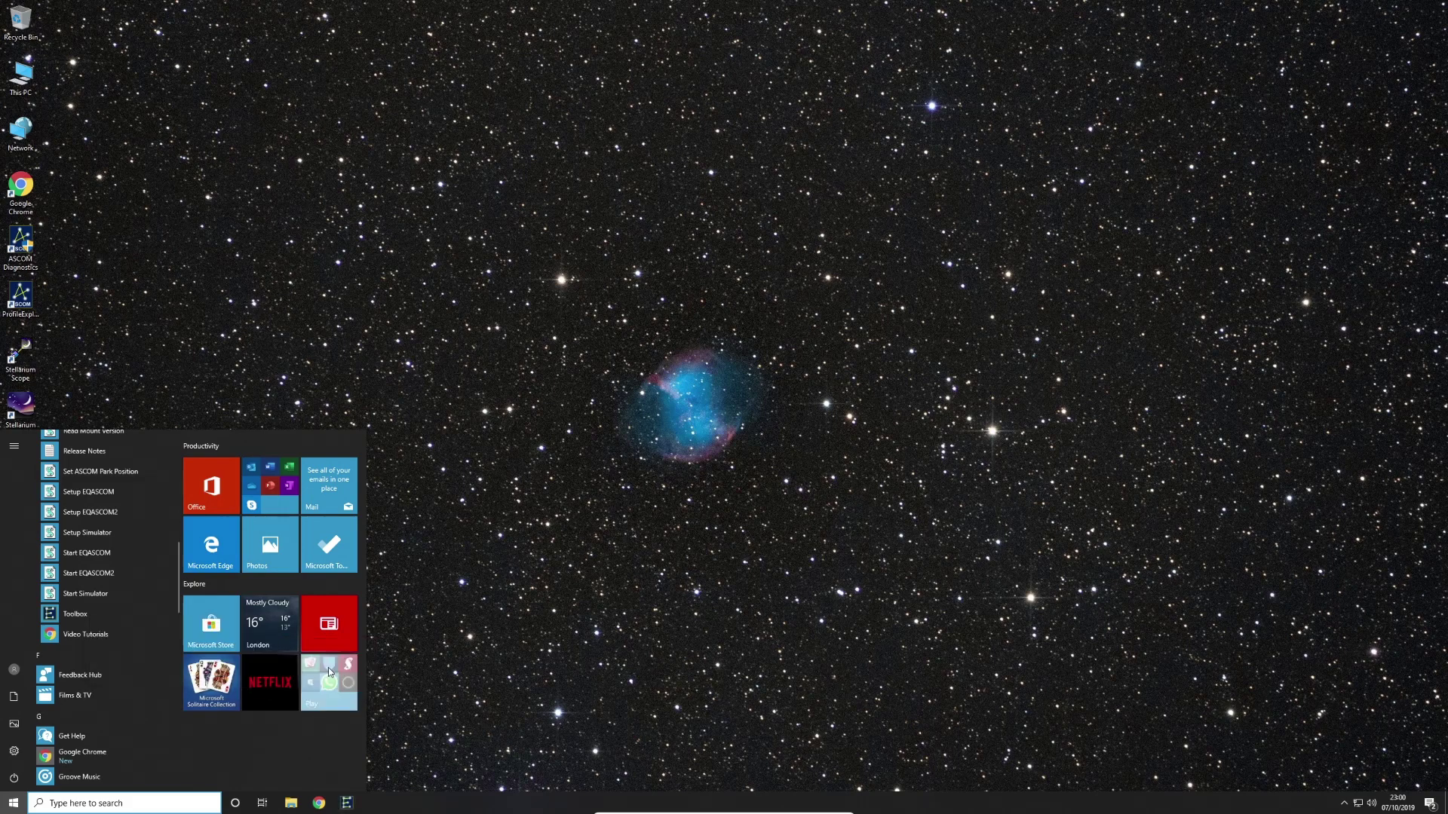
click(440, 699)
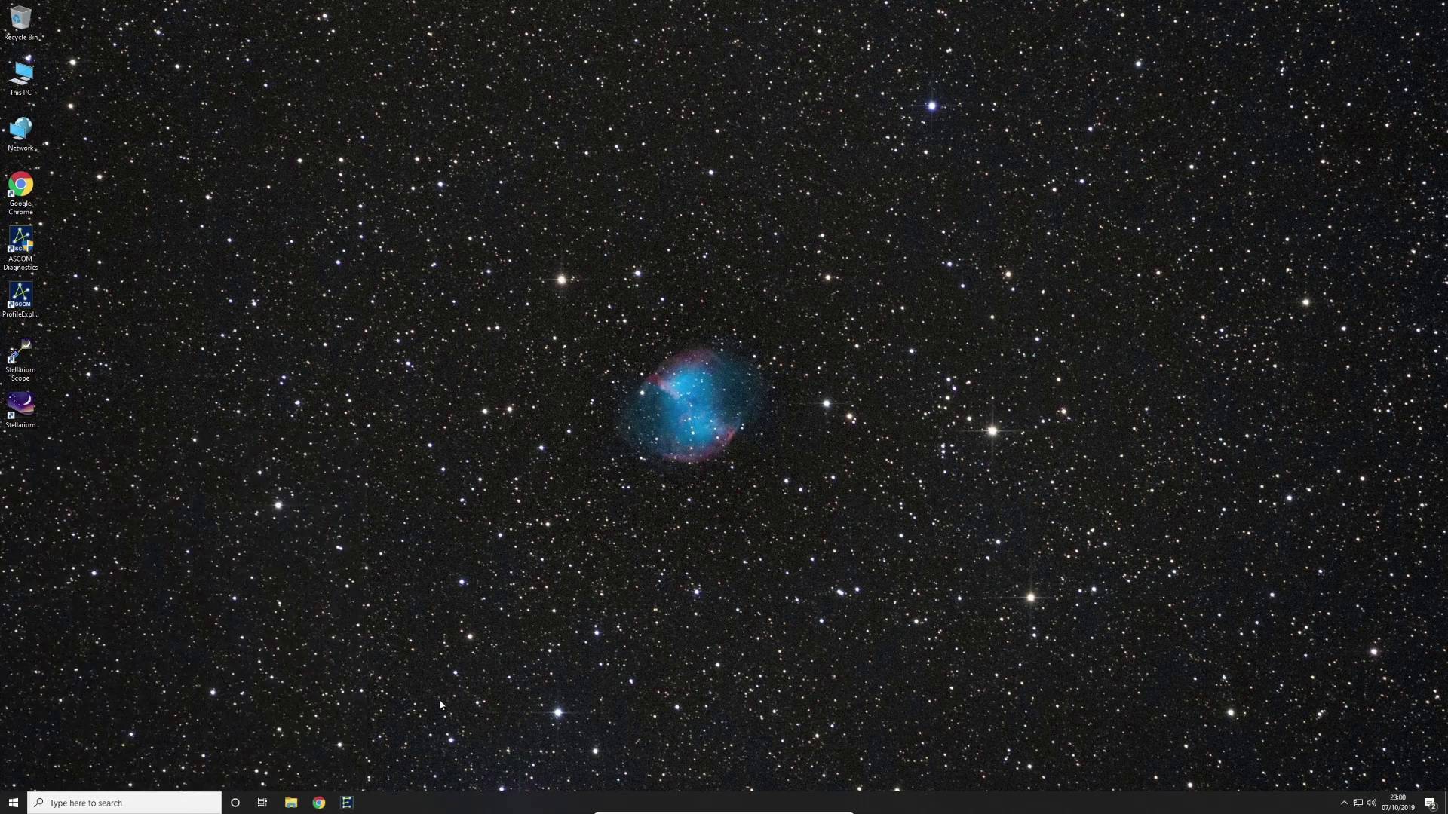
Launch the EQASCOM Toolbox, choose eqmod_sim.exe for both registration and setup, and register that driver with Windows and ASCOM
click(347, 806)
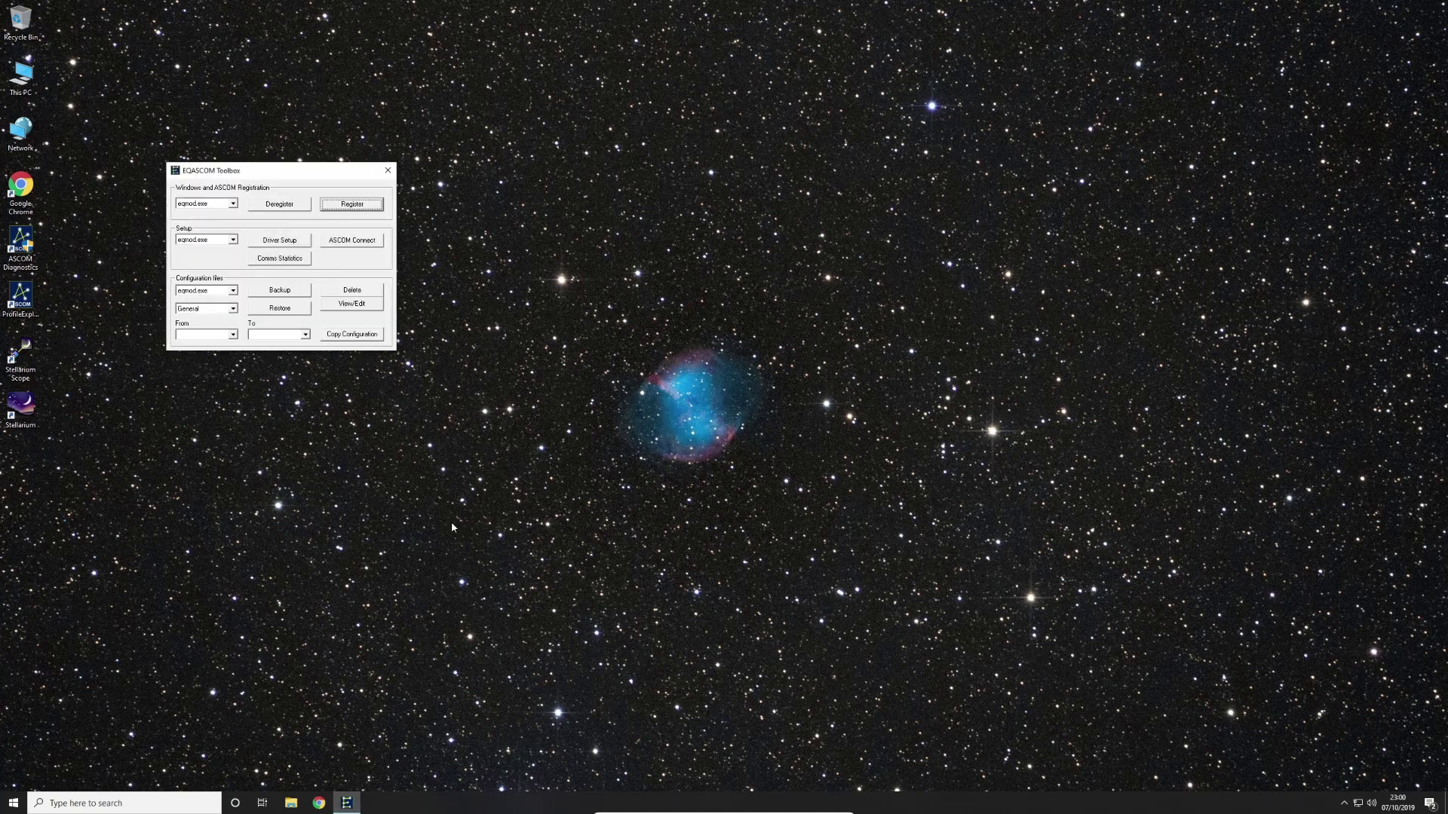
drag(258, 170, 673, 315)
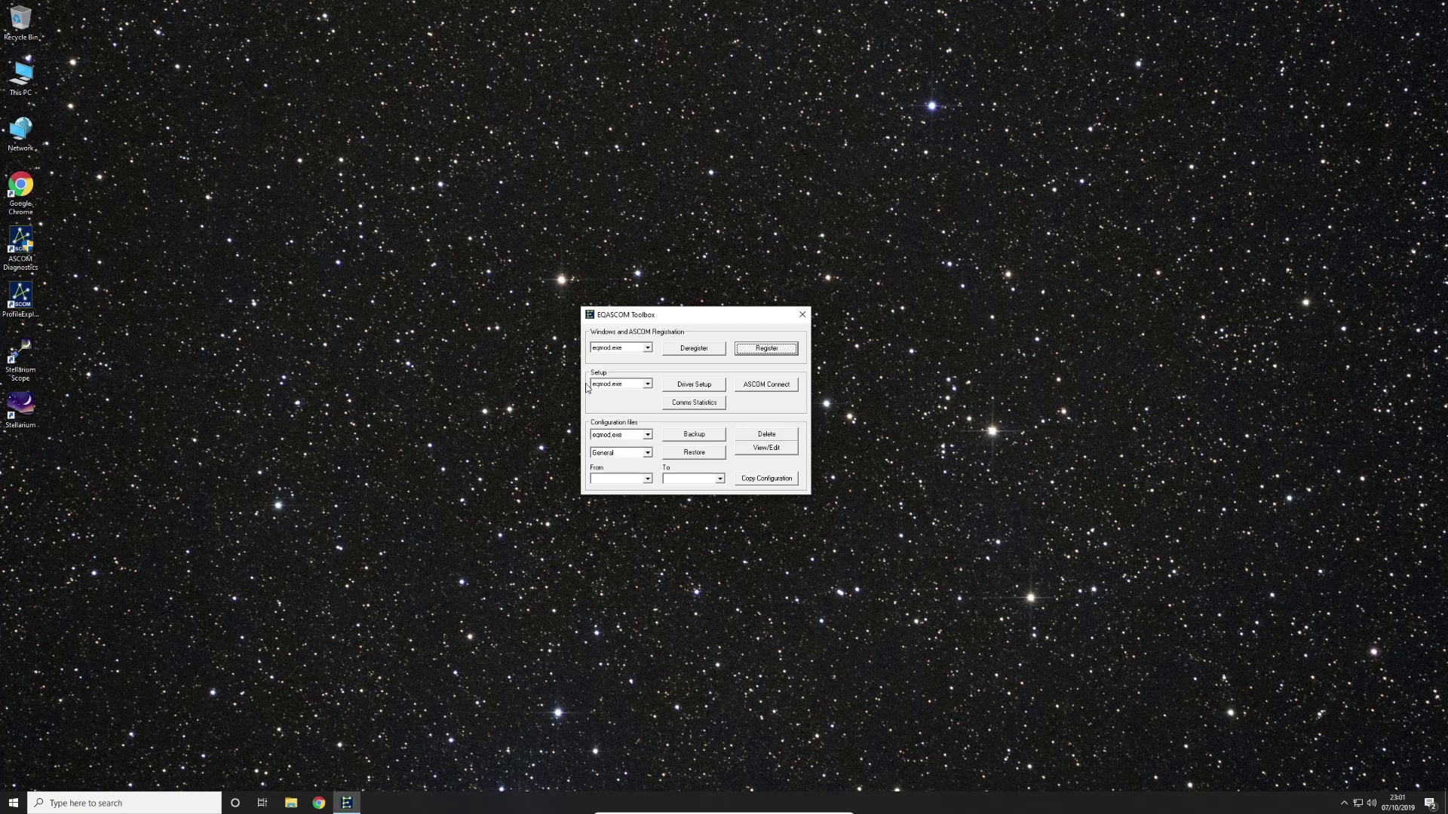
click(636, 349)
click(634, 371)
click(641, 385)
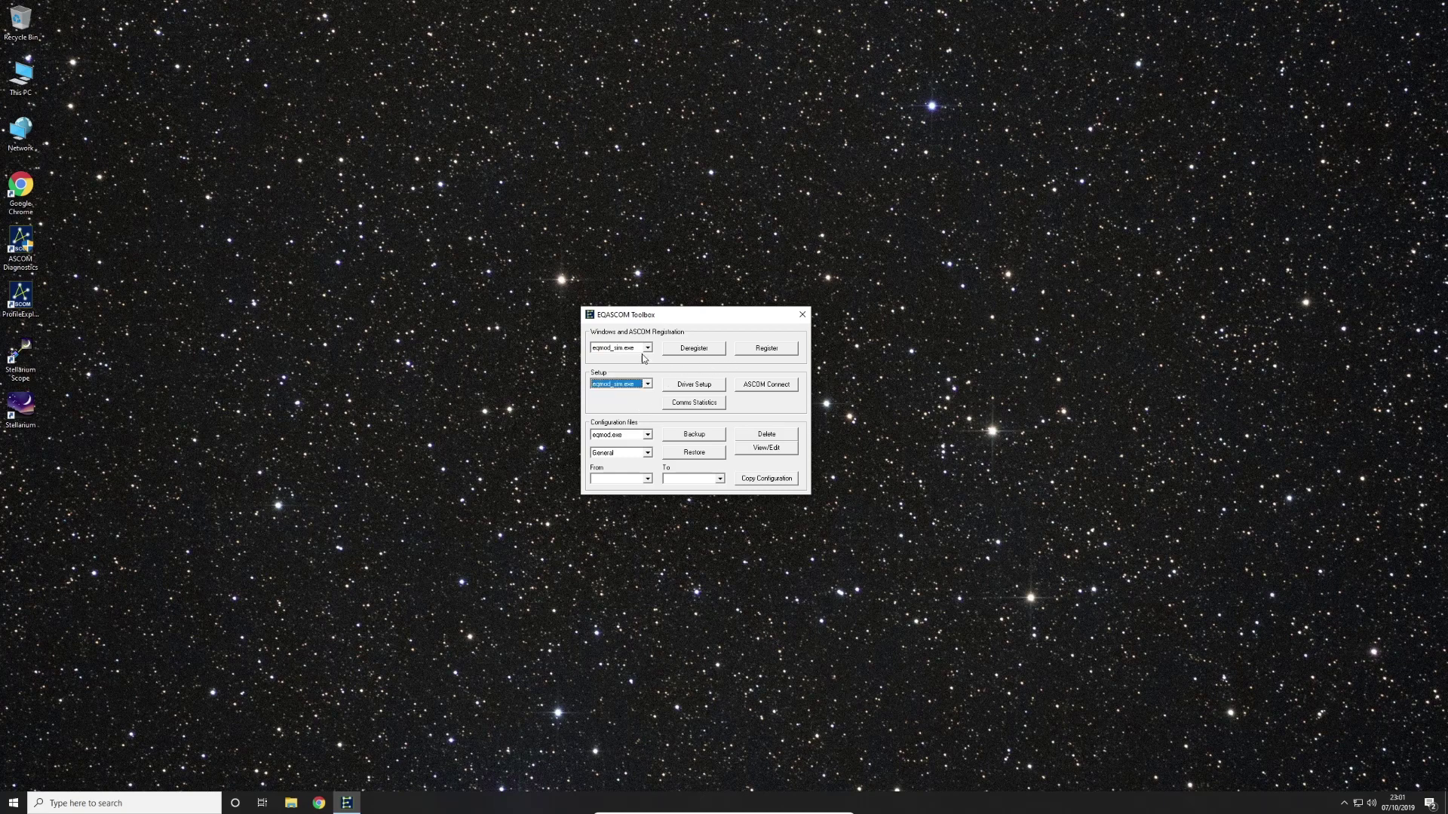
click(768, 350)
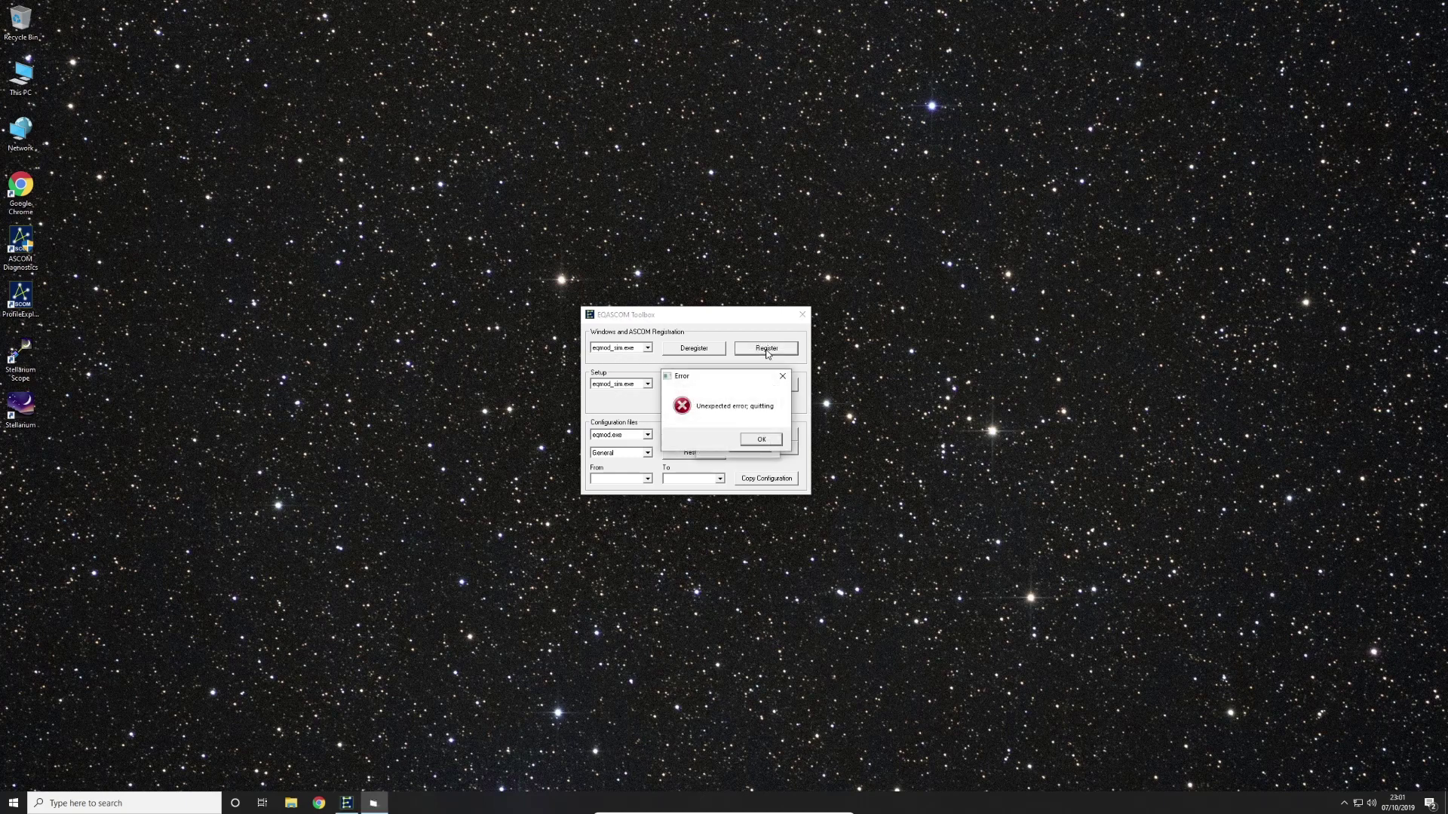
click(750, 443)
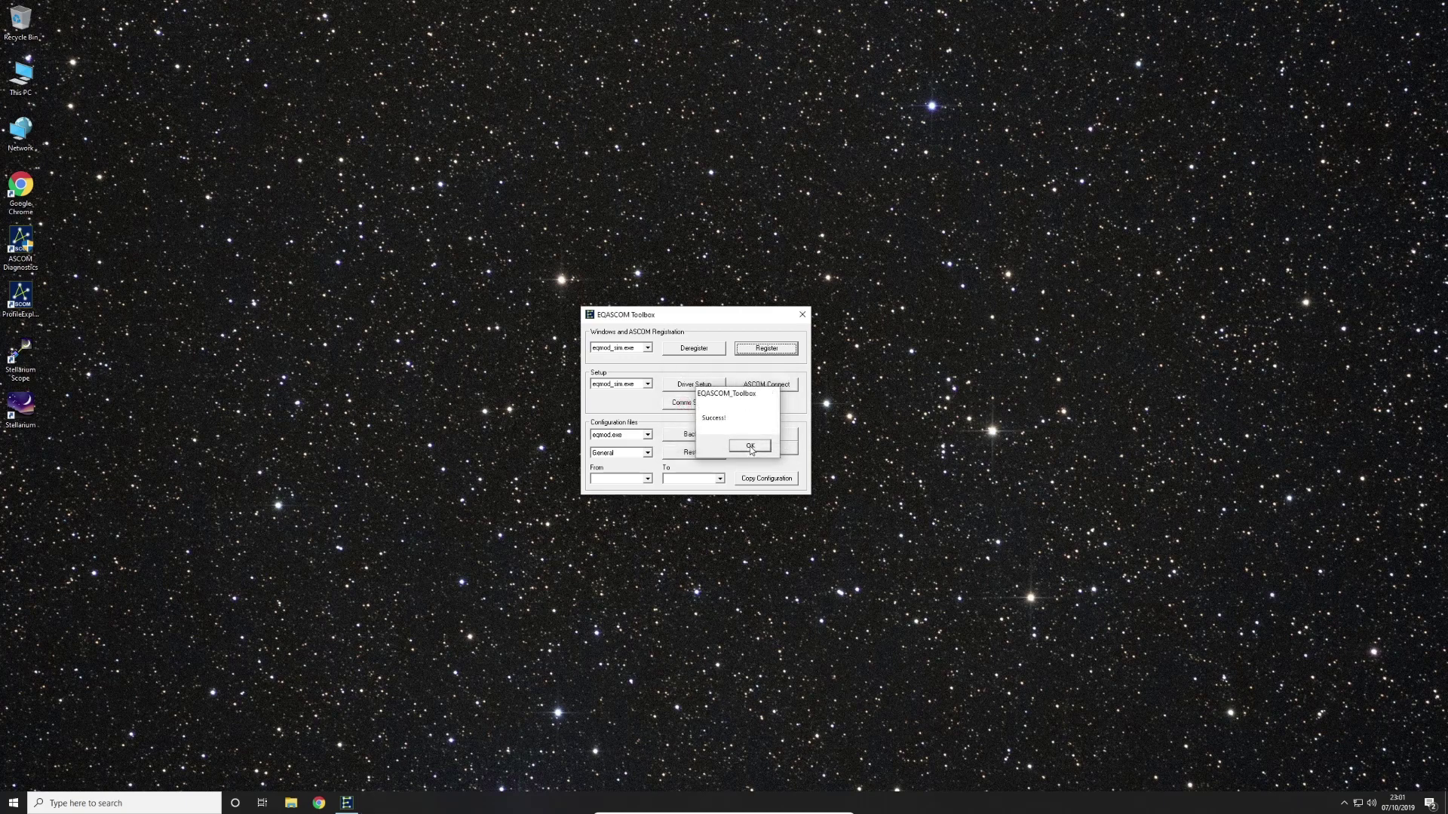
click(749, 447)
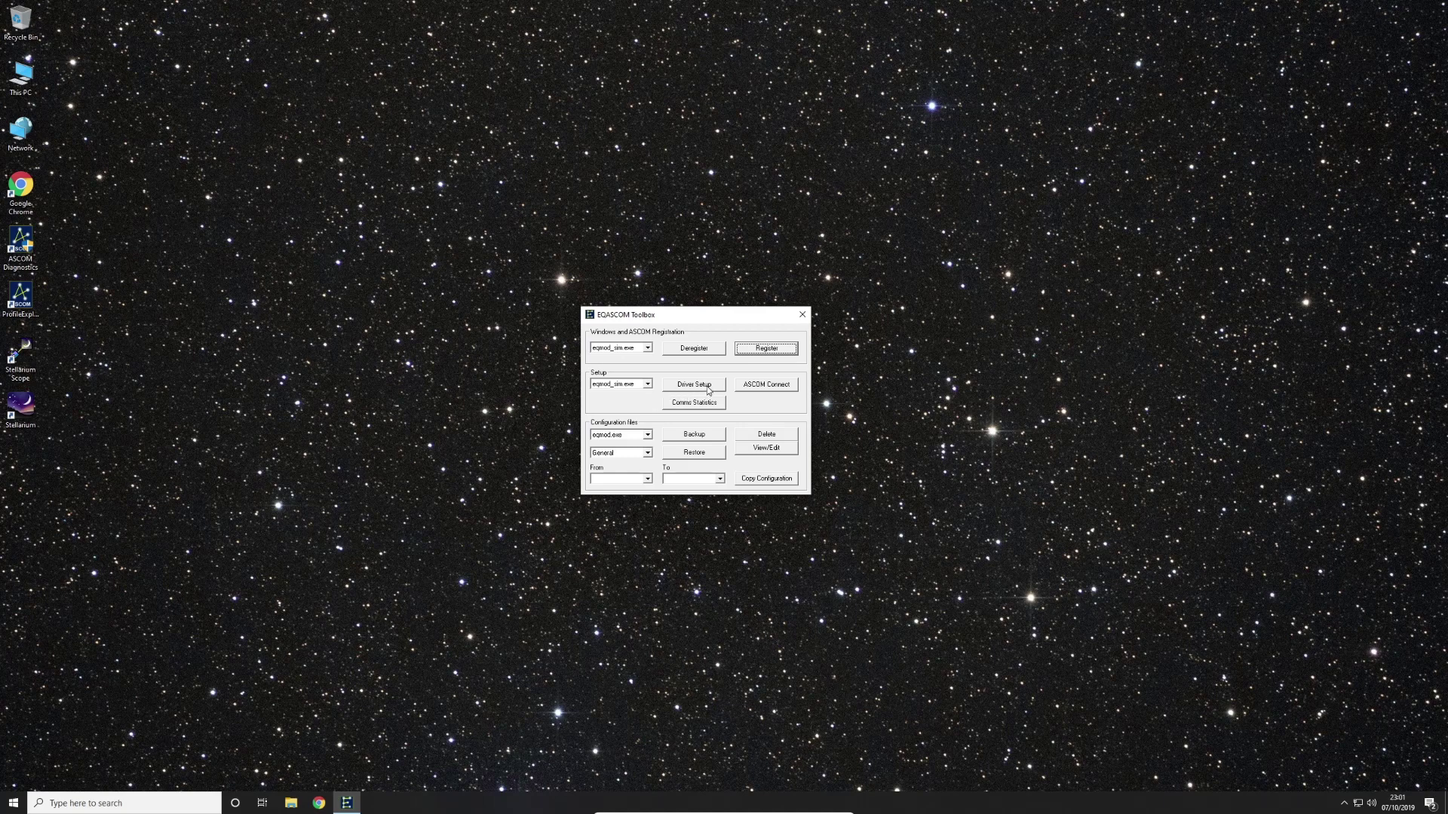
Open the simulator's driver setup and set the EQMOD port details to COM2, timeout 2000, retry 2 and 9600 baud
click(708, 390)
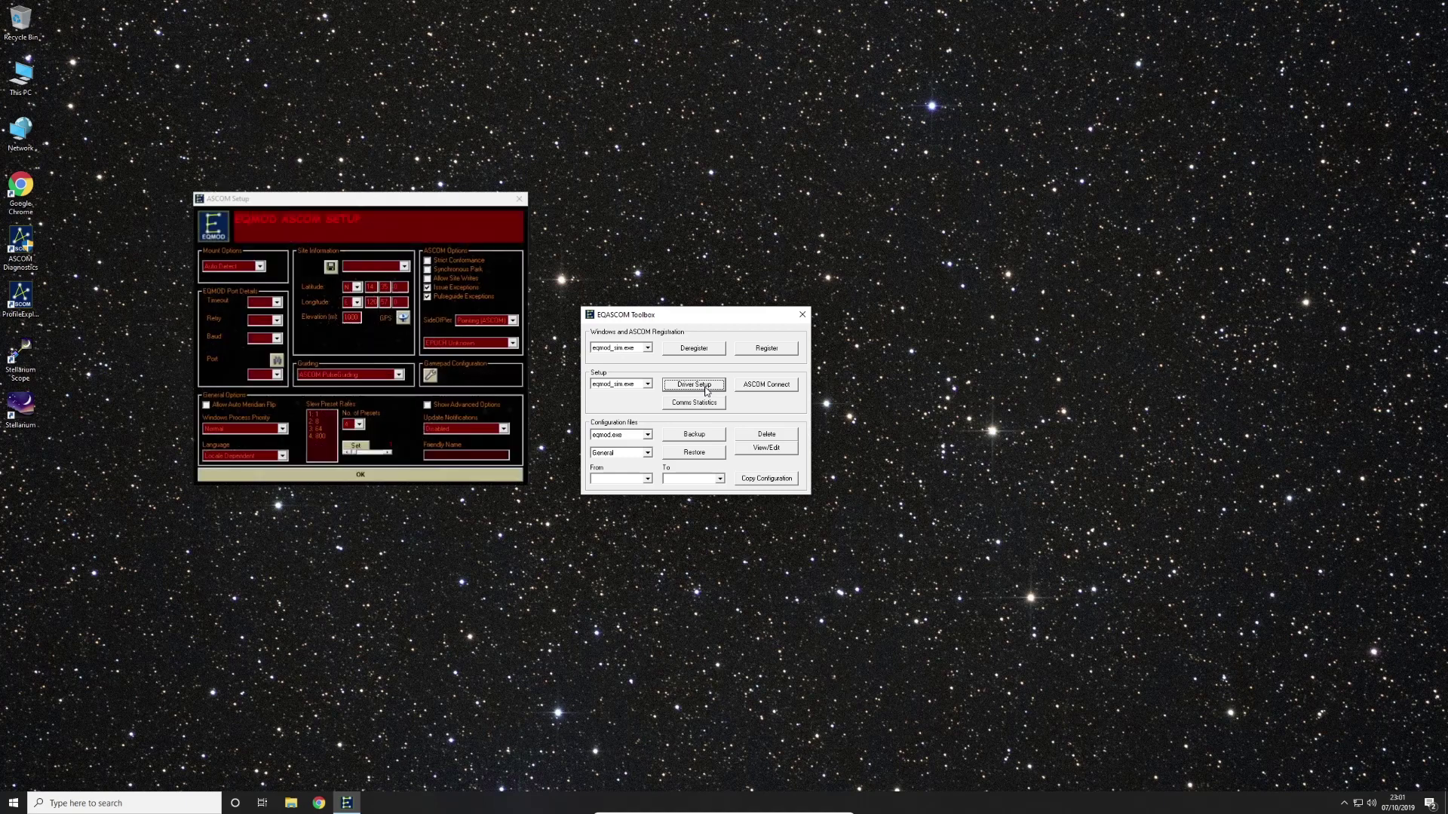
drag(376, 199, 724, 269)
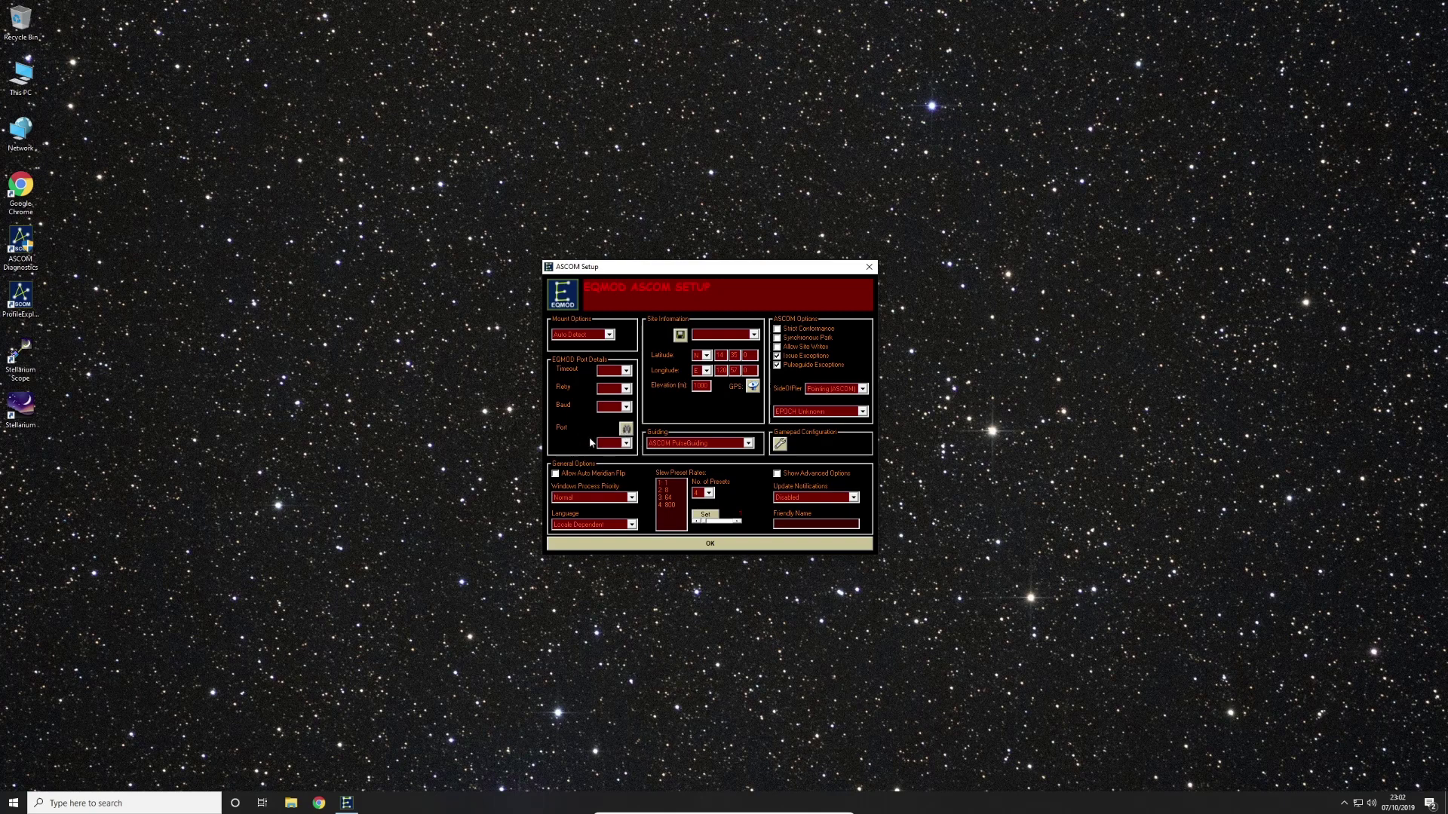
click(626, 443)
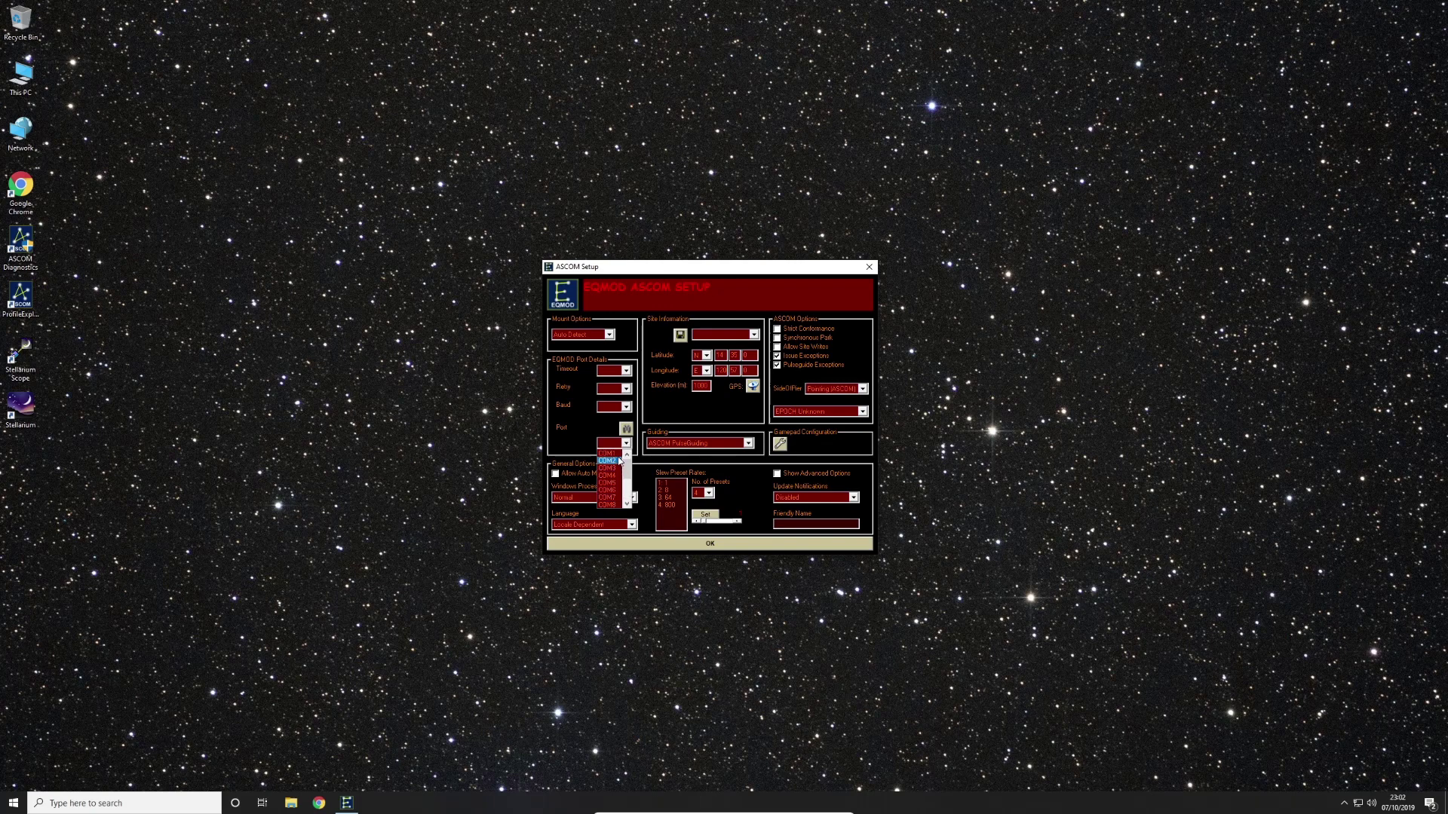
click(616, 460)
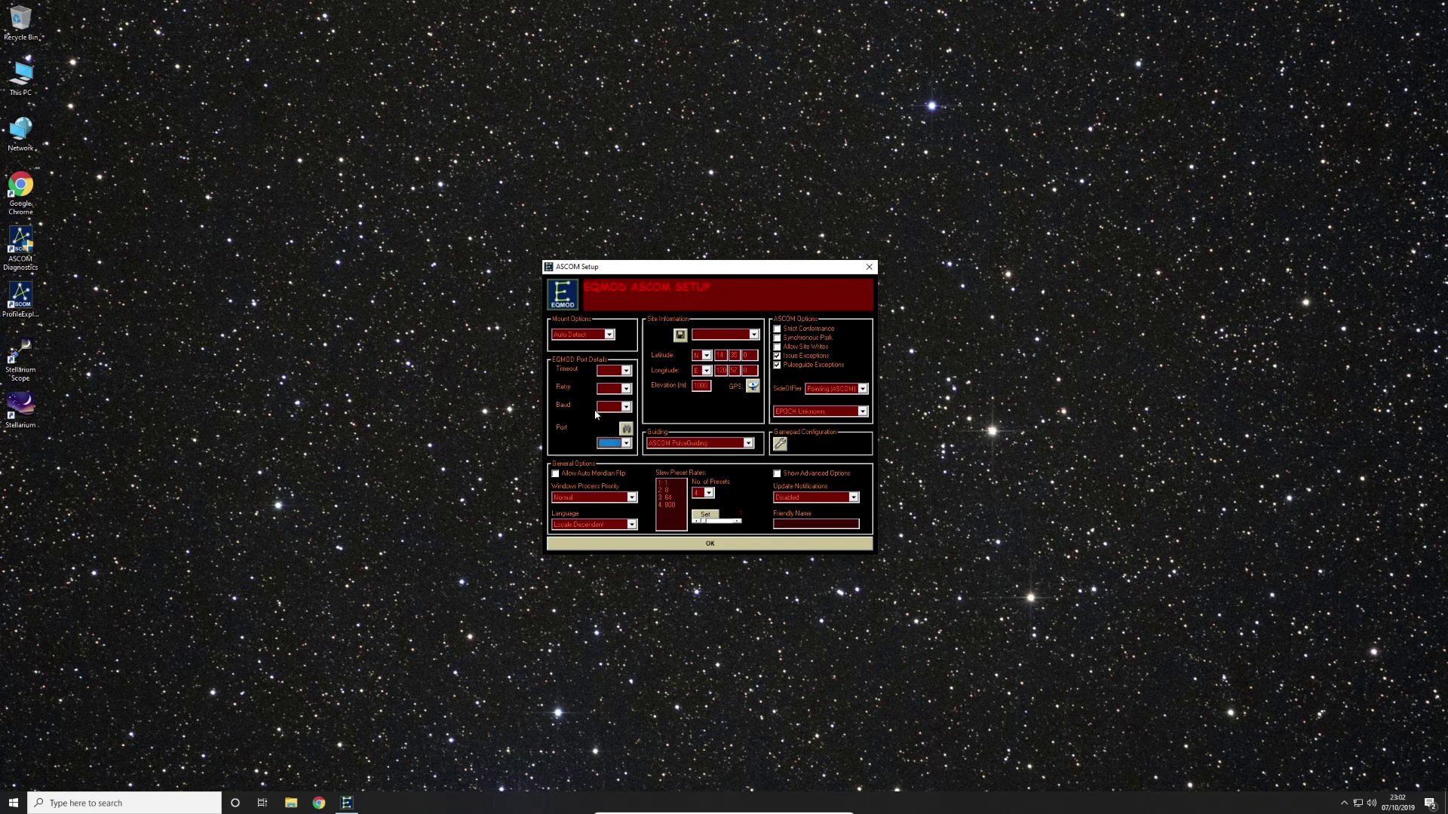
click(626, 371)
click(615, 389)
click(615, 389)
click(615, 408)
click(624, 407)
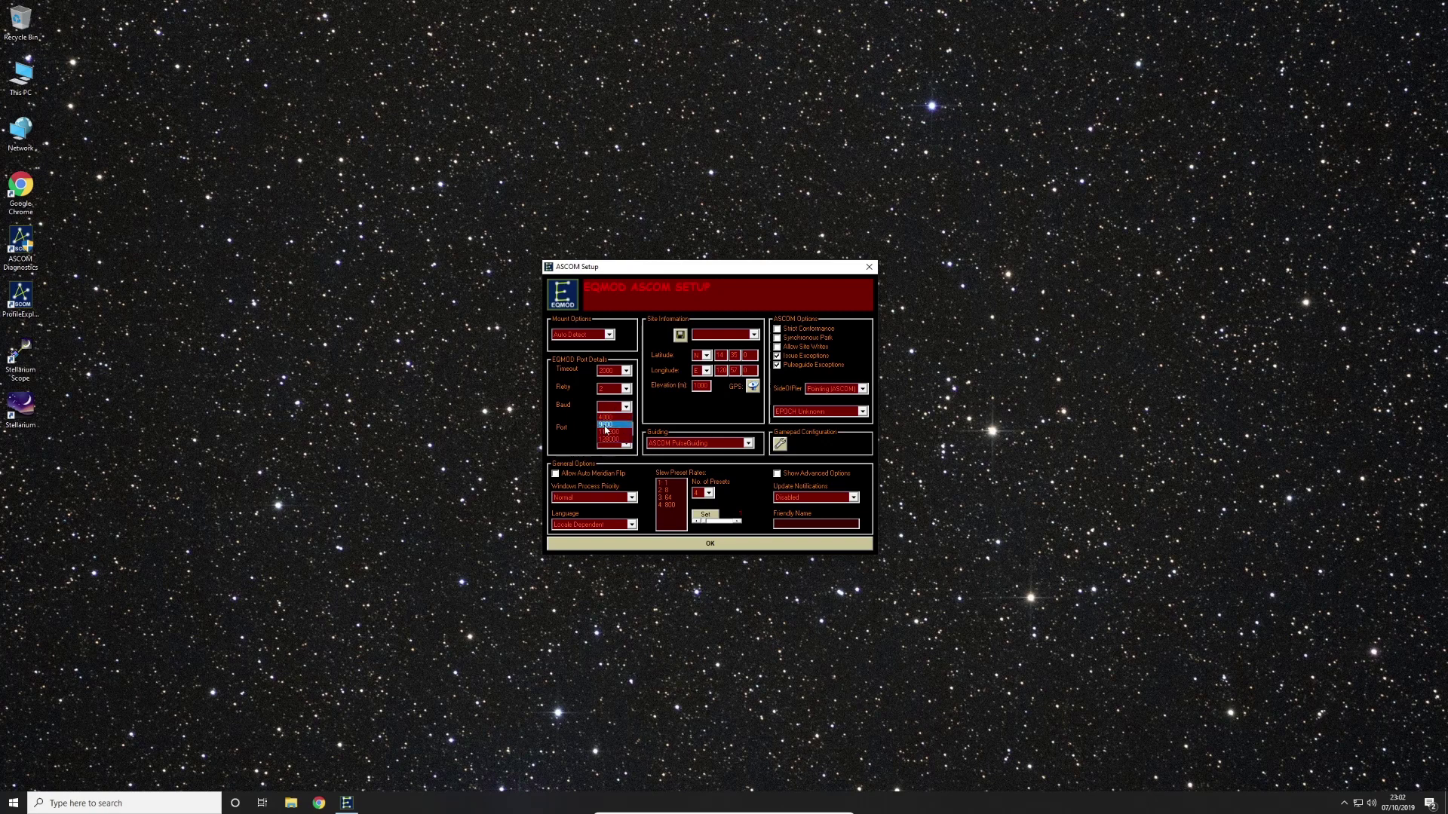
click(620, 426)
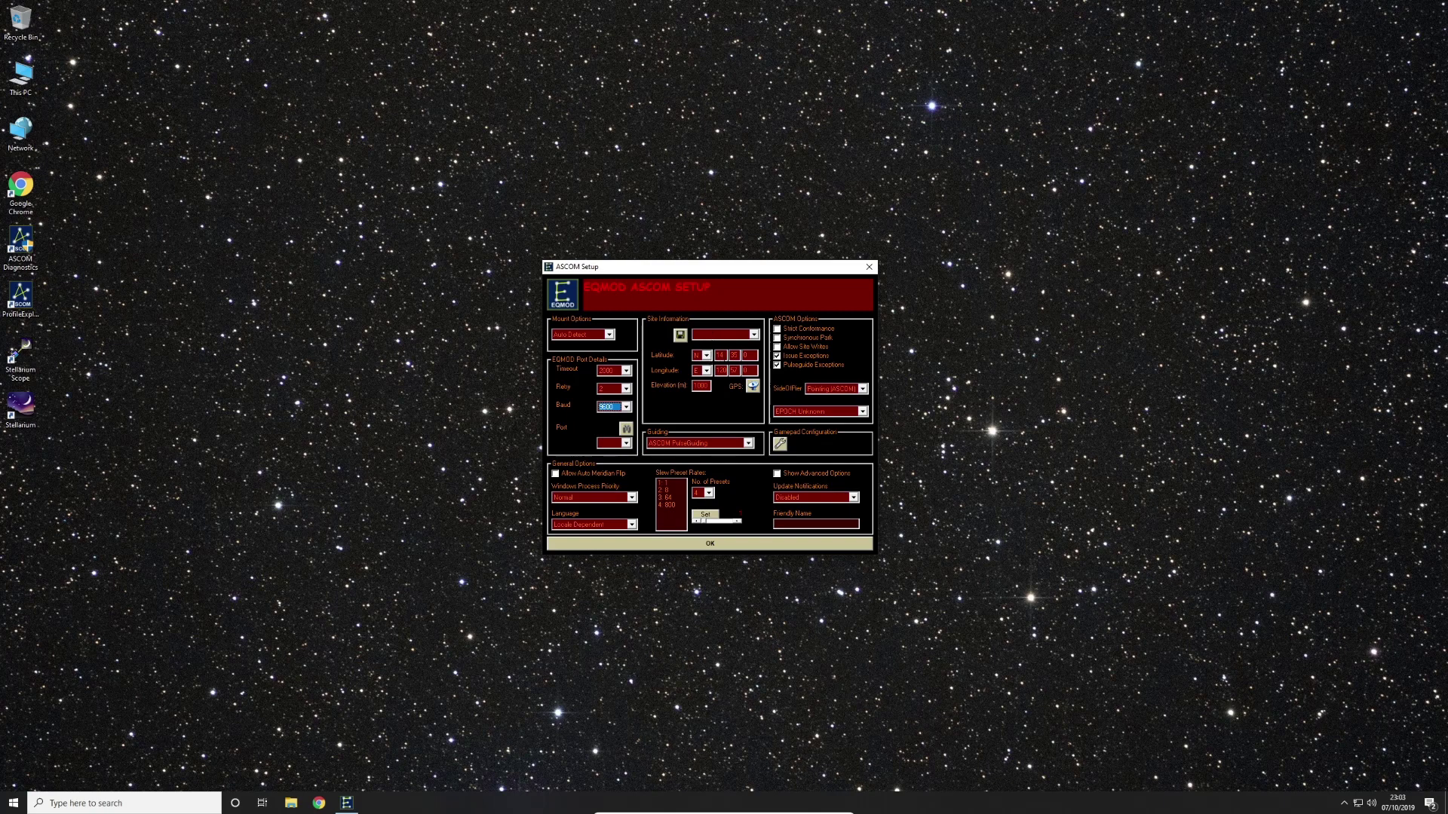
Enter the observing site's latitude of 51° 20' along with its longitude and elevation, and save the site as Home
click(717, 355)
key(Right)
key(shift+Home)
text(51)
key(Tab)
text(20)
text(.7)
click(681, 337)
click(754, 335)
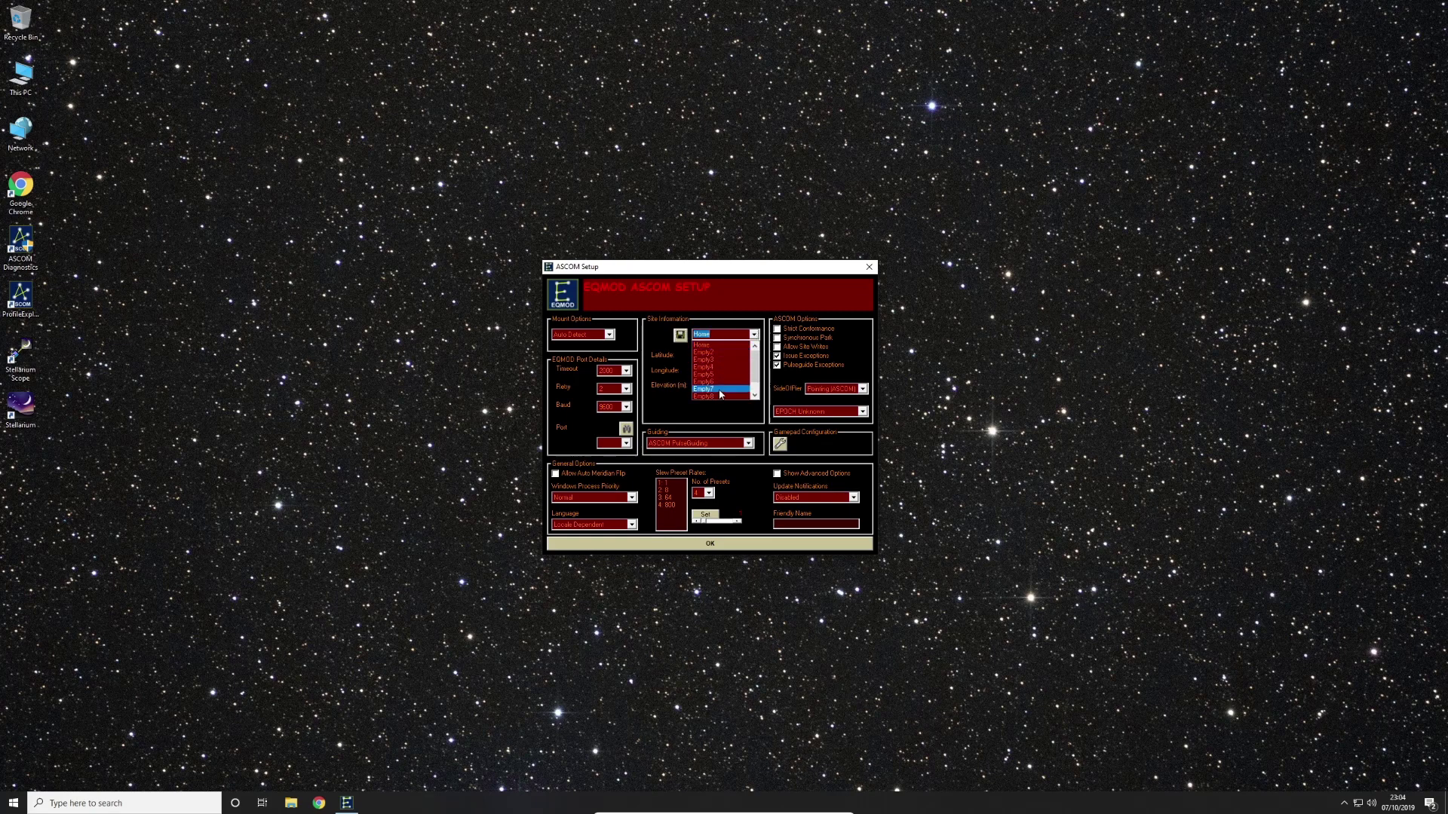
click(674, 394)
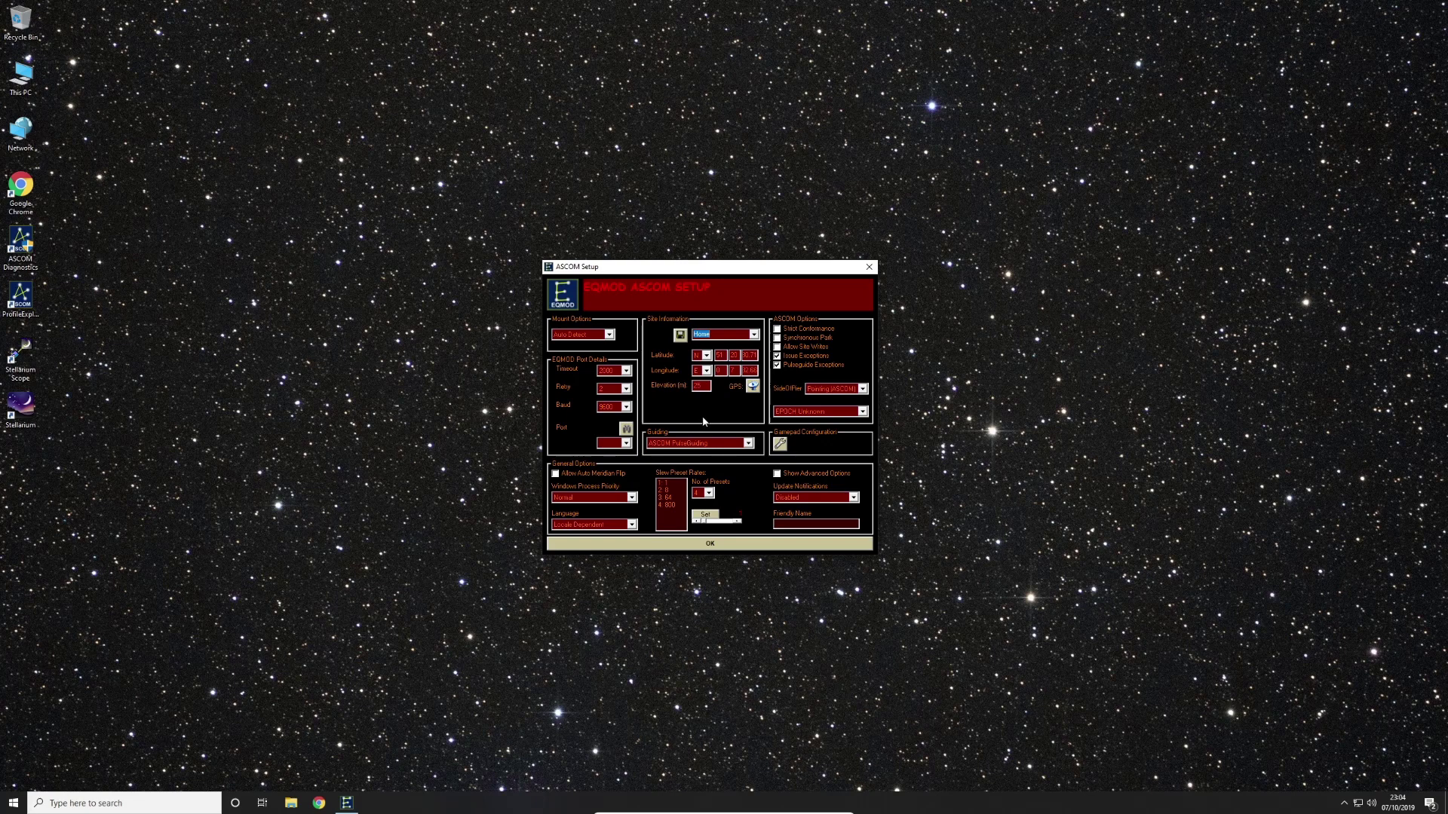
Set the ASCOM epoch option to JNOW and accept the driver setup
click(863, 414)
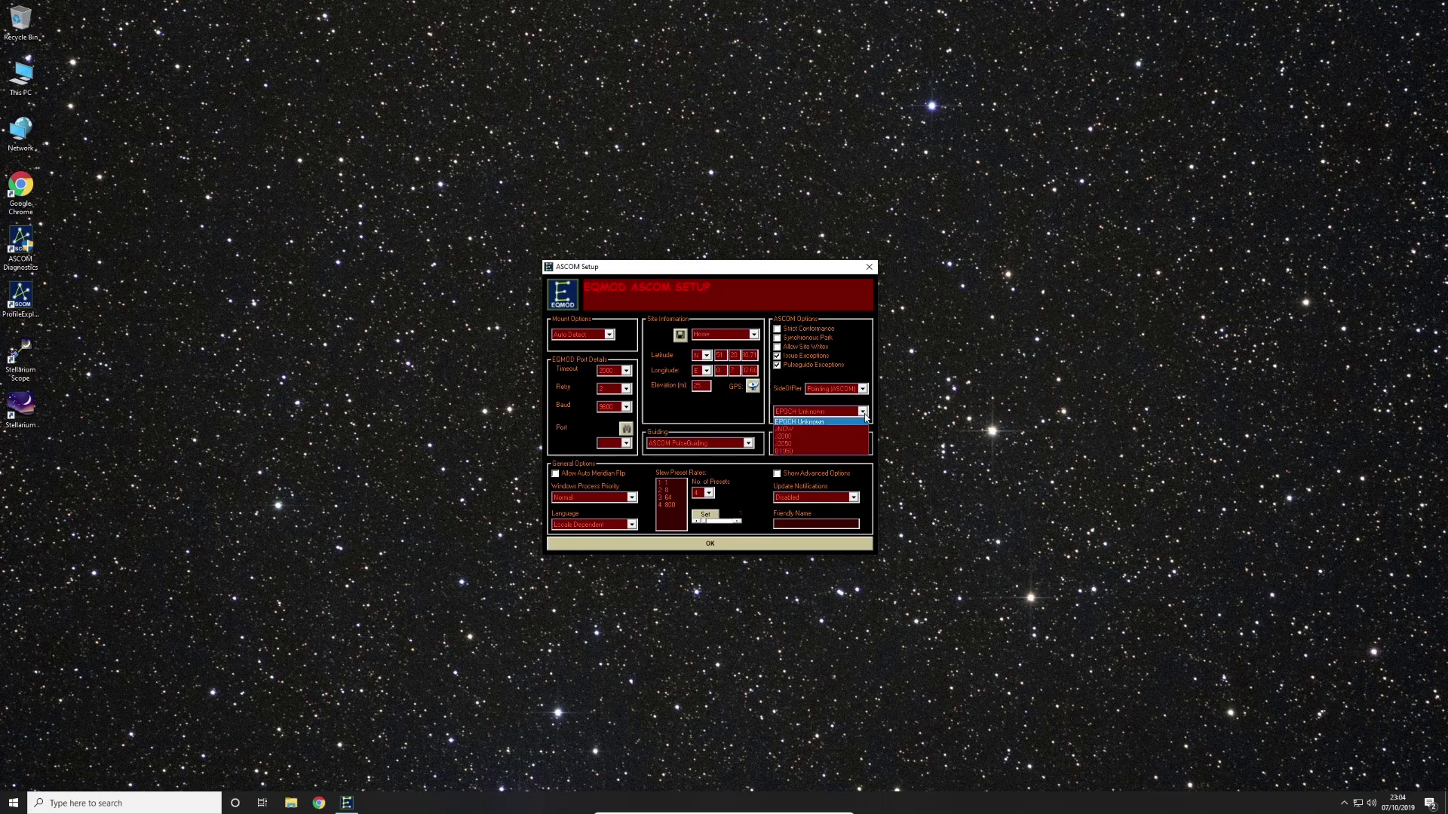
click(819, 429)
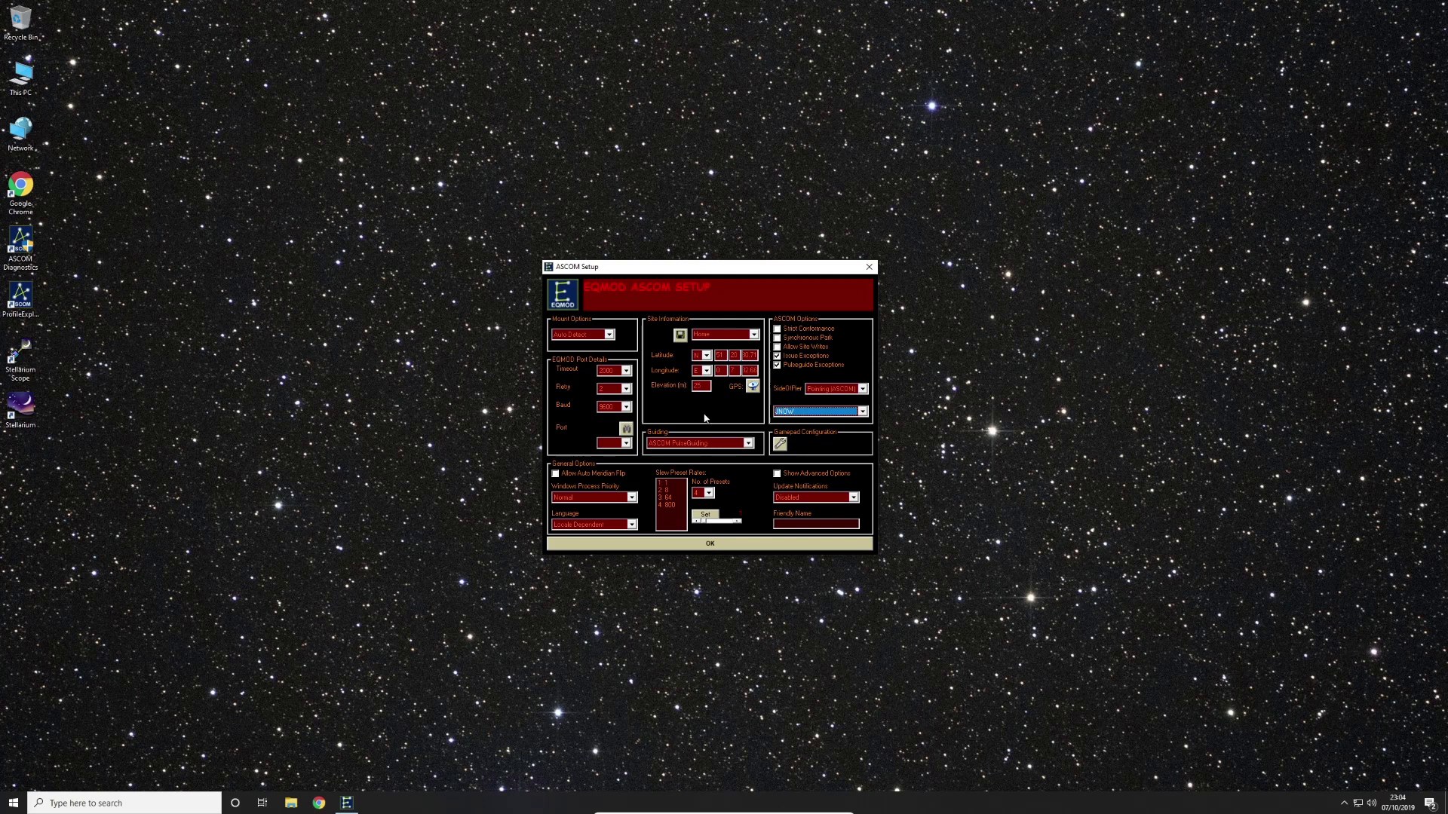
click(689, 551)
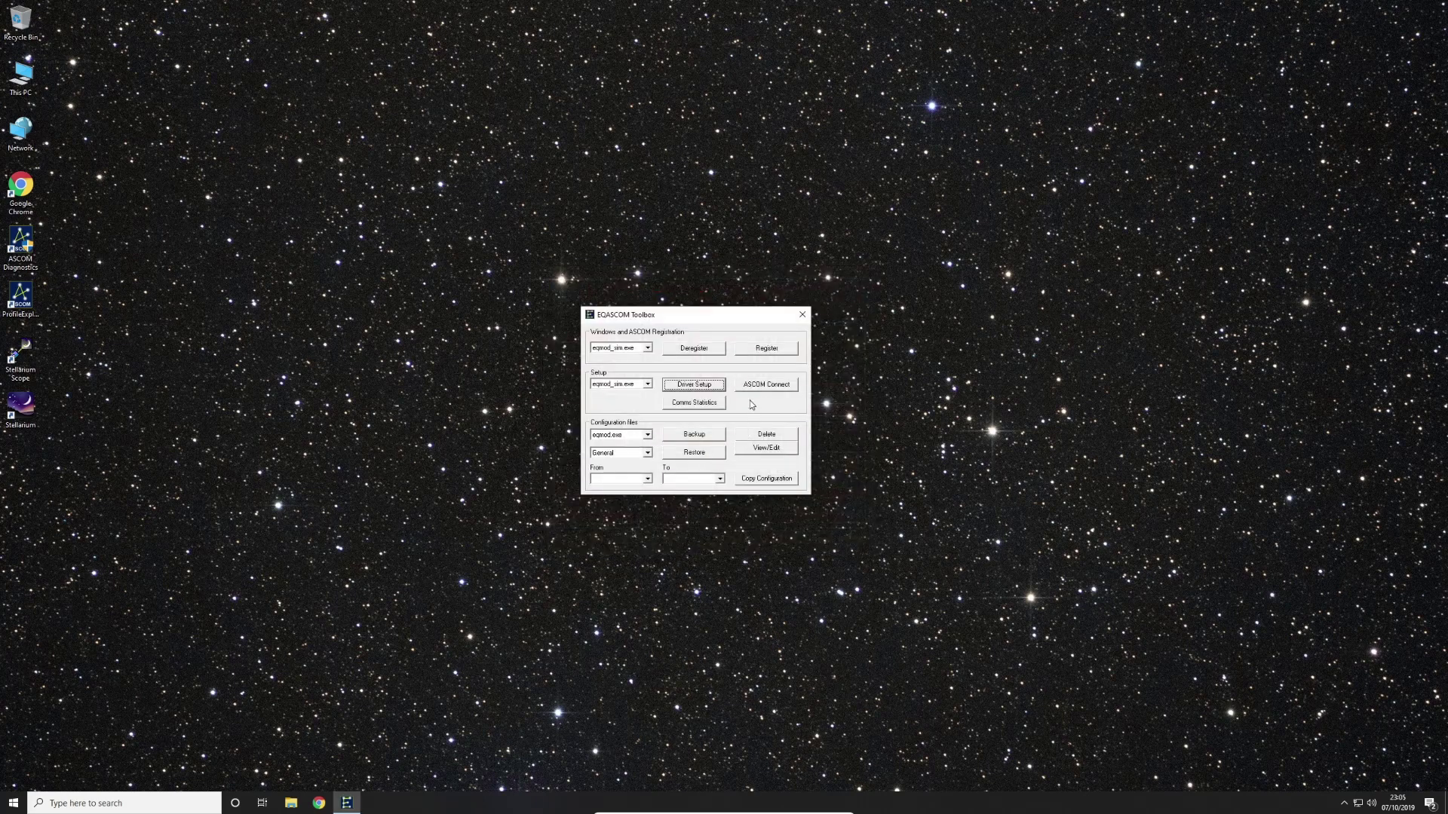
Connect the Toolbox to the simulated mount through ASCOM and park the mount to its home position
drag(730, 317, 600, 278)
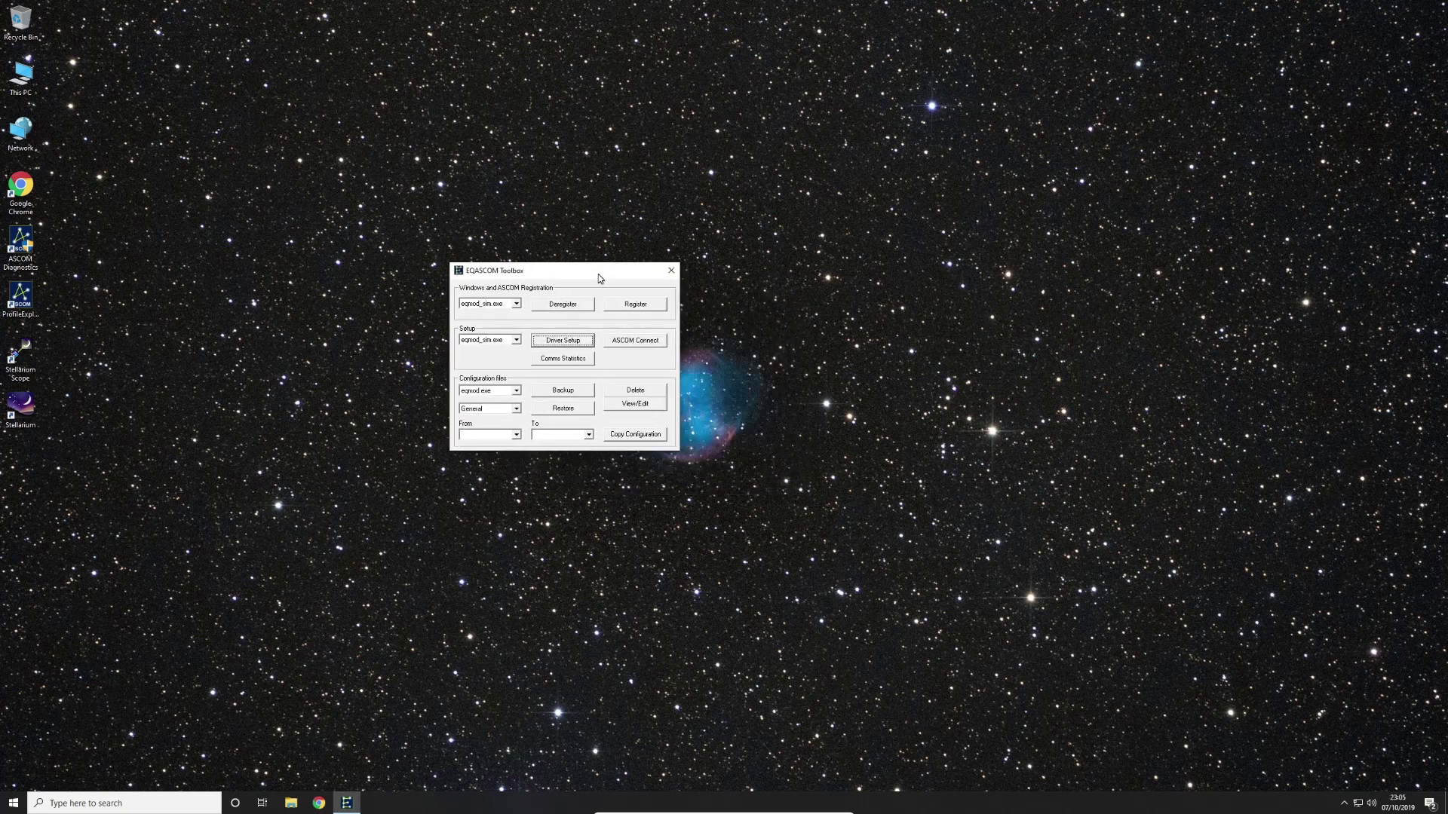
click(642, 346)
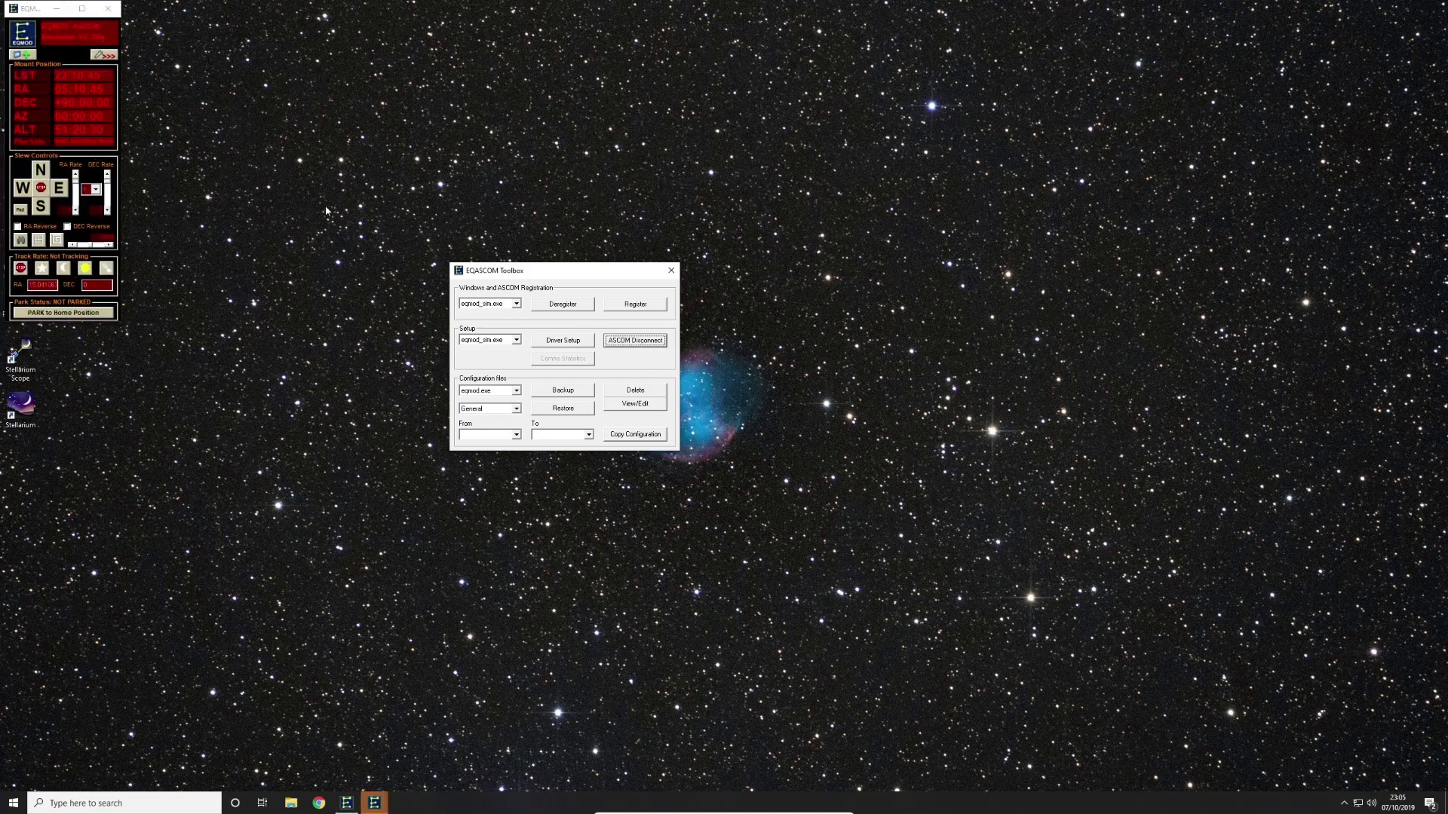
drag(37, 11, 845, 166)
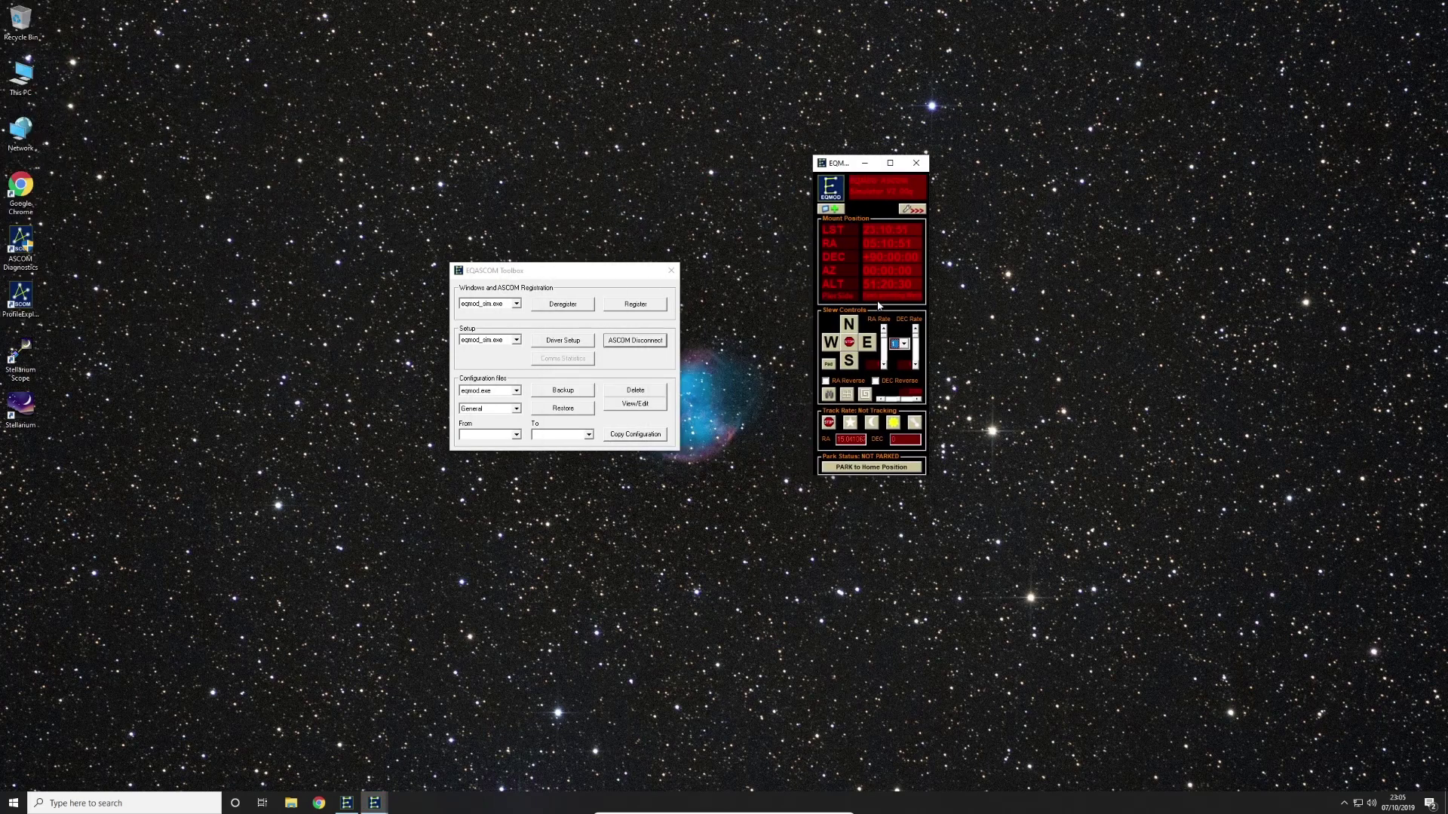
click(879, 469)
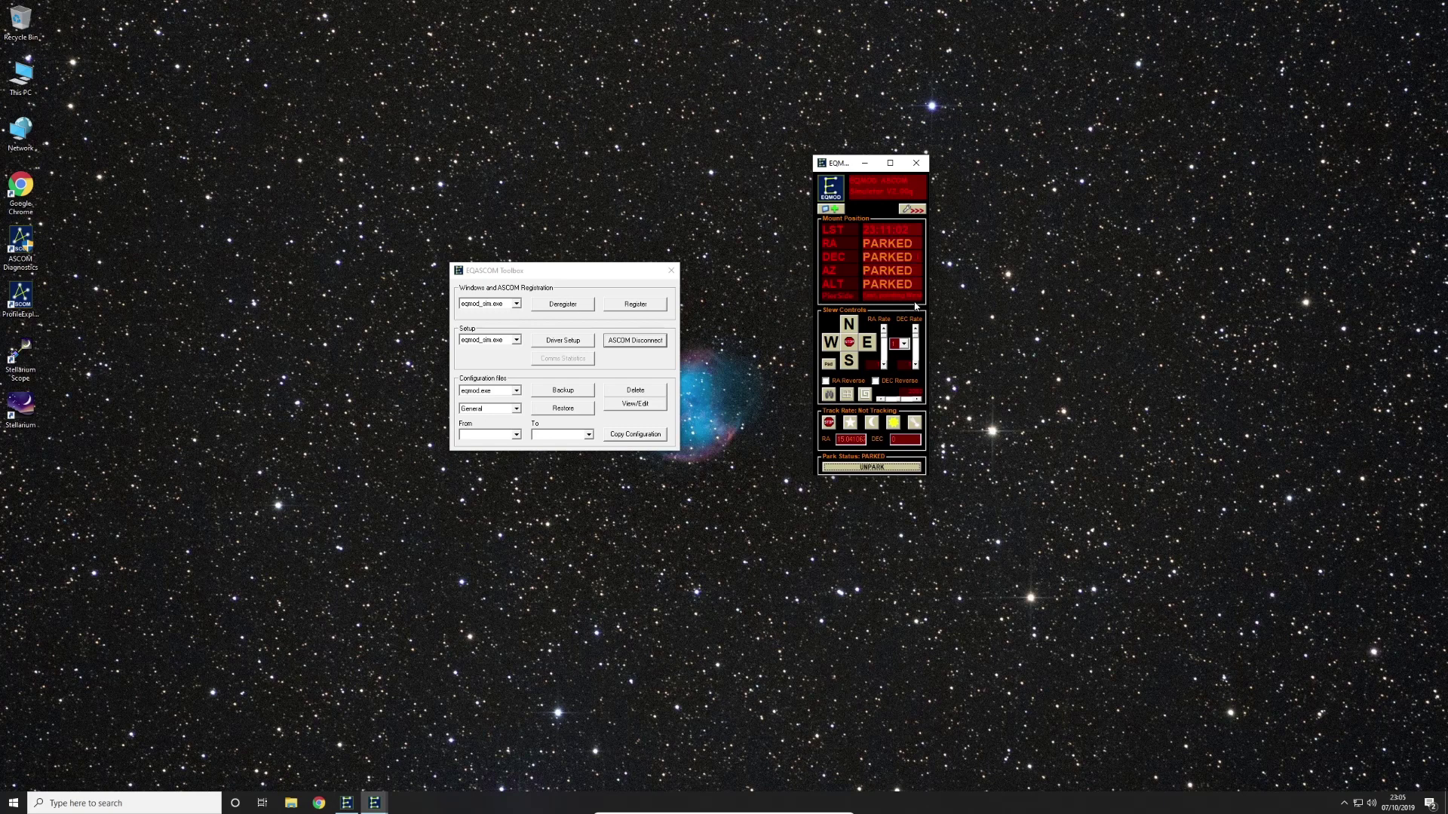
Expand the EQMOD simulator window to its full settings and choose the last slew rate preset
click(913, 212)
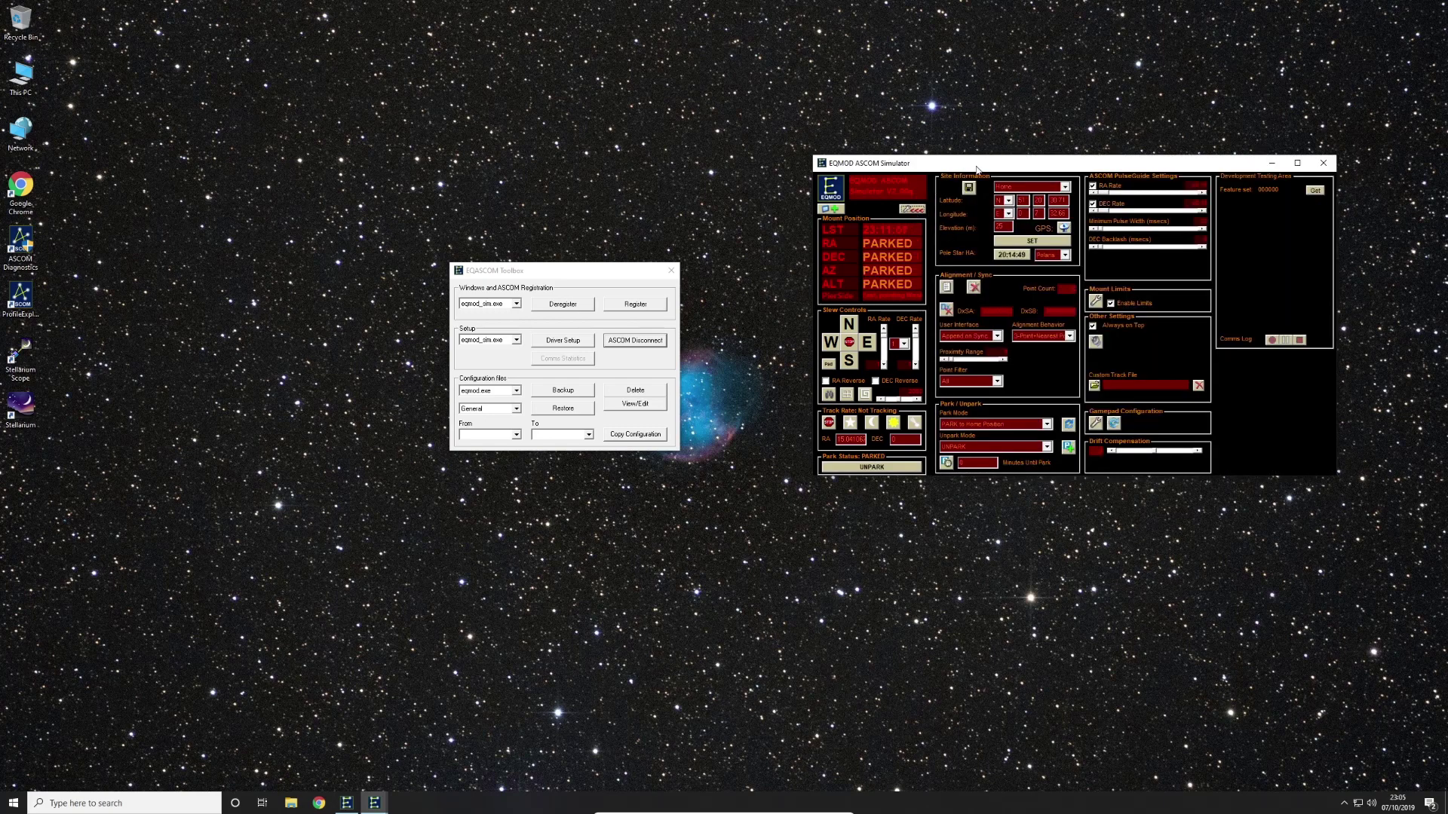
drag(983, 167, 874, 54)
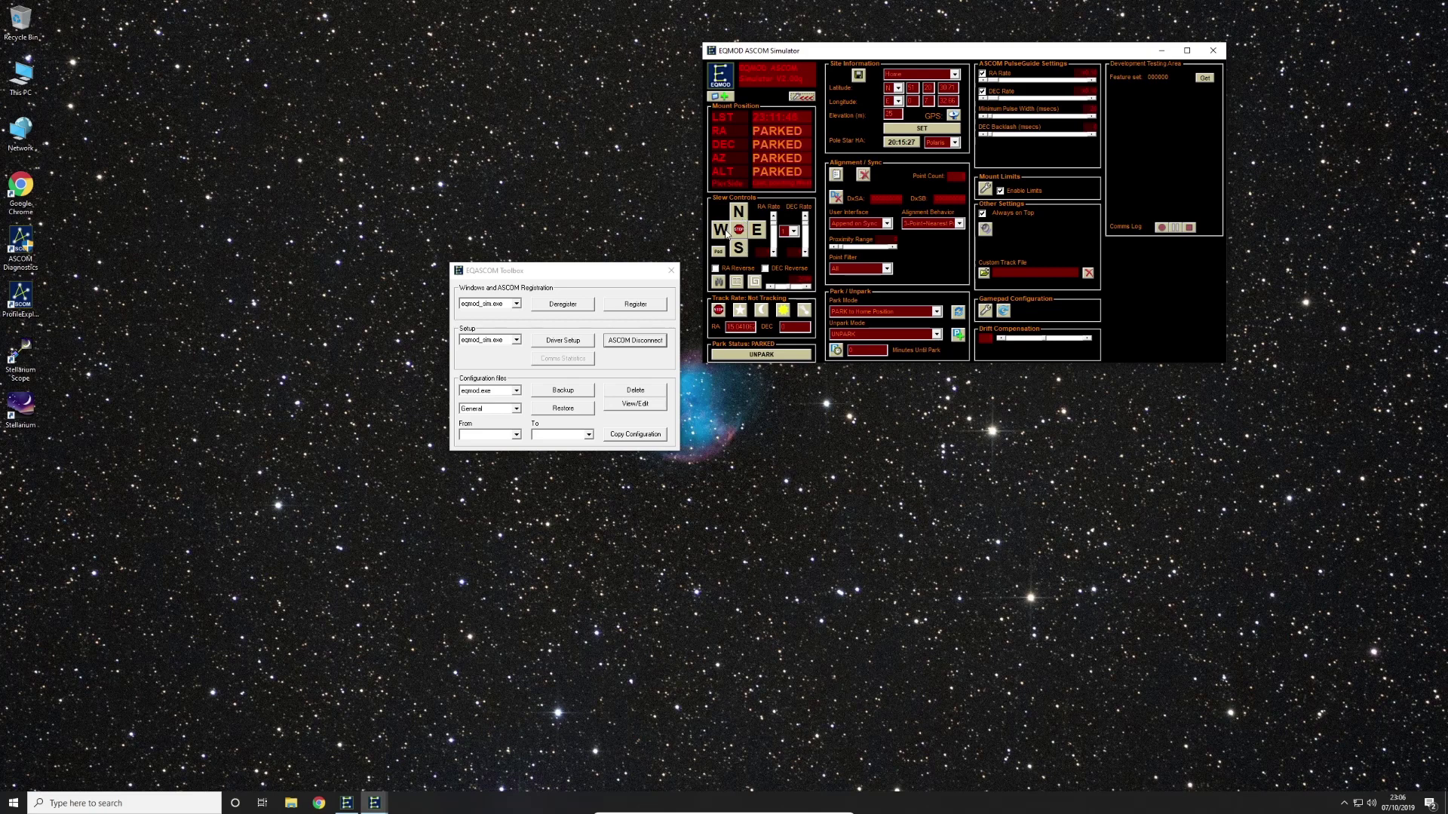
click(794, 231)
click(790, 268)
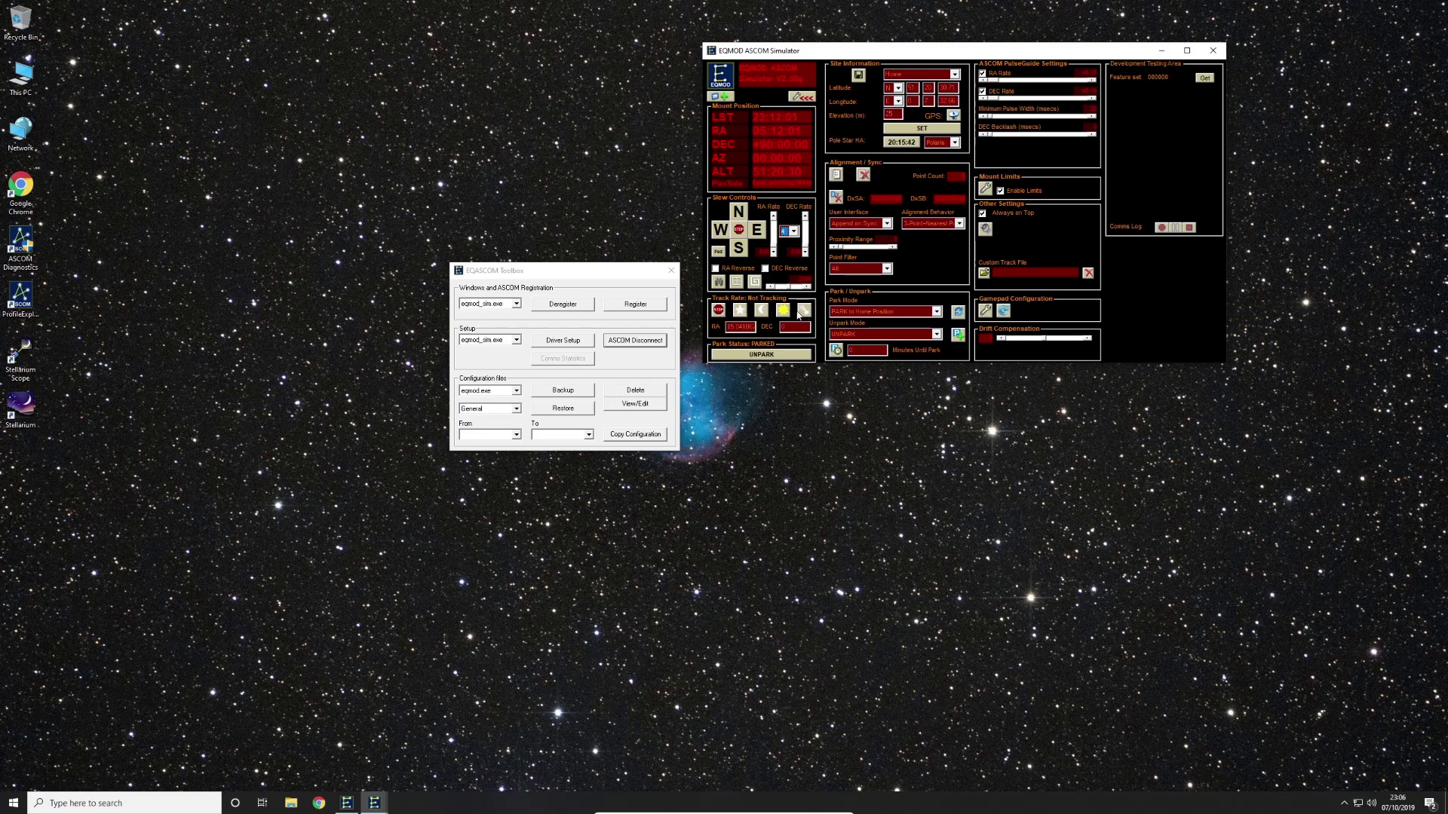
Try the sidereal and solar track rates, and unpark the mount
click(740, 313)
click(784, 312)
click(771, 356)
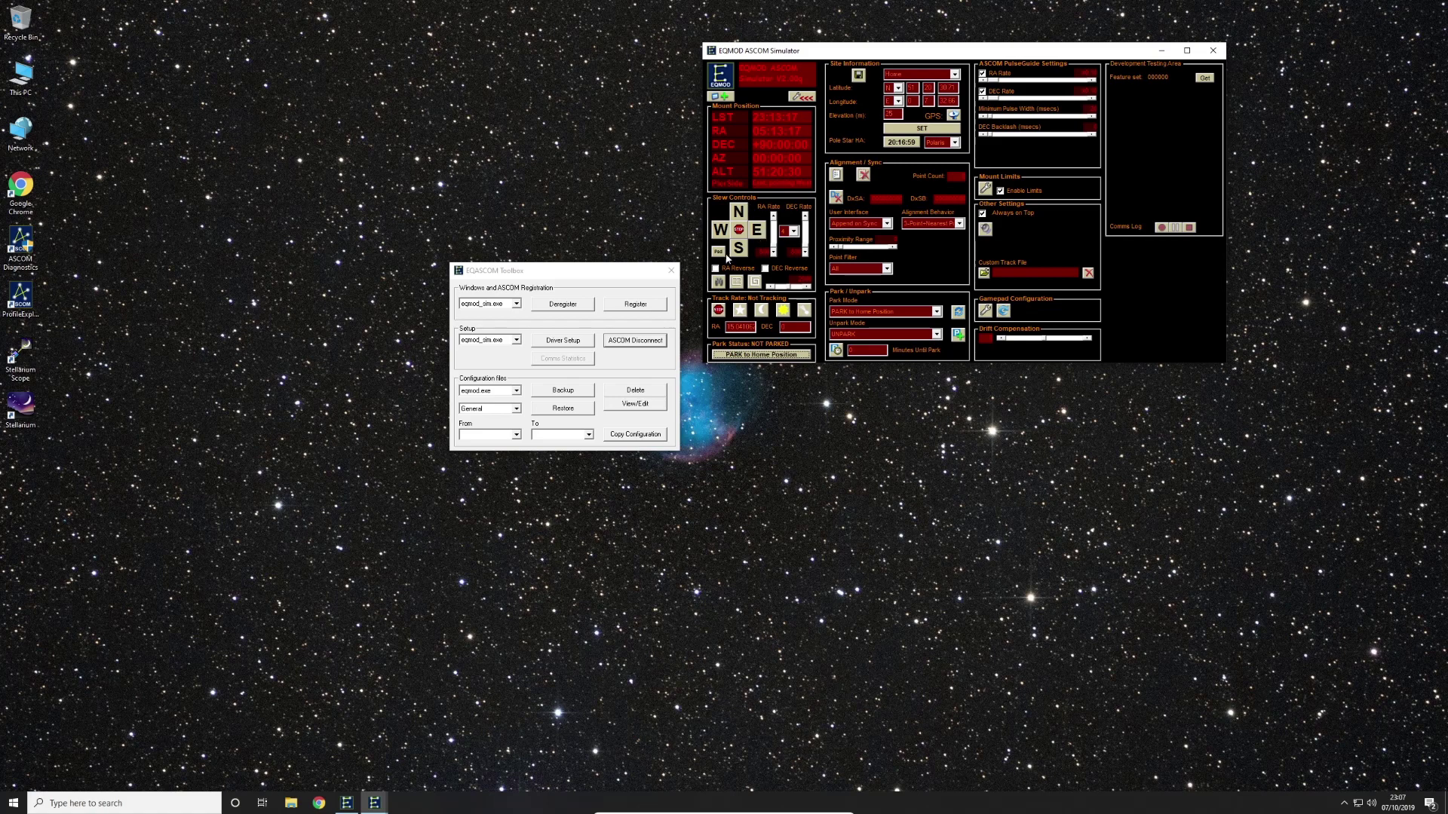
Choose the last slew rate preset and slew the mount west, east and south away from its home position
click(794, 233)
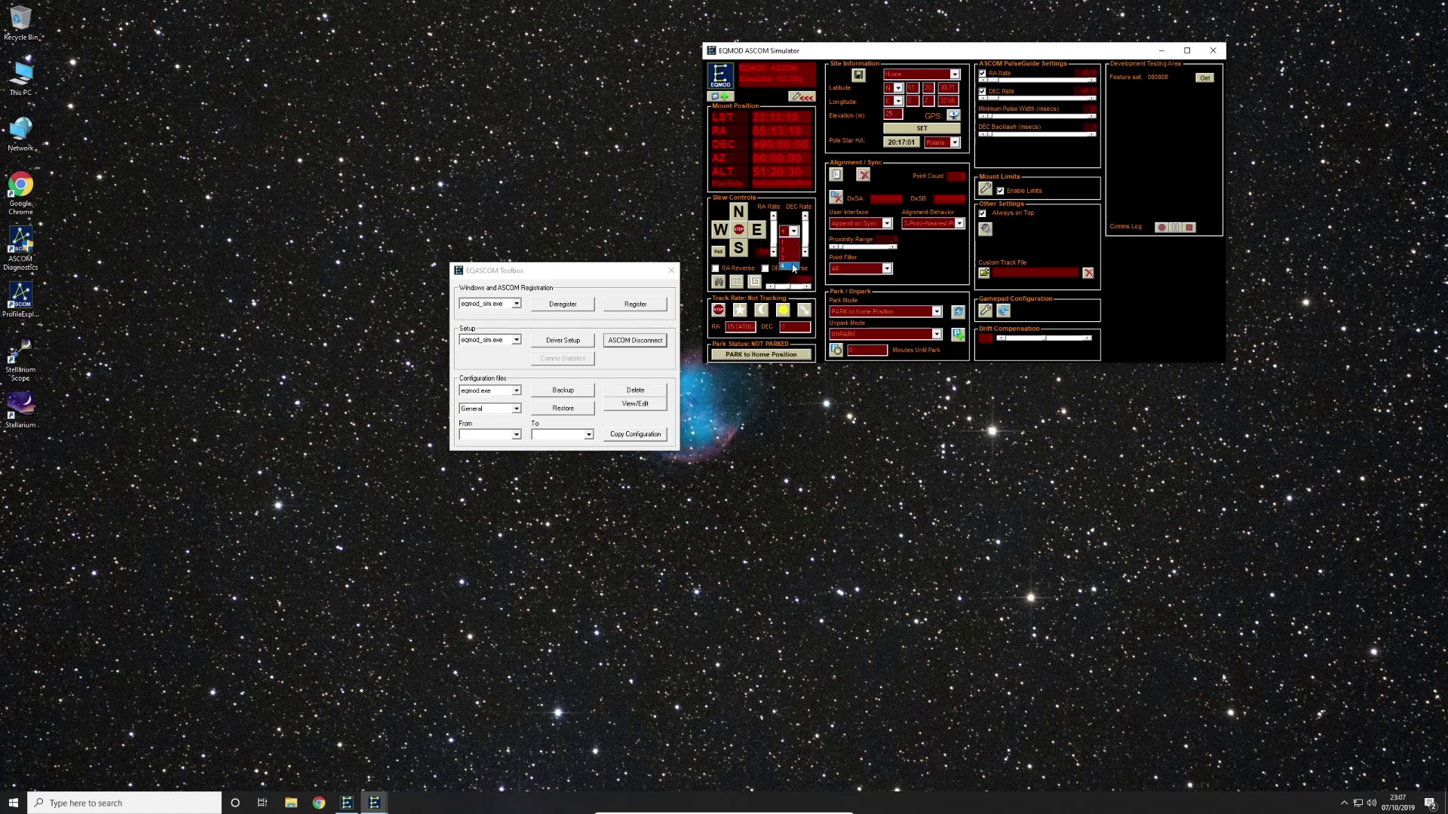
click(788, 265)
click(718, 236)
click(741, 252)
click(718, 230)
click(759, 235)
click(742, 253)
click(738, 252)
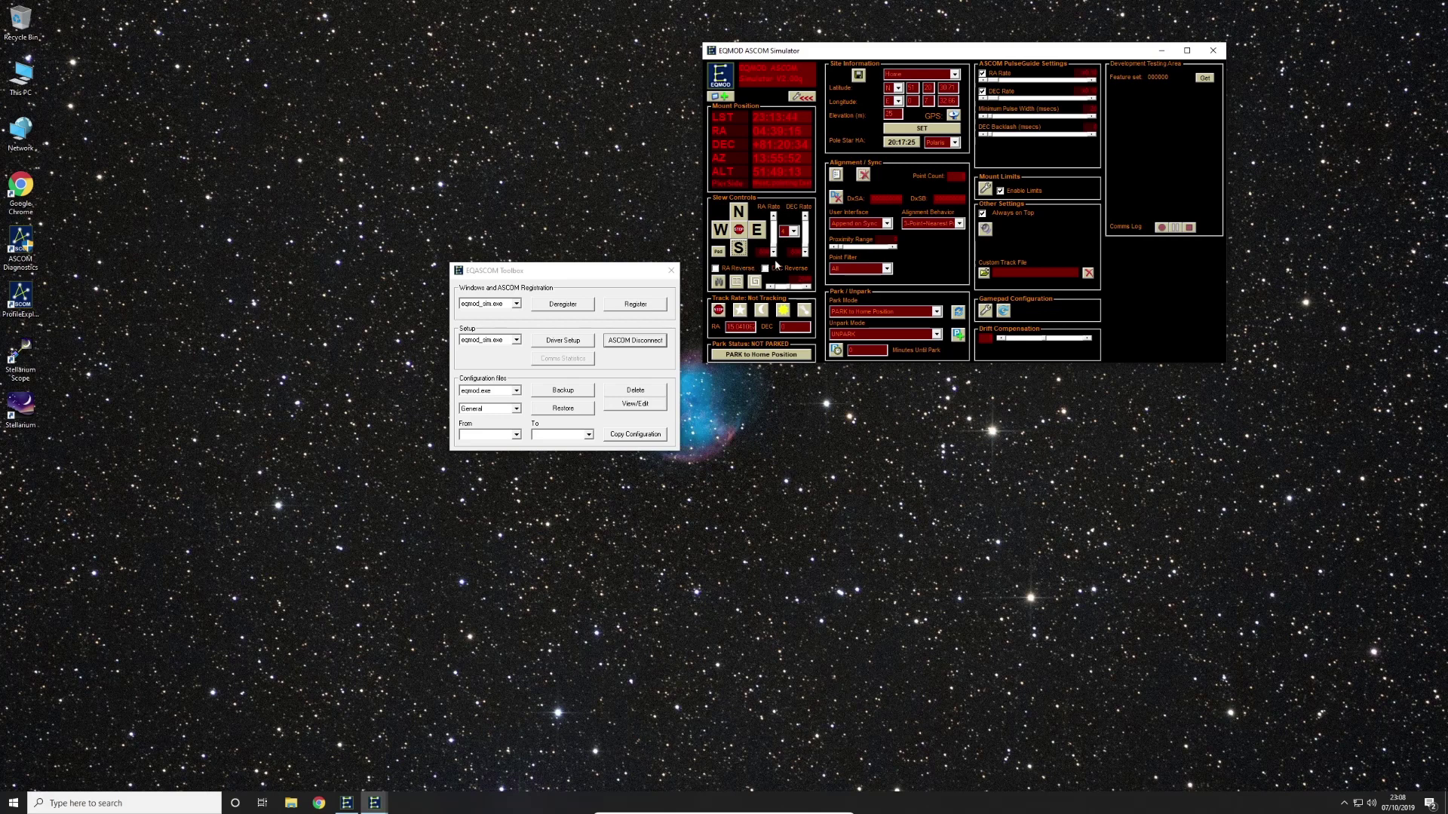
Define the mount's current position as a custom park position named Obsy Park
click(958, 334)
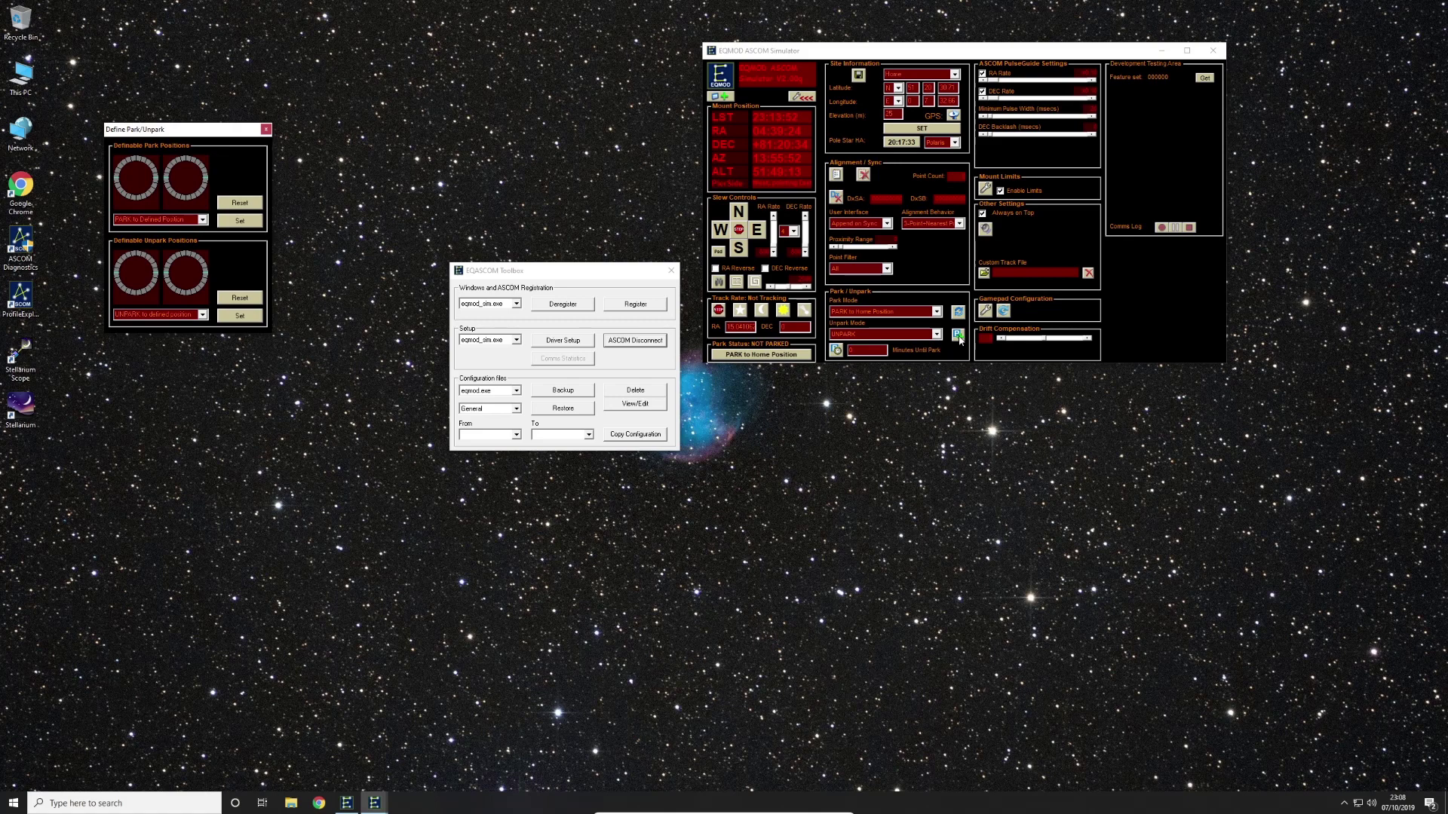
drag(183, 135, 774, 281)
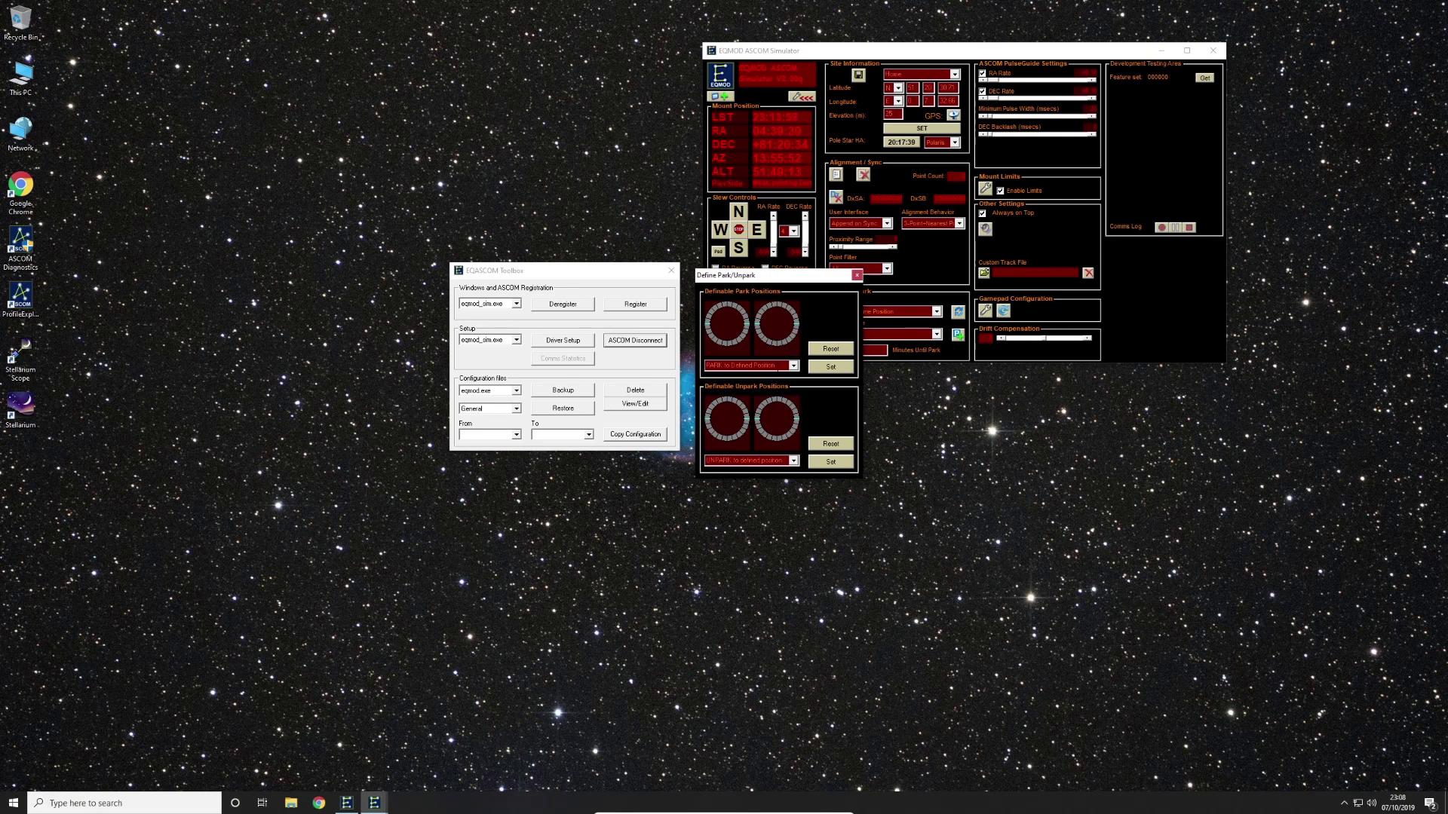
click(778, 366)
key(BackSpace)
text(Pbay)
click(831, 368)
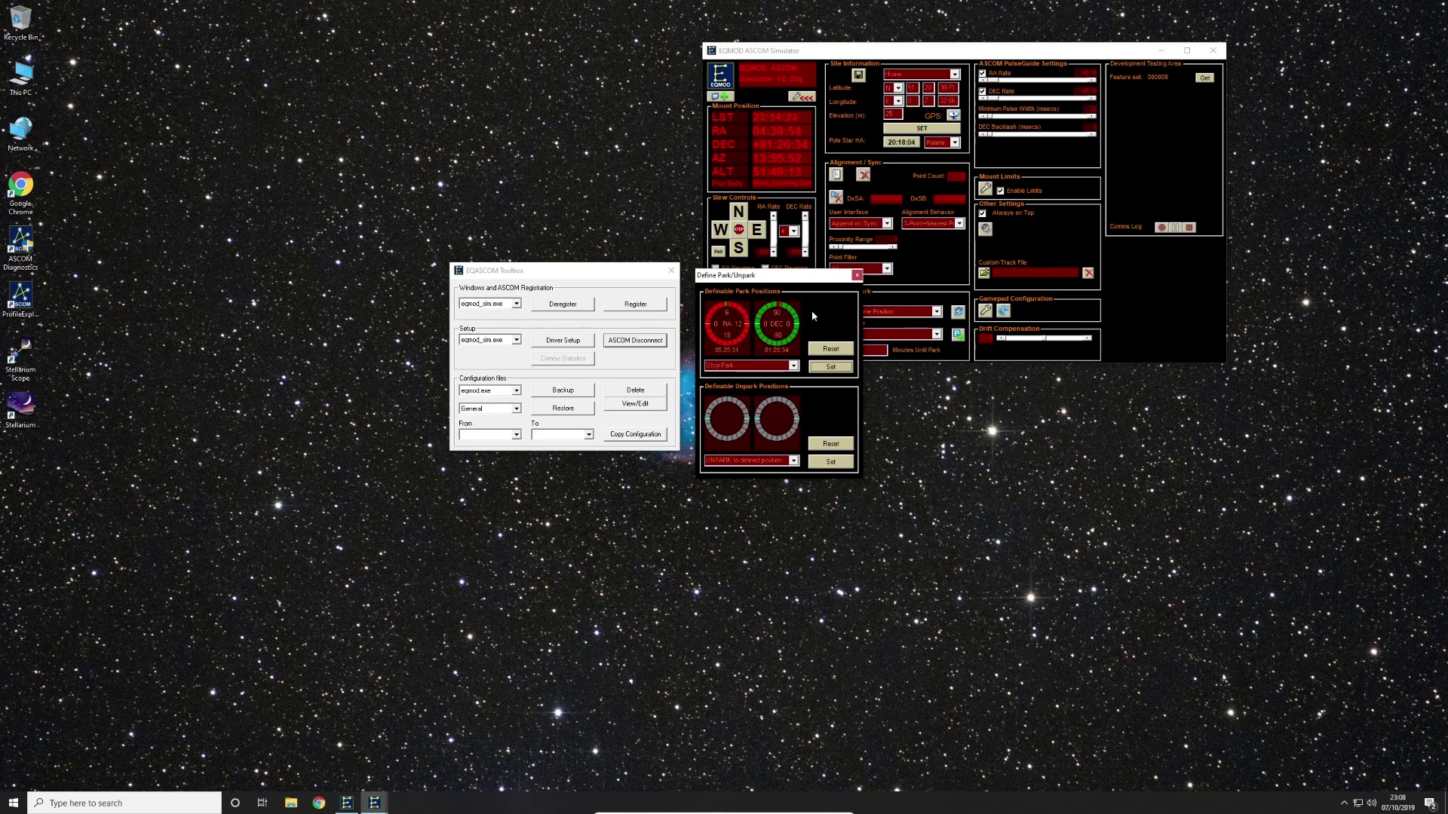
click(857, 274)
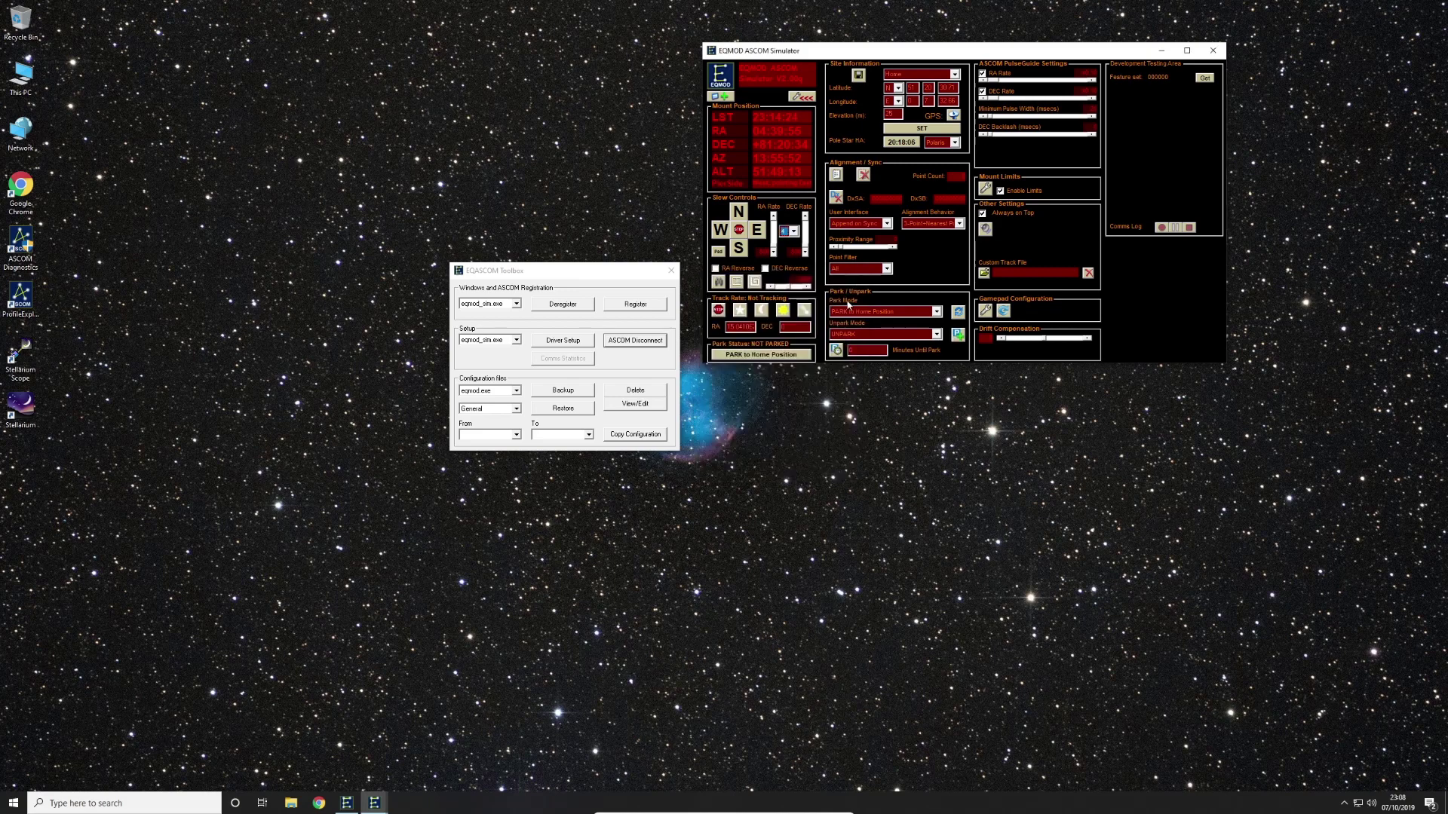
Park the mount at its home position, unpark it, and switch the park mode to Obsy Park and back to home
click(778, 359)
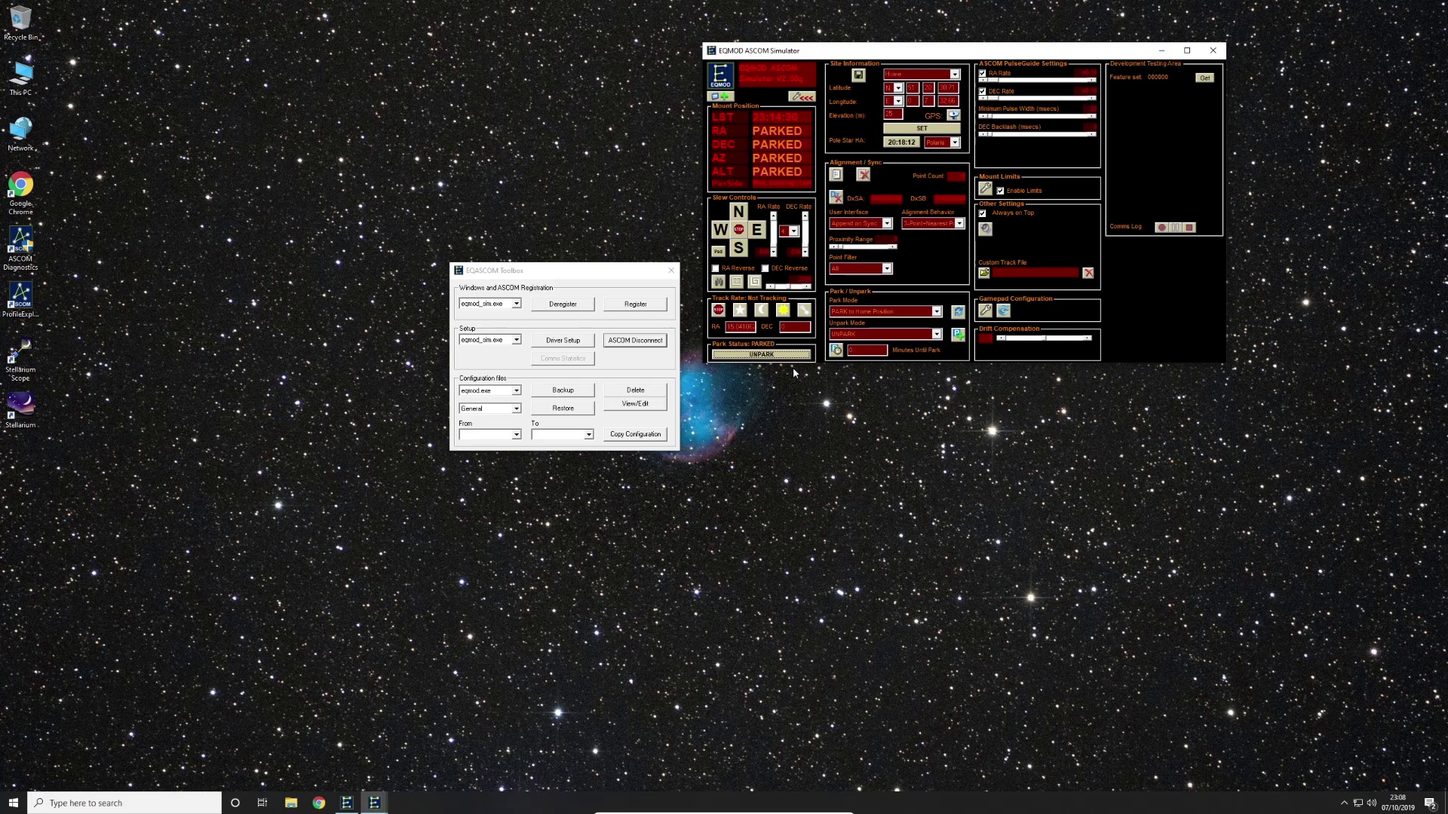
click(792, 358)
click(896, 319)
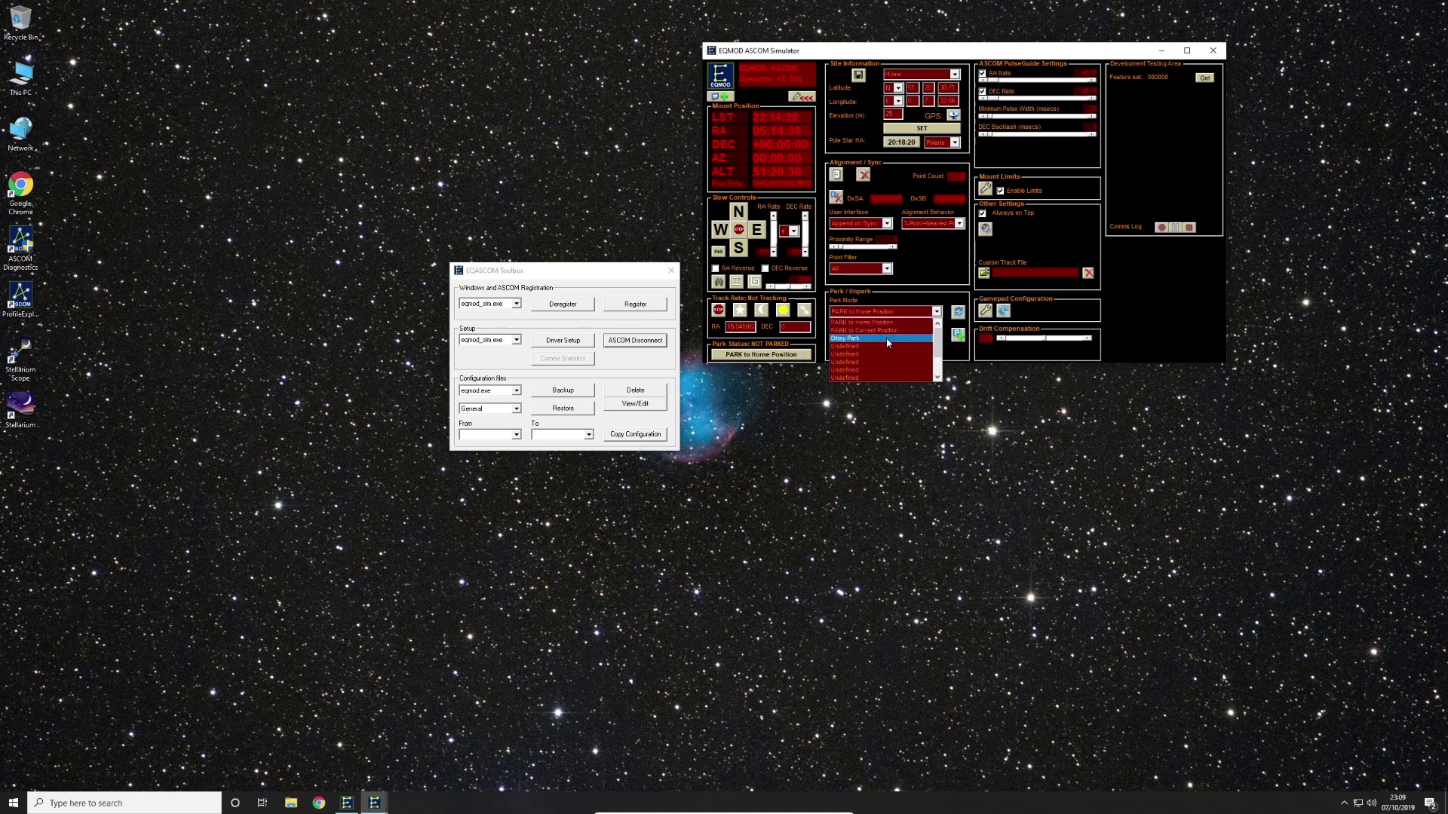
click(887, 339)
click(893, 312)
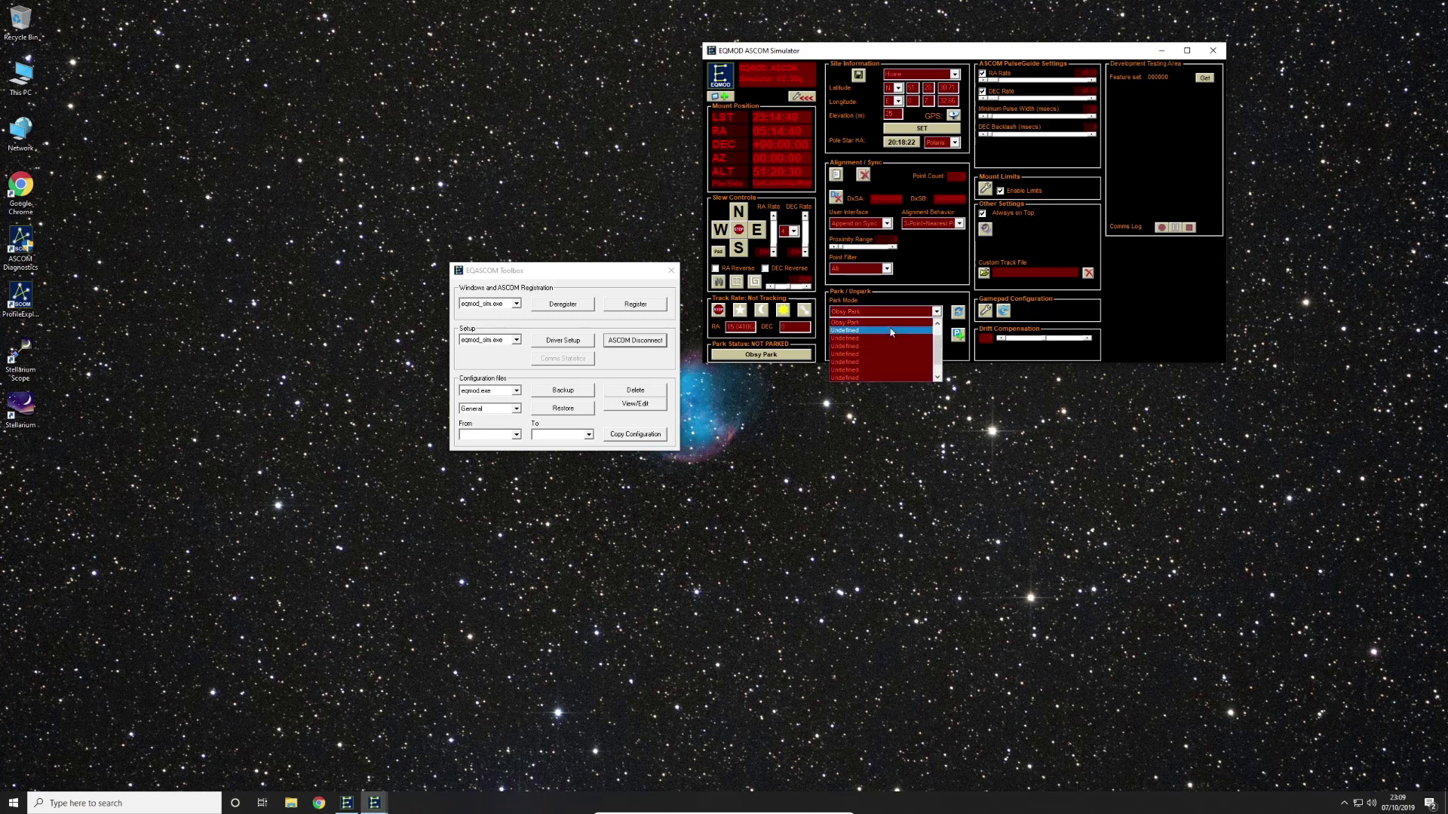
click(889, 323)
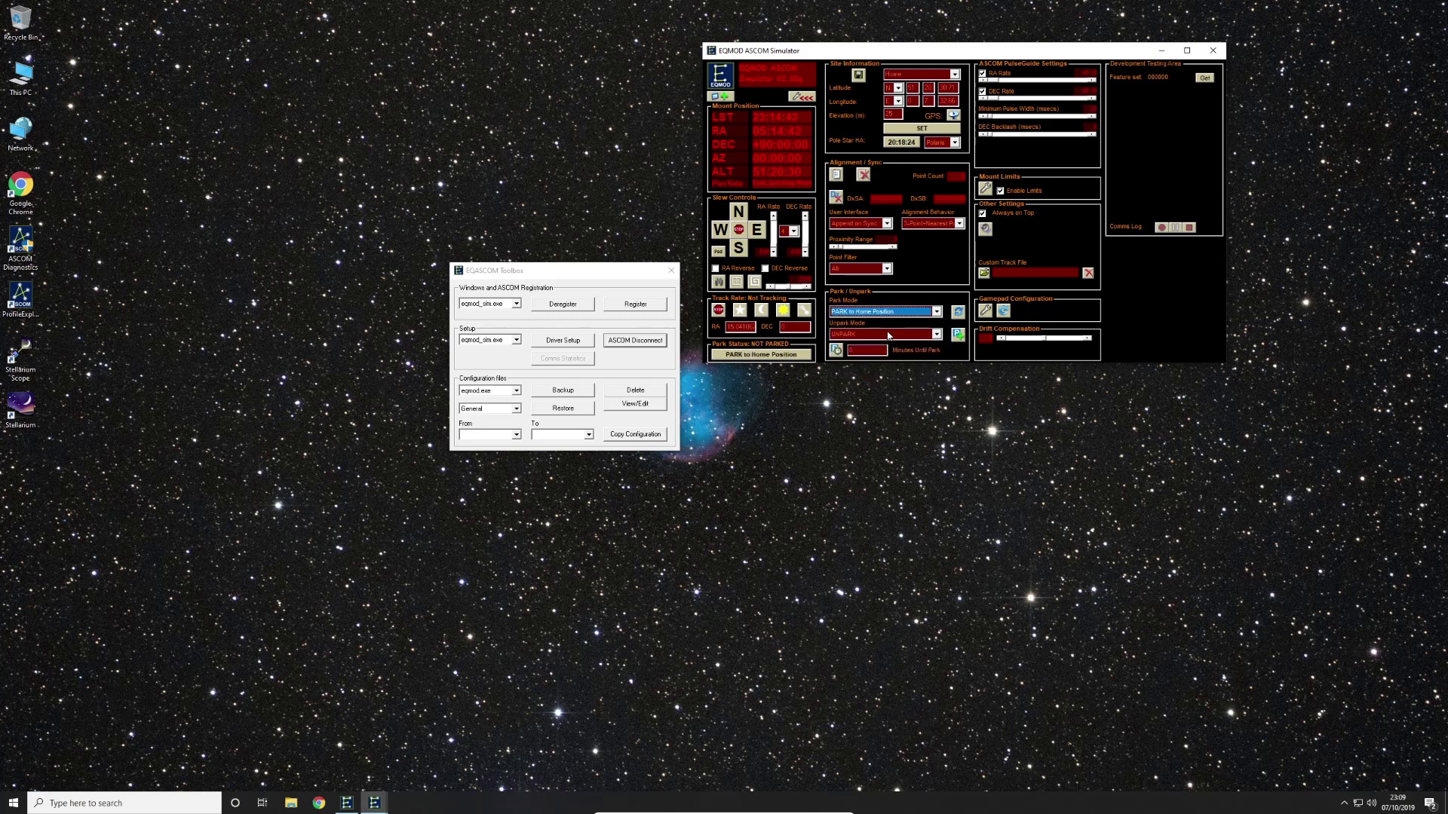
Set the park mode to Obsy Park, park the mount there and unpark it
click(892, 312)
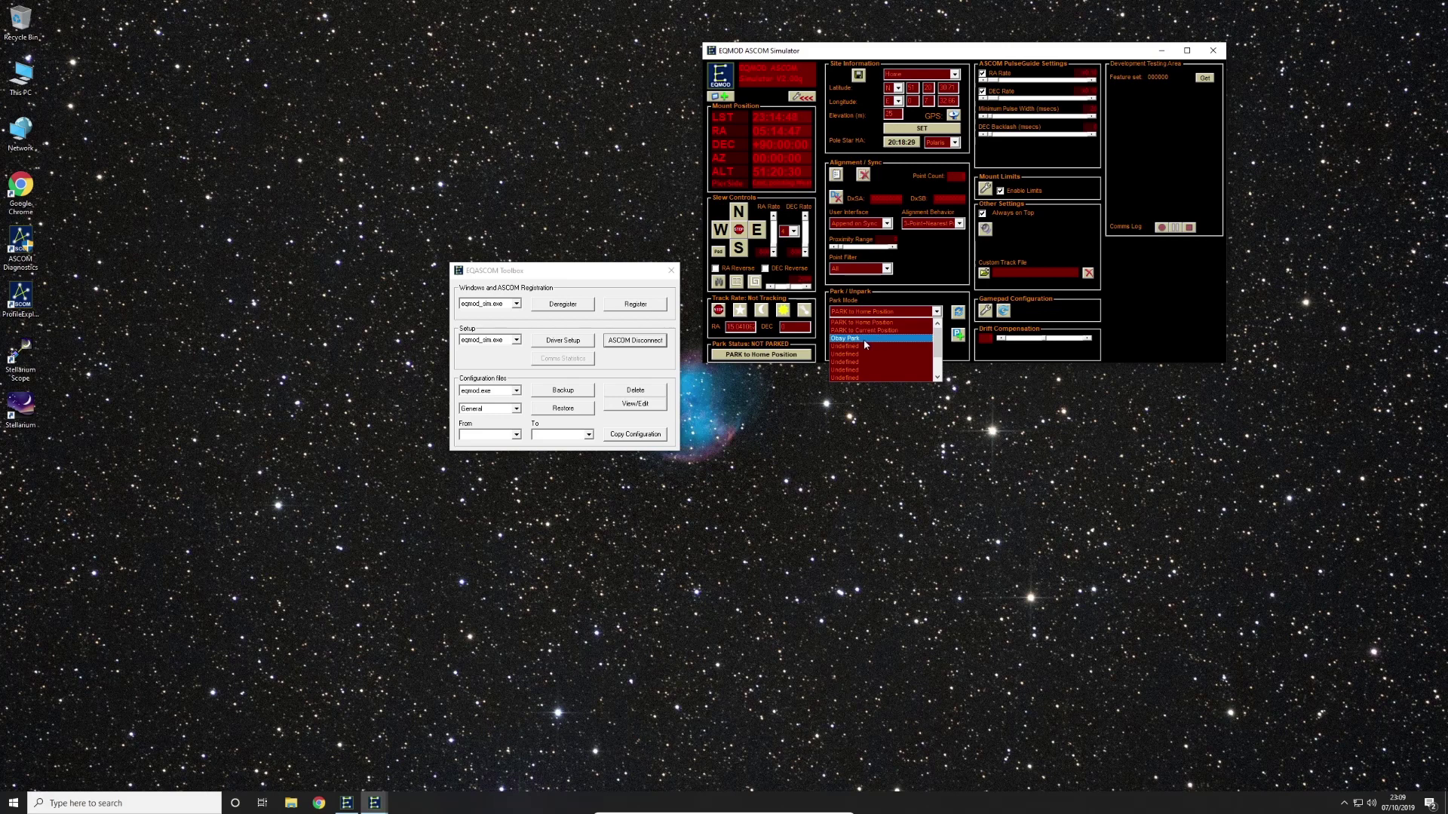
click(867, 343)
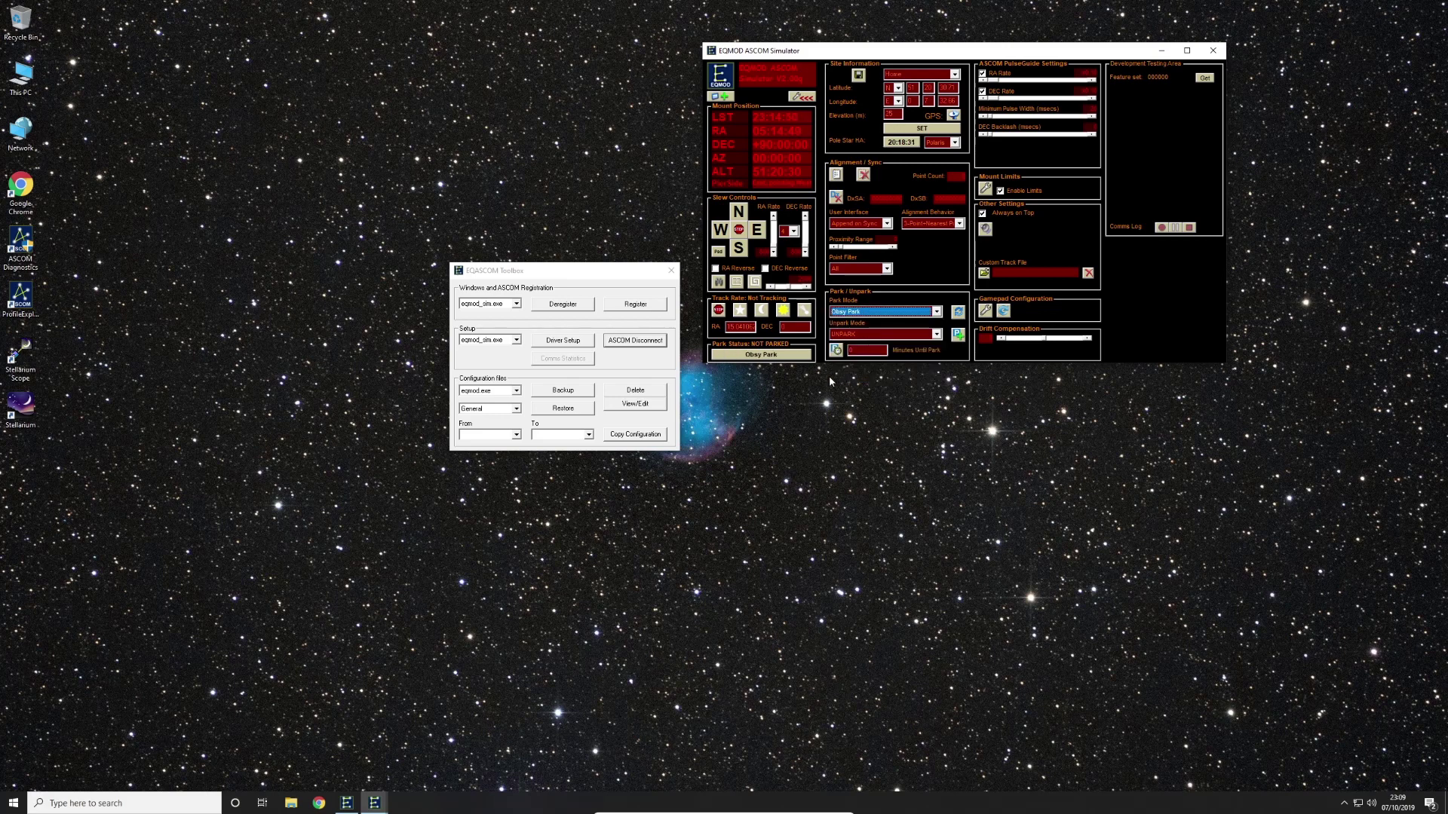
click(765, 358)
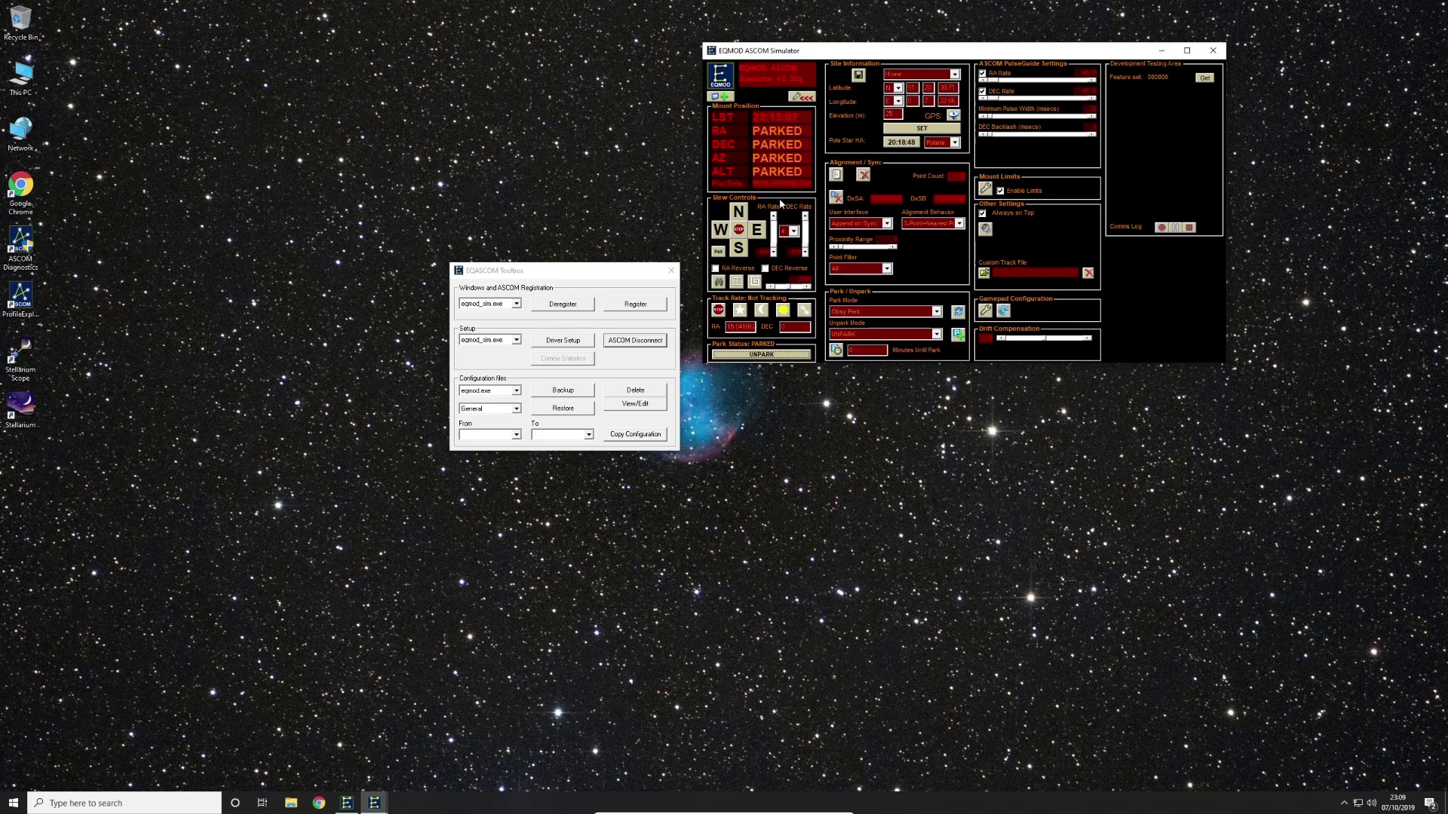
click(775, 356)
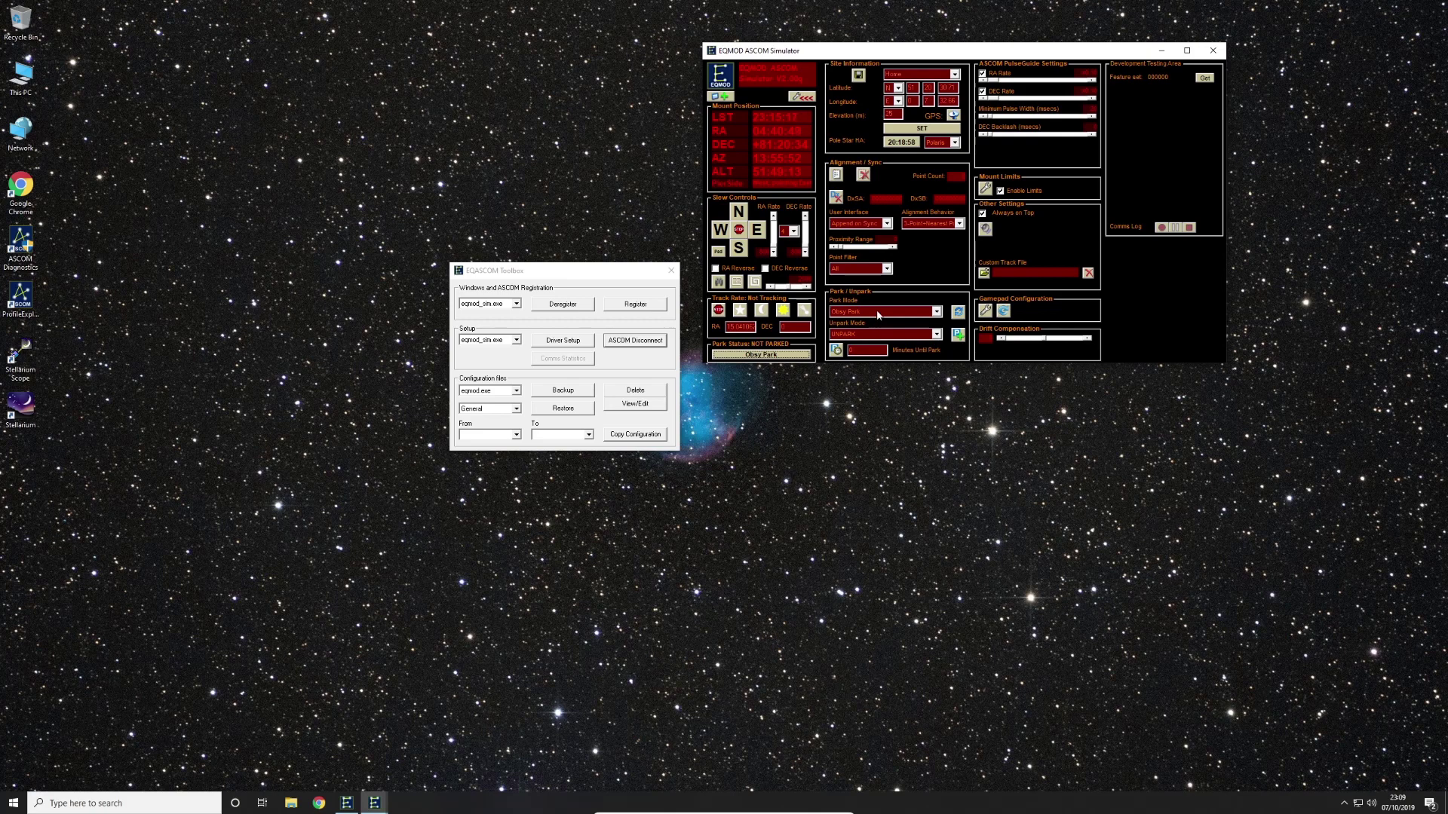
Set the park mode back to PARK to Home Position and park the mount
click(879, 312)
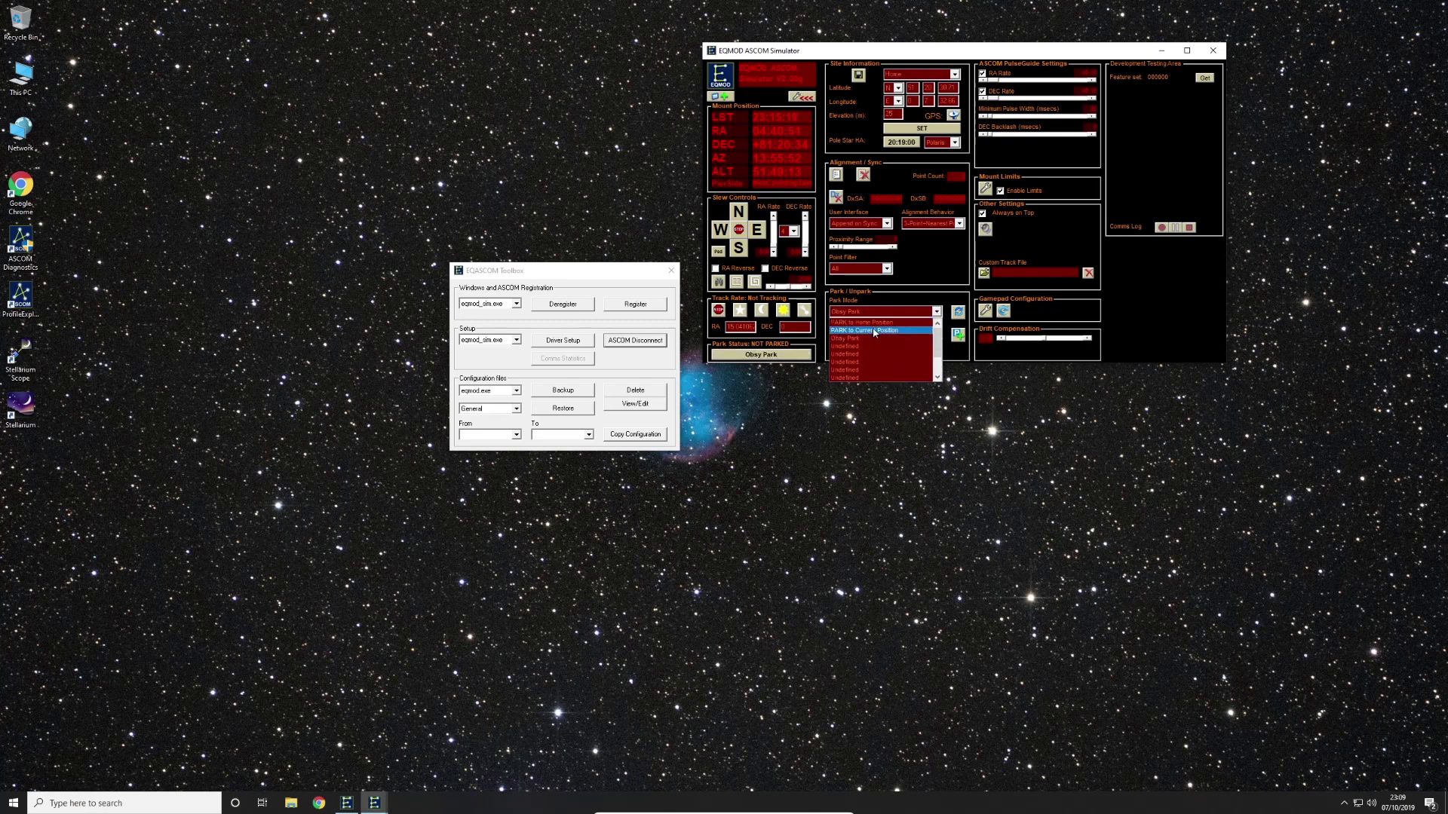
click(867, 323)
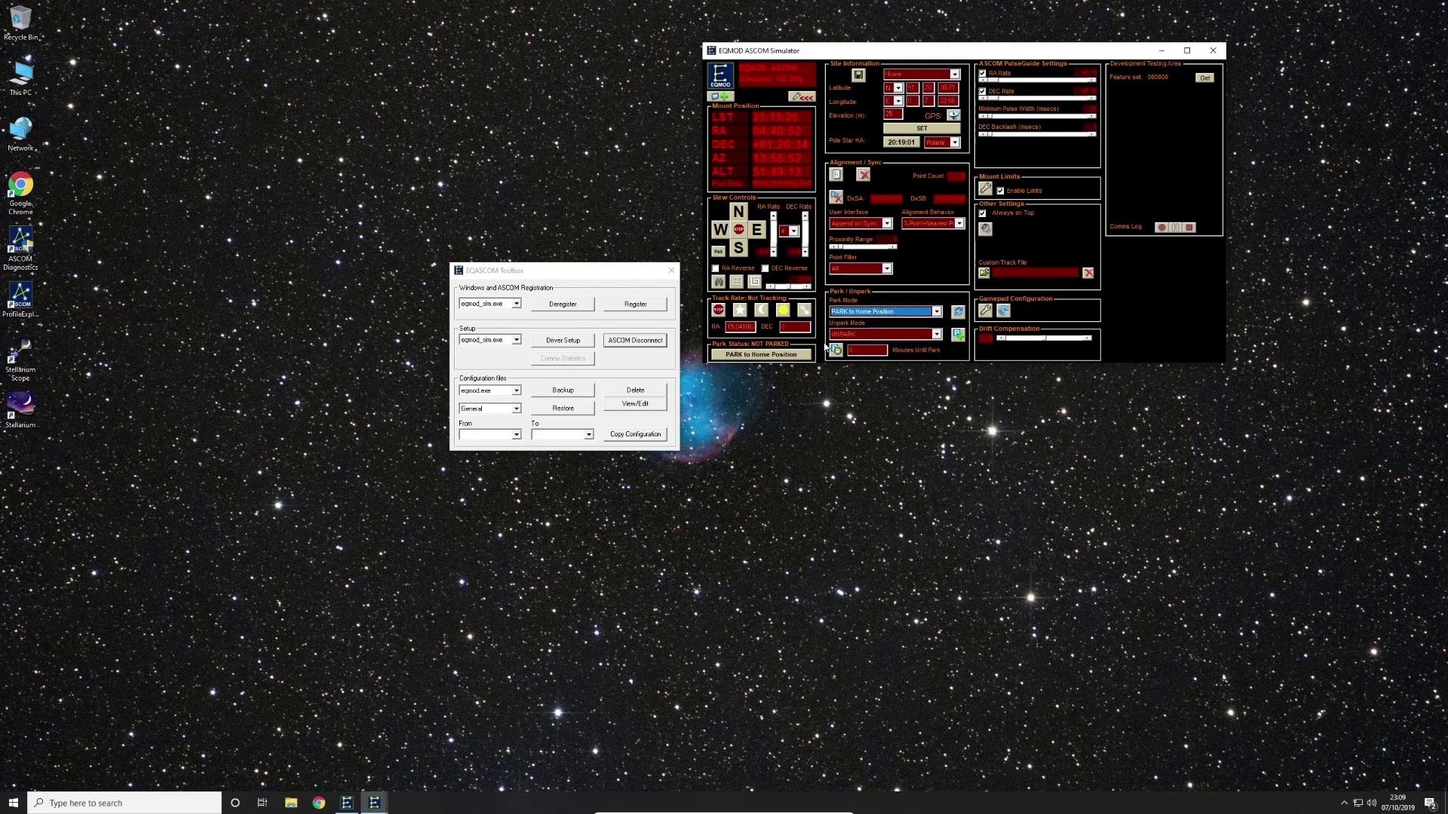
click(773, 356)
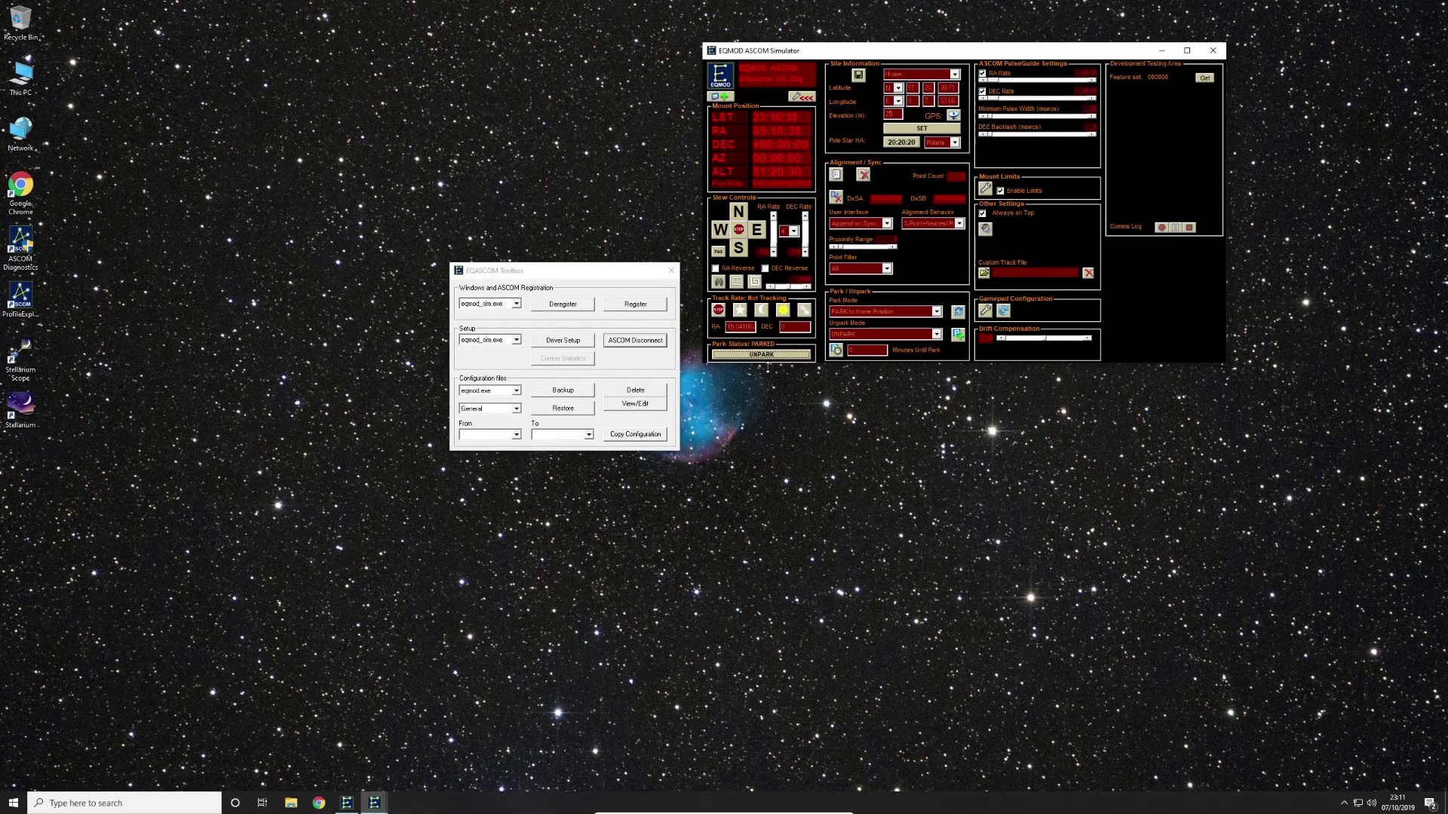
Disconnect the simulated mount from ASCOM and close the EQASCOM Toolbox
click(651, 343)
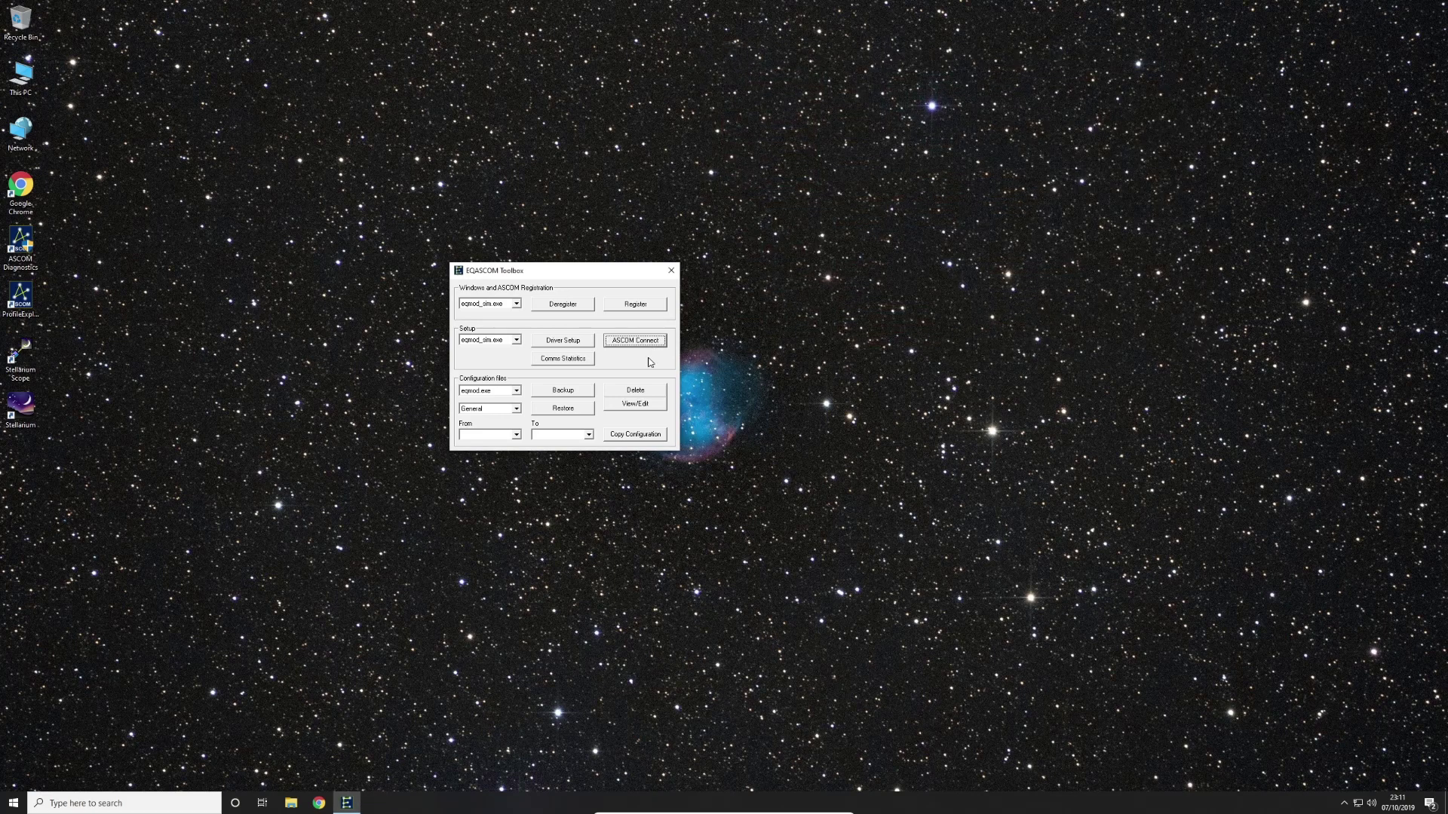
click(671, 270)
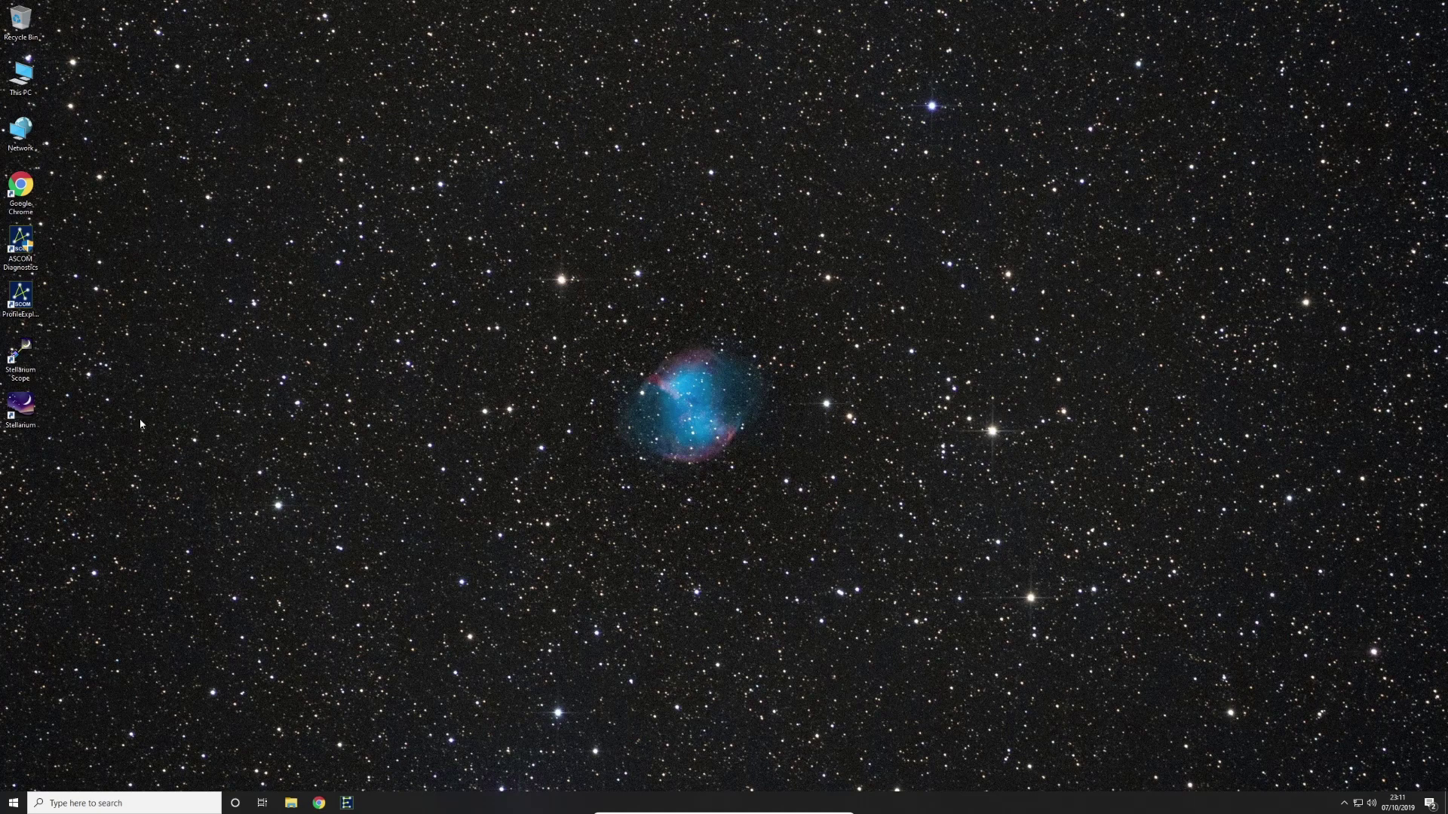
Try to launch StellariumScope and Stellarium from the desktop, aborting Stellarium's startup
double_click(21, 355)
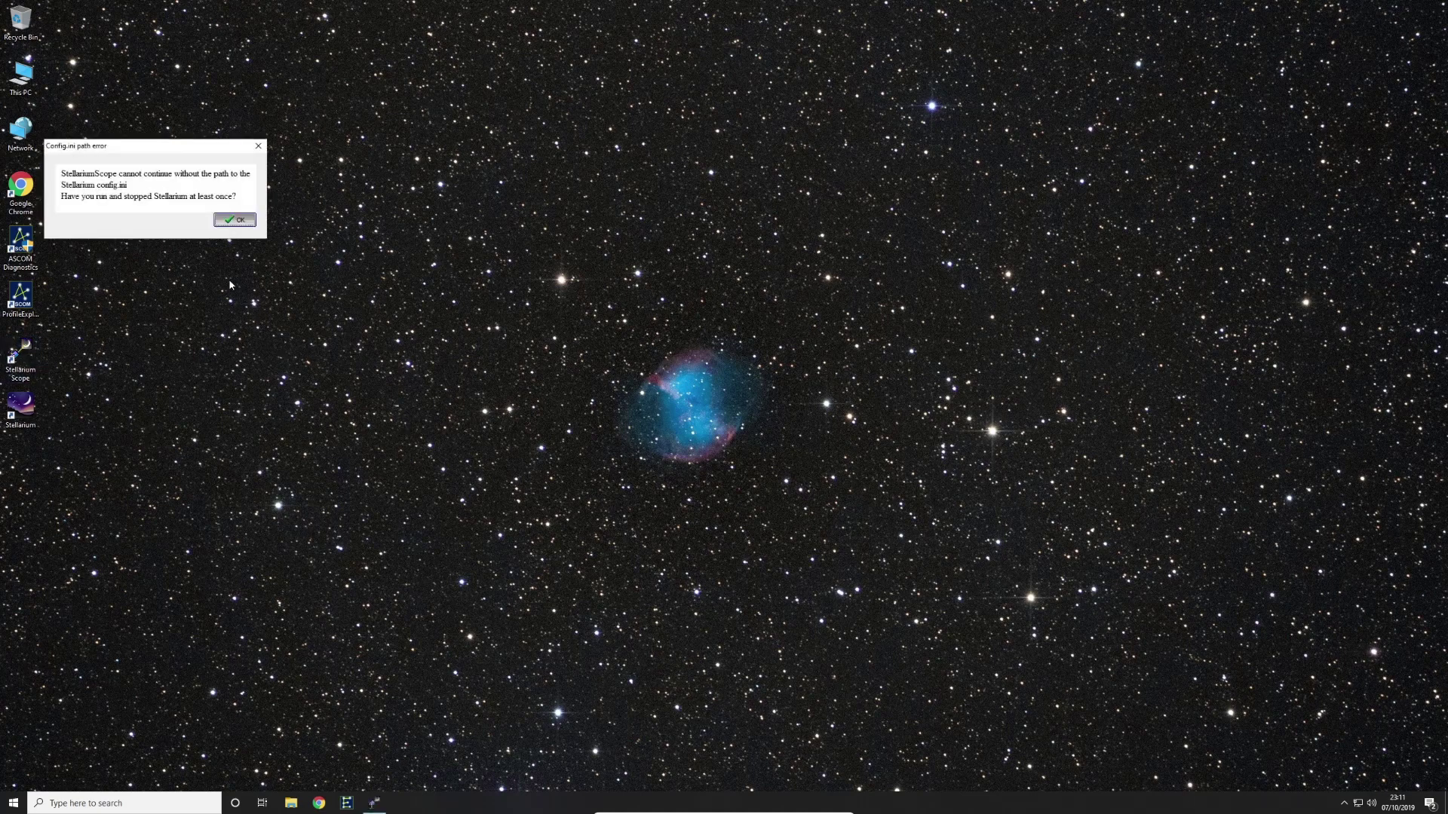
click(236, 221)
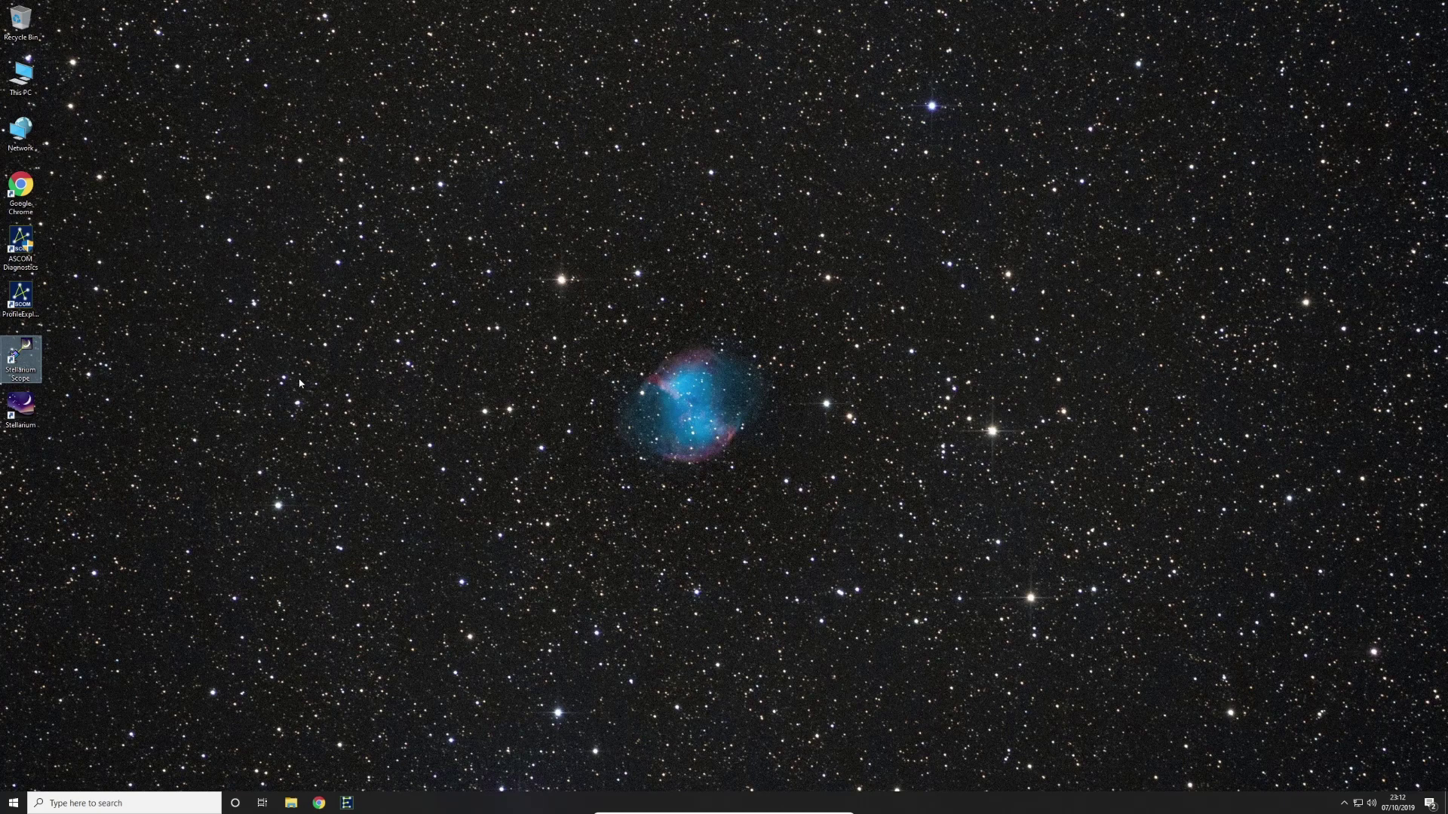
double_click(20, 407)
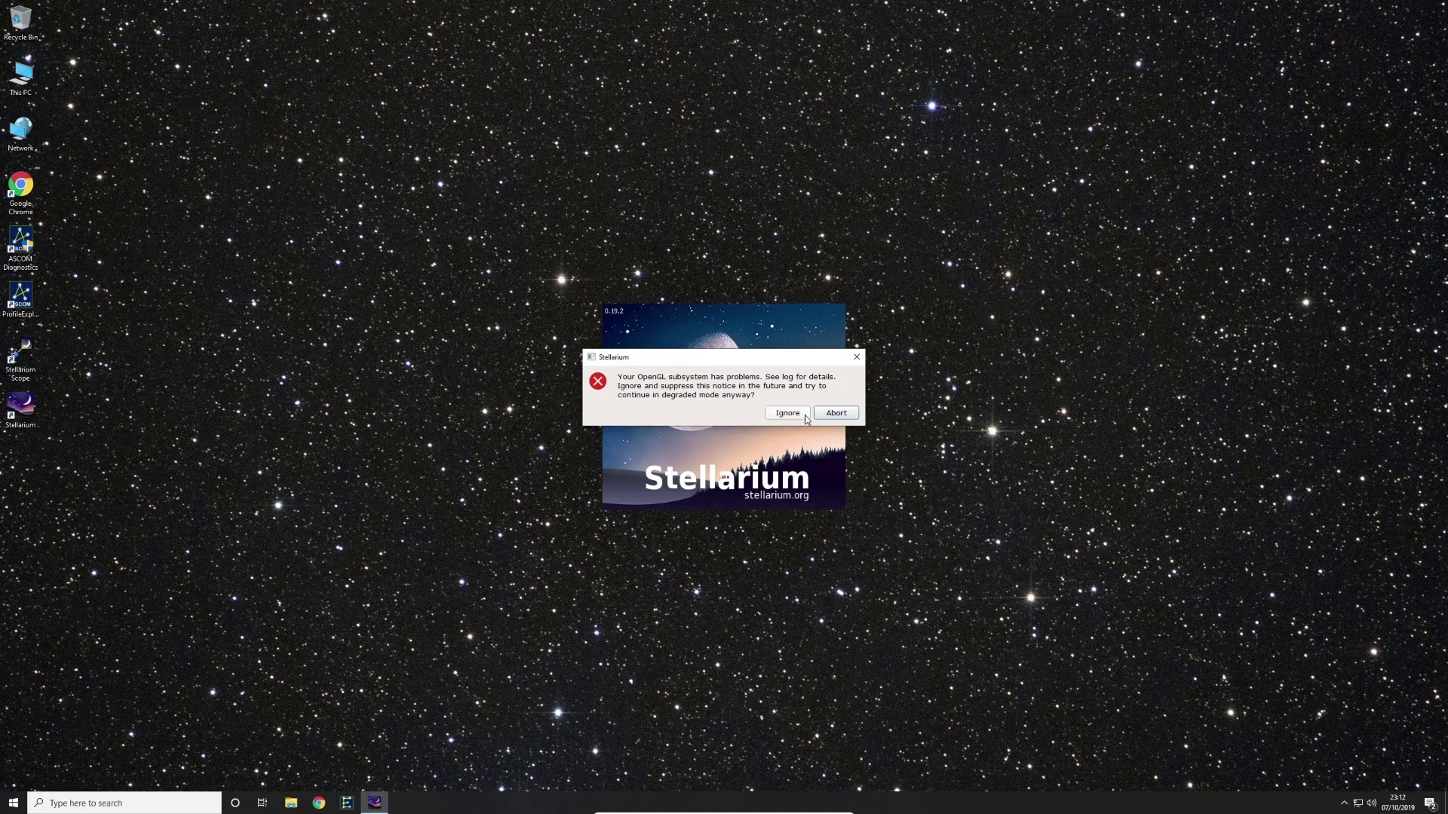
click(831, 415)
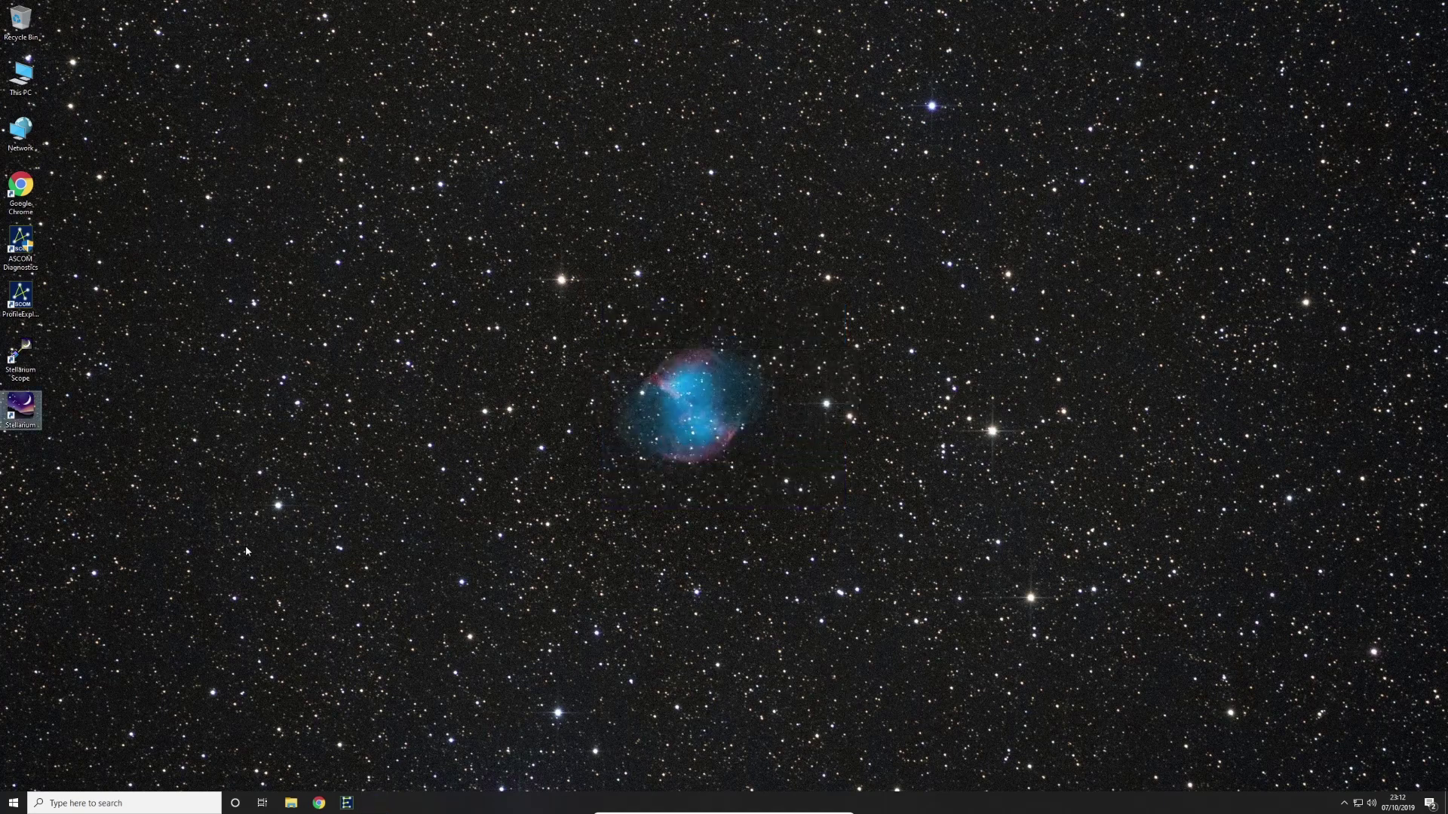
Pin the Stellarium (MESA mode) shortcut from the Stellarium program group to the taskbar
click(14, 803)
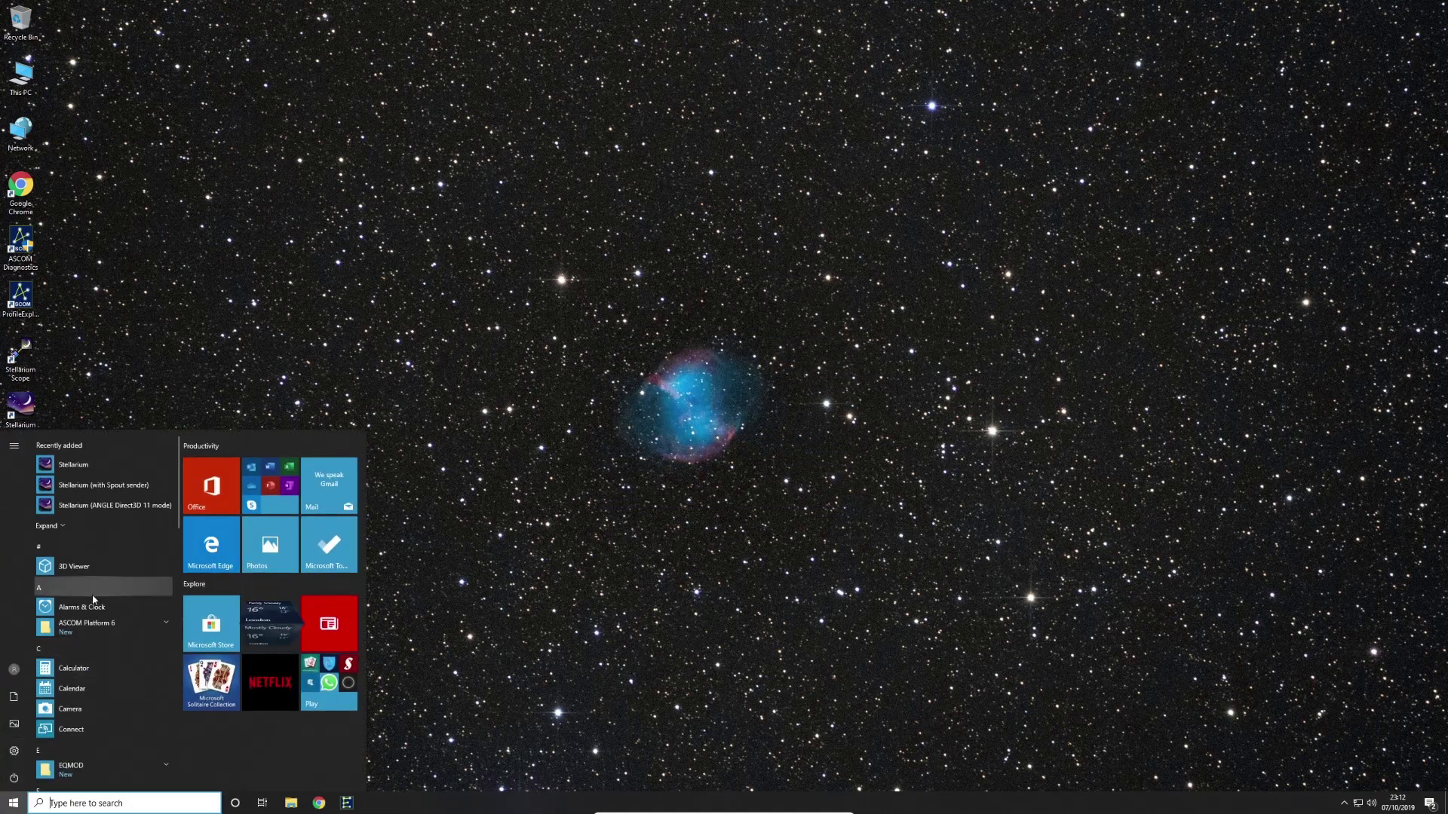
scroll(92, 601, down, 5)
scroll(92, 596, down, 10)
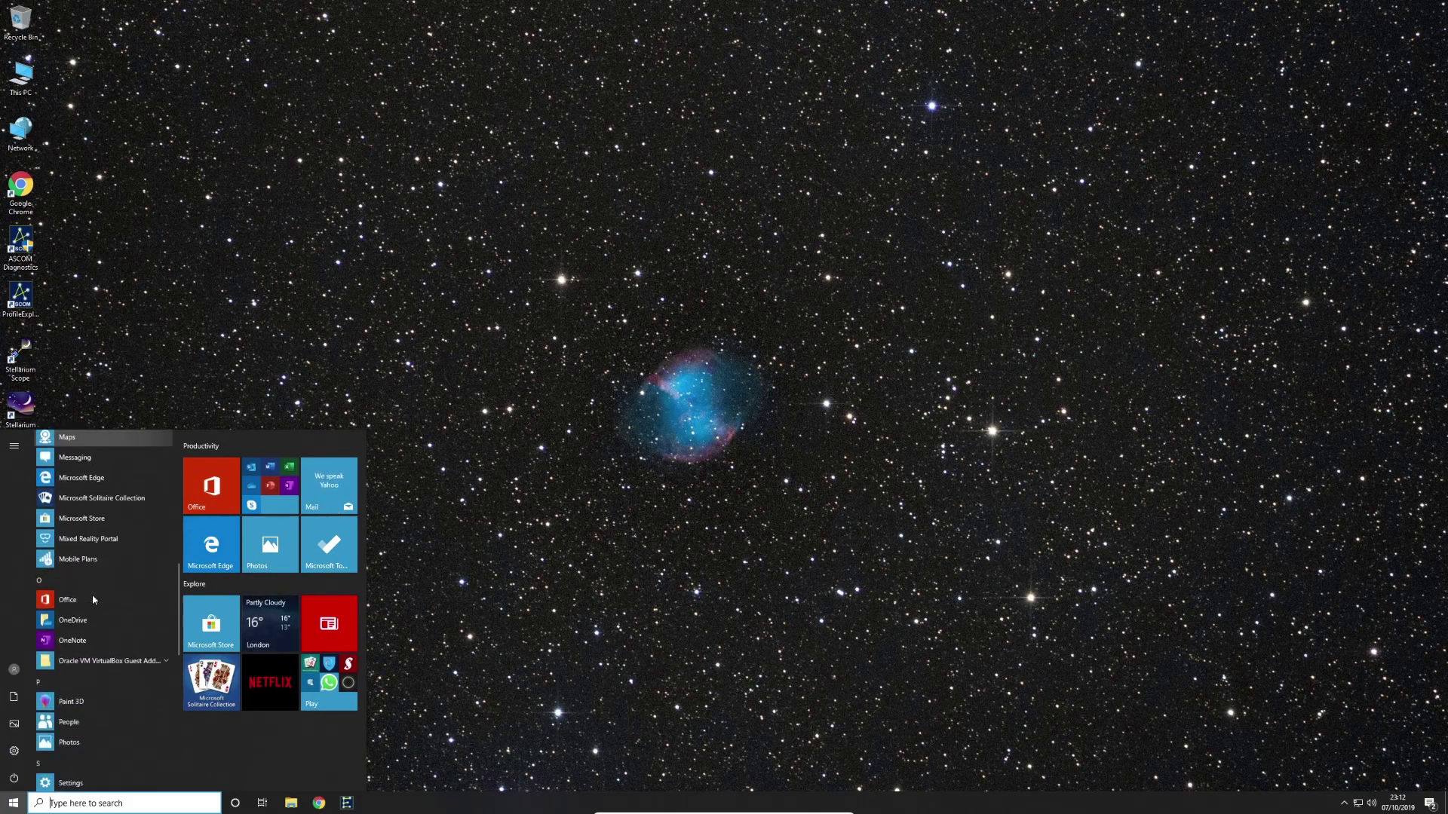
scroll(92, 596, up, 1)
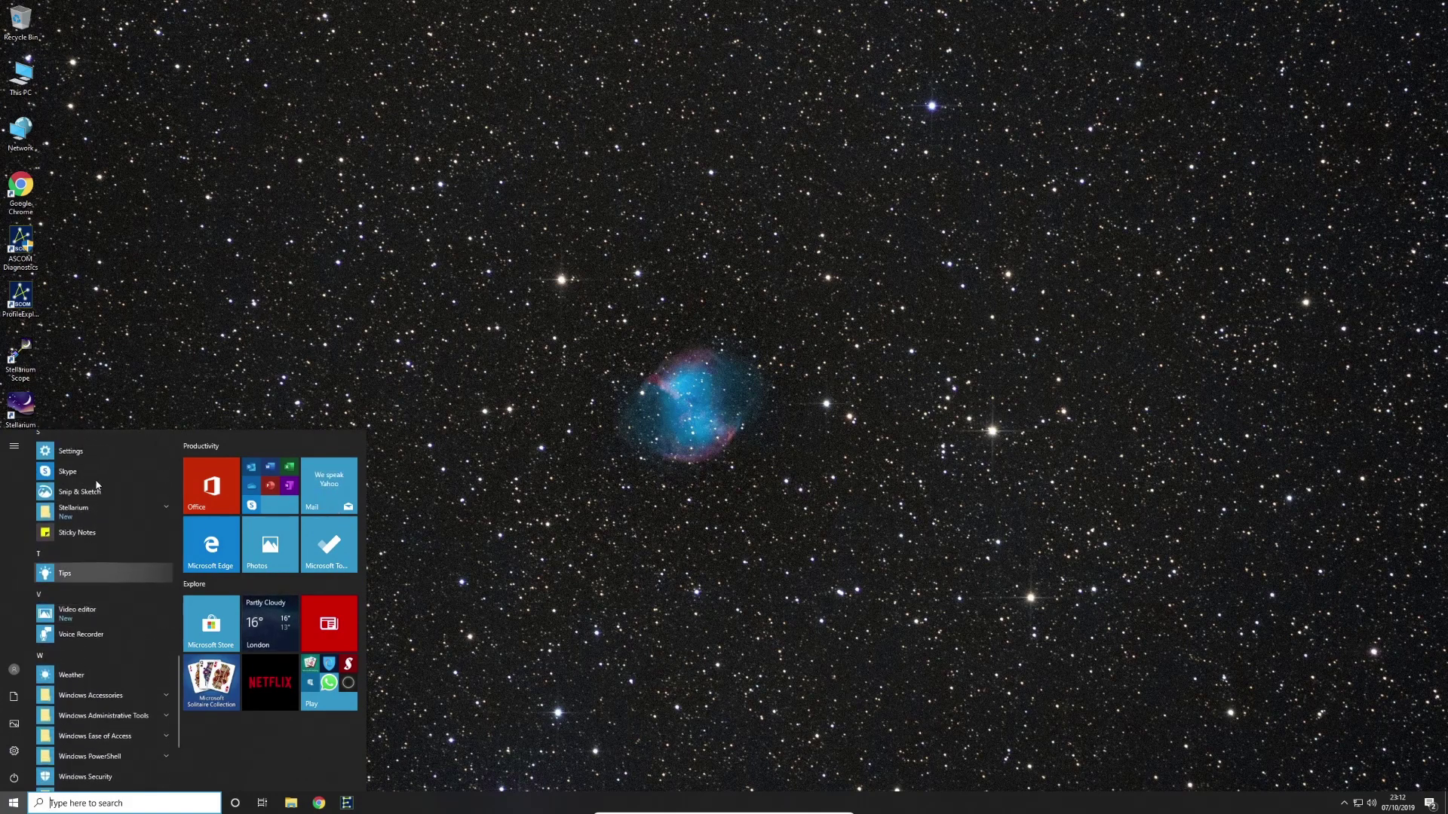
click(109, 508)
scroll(107, 581, down, 3)
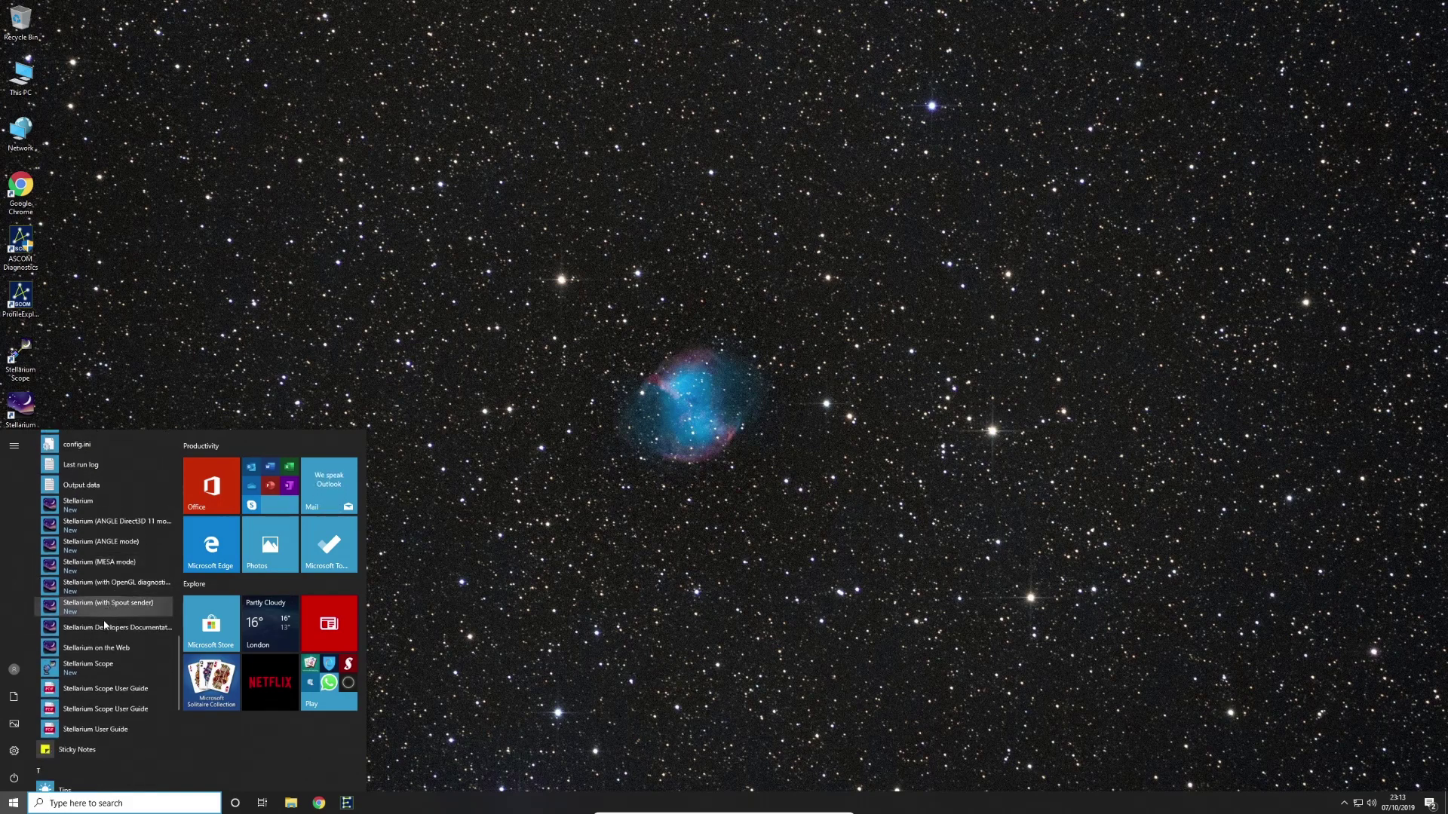
right_click(119, 571)
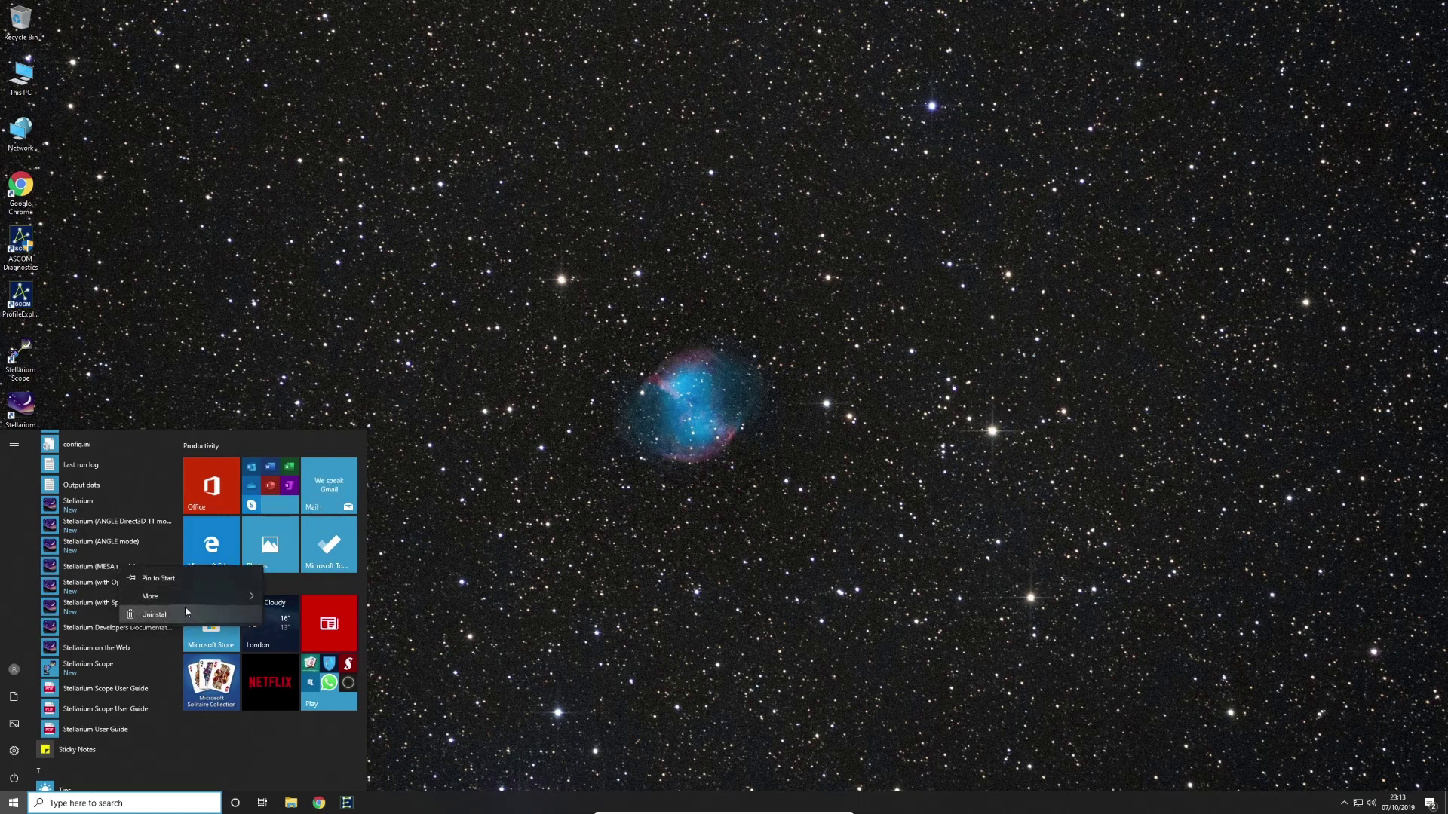
mouse_move(230, 596)
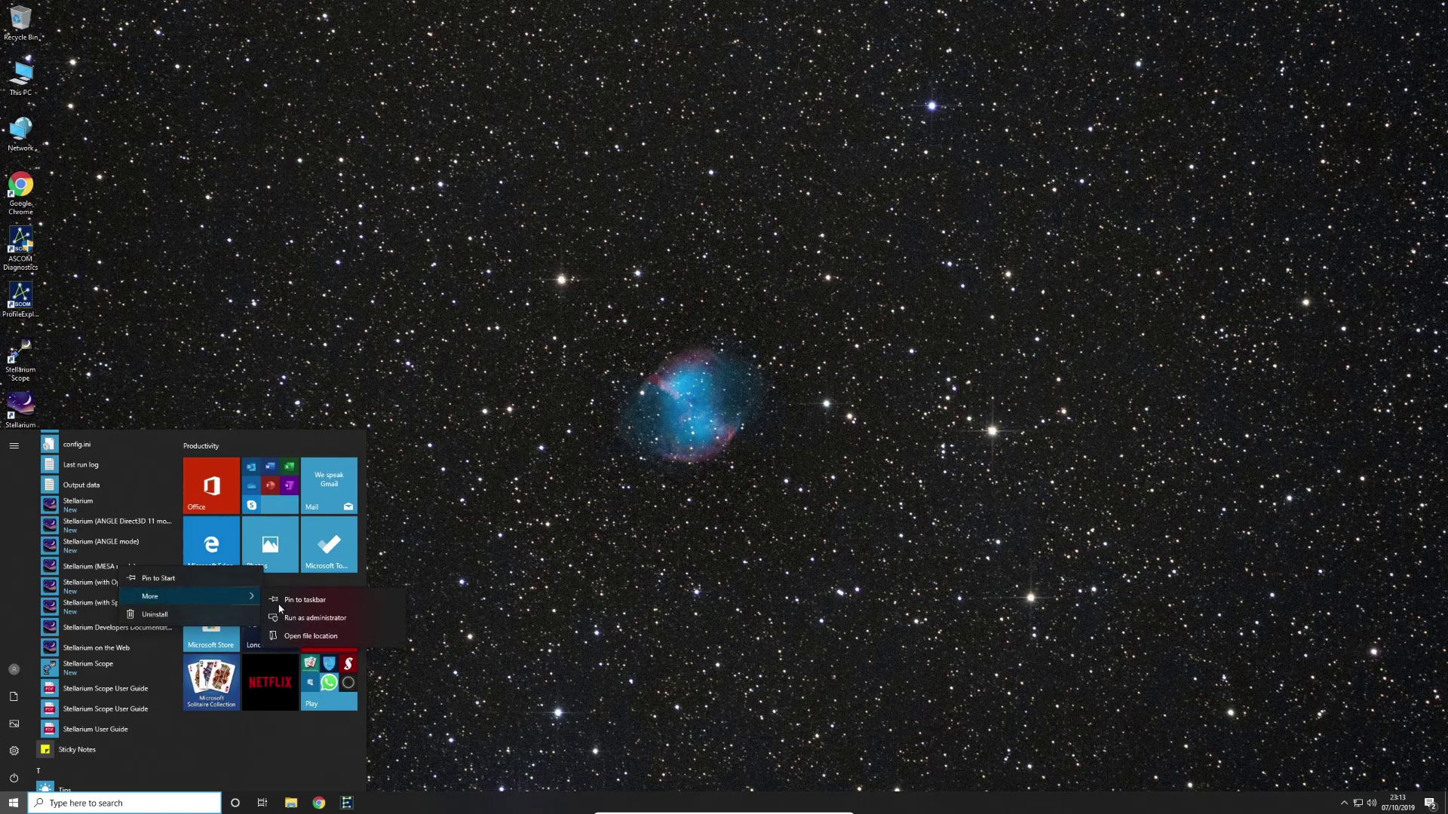
click(305, 601)
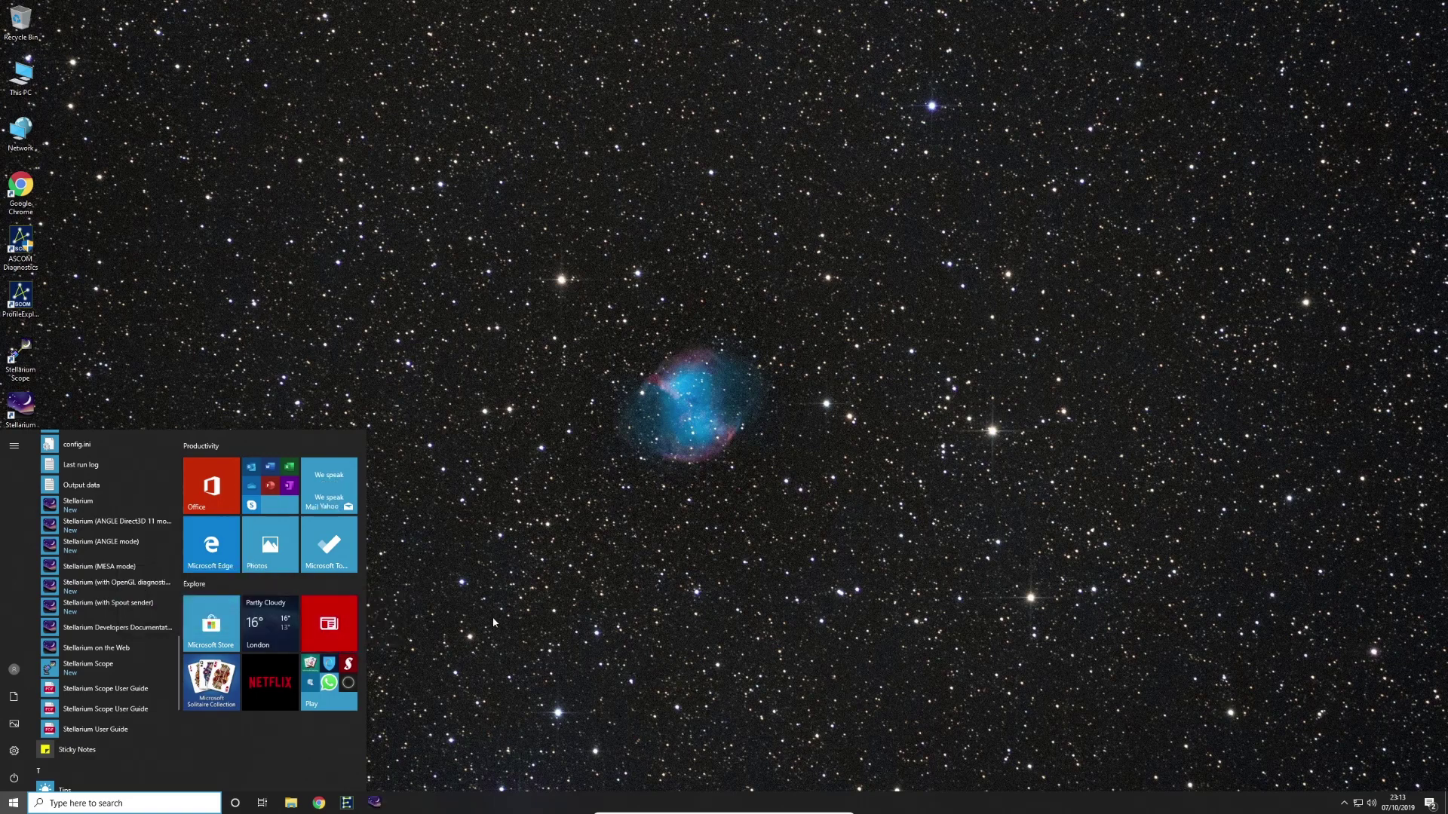
click(472, 585)
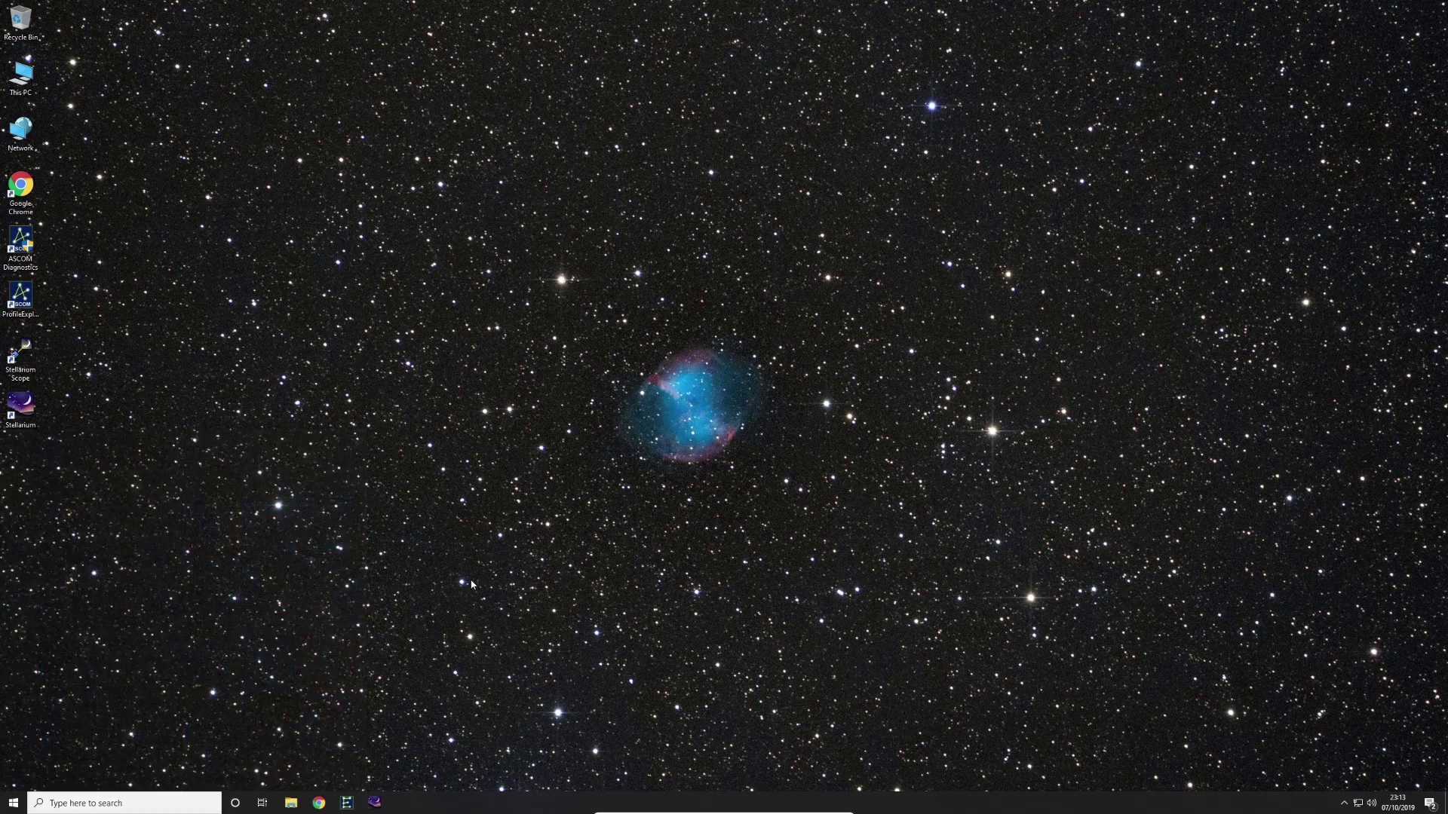
Launch the pinned Stellarium in MESA mode to test its startup, and quit it again
click(374, 803)
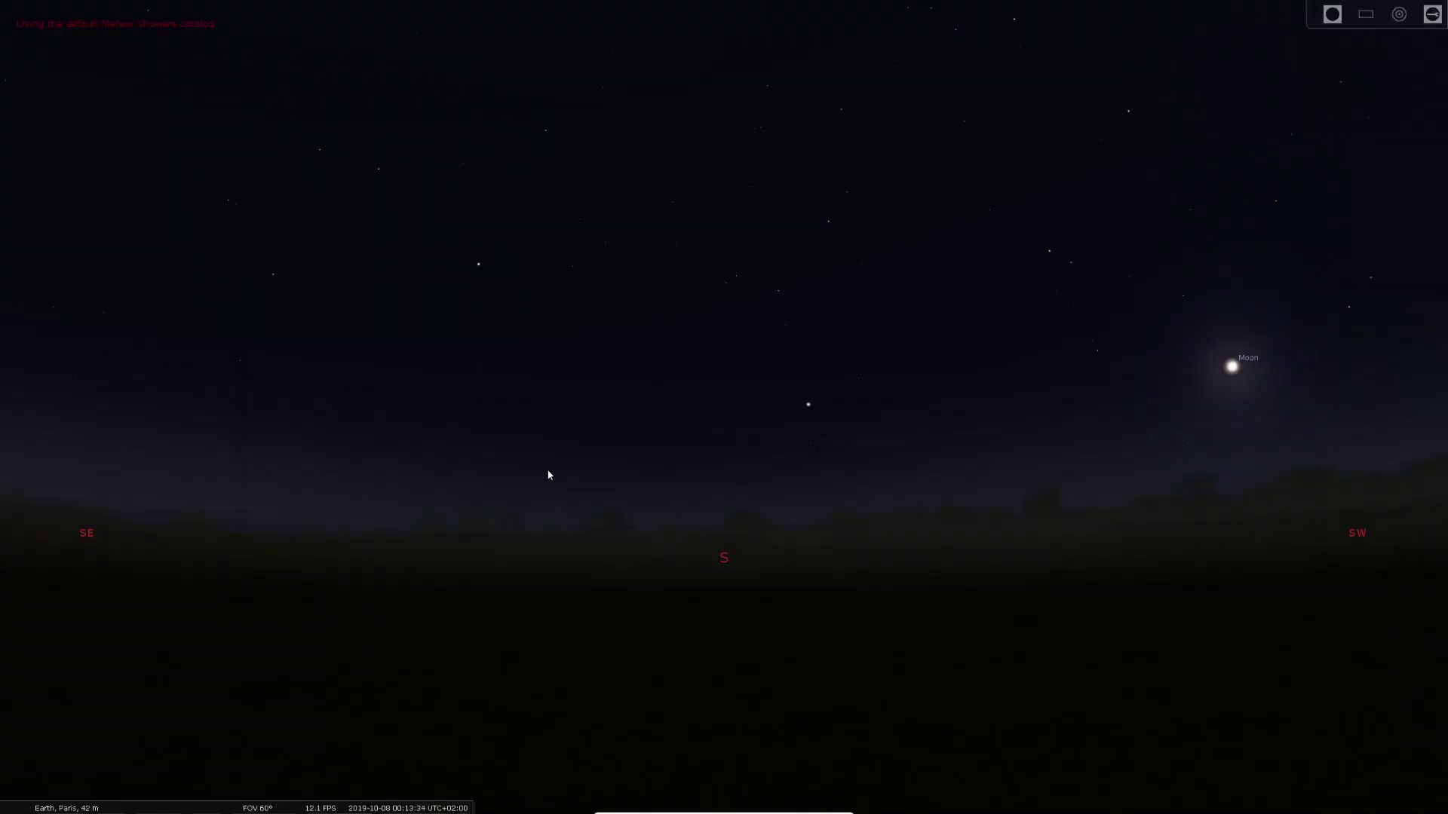
mouse_move(15, 803)
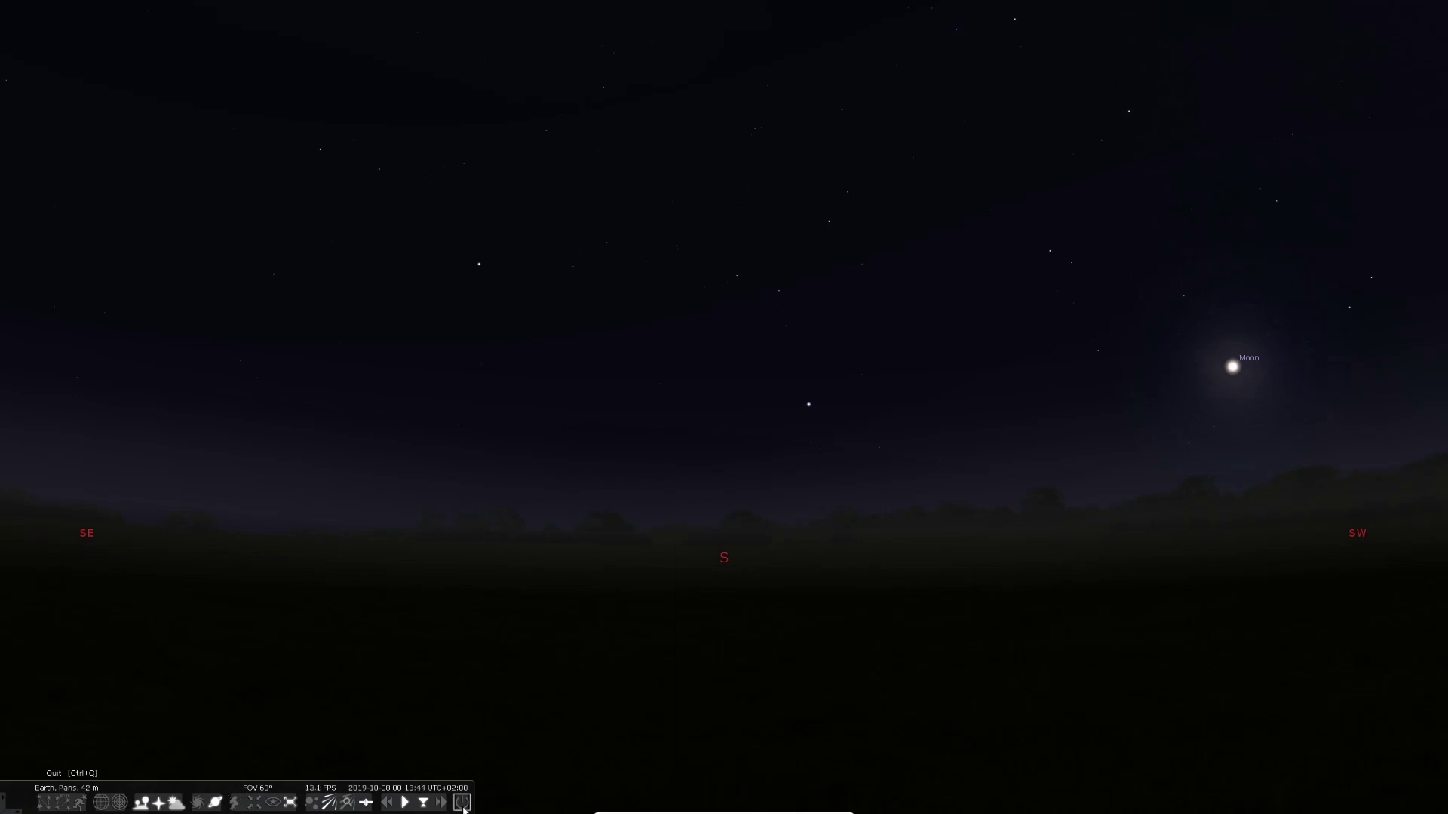
click(462, 804)
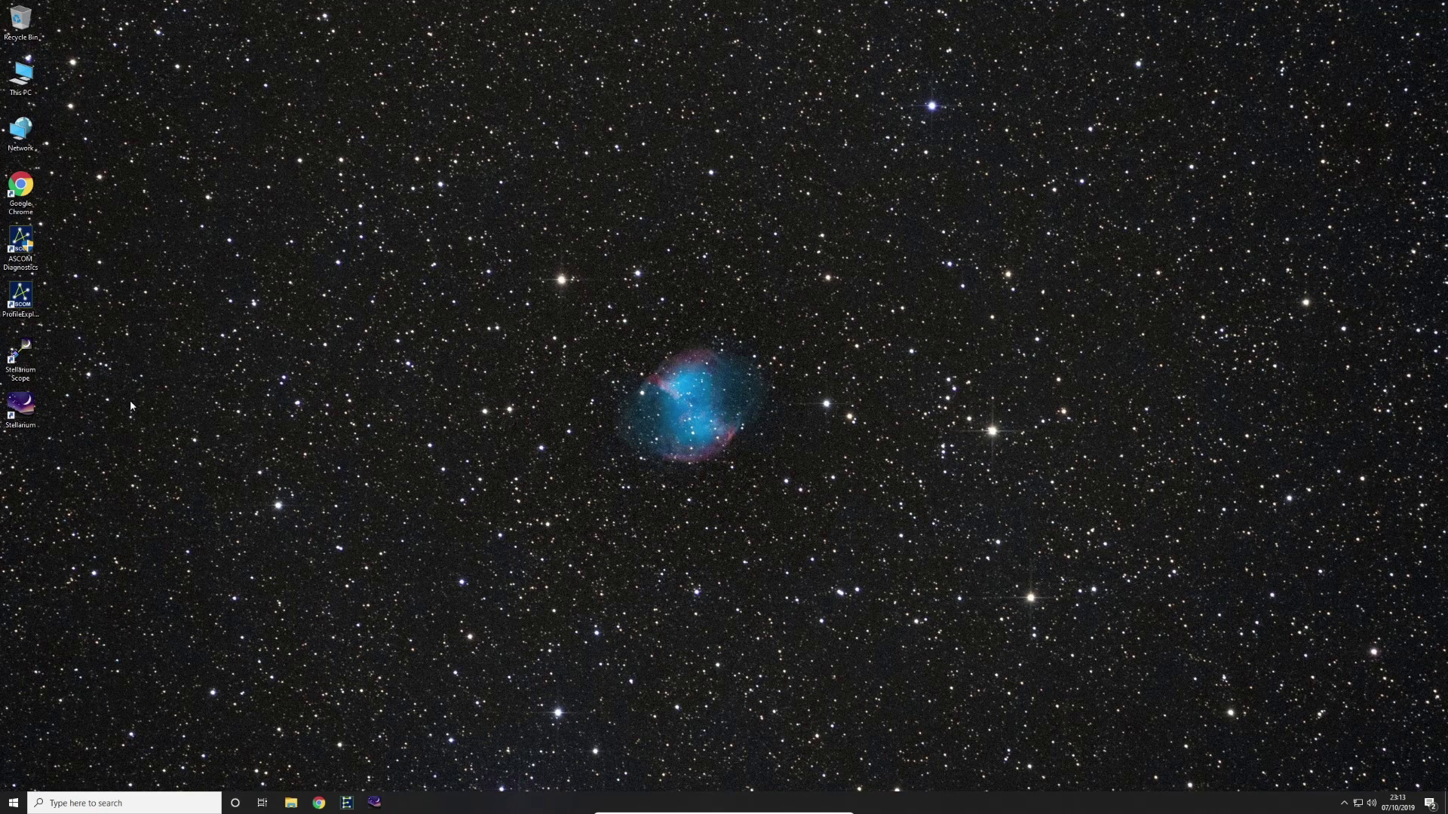
Start StellariumScope and acknowledge its restart notice and configuration diagnostic report
double_click(21, 360)
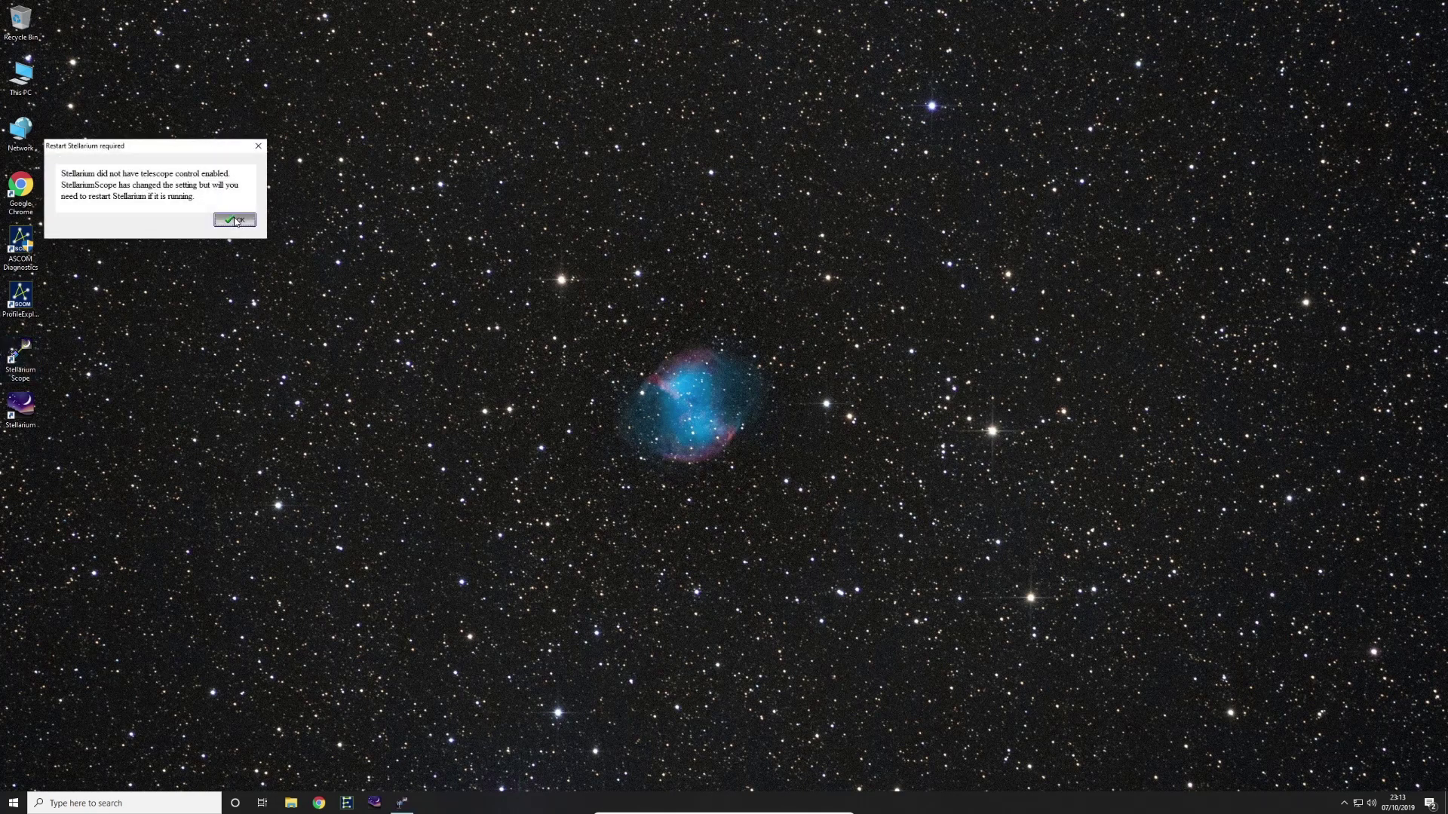
click(235, 220)
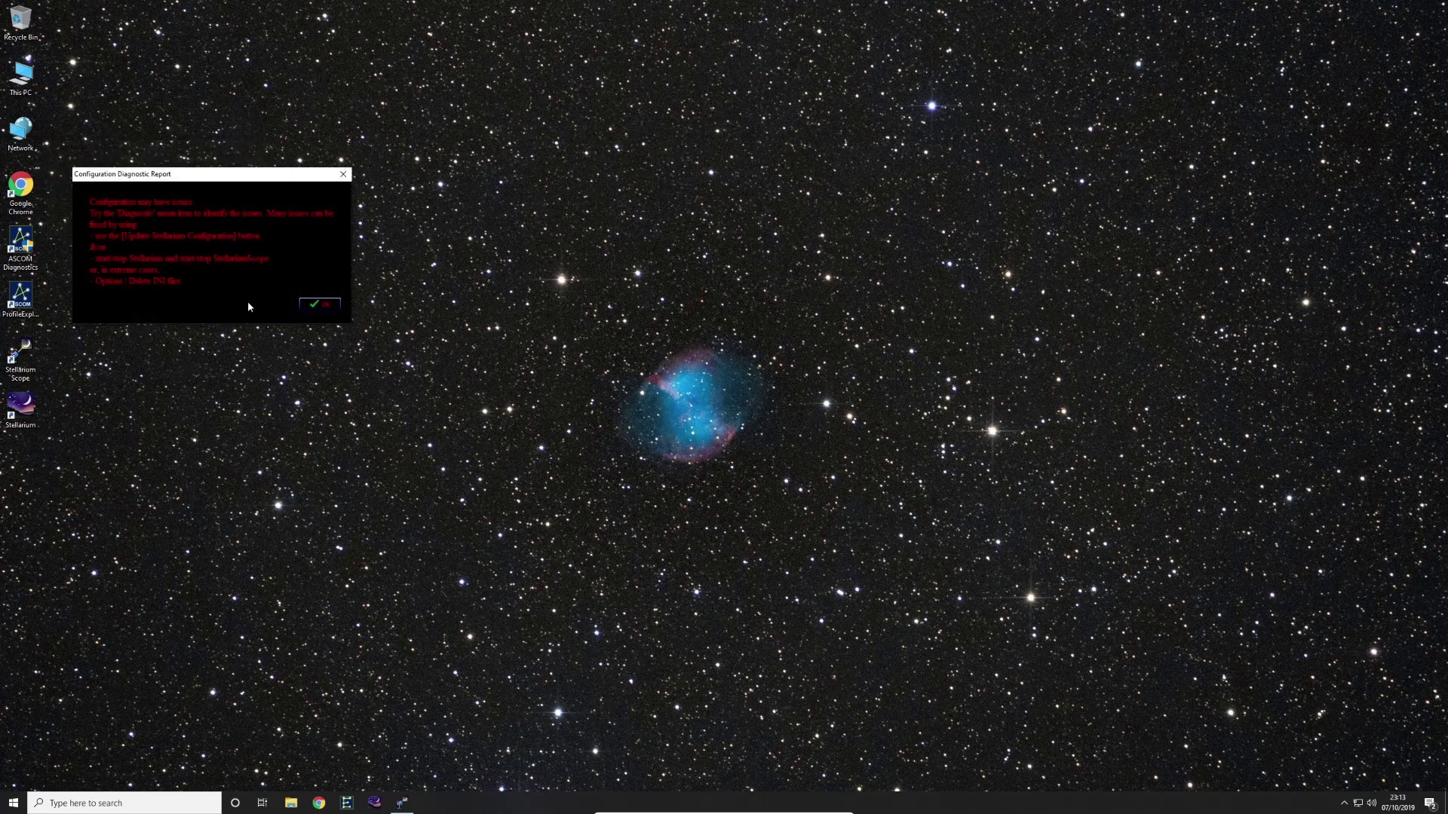
click(326, 309)
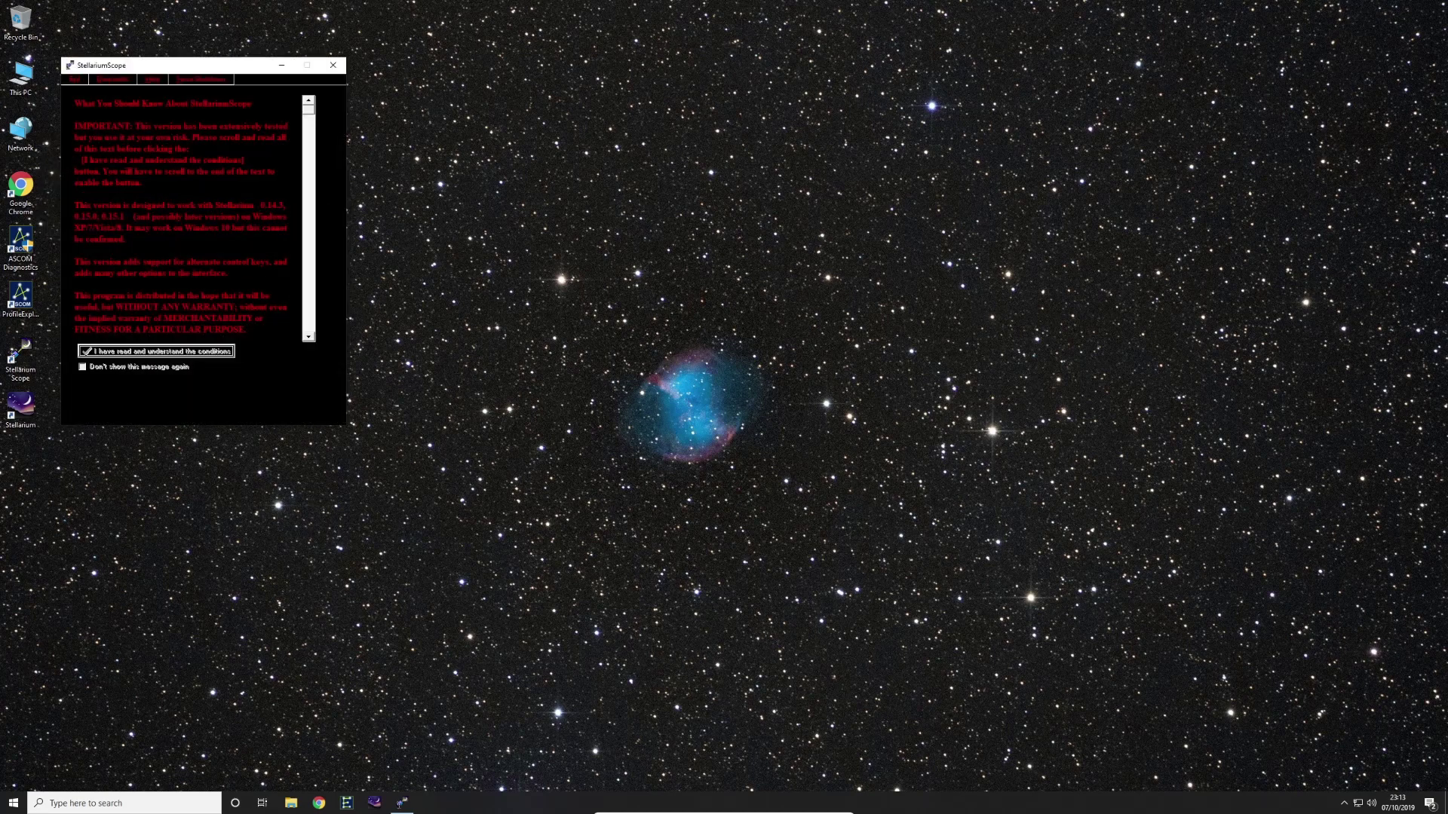
Accept StellariumScope's conditions with the message hidden in future, and allow it through the firewall on private networks
drag(178, 68, 705, 180)
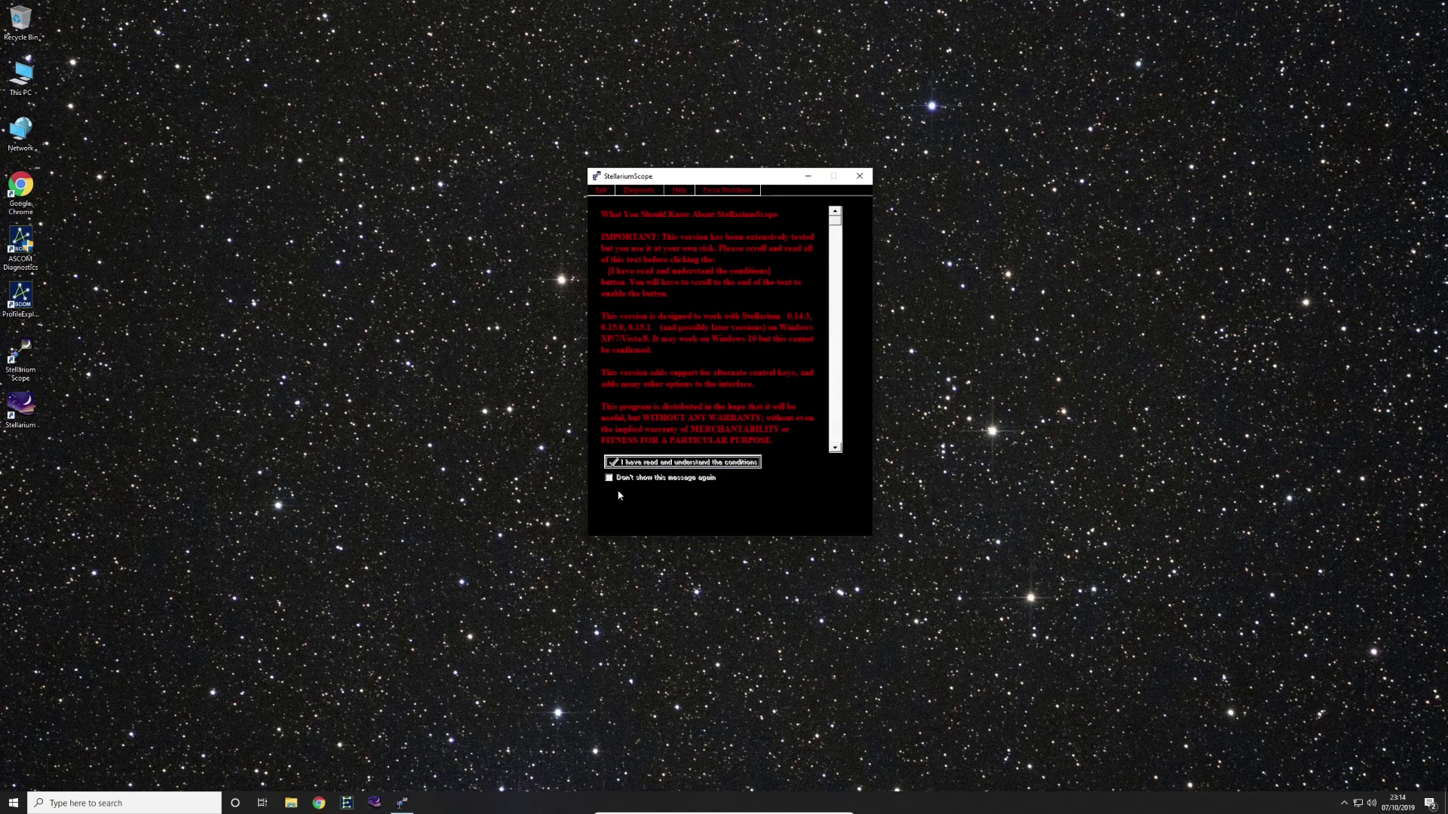
drag(835, 227, 835, 439)
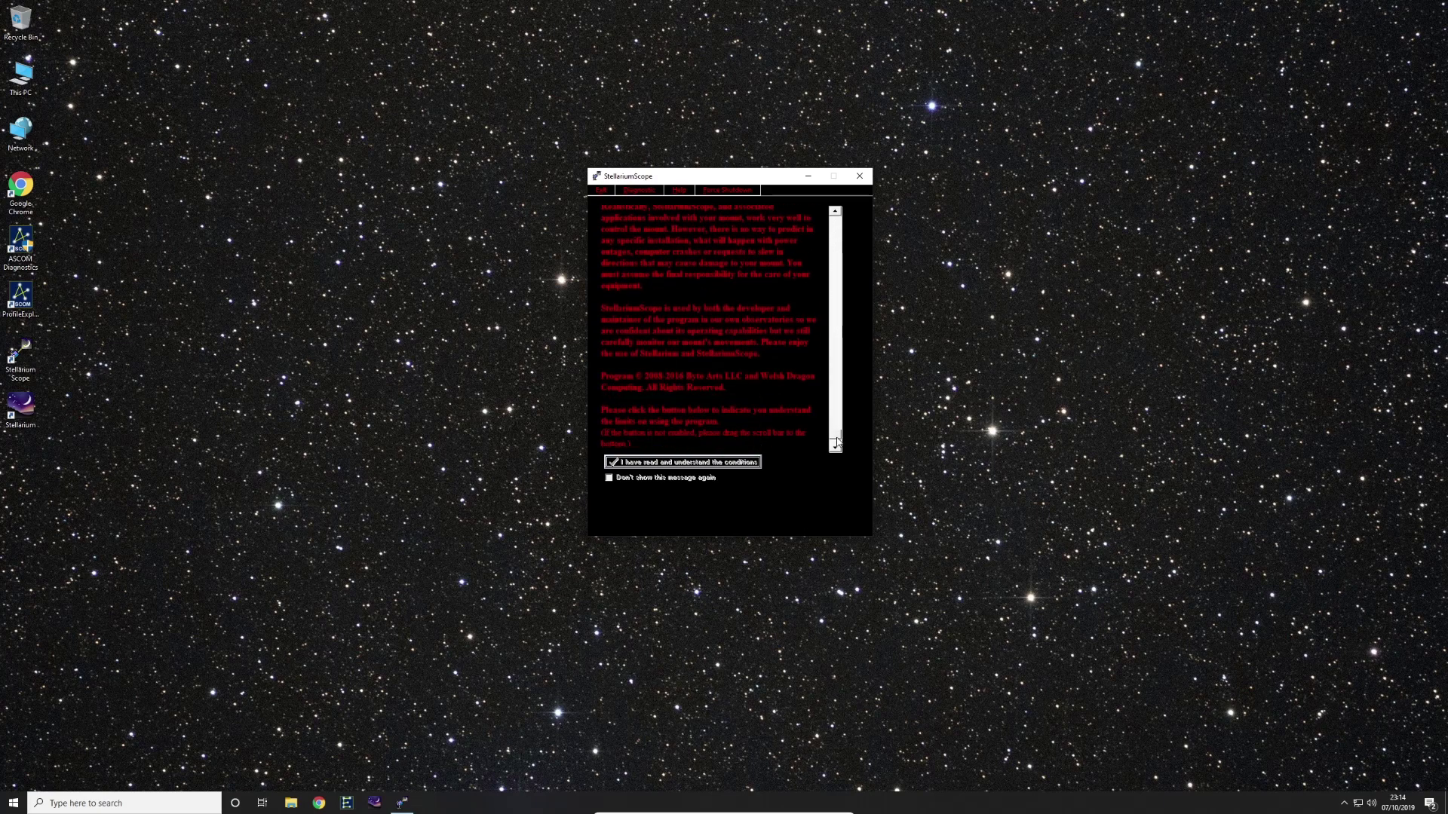
click(609, 477)
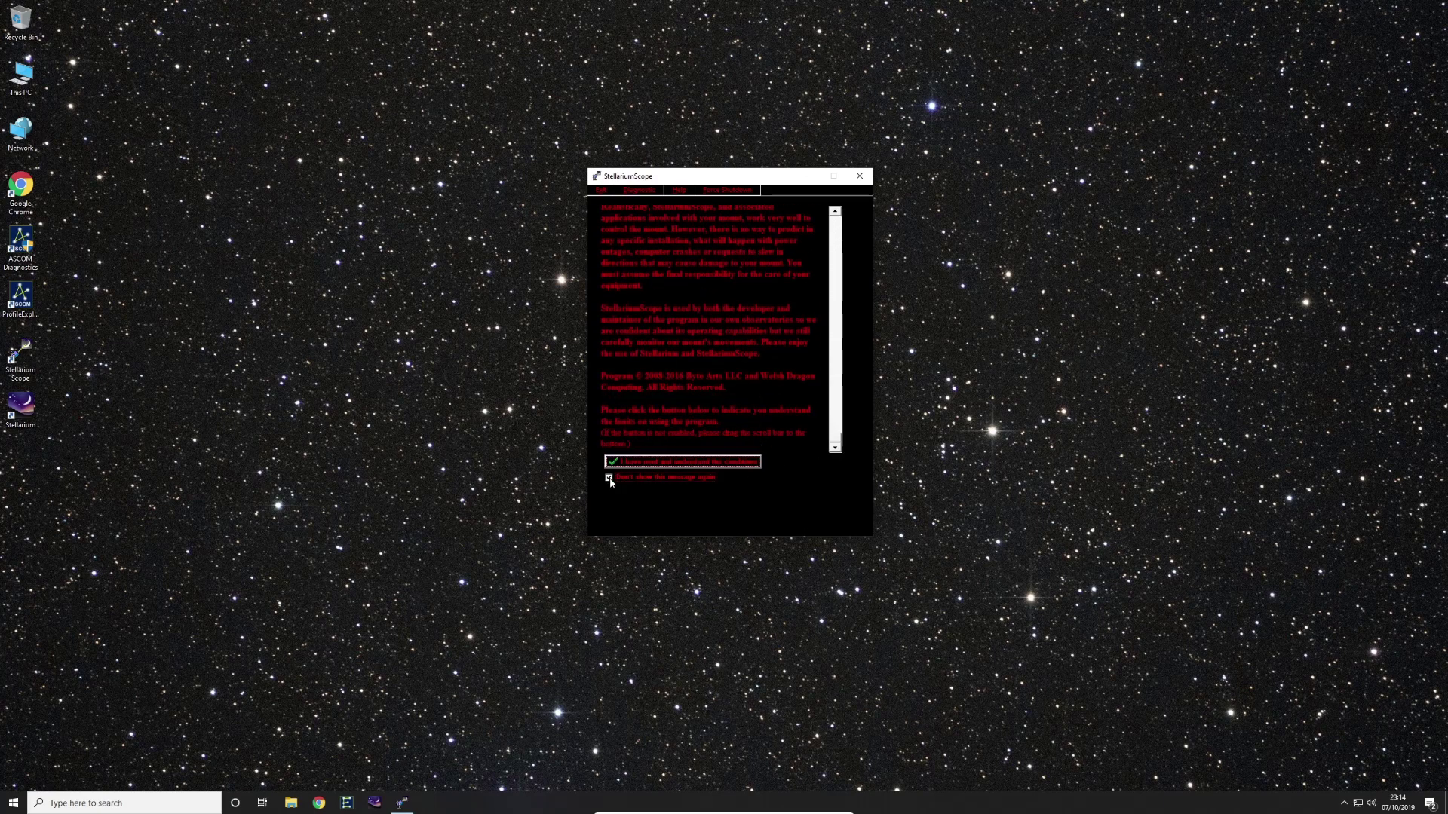
click(711, 467)
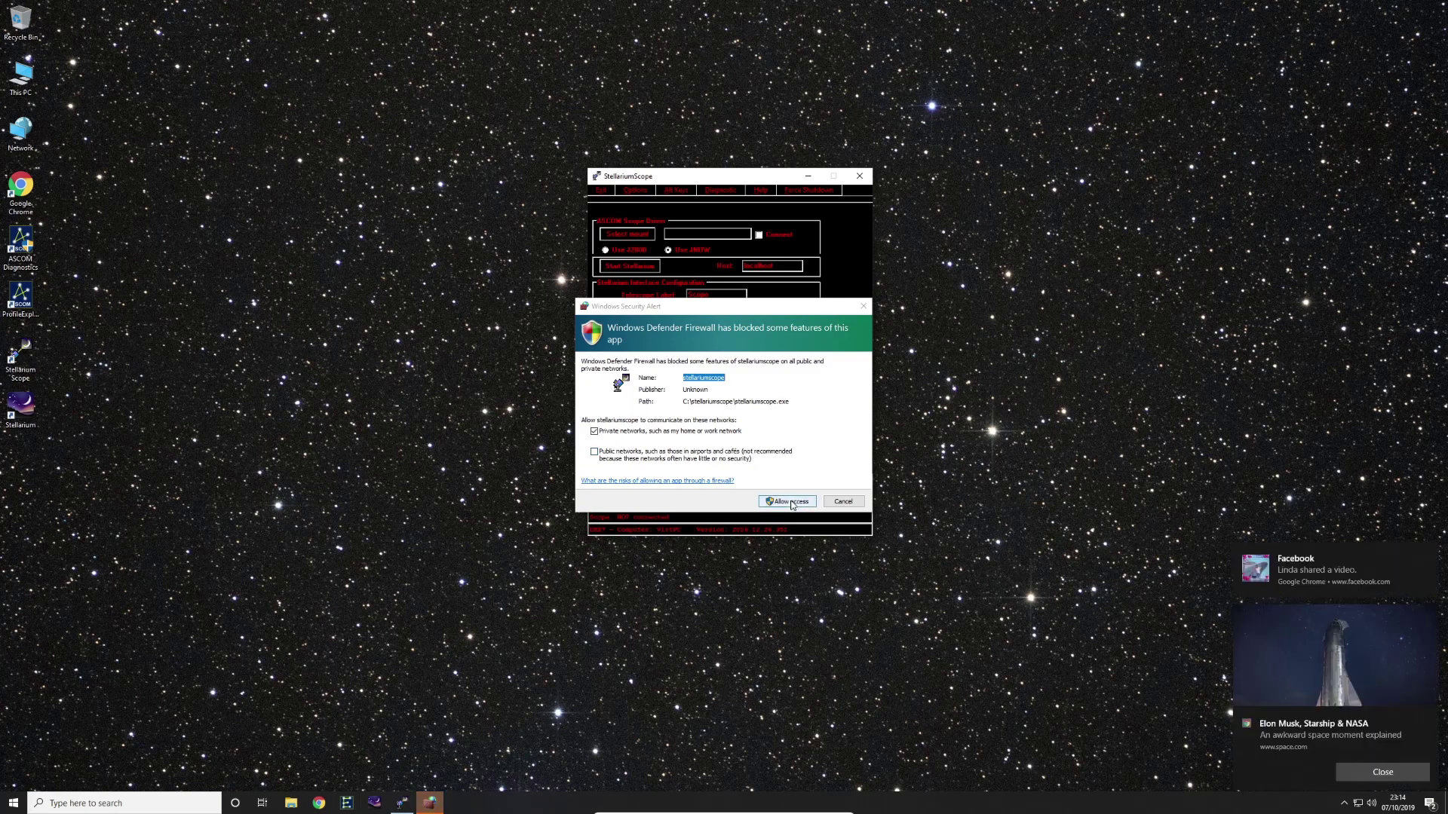
click(790, 502)
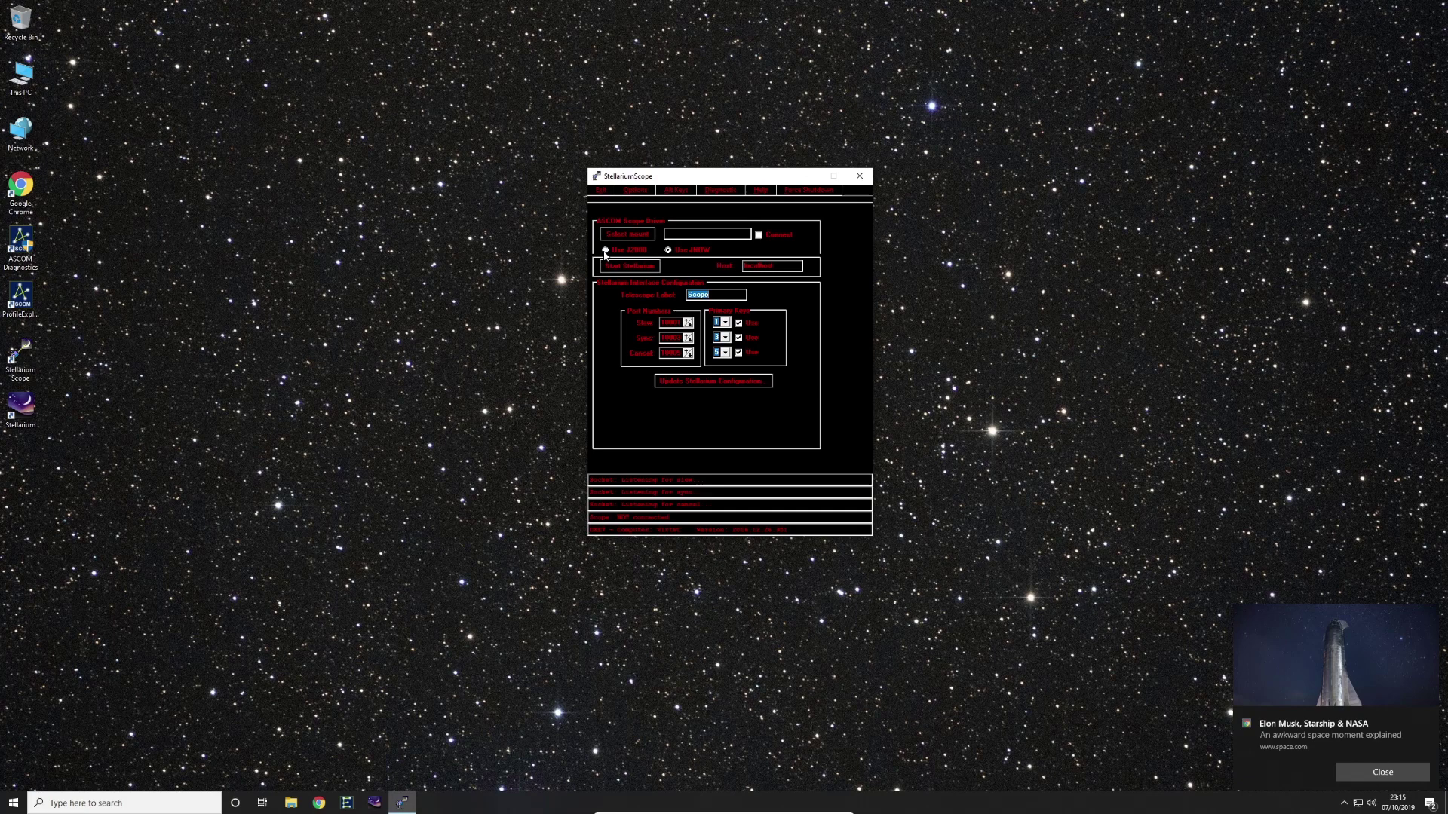
Use JNOW coordinates and select the EQMOD ASCOM Simulator as the mount, accepting its driver setup as it stands
click(669, 252)
click(634, 239)
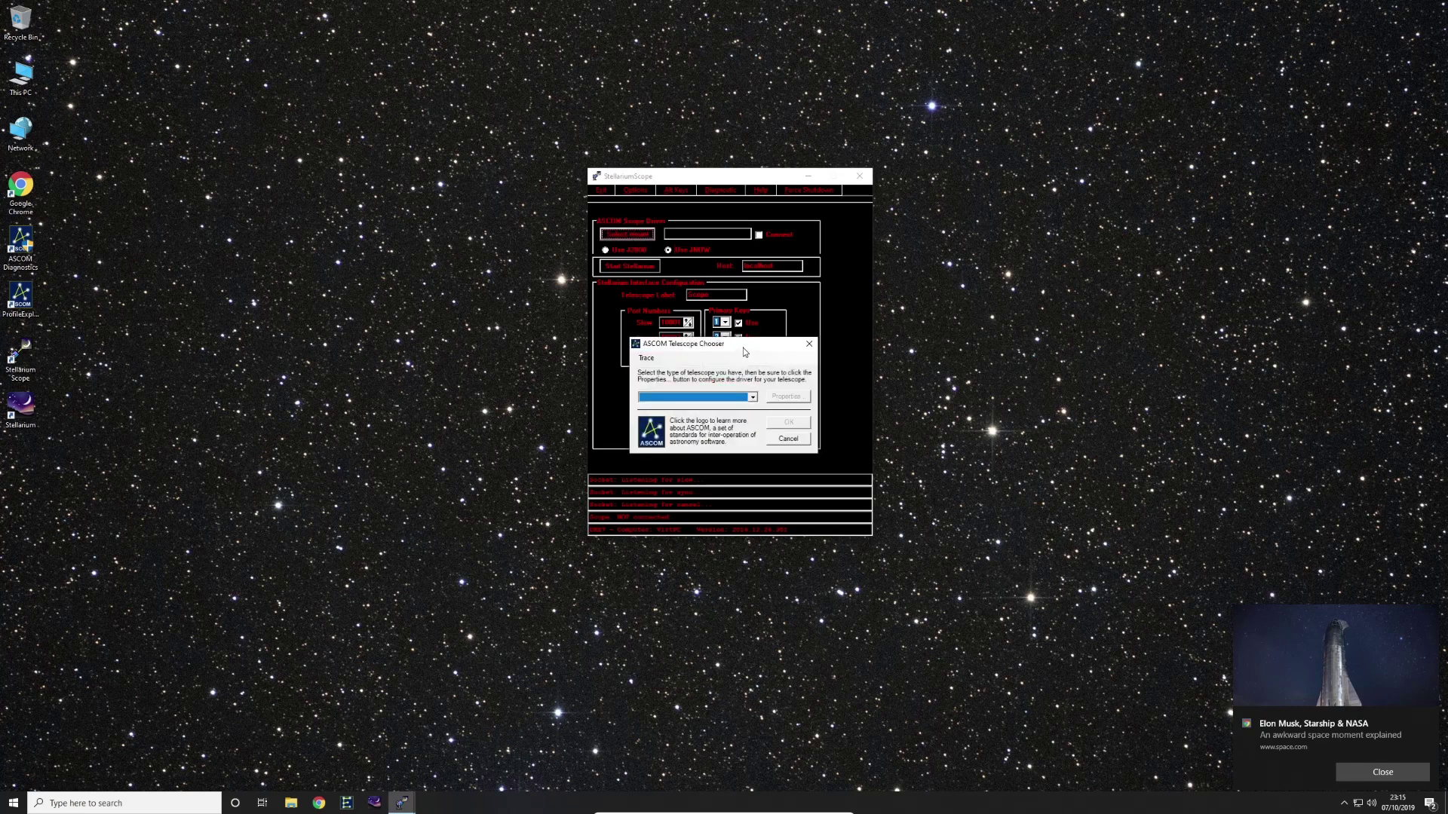
click(735, 291)
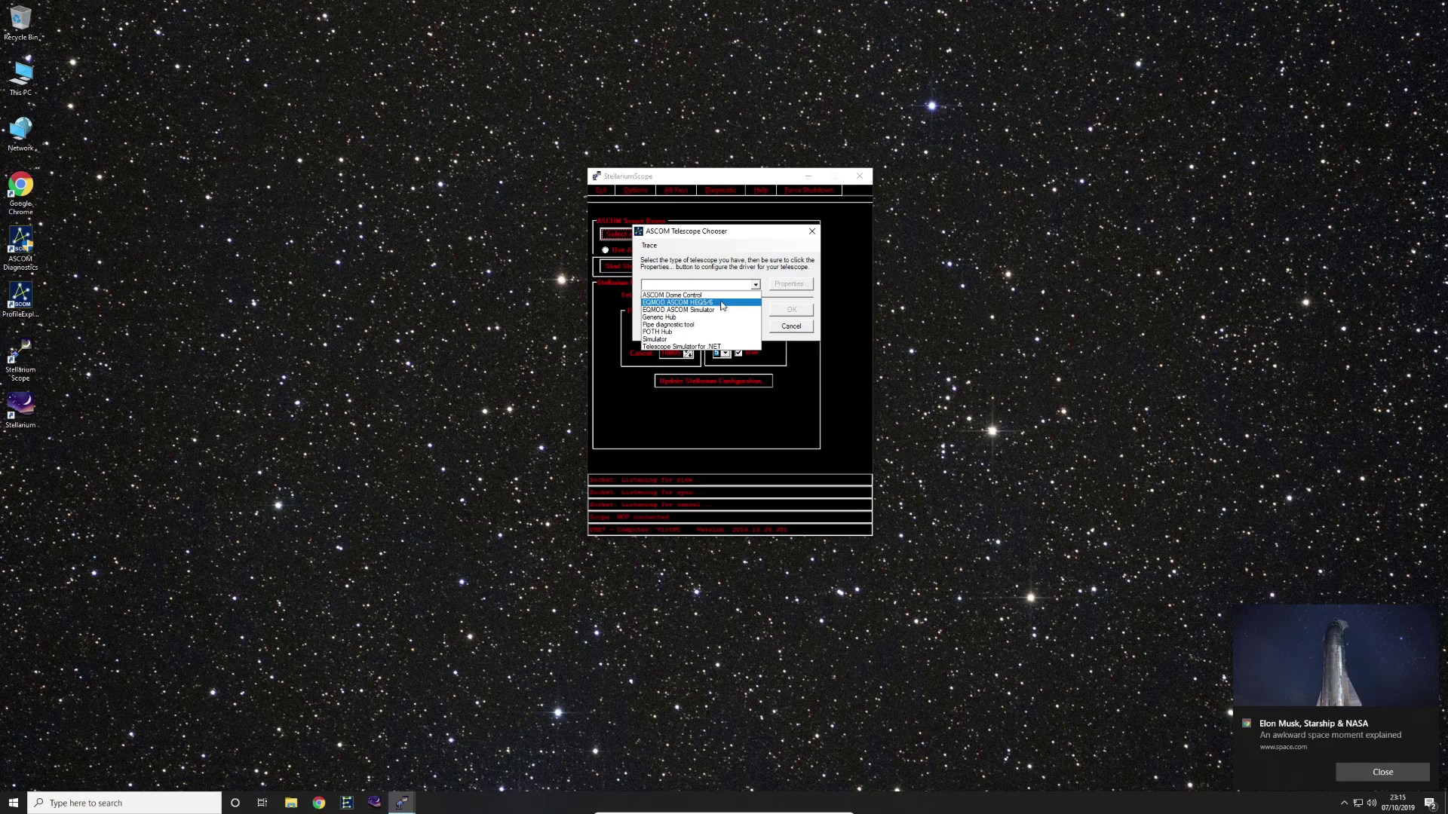
click(722, 303)
click(724, 286)
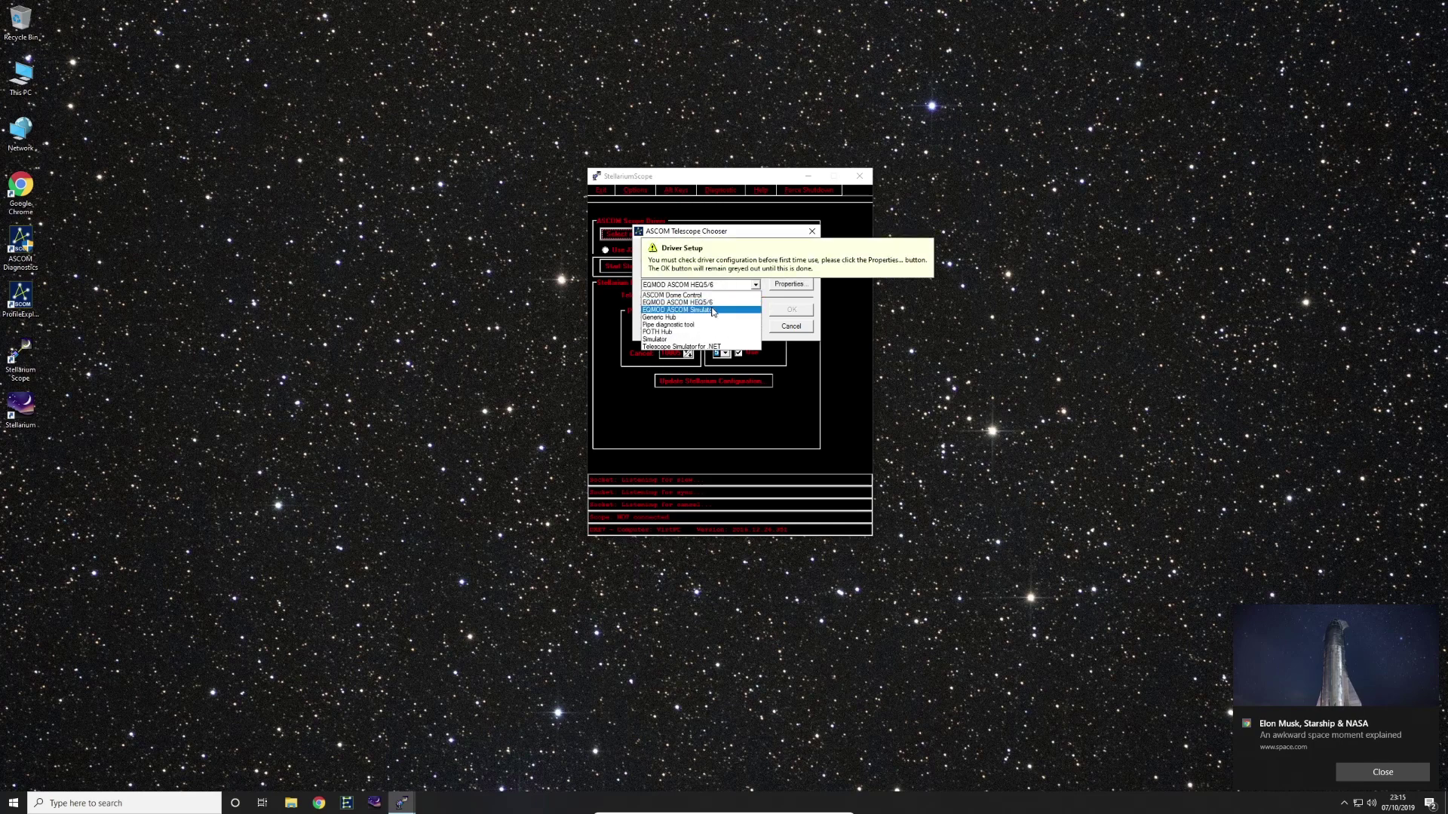
click(713, 312)
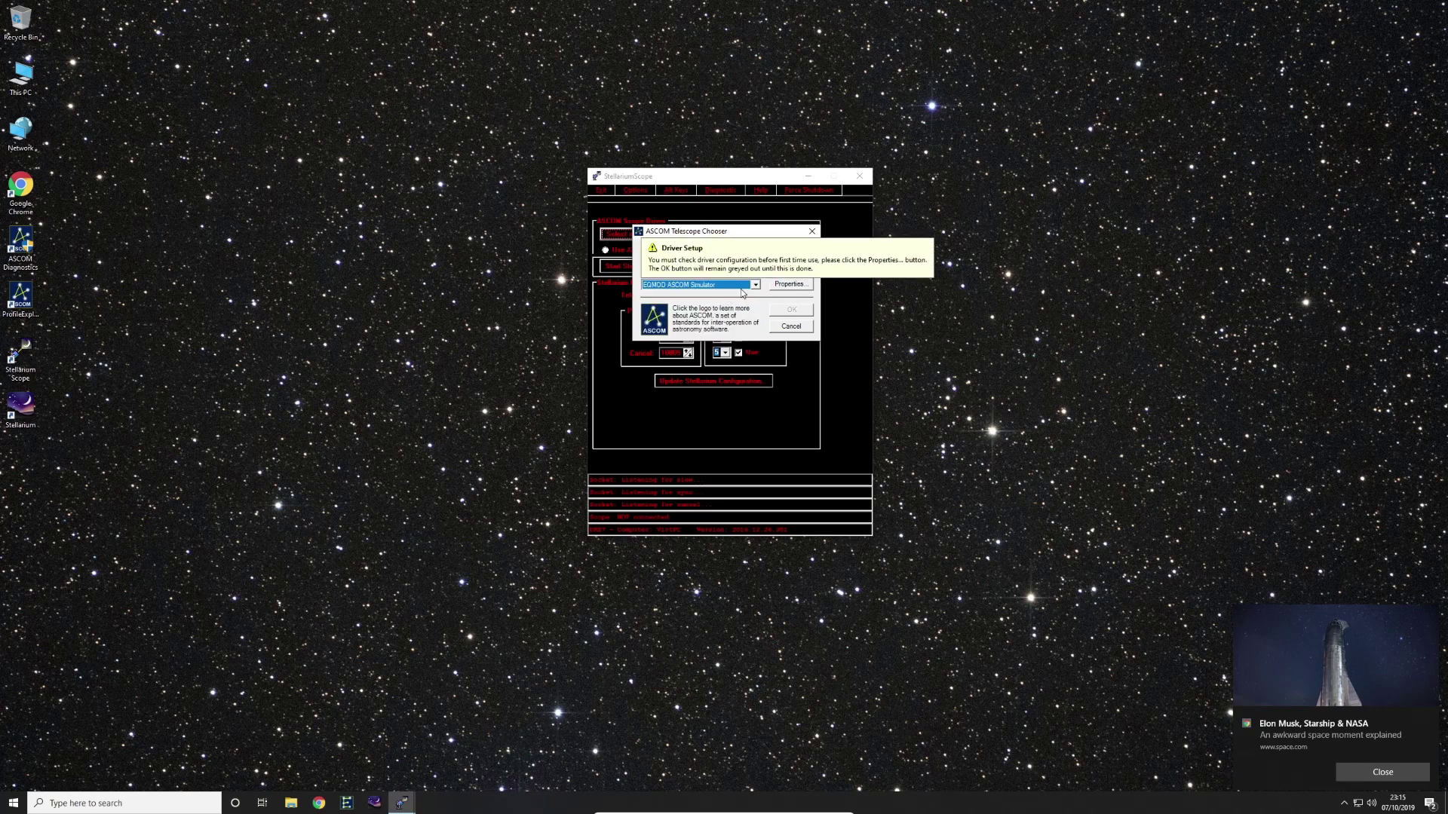
click(790, 285)
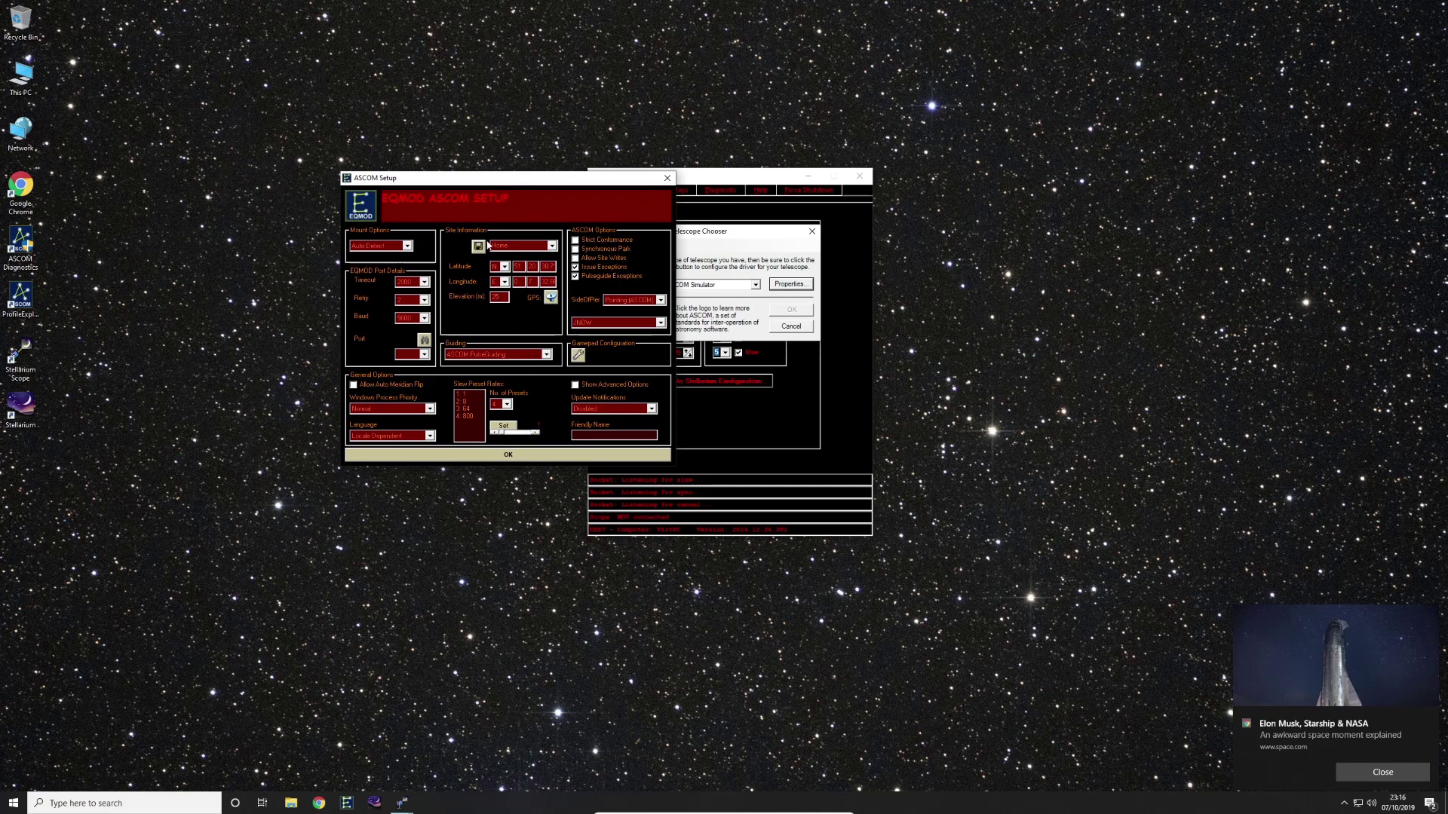
click(529, 454)
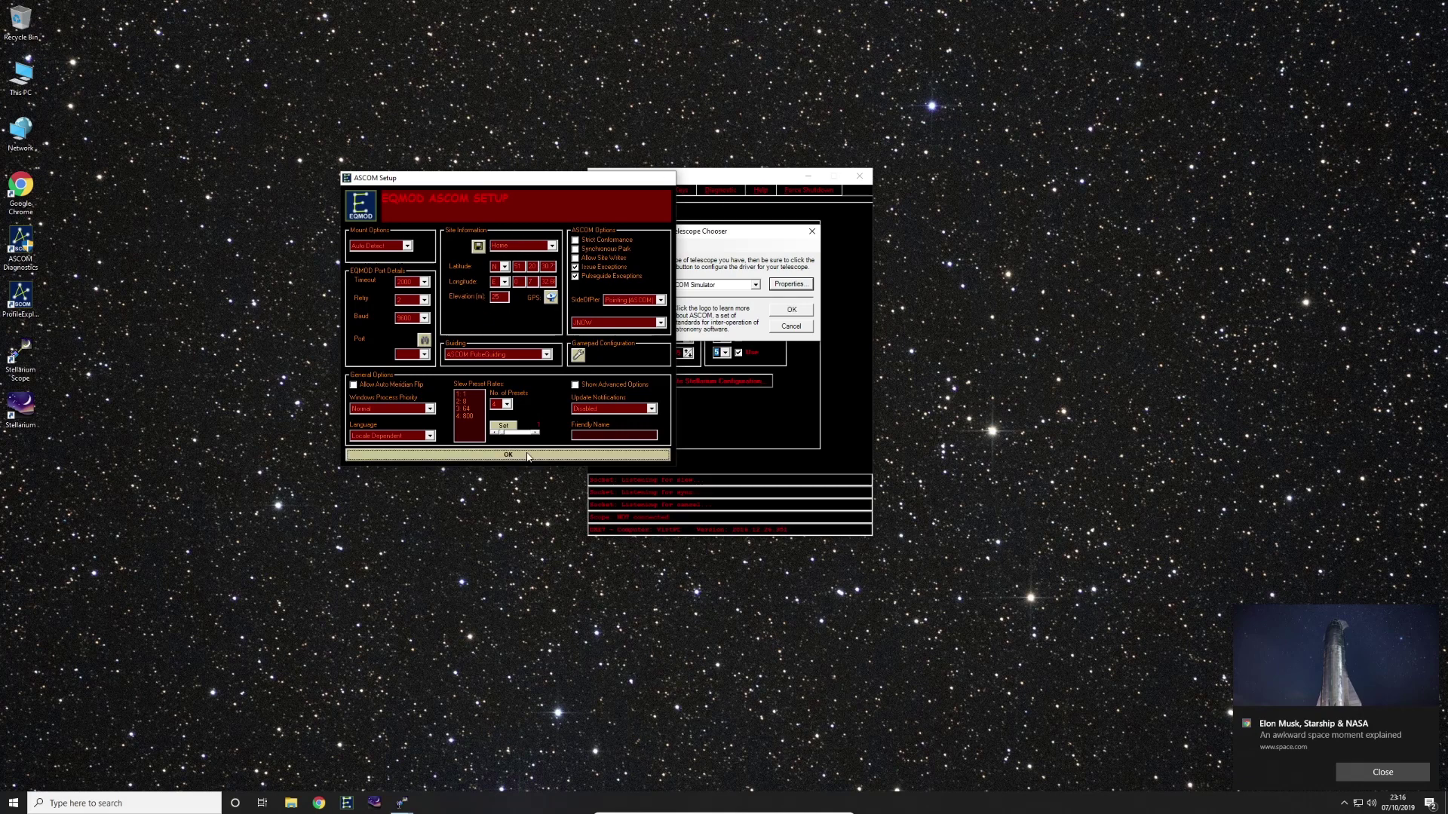
click(792, 309)
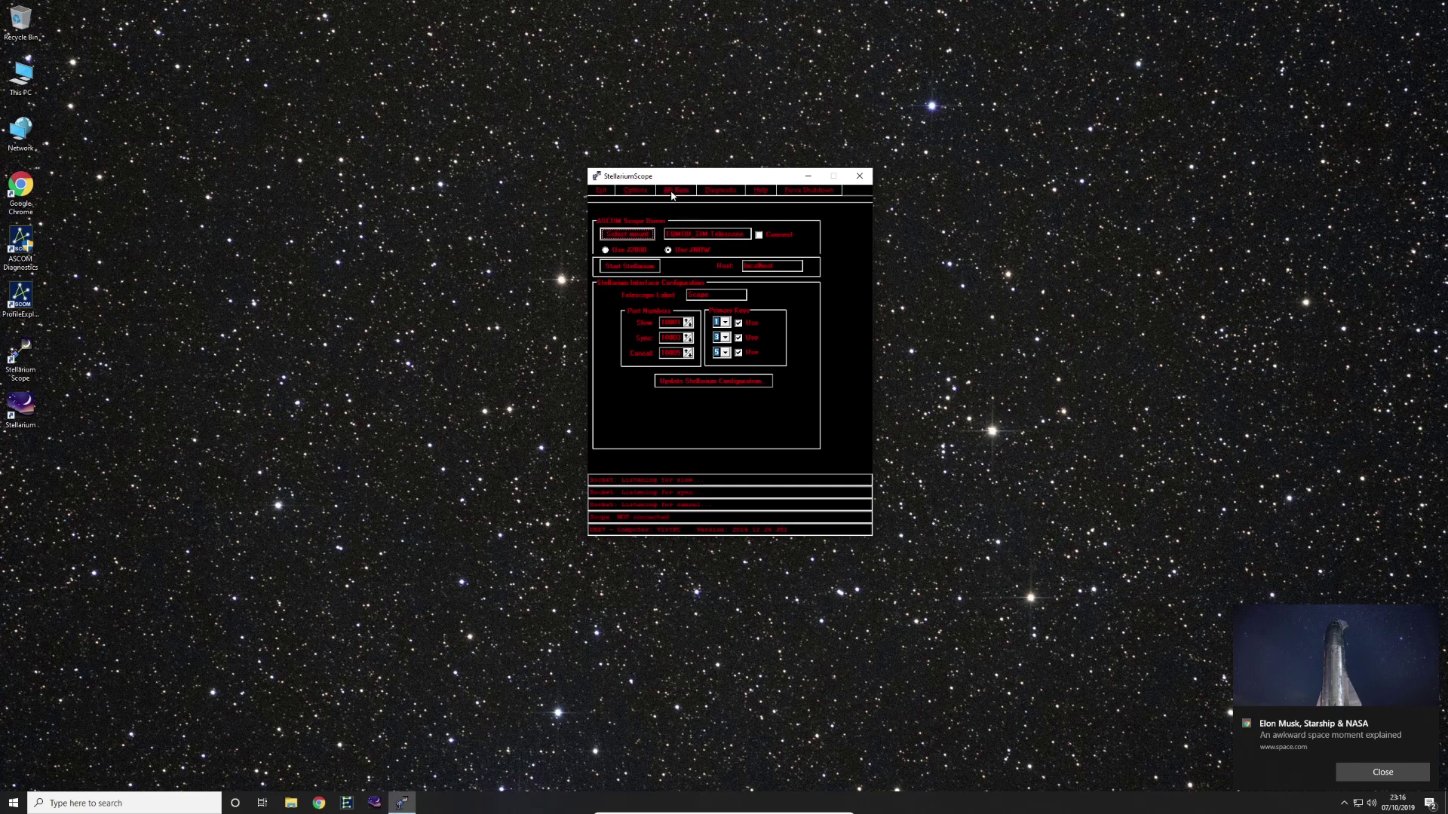
Edit the StellariumScope command line to use the stellarium application from the Stellarium folder in Program Files
click(648, 192)
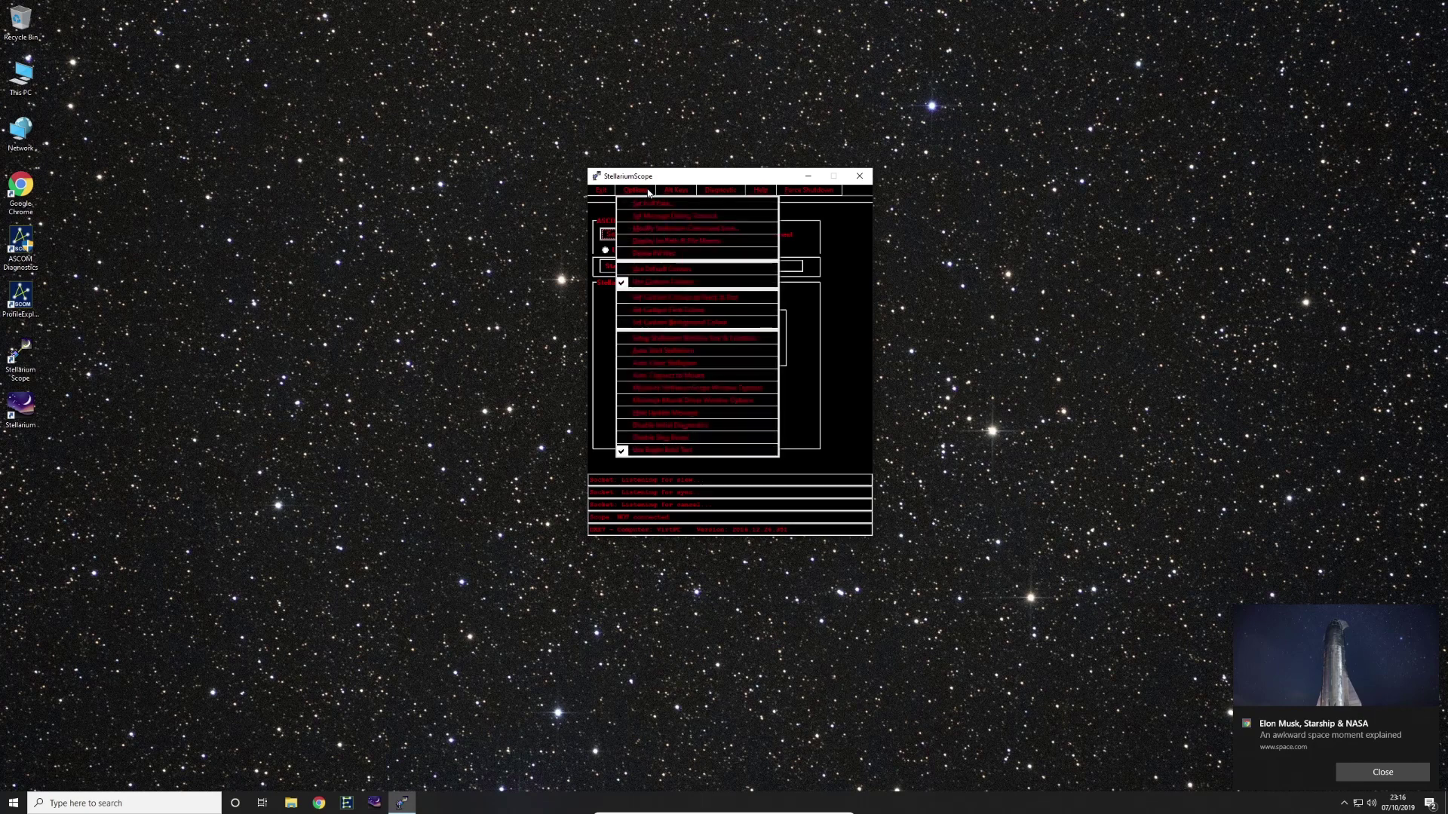
click(703, 228)
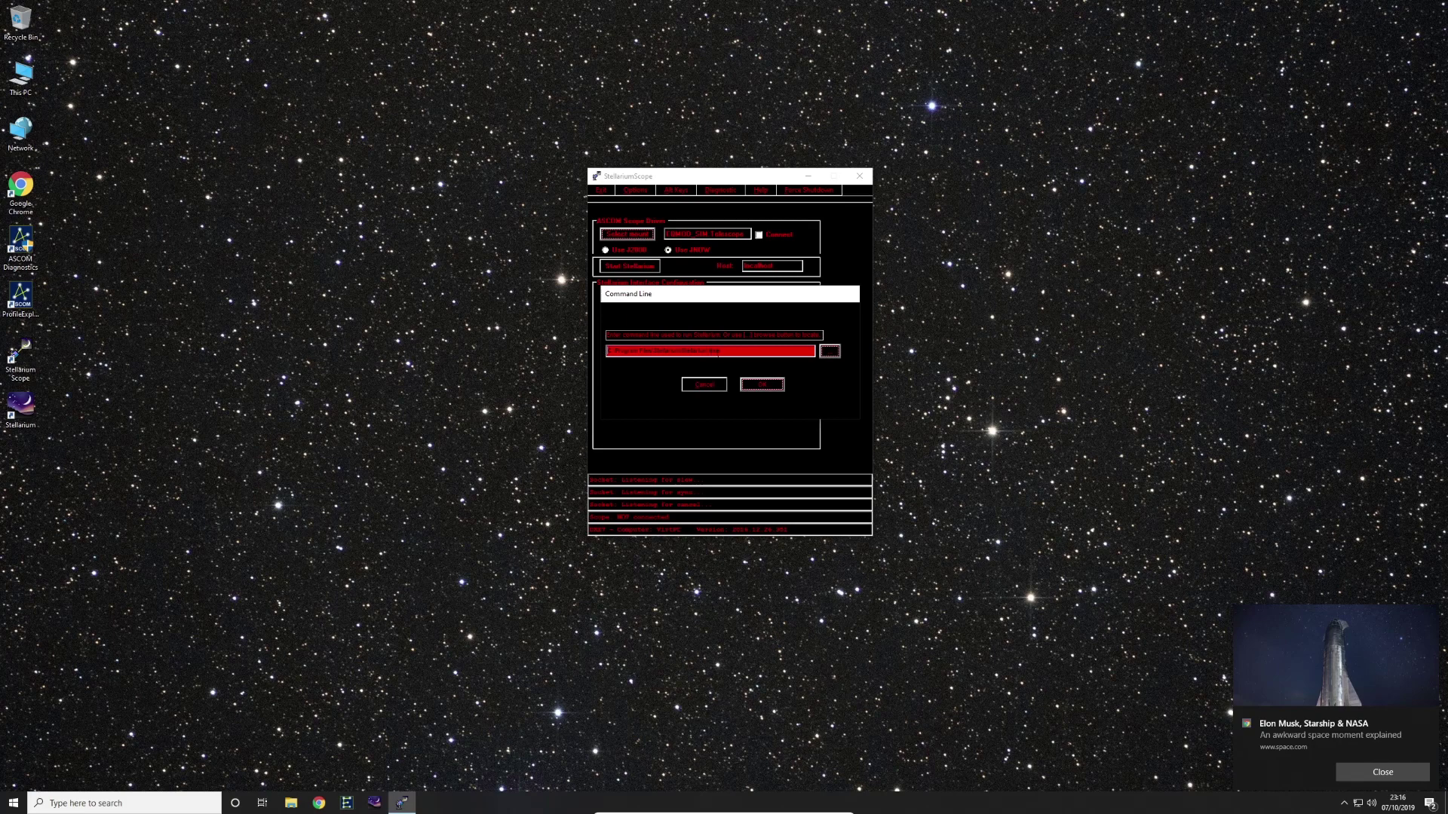
click(832, 356)
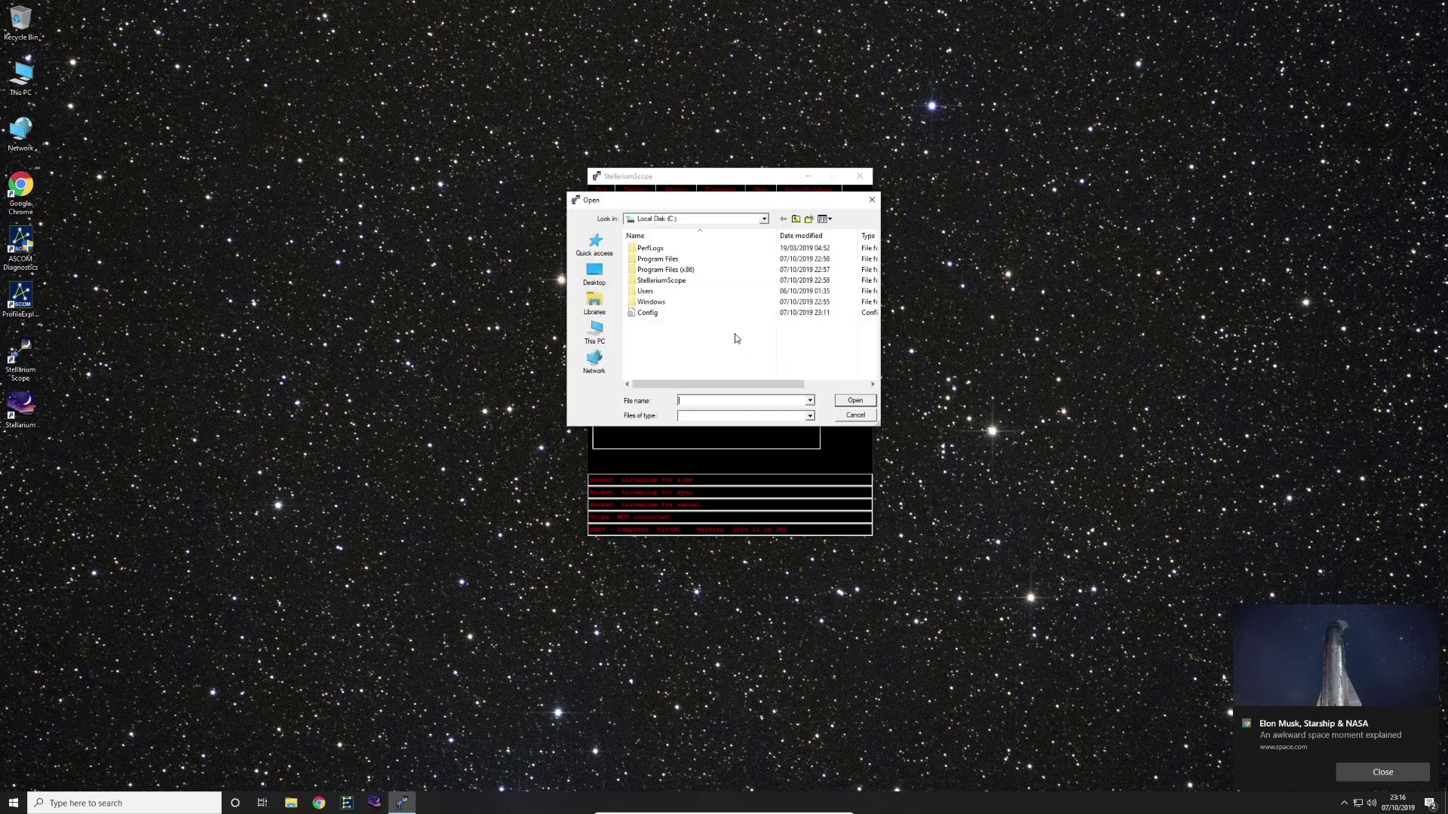
double_click(677, 260)
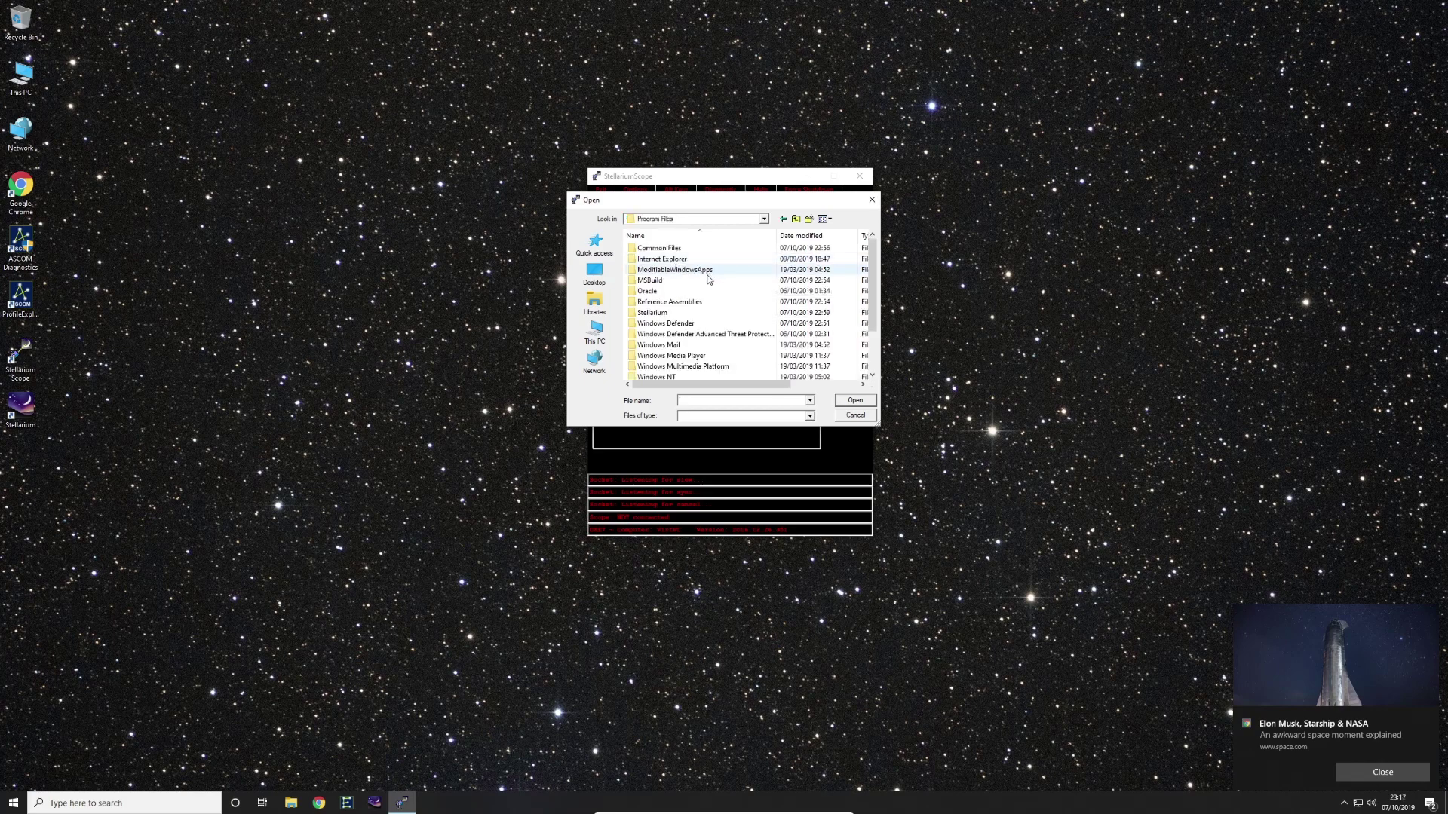
double_click(653, 315)
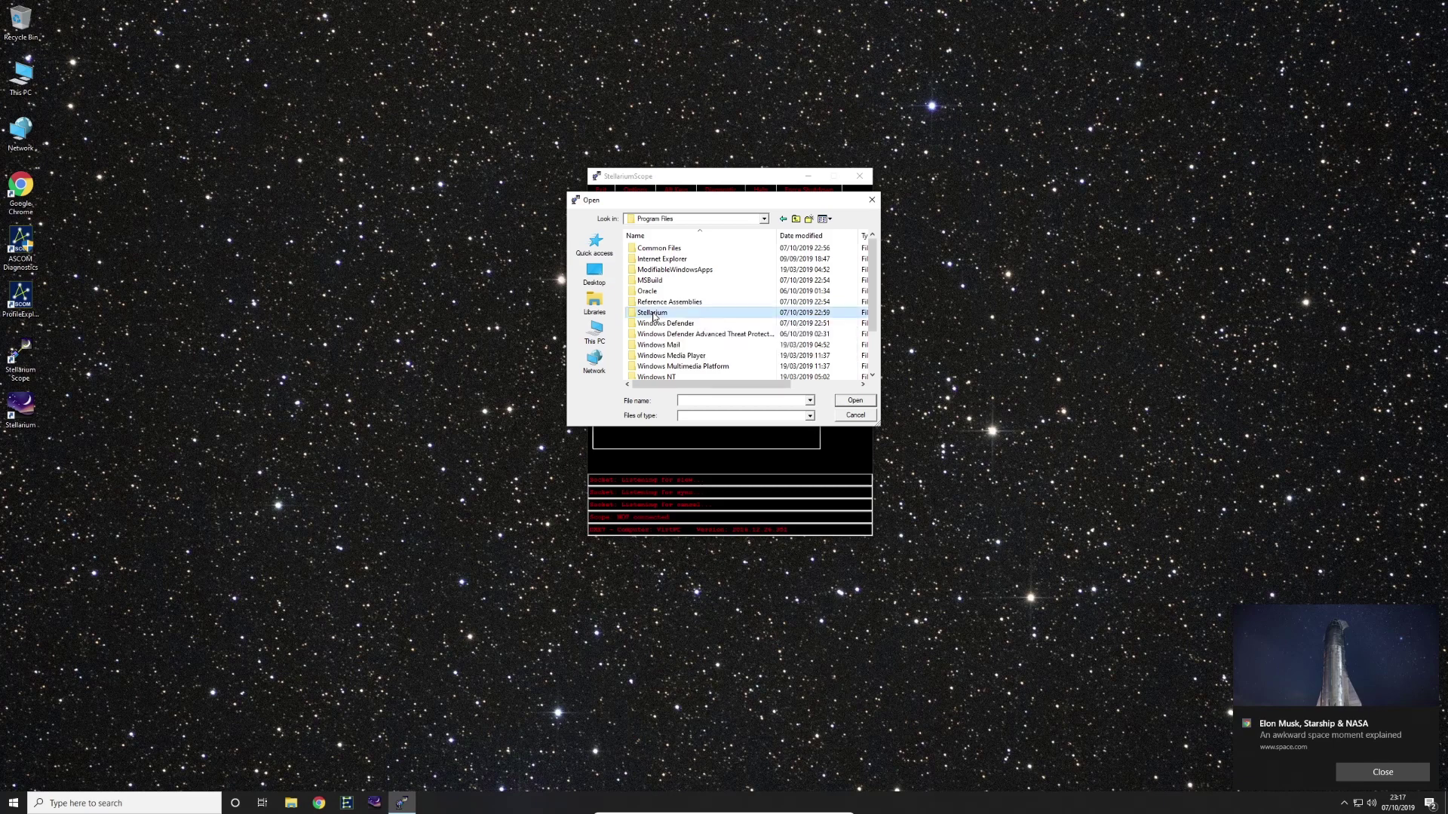
scroll(691, 314, down, 3)
scroll(695, 313, down, 20)
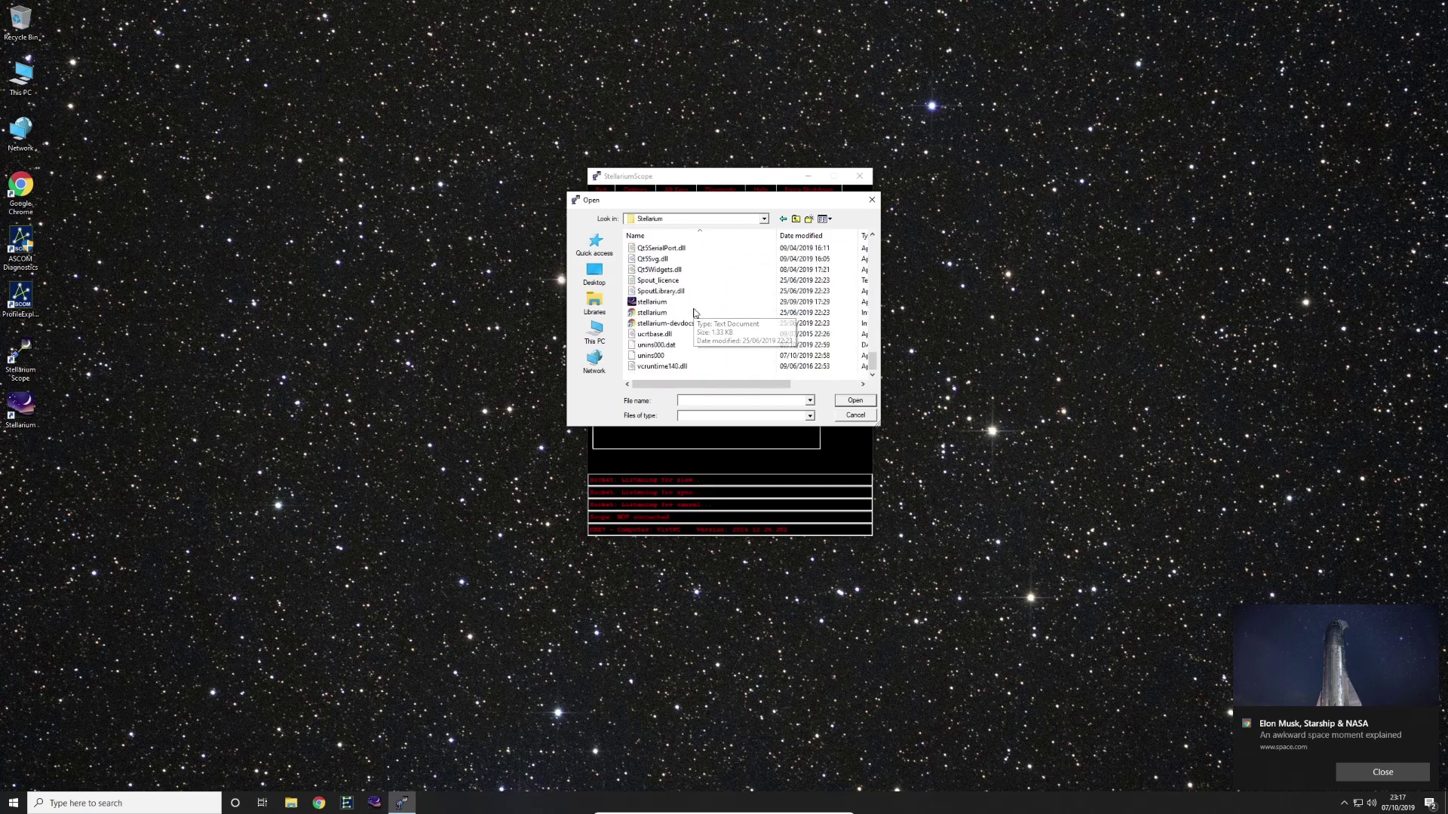
scroll(682, 311, down, 1)
click(656, 303)
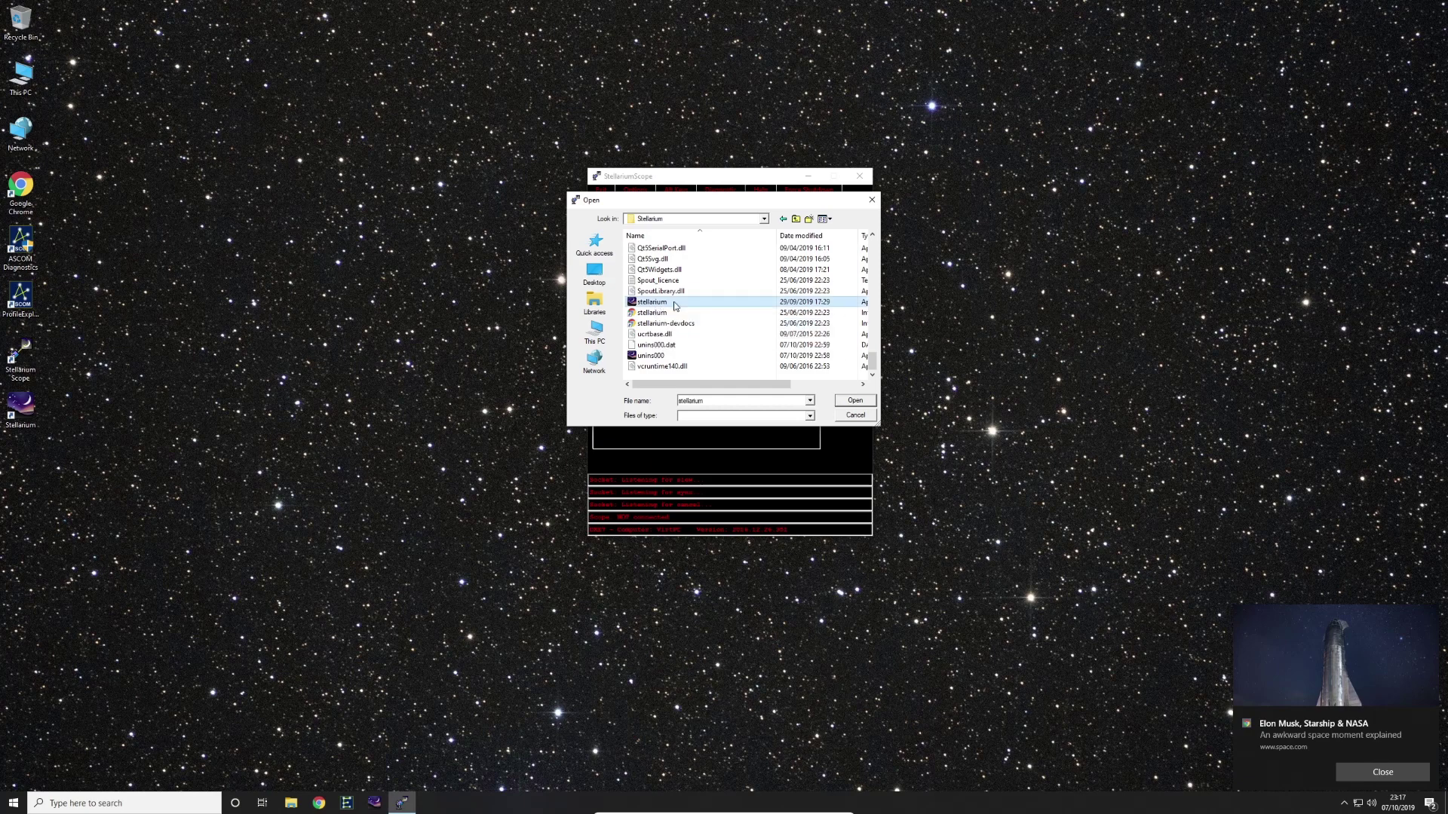
click(851, 402)
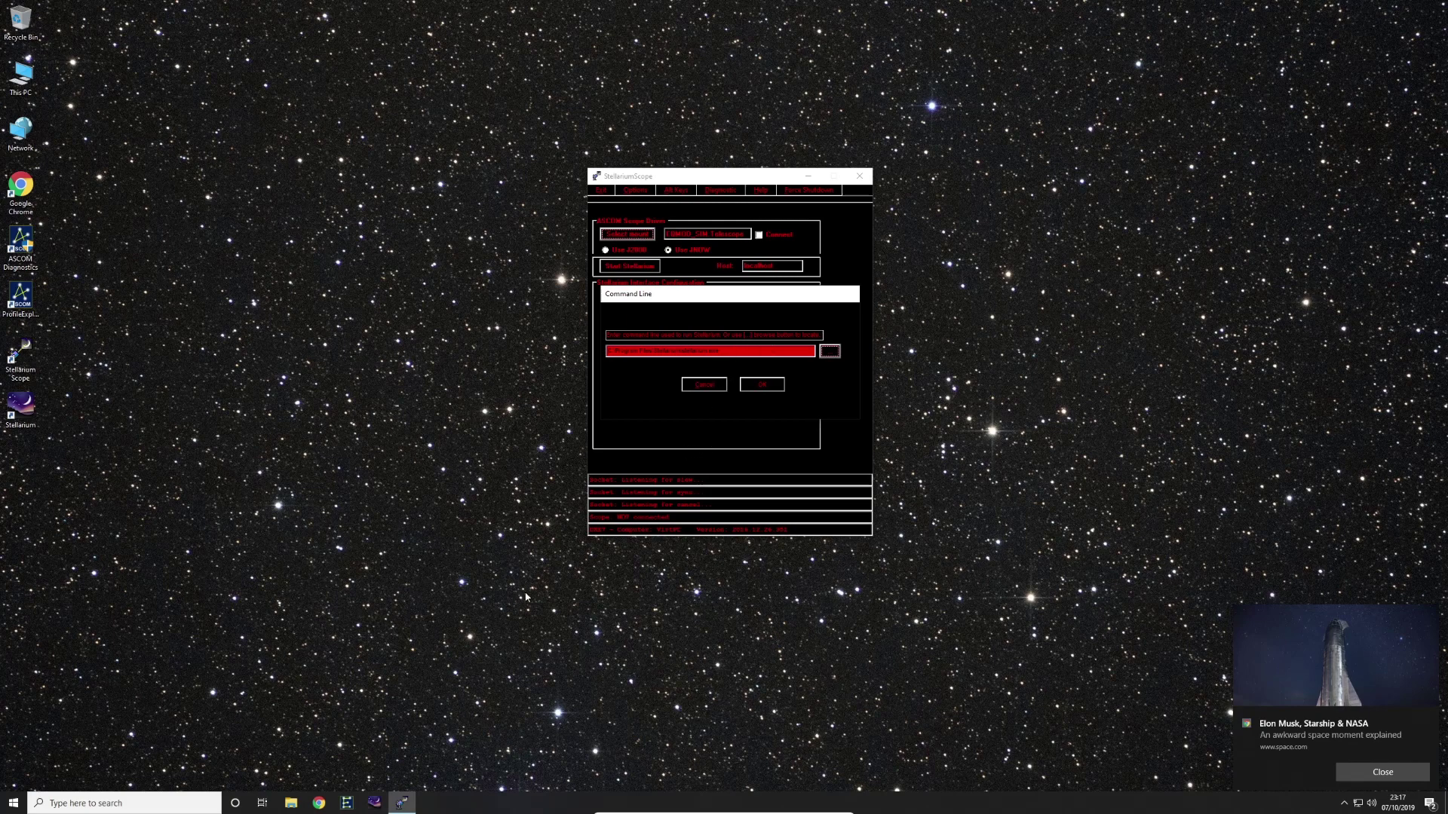
Copy the MESA mode launch arguments from the target path of the pinned Stellarium (MESA mode) shortcut and close its properties
mouse_move(402, 801)
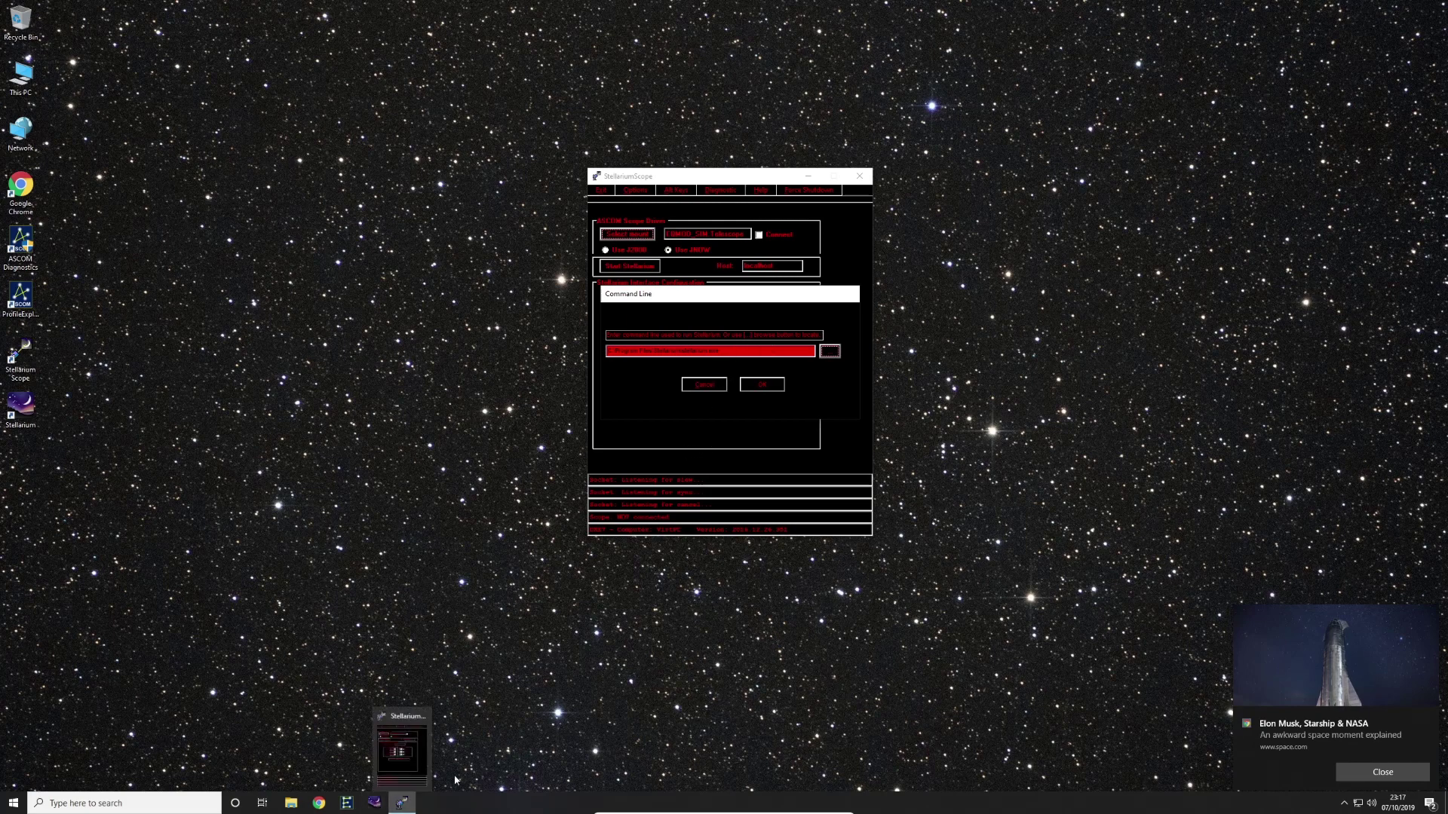
right_click(374, 804)
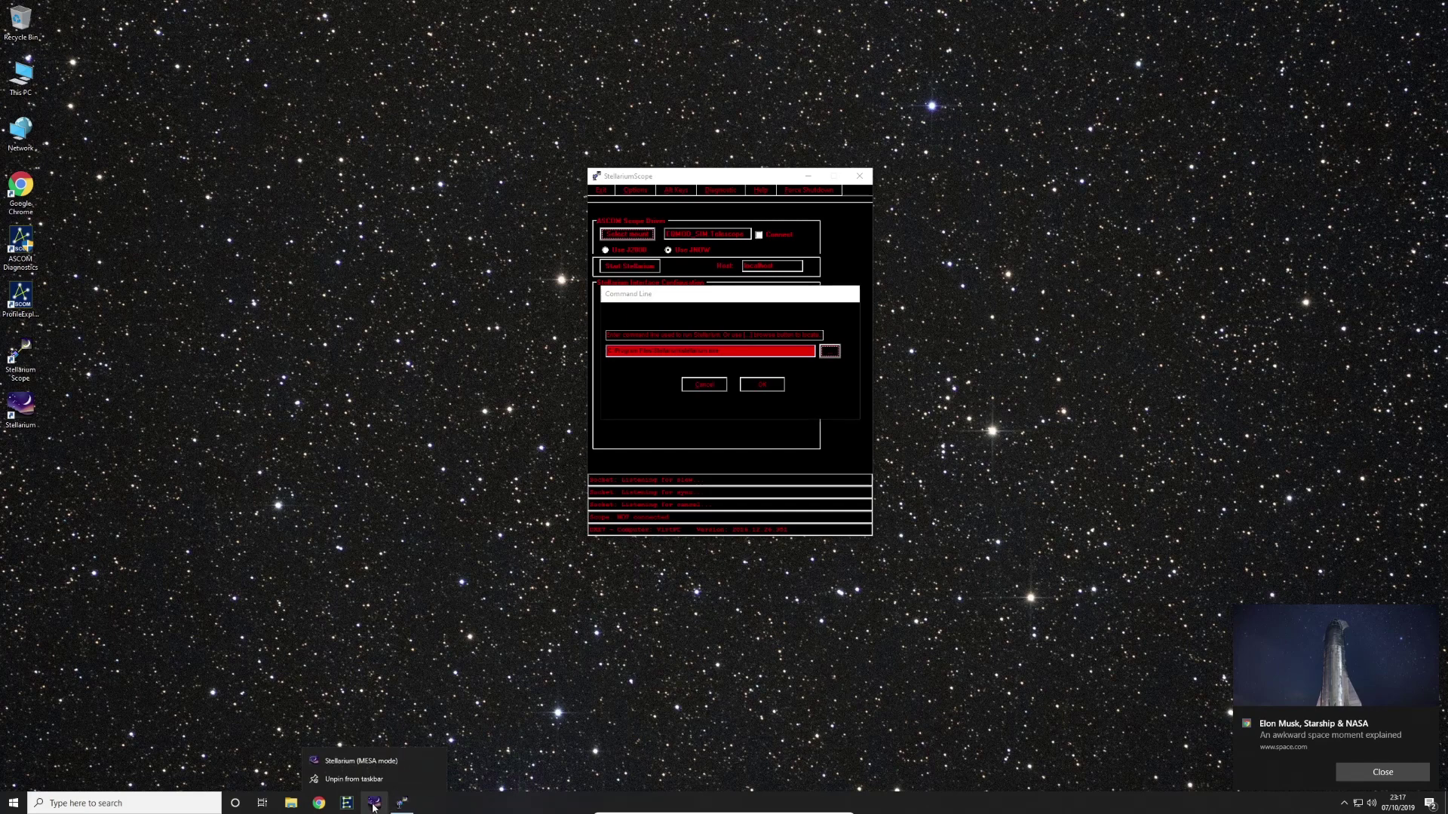
right_click(370, 763)
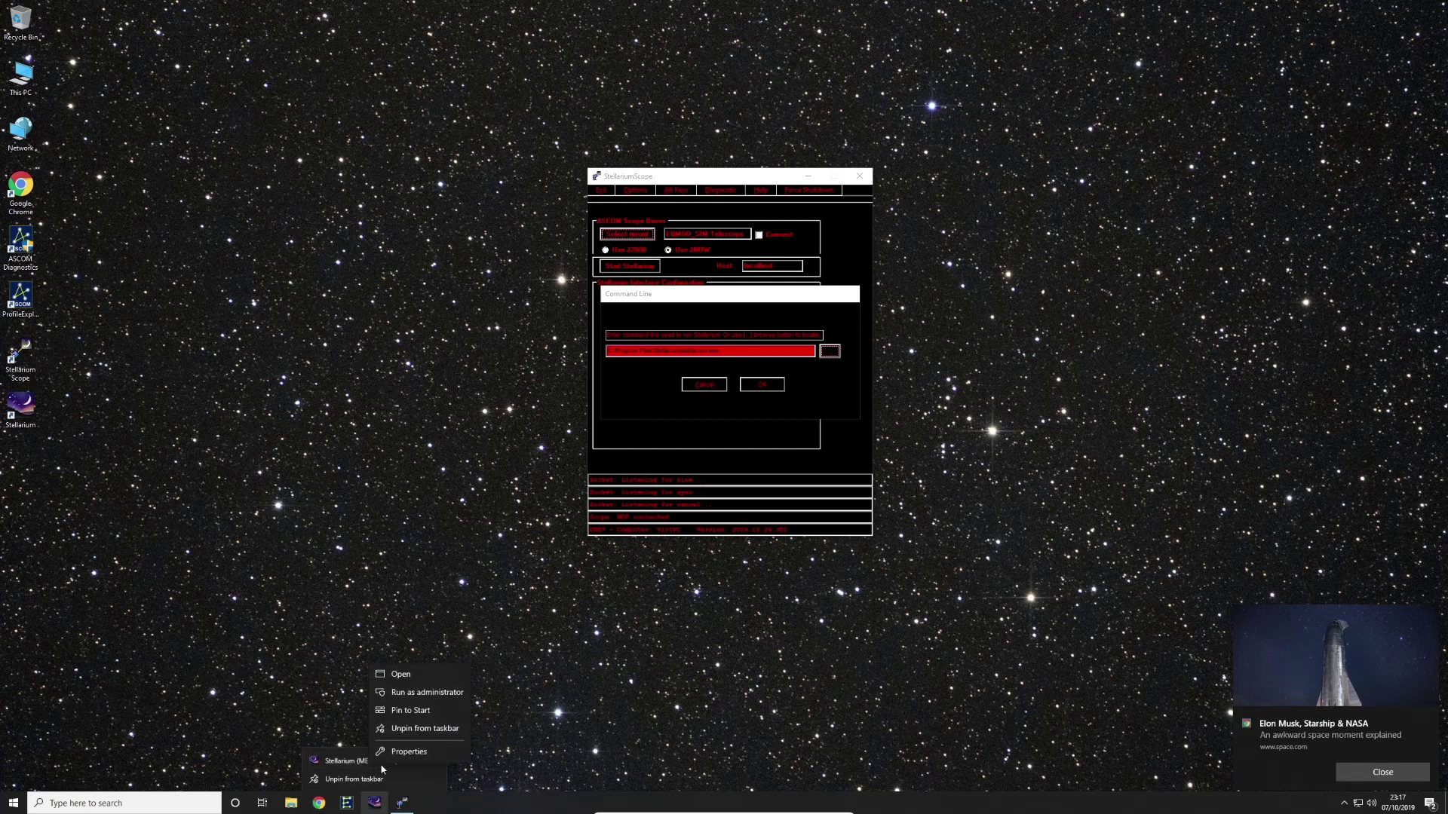
click(417, 754)
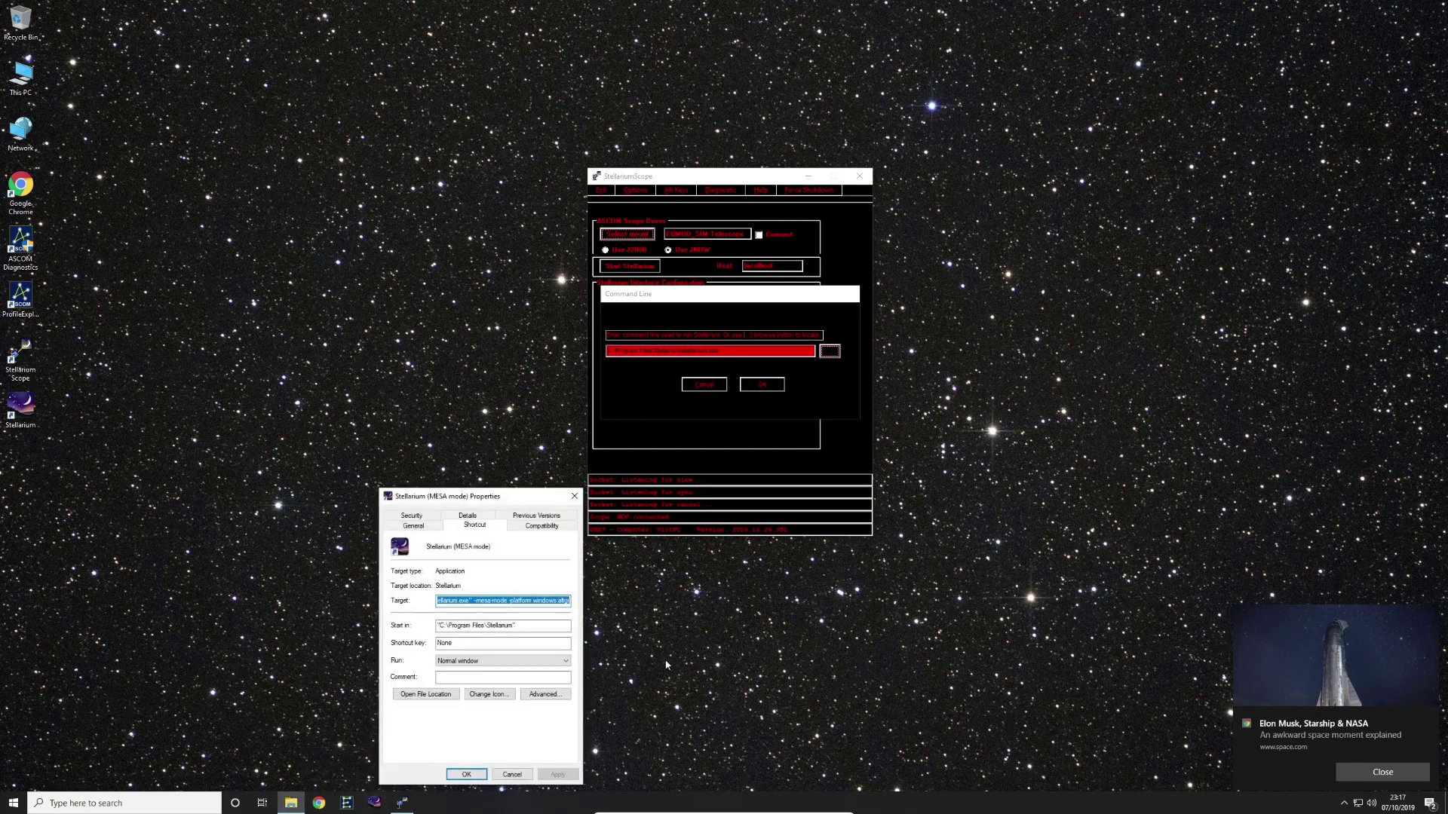
click(472, 603)
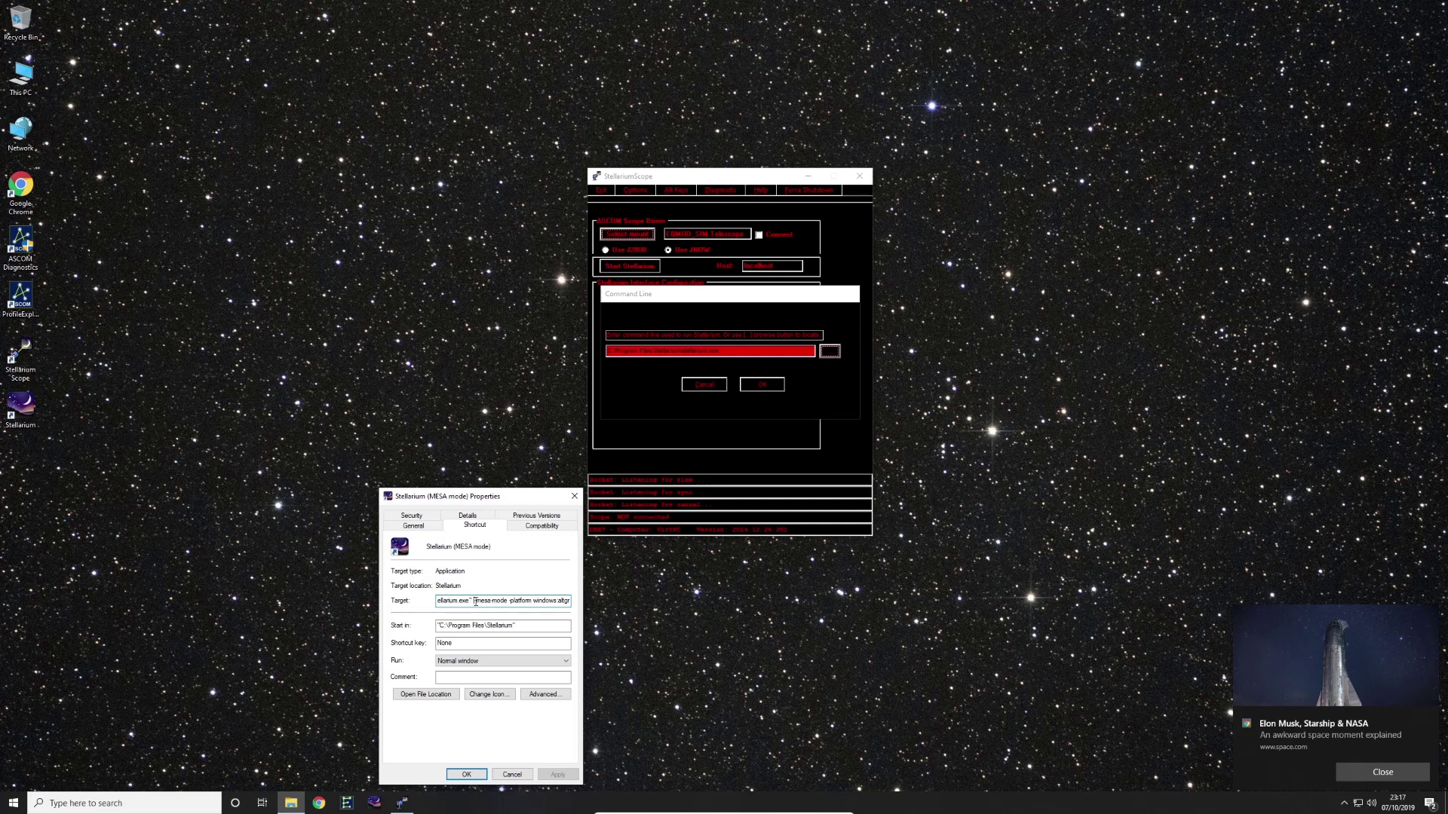
drag(475, 601, 581, 604)
right_click(492, 602)
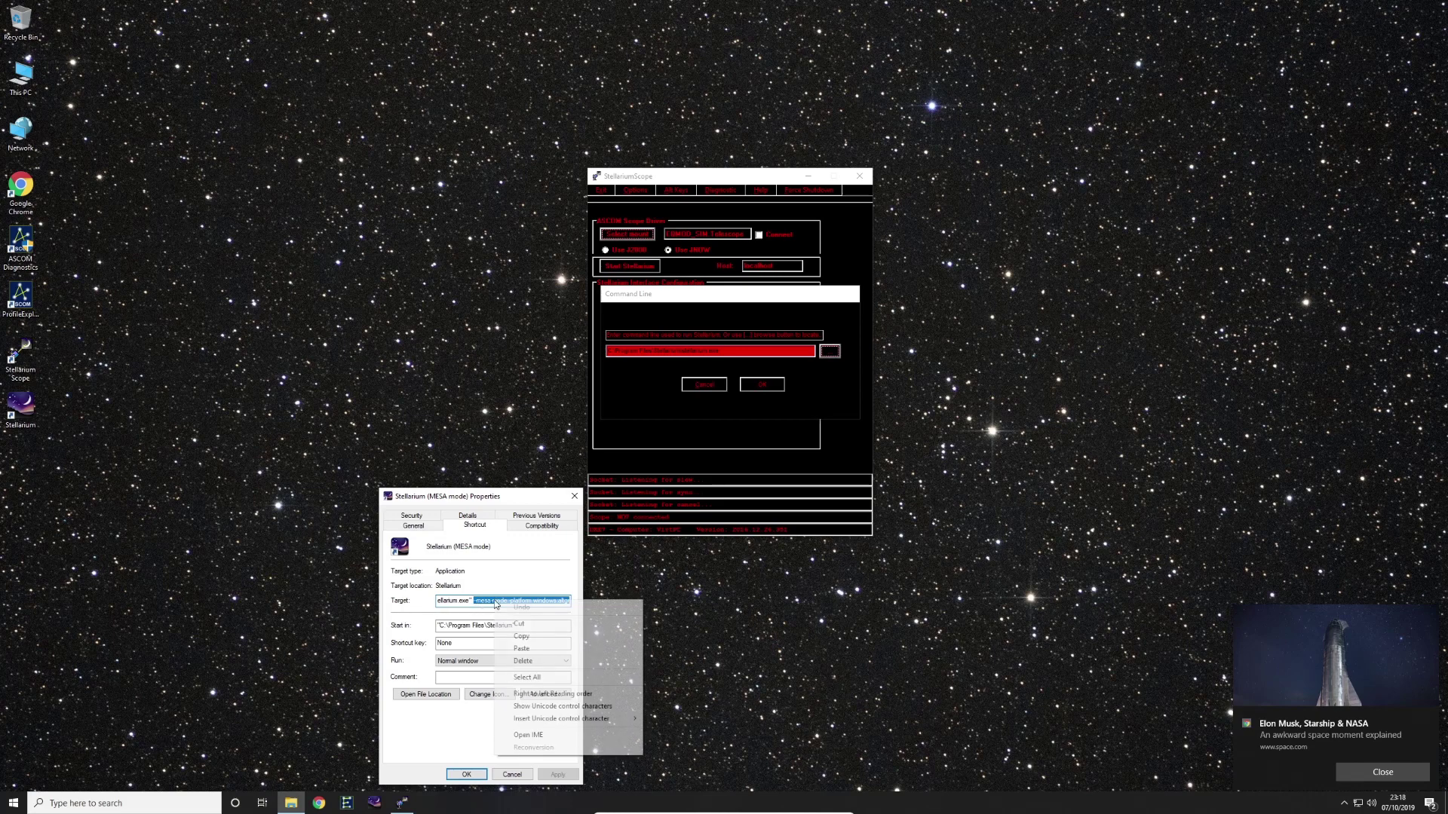
click(518, 638)
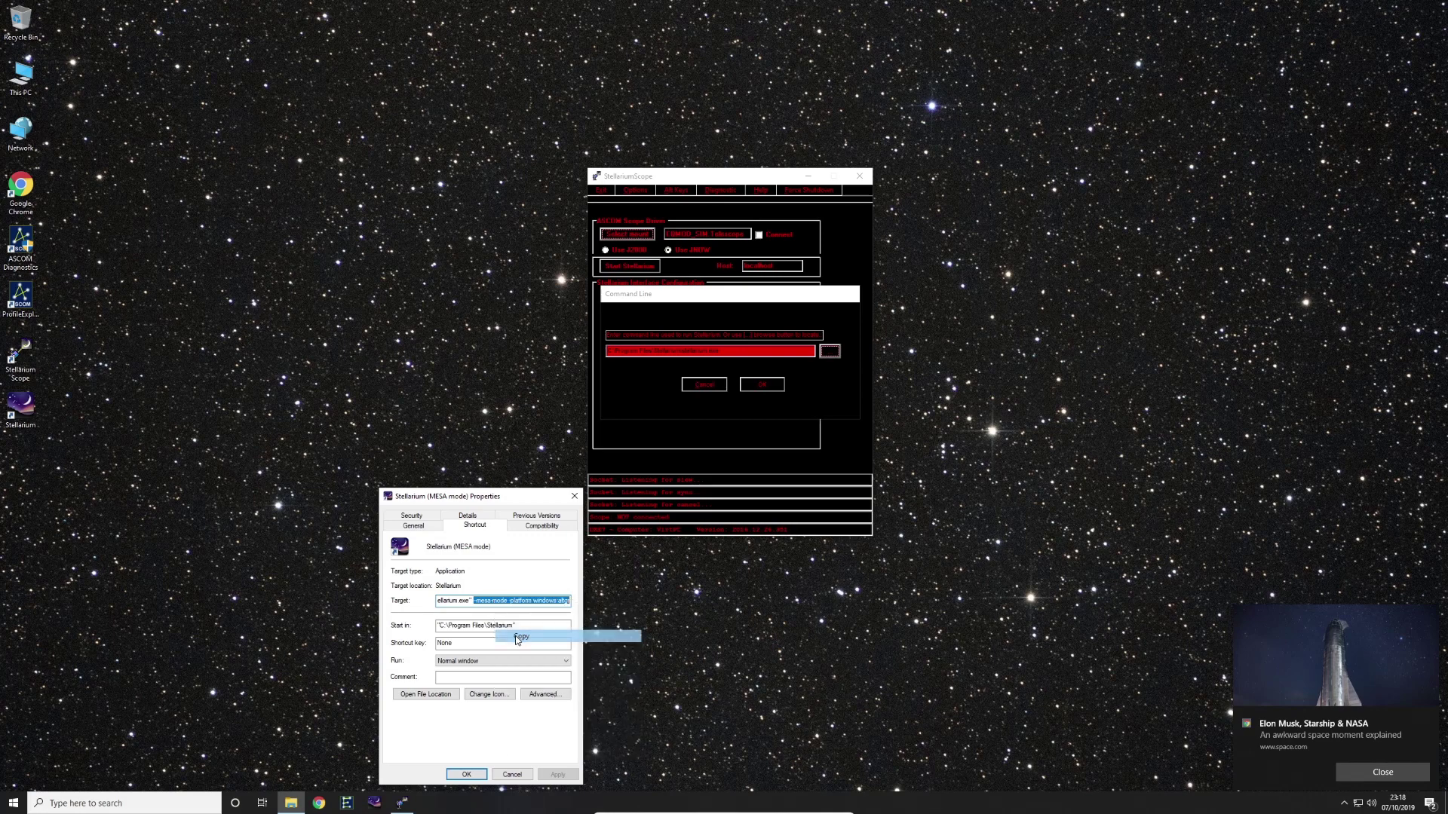
click(466, 775)
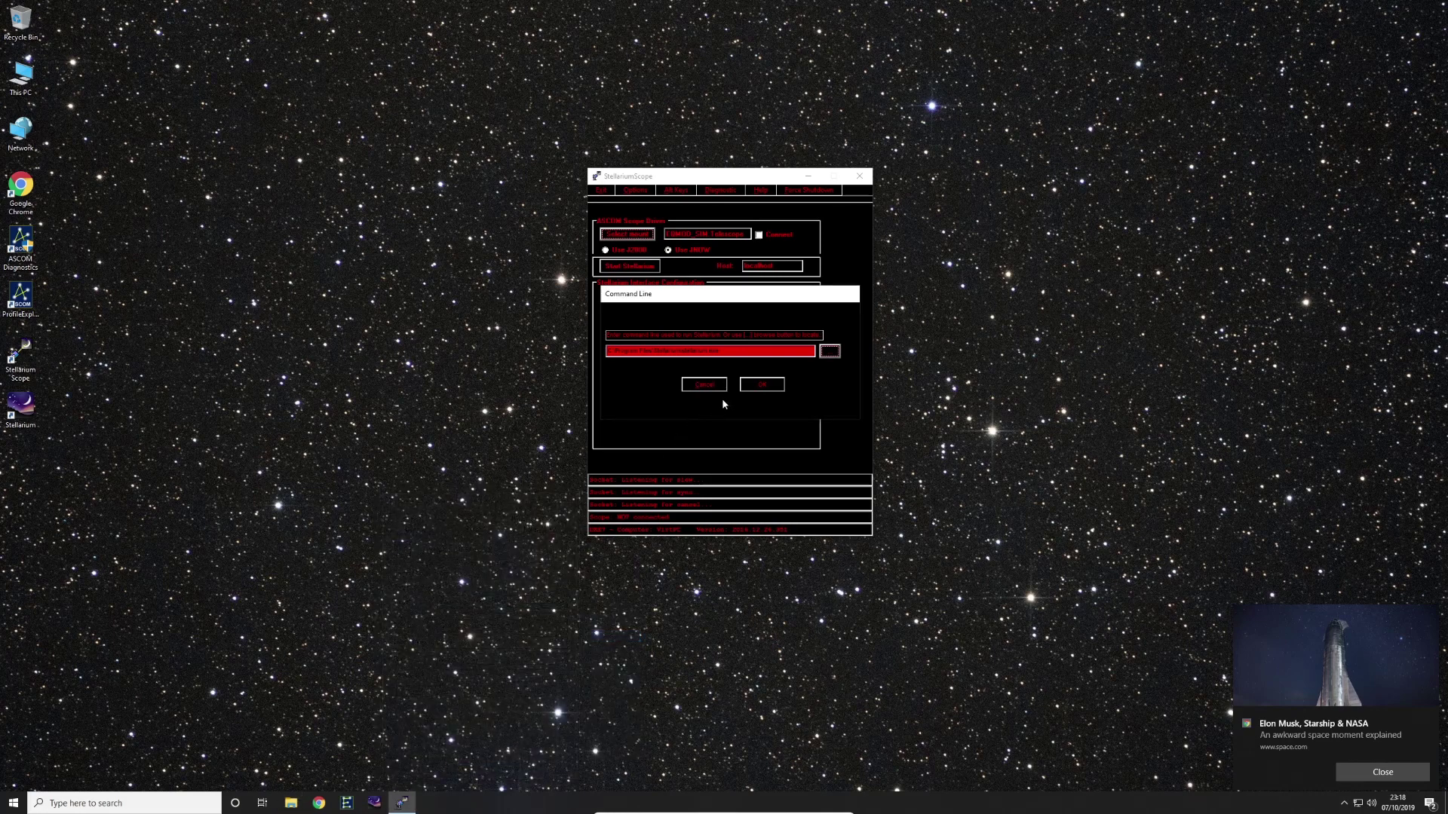
Append the copied MESA mode arguments to the Stellarium path in the command line setting and save it
click(734, 352)
right_click(746, 353)
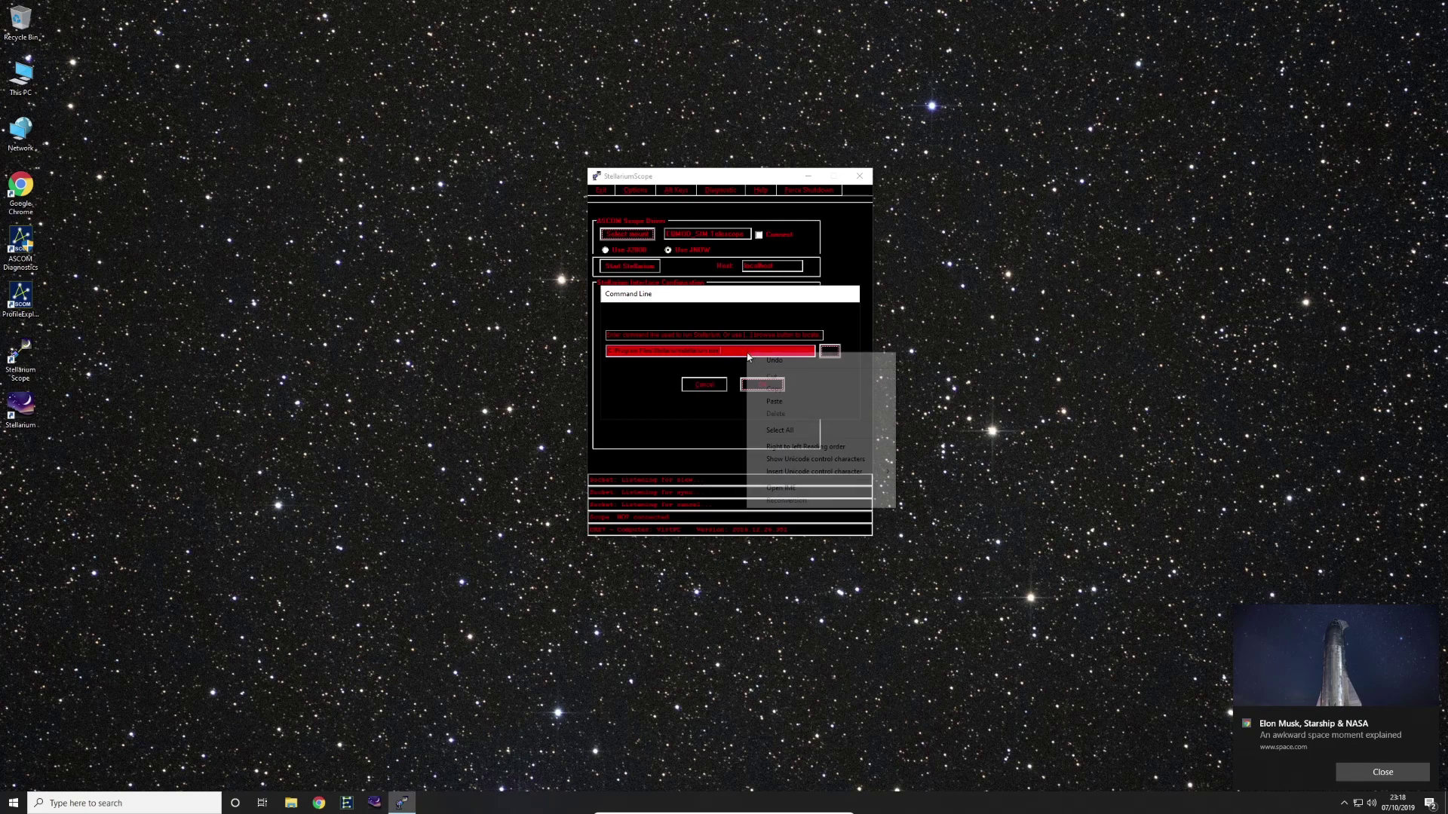
click(788, 400)
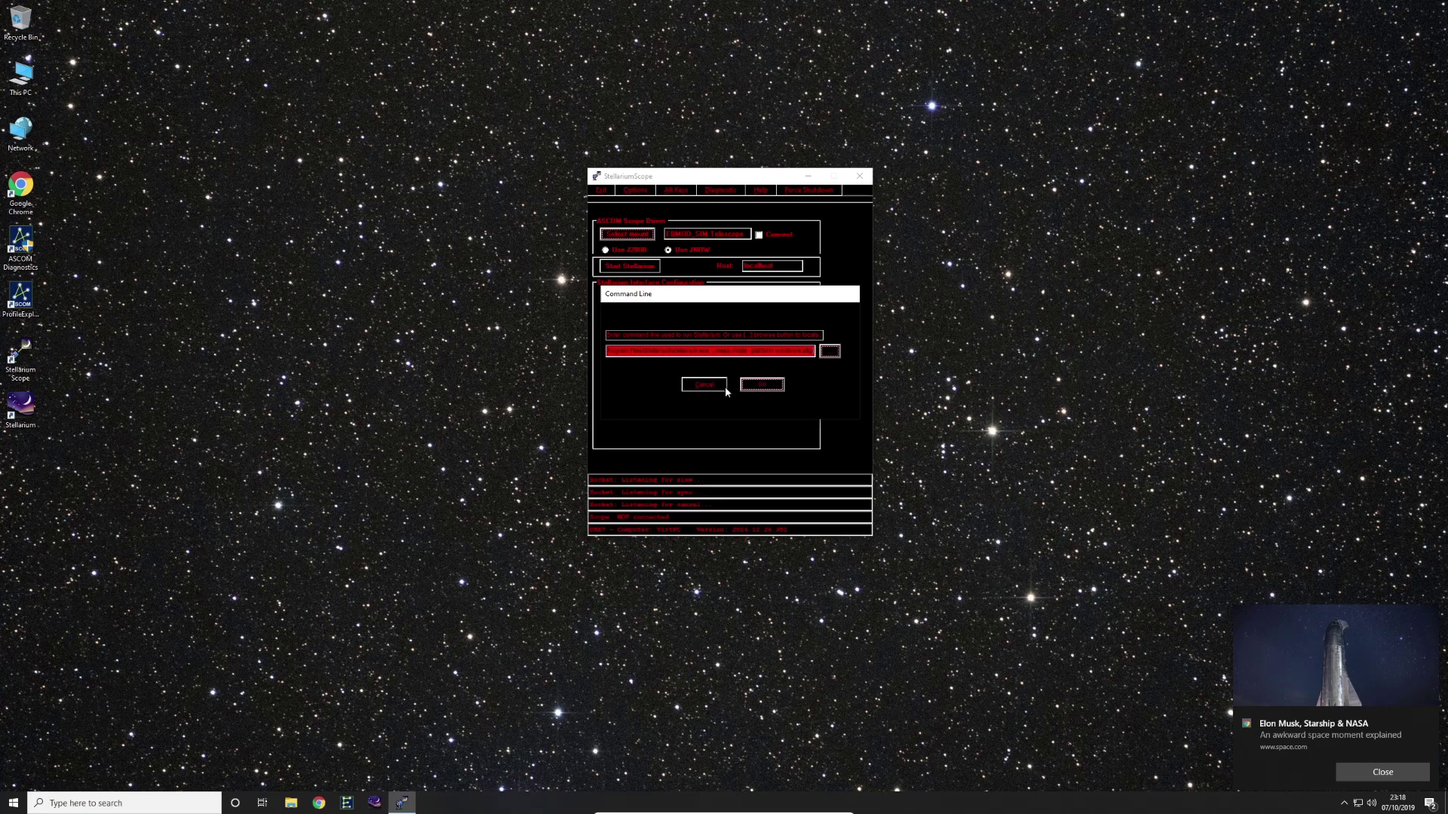
click(767, 389)
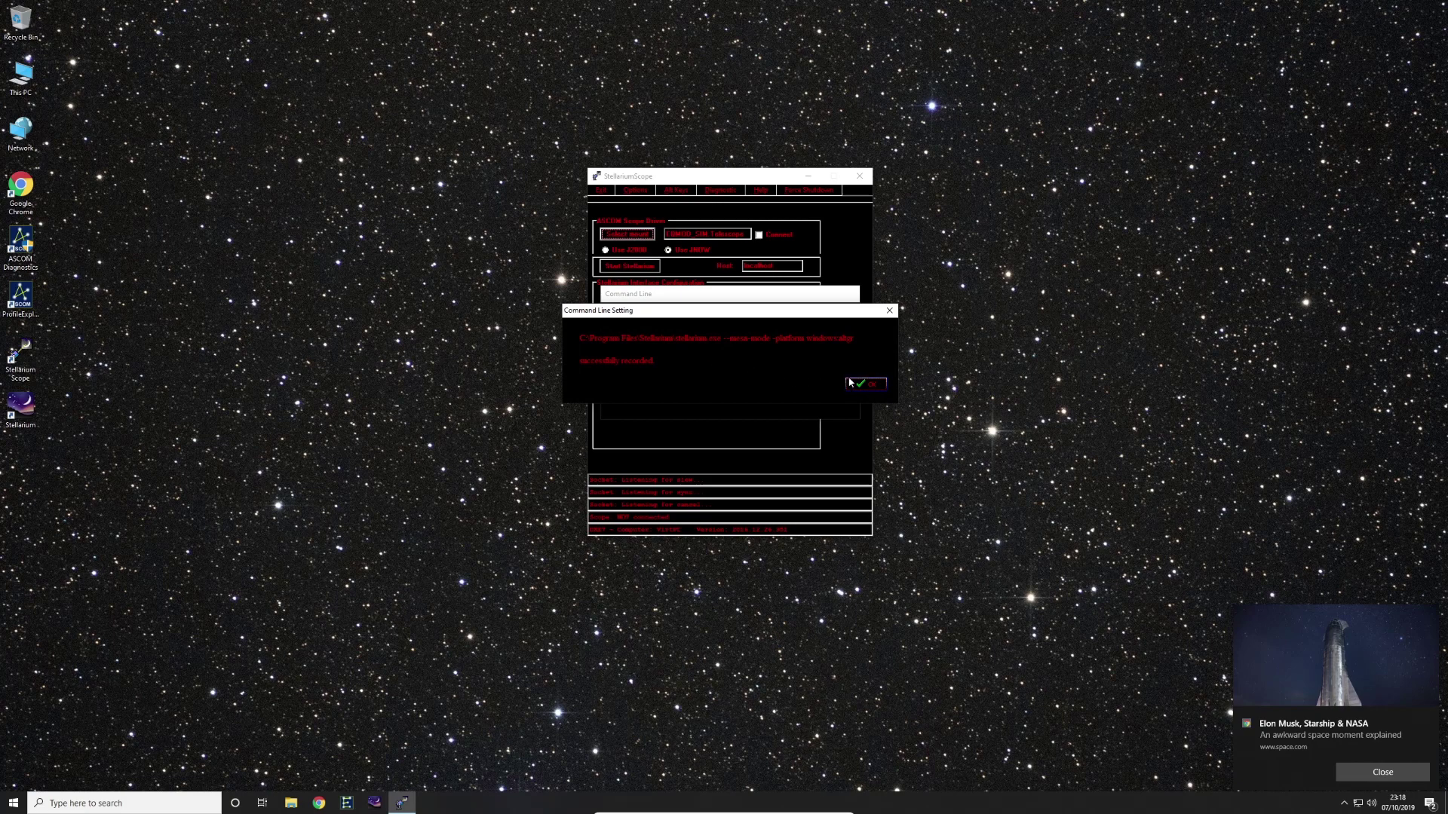
click(852, 383)
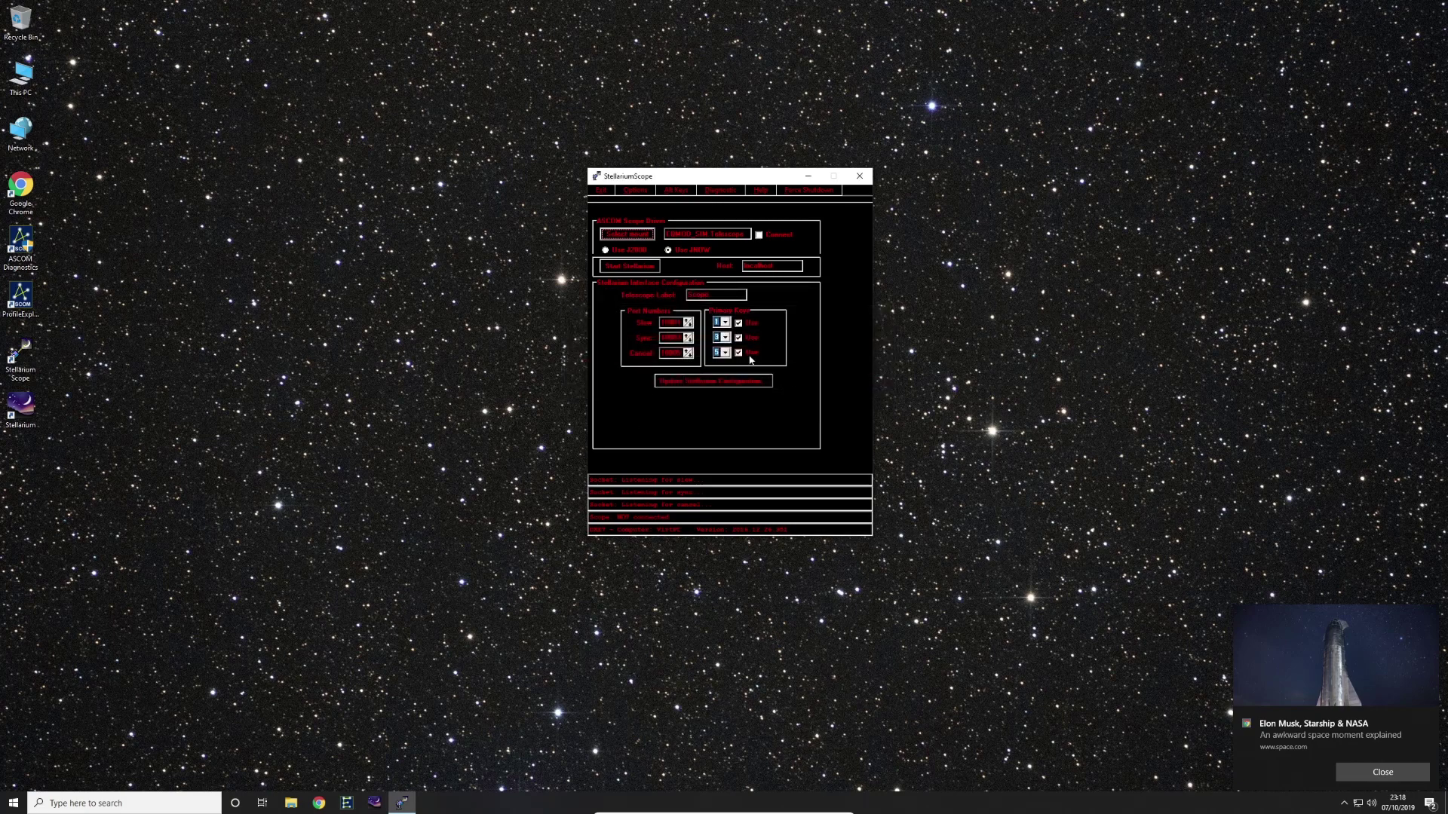
Set the StellariumScope option to start Stellarium automatically
click(643, 191)
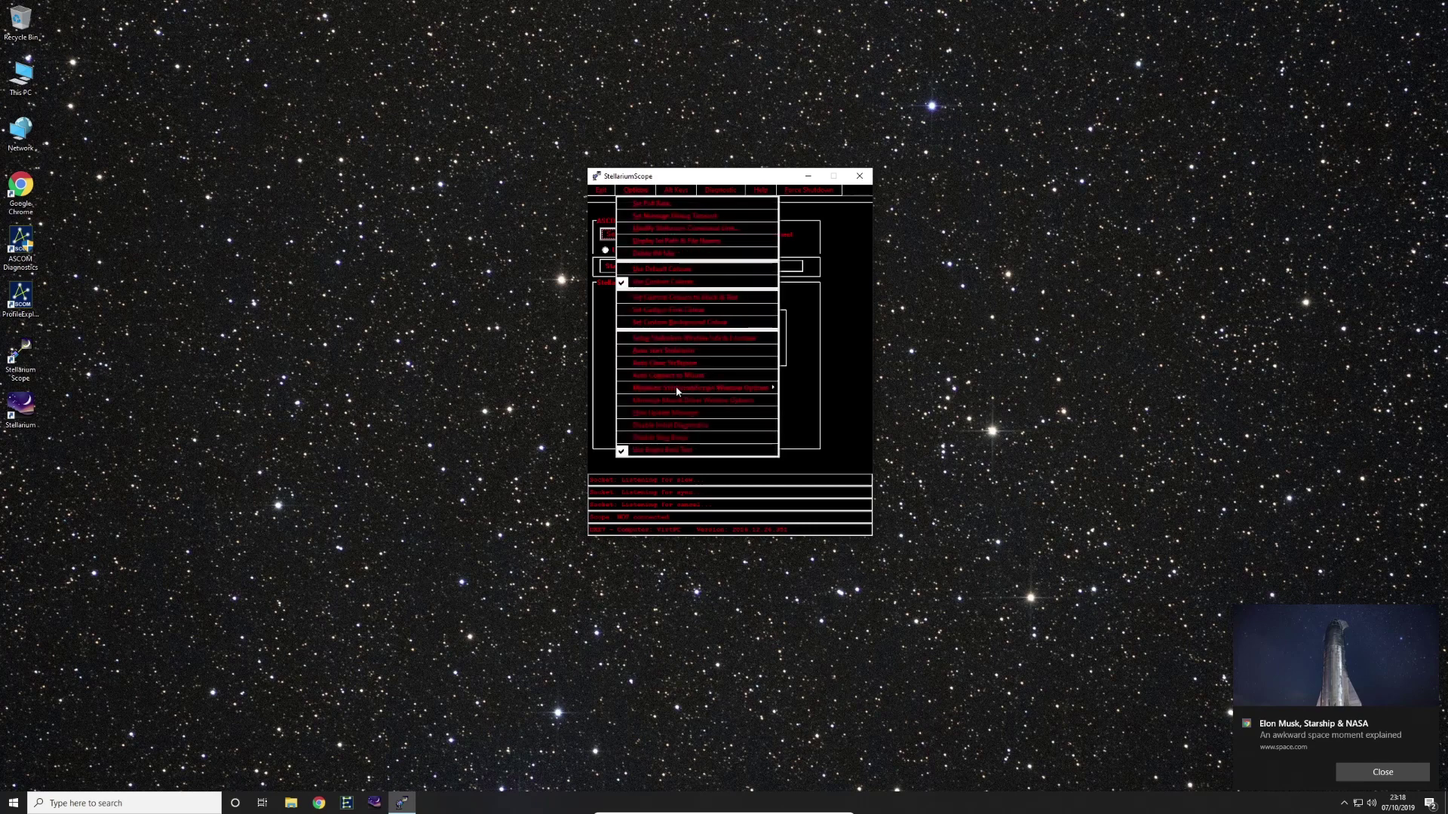
mouse_move(676, 388)
click(668, 352)
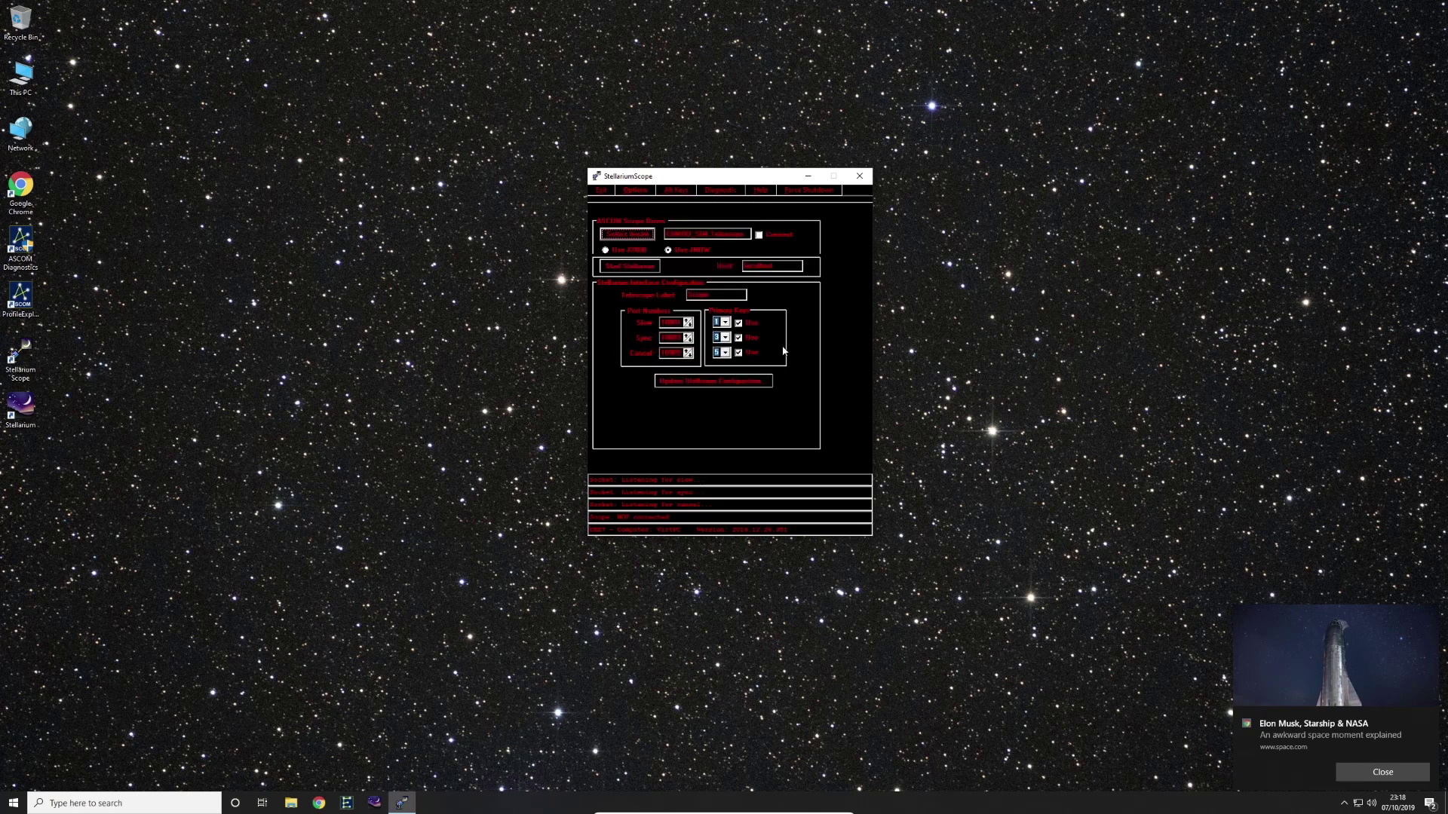
click(634, 194)
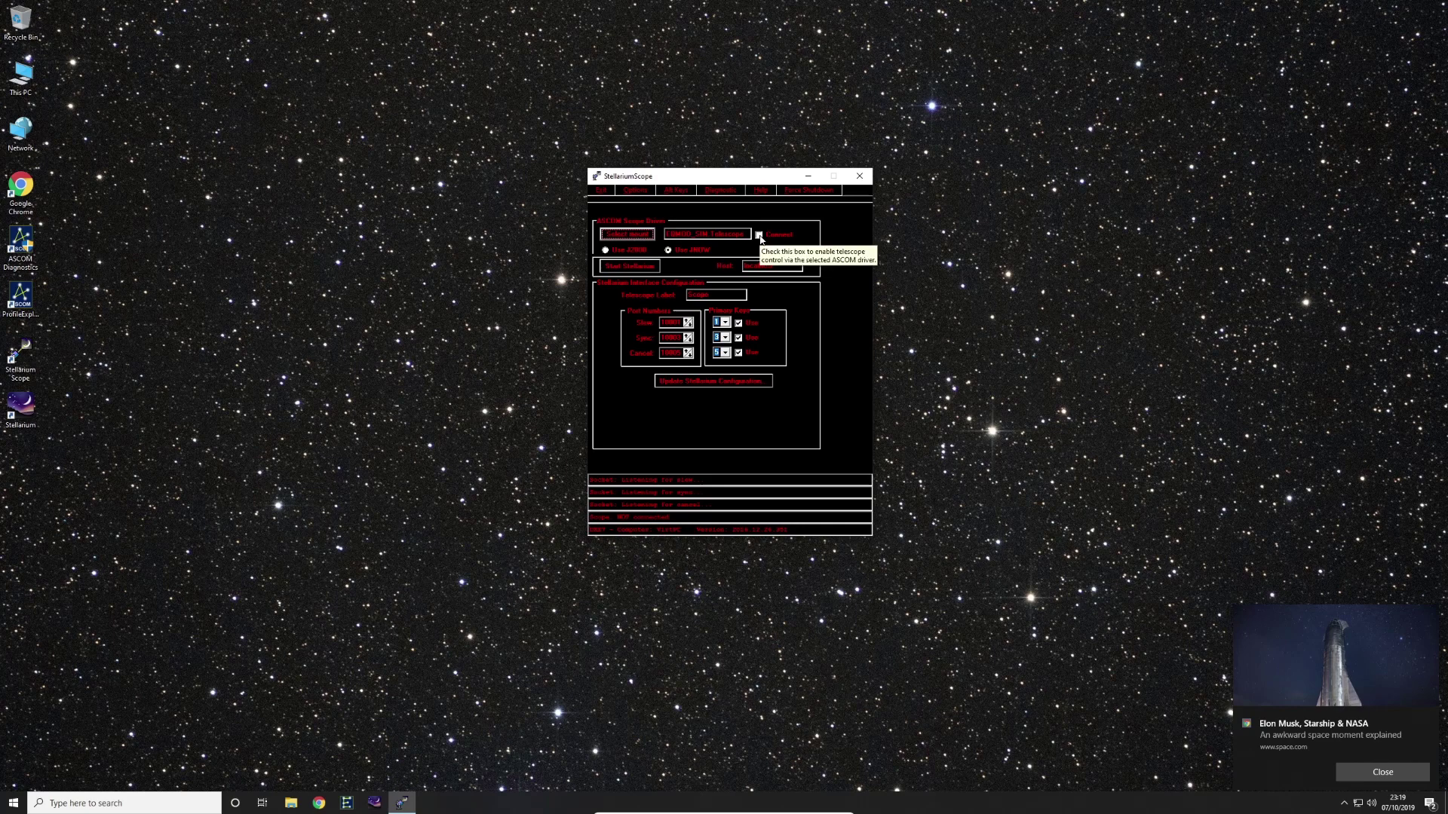
Connect StellariumScope to the selected mount and move the EQMOD window clear of the StellariumScope window
click(759, 236)
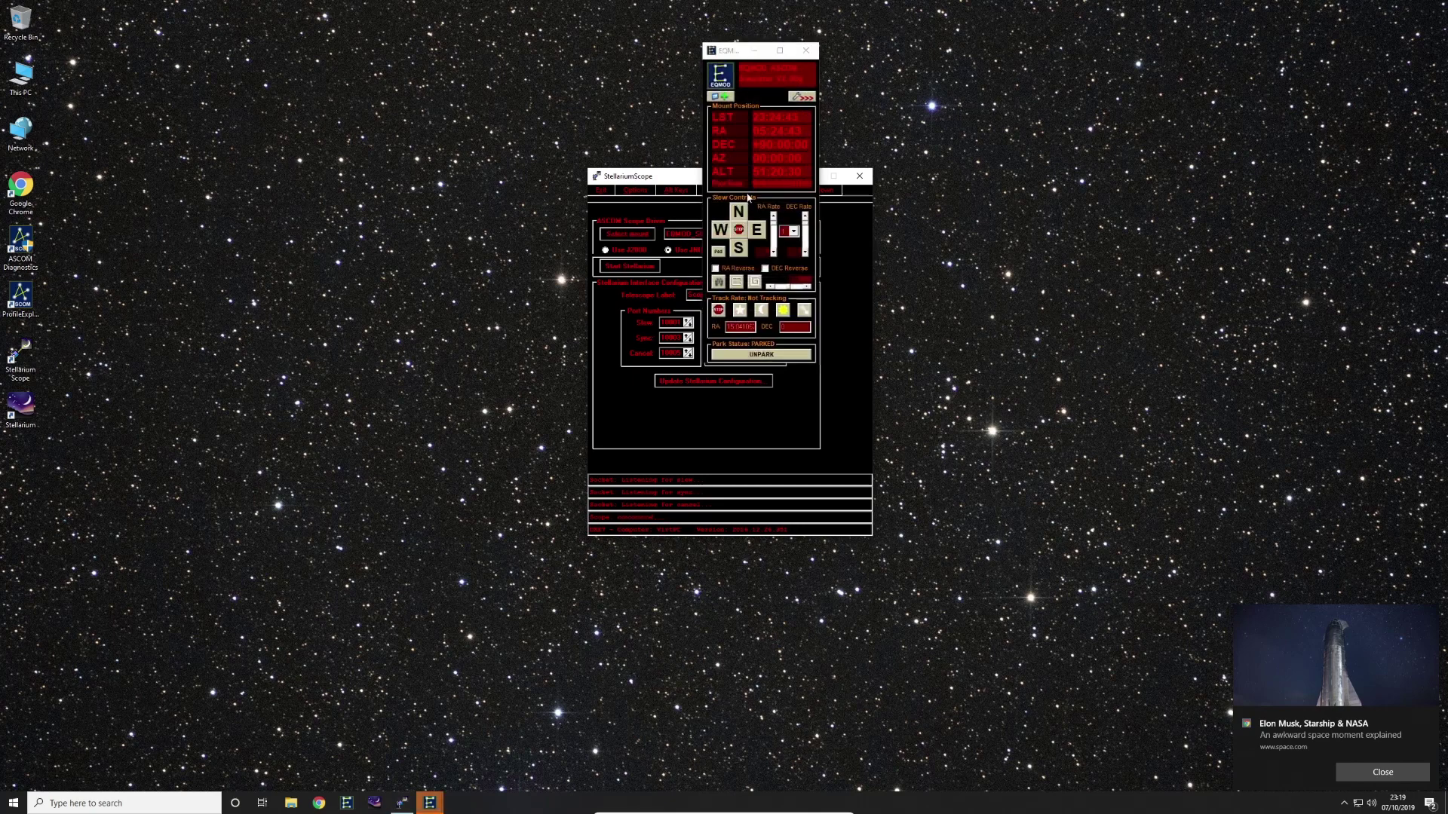
drag(731, 52, 1068, 92)
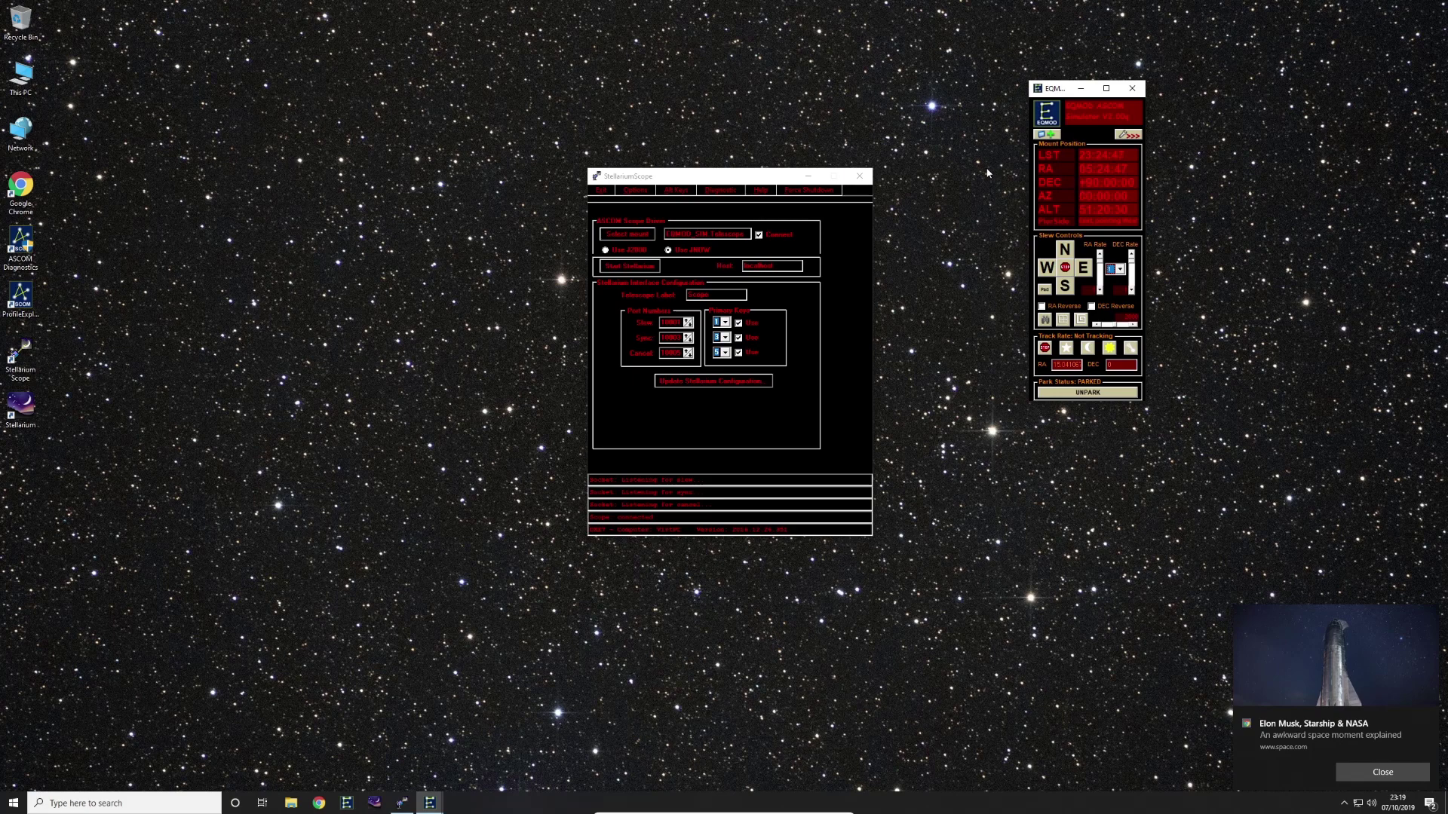
click(752, 257)
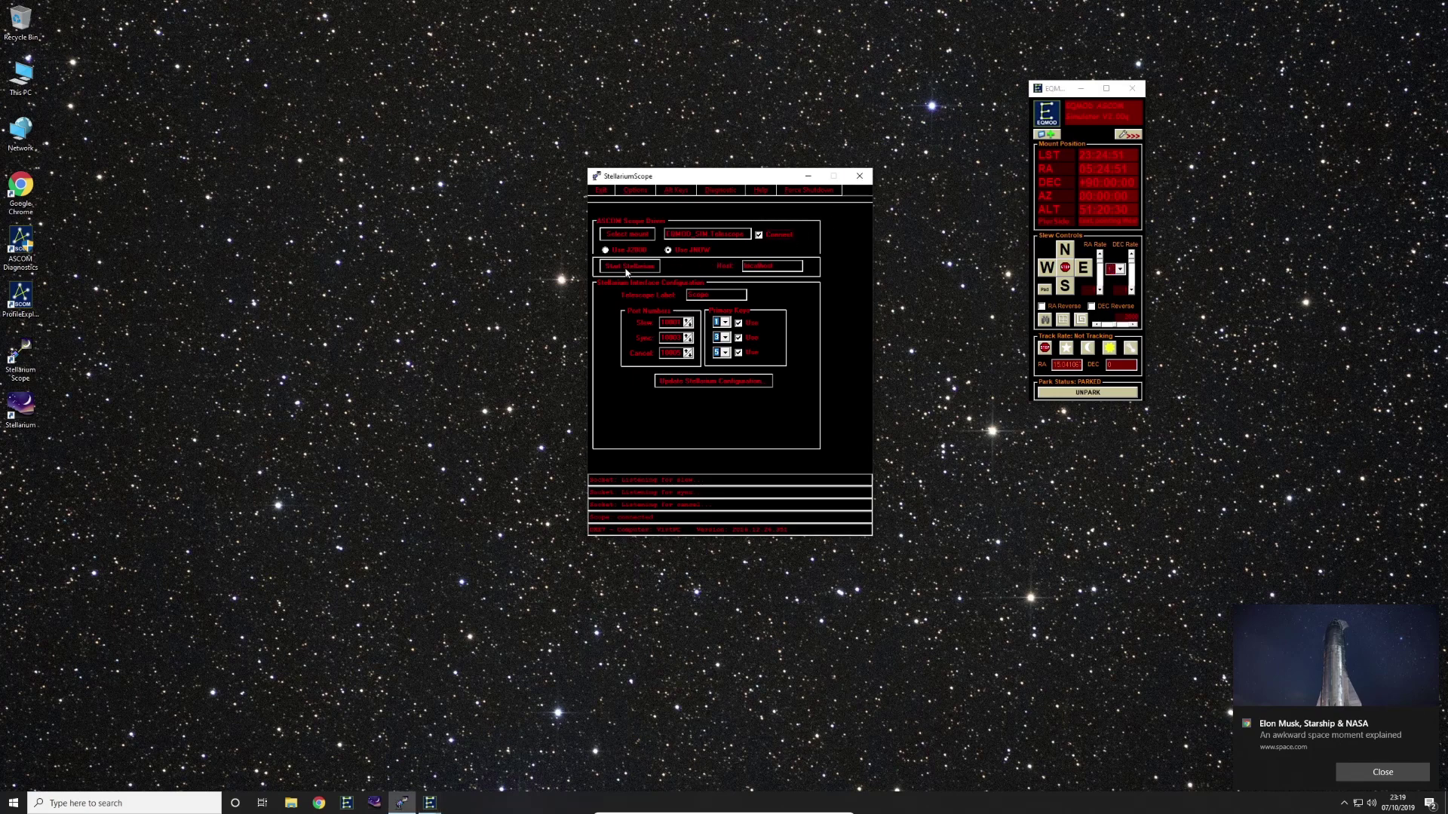
Start Stellarium from StellariumScope to test the launch, and quit it again
click(626, 270)
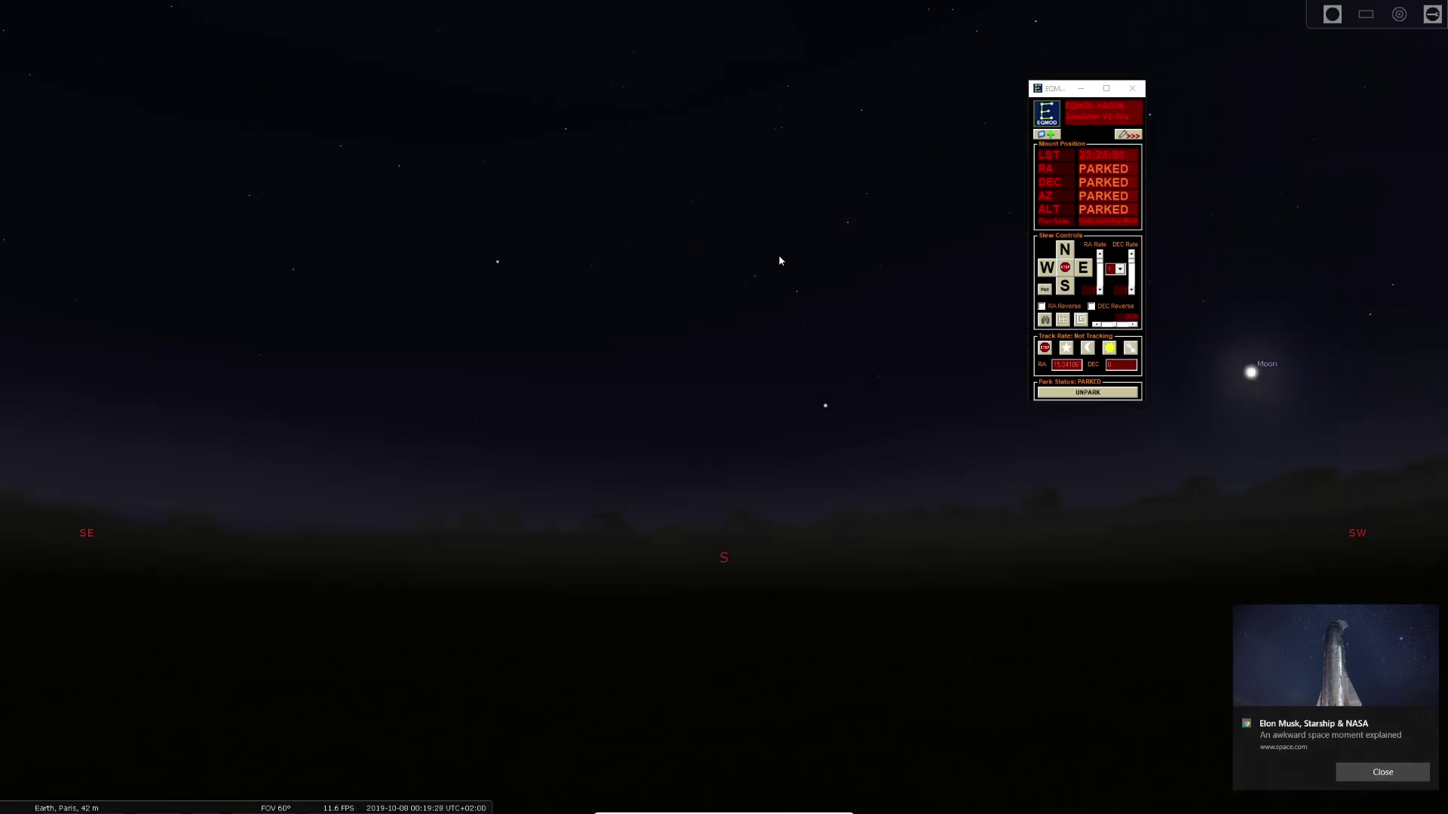
mouse_move(452, 801)
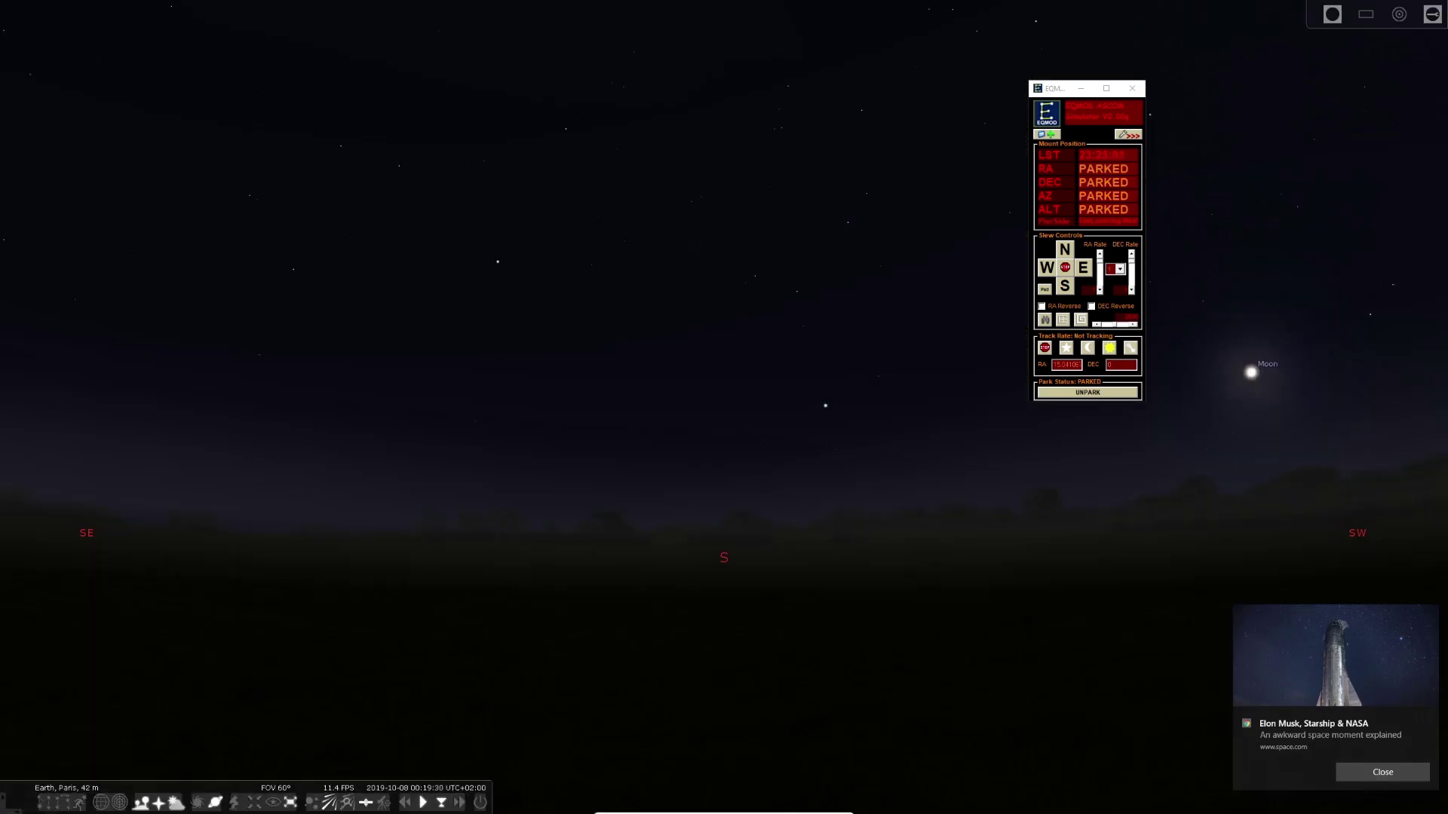
click(479, 802)
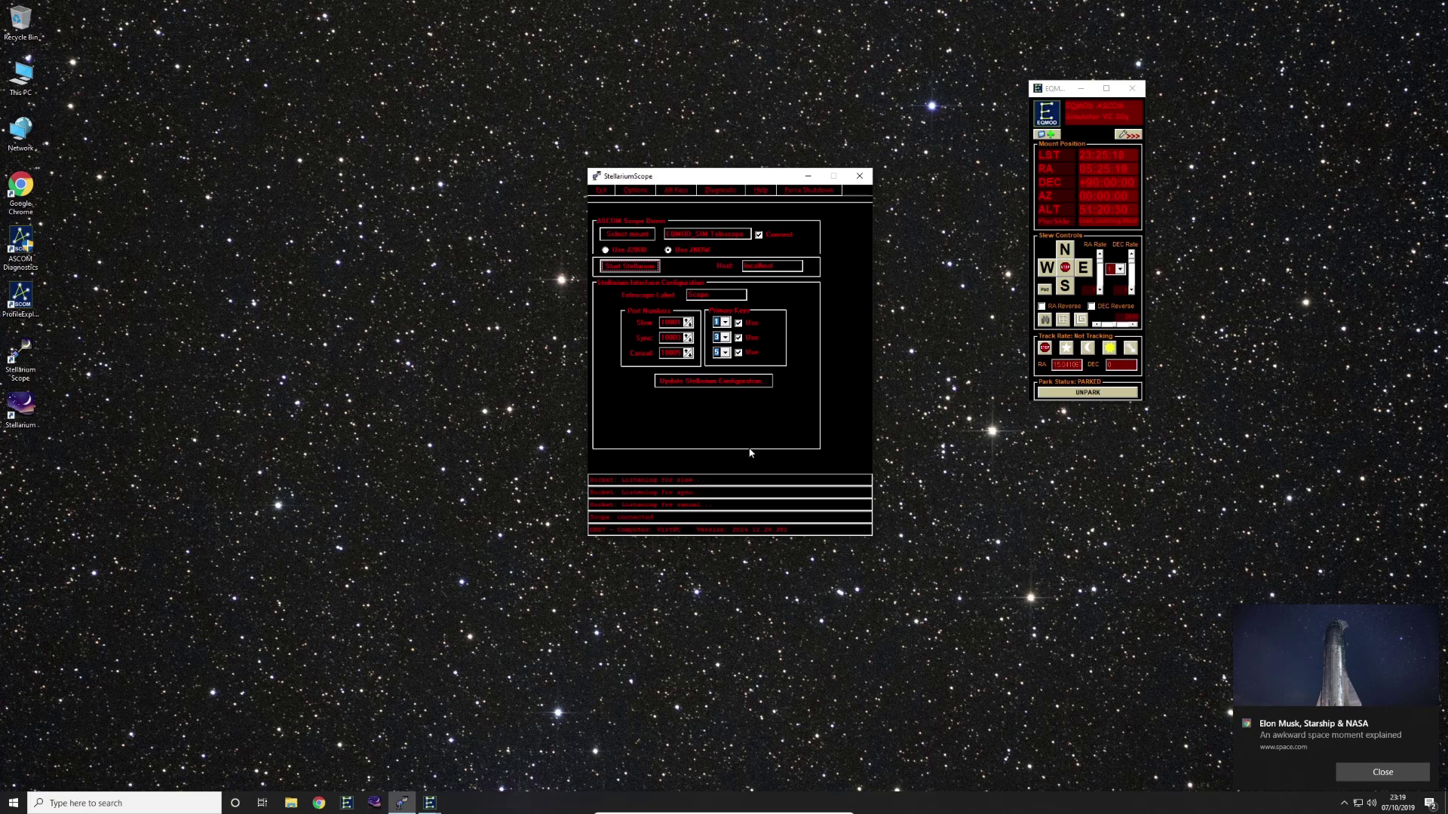
Update the Stellarium configuration, continuing past the version check, and agree to clear extraneous settings from the telescope JSON file
click(730, 383)
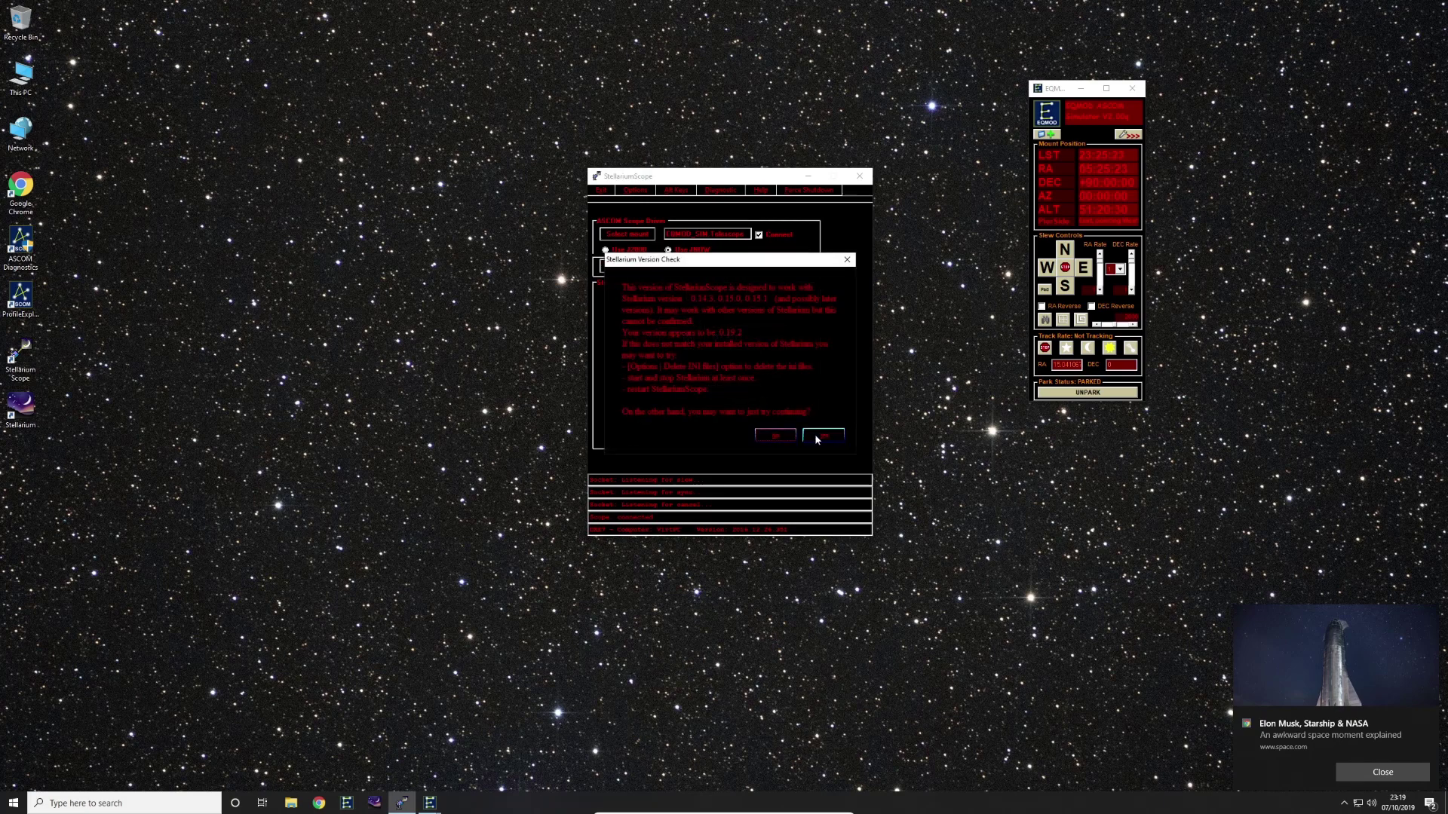
click(815, 433)
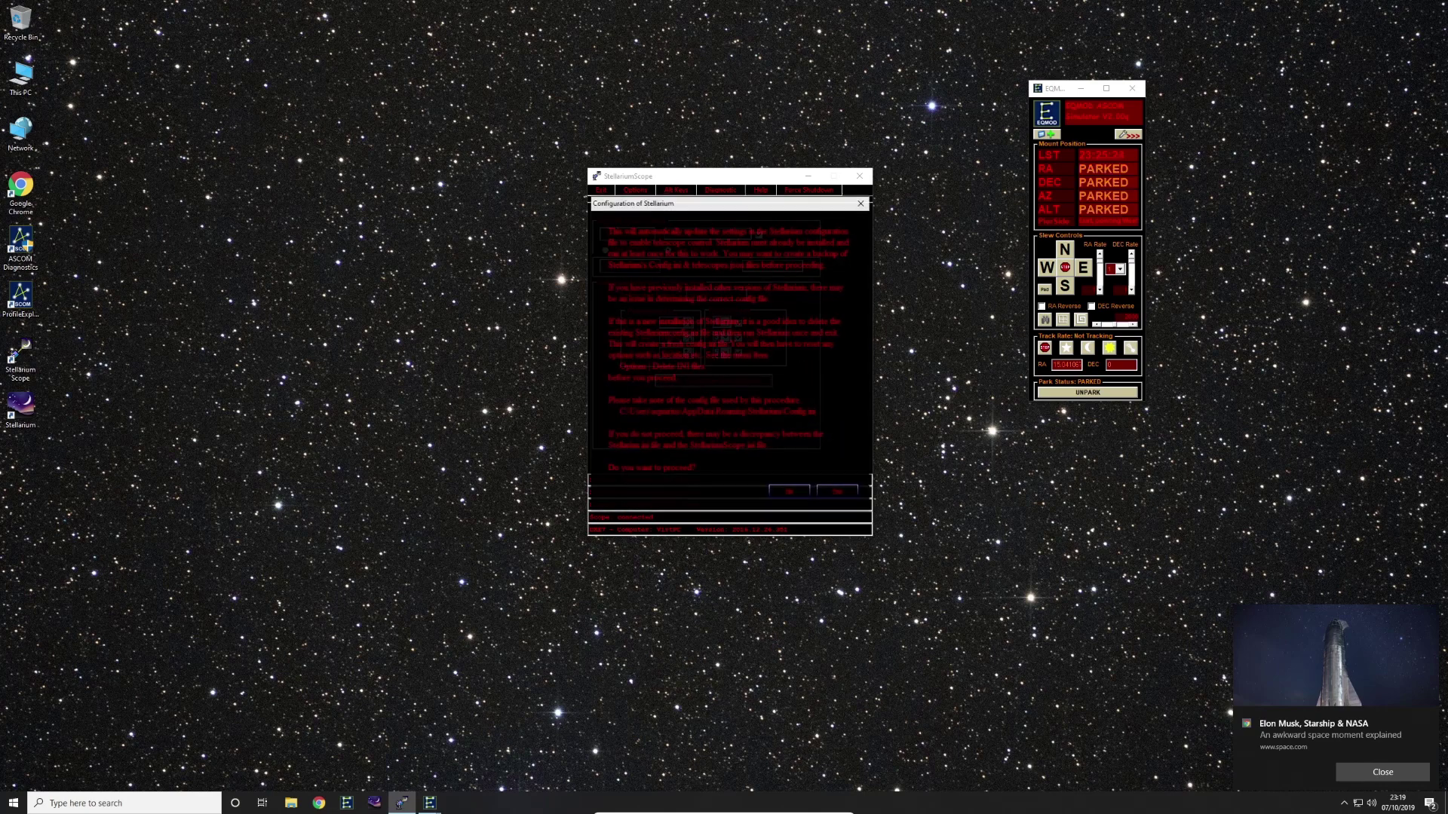
click(832, 494)
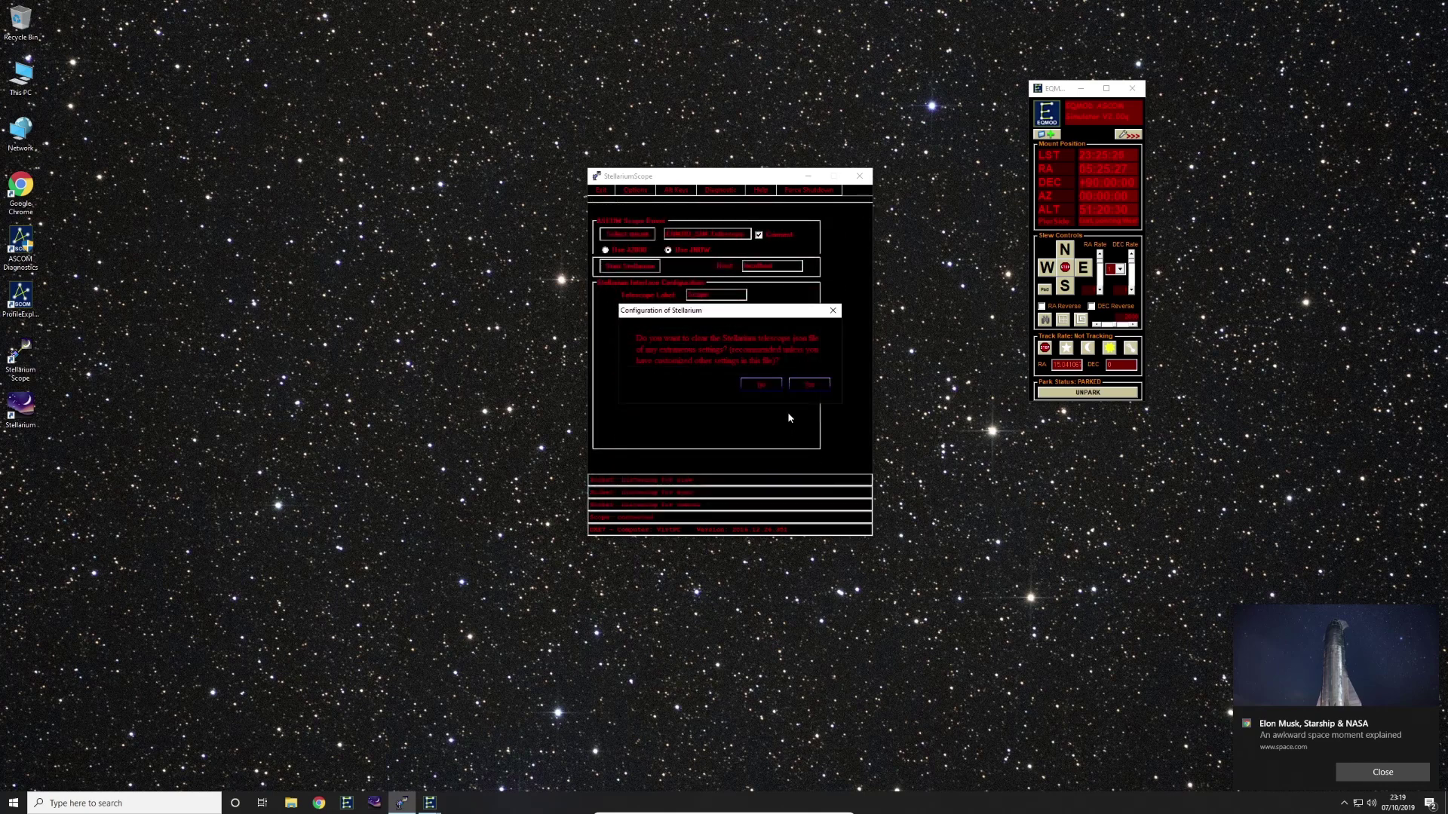
click(809, 387)
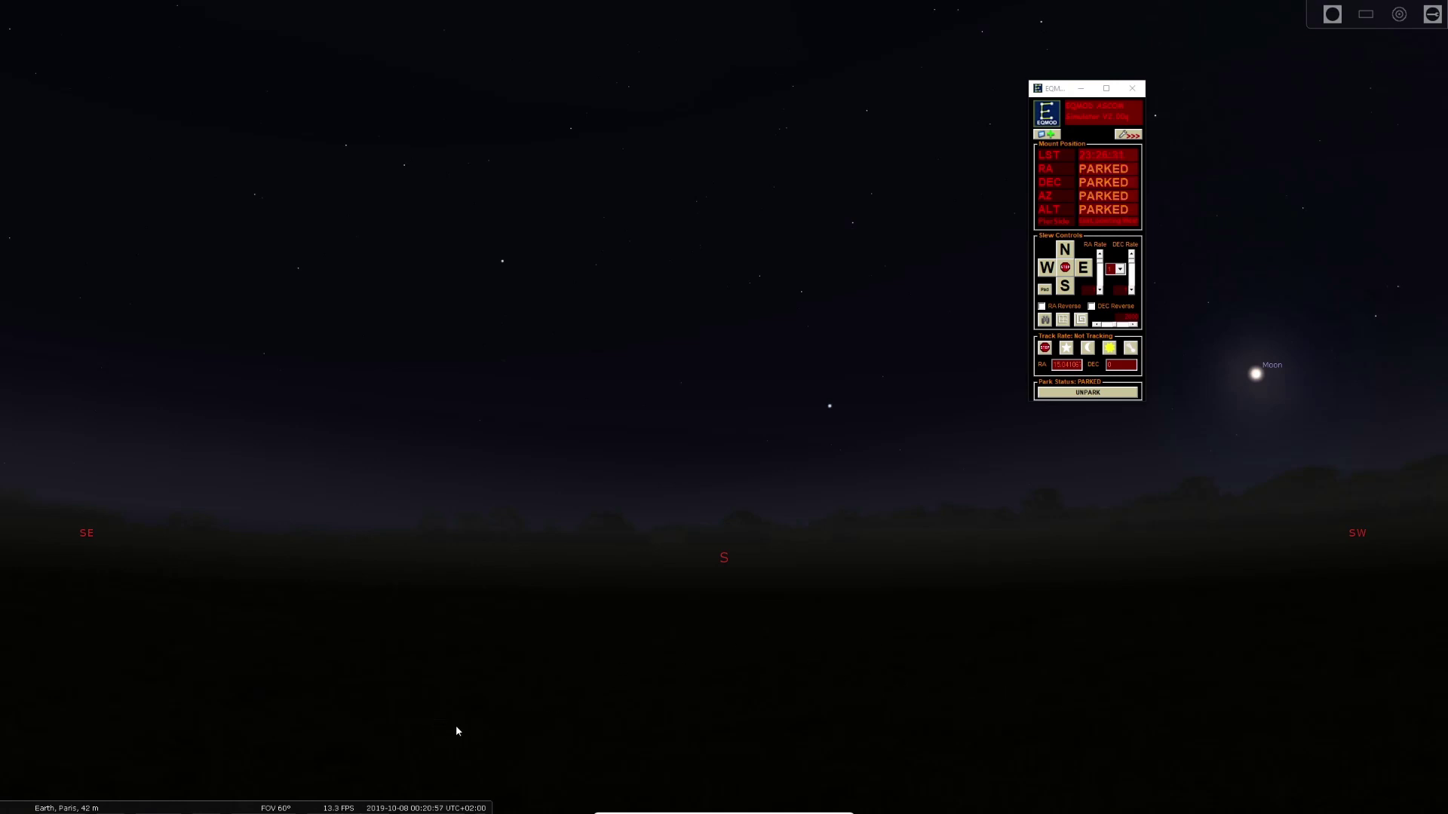
Enter an observing location named Home with the site's latitude and longitude and a 25 m elevation, and add it to the location list
mouse_move(38, 637)
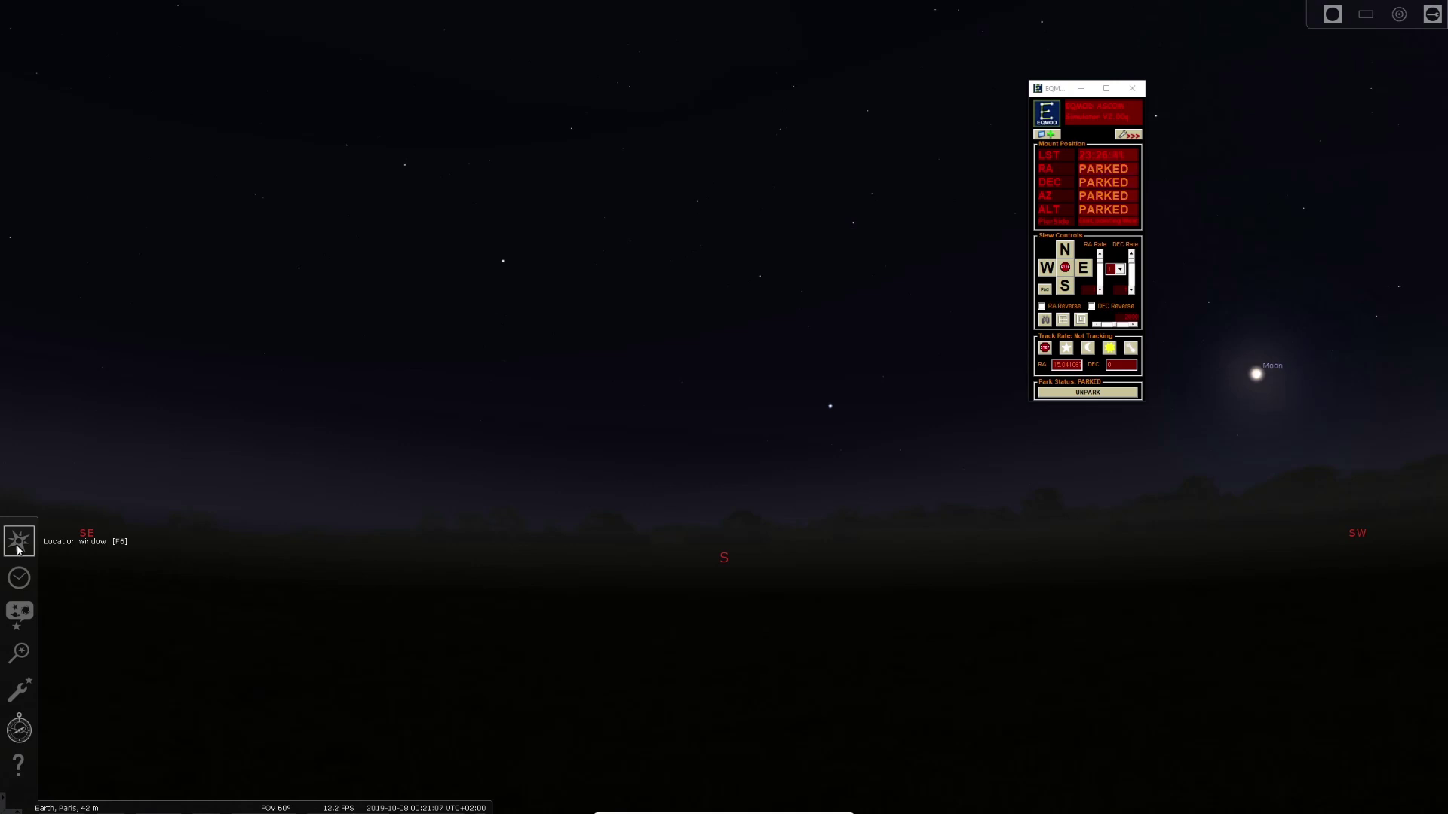
click(18, 548)
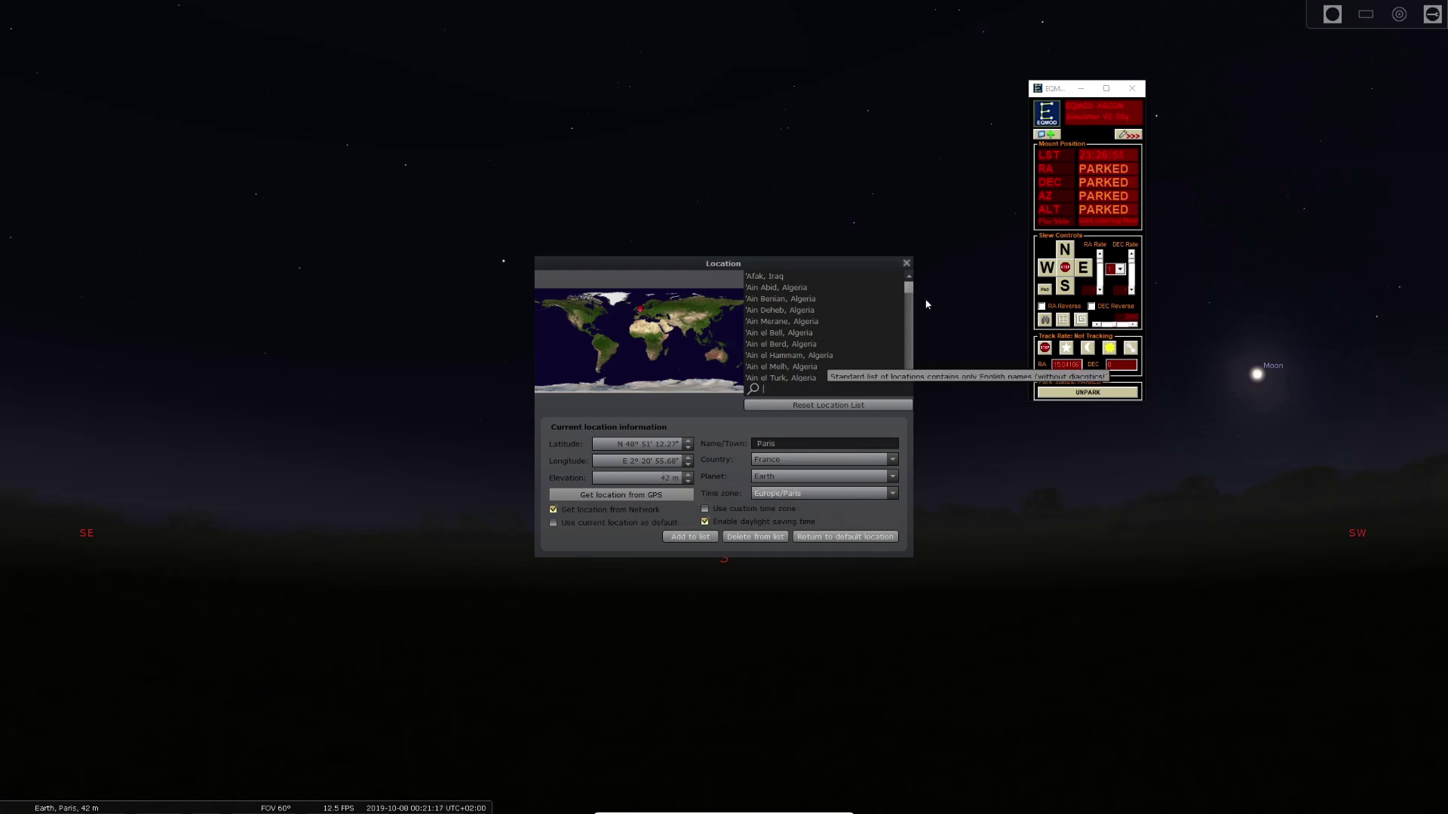
drag(908, 287, 911, 379)
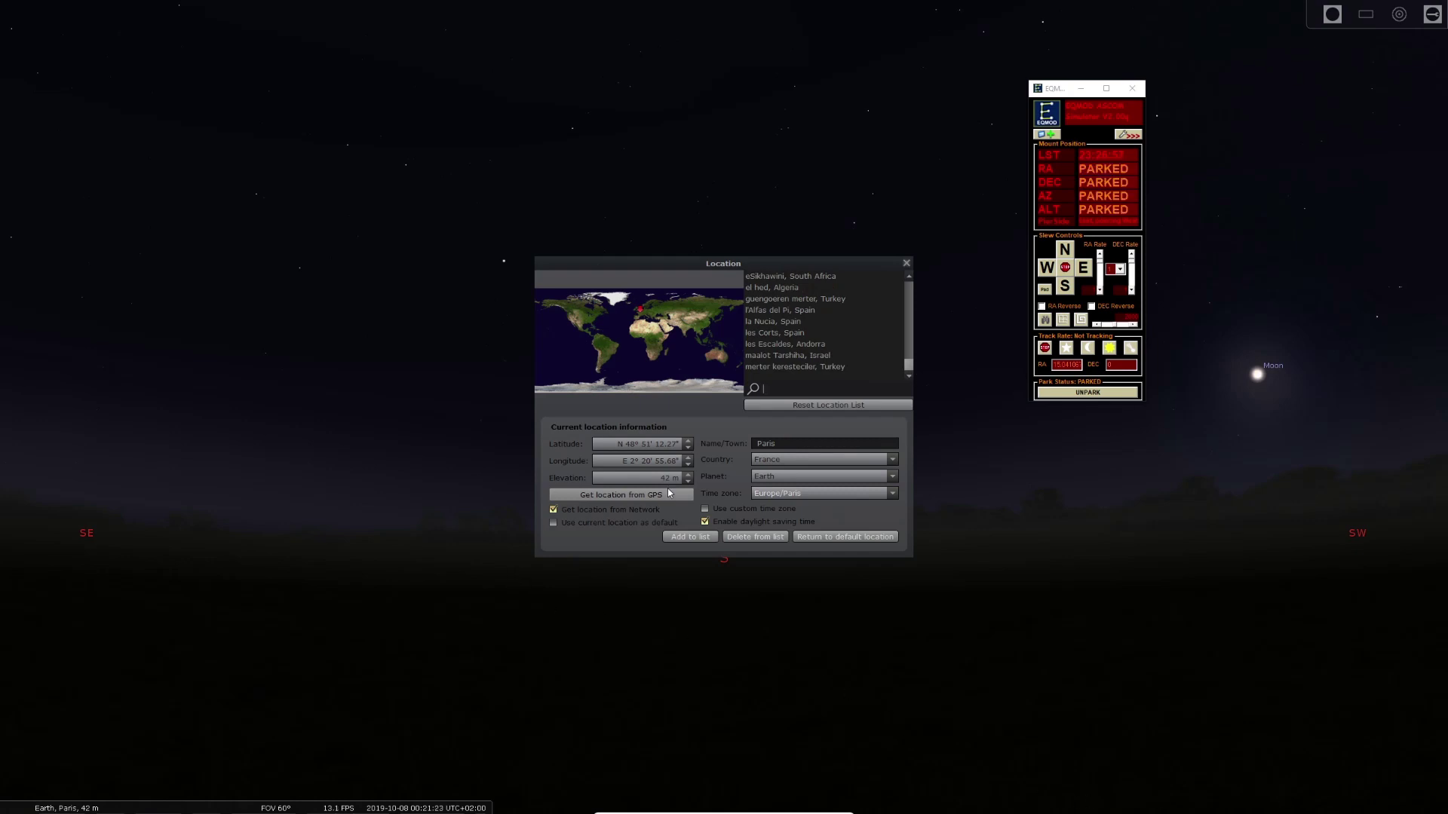
drag(780, 444, 735, 444)
text(Home)
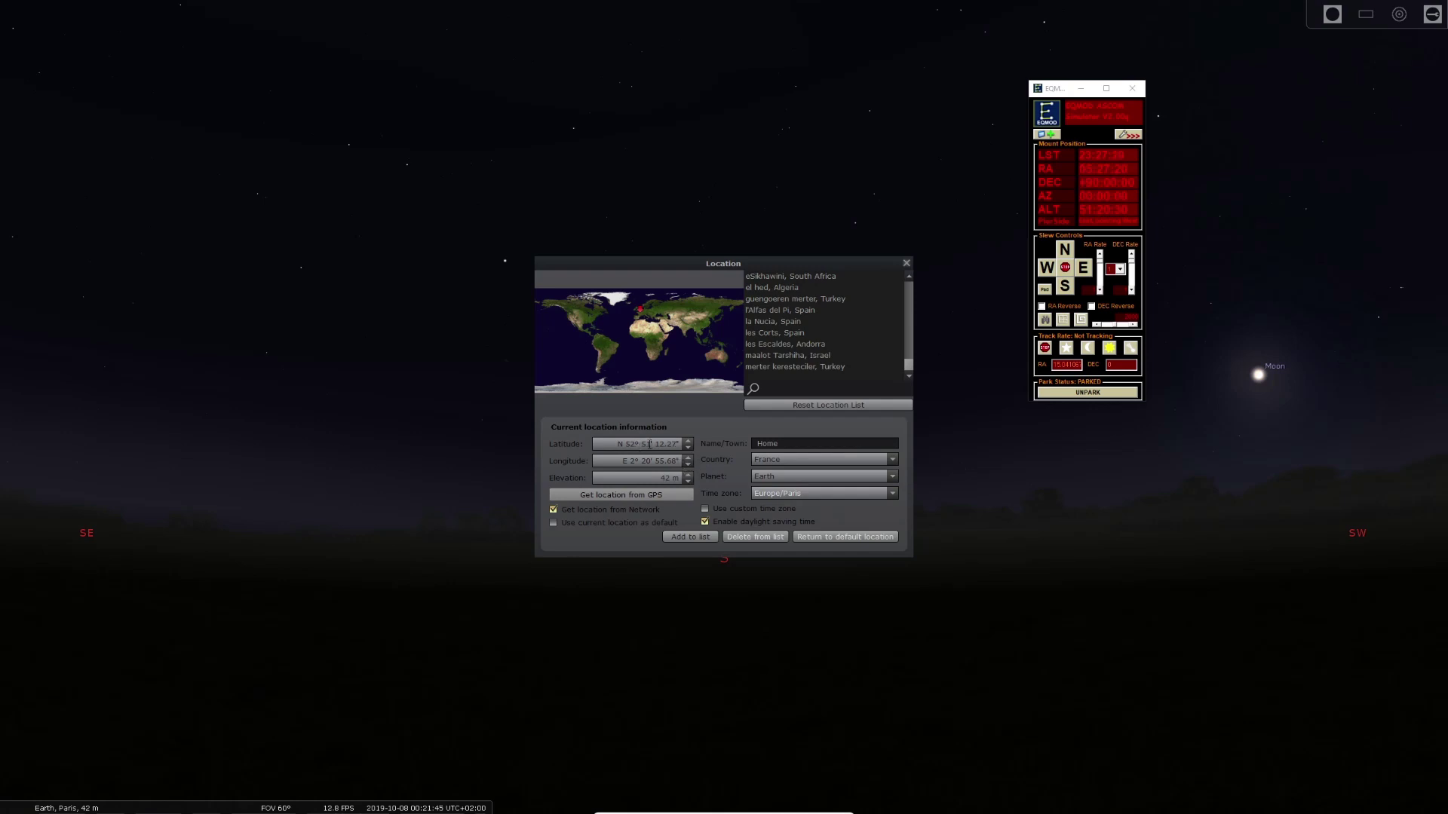
double_click(644, 444)
text(20)
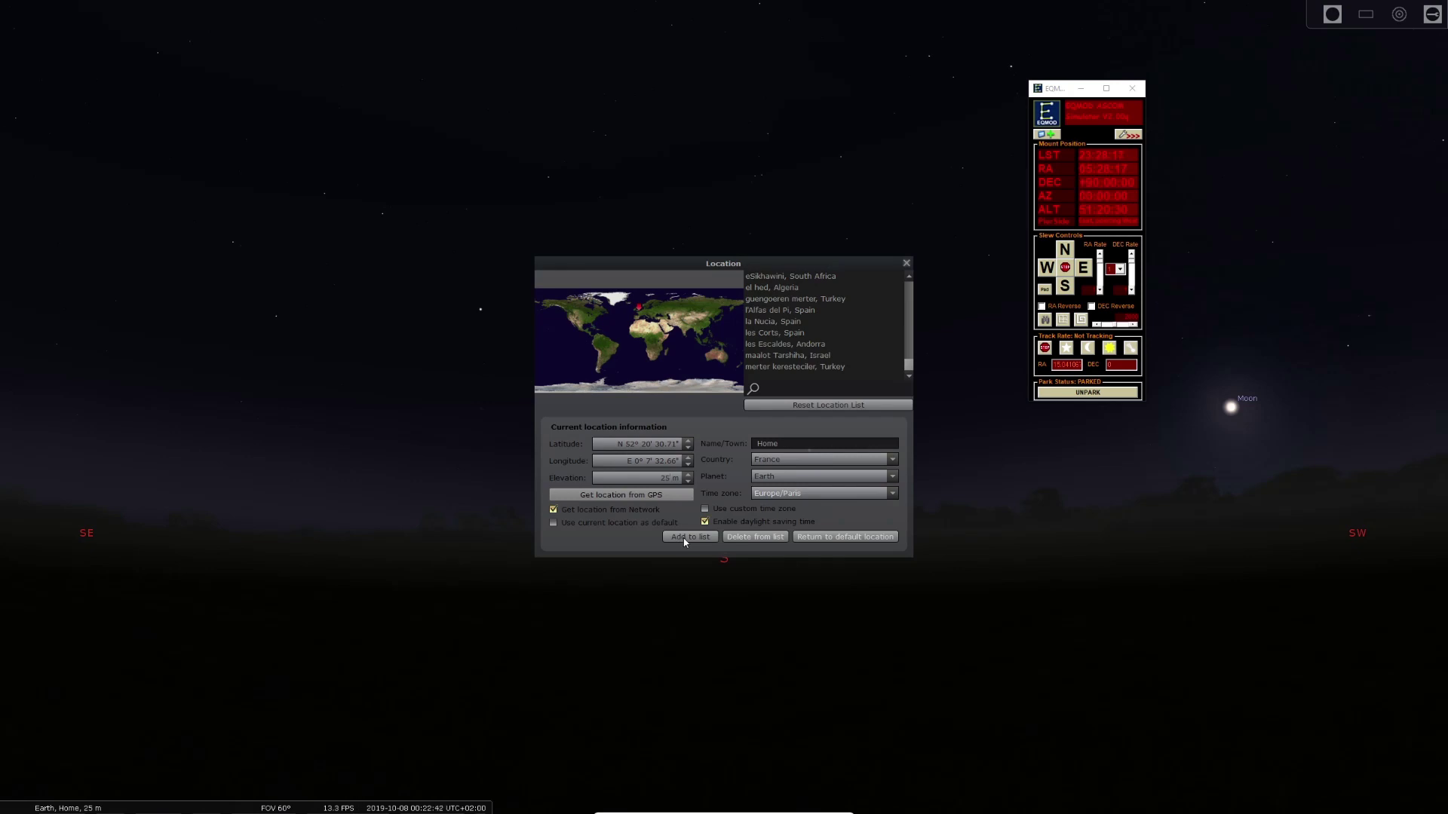
click(684, 540)
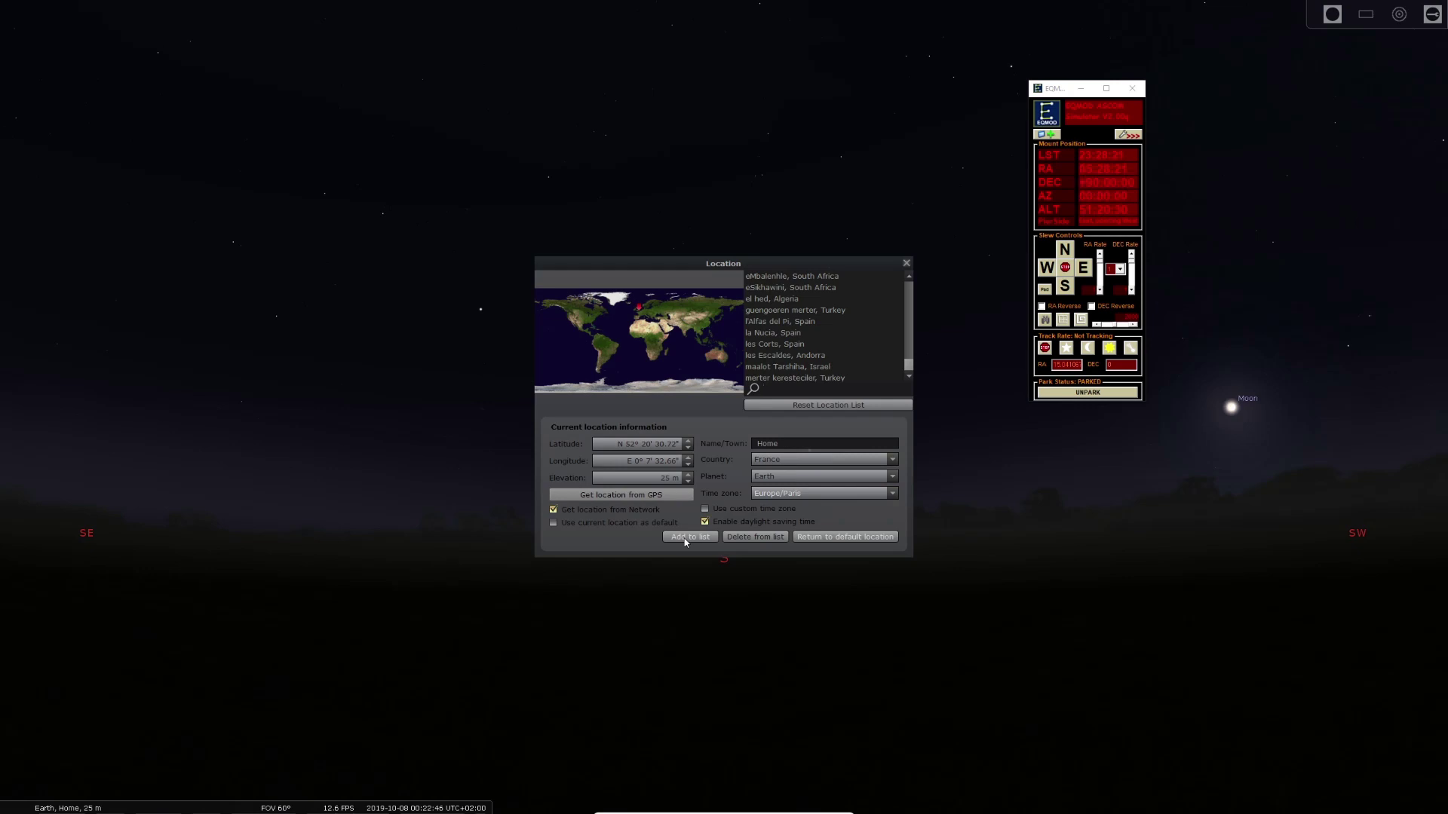
Change the site's longitude to west, make the current location the default, and reopen the location settings to check them
click(553, 523)
click(907, 264)
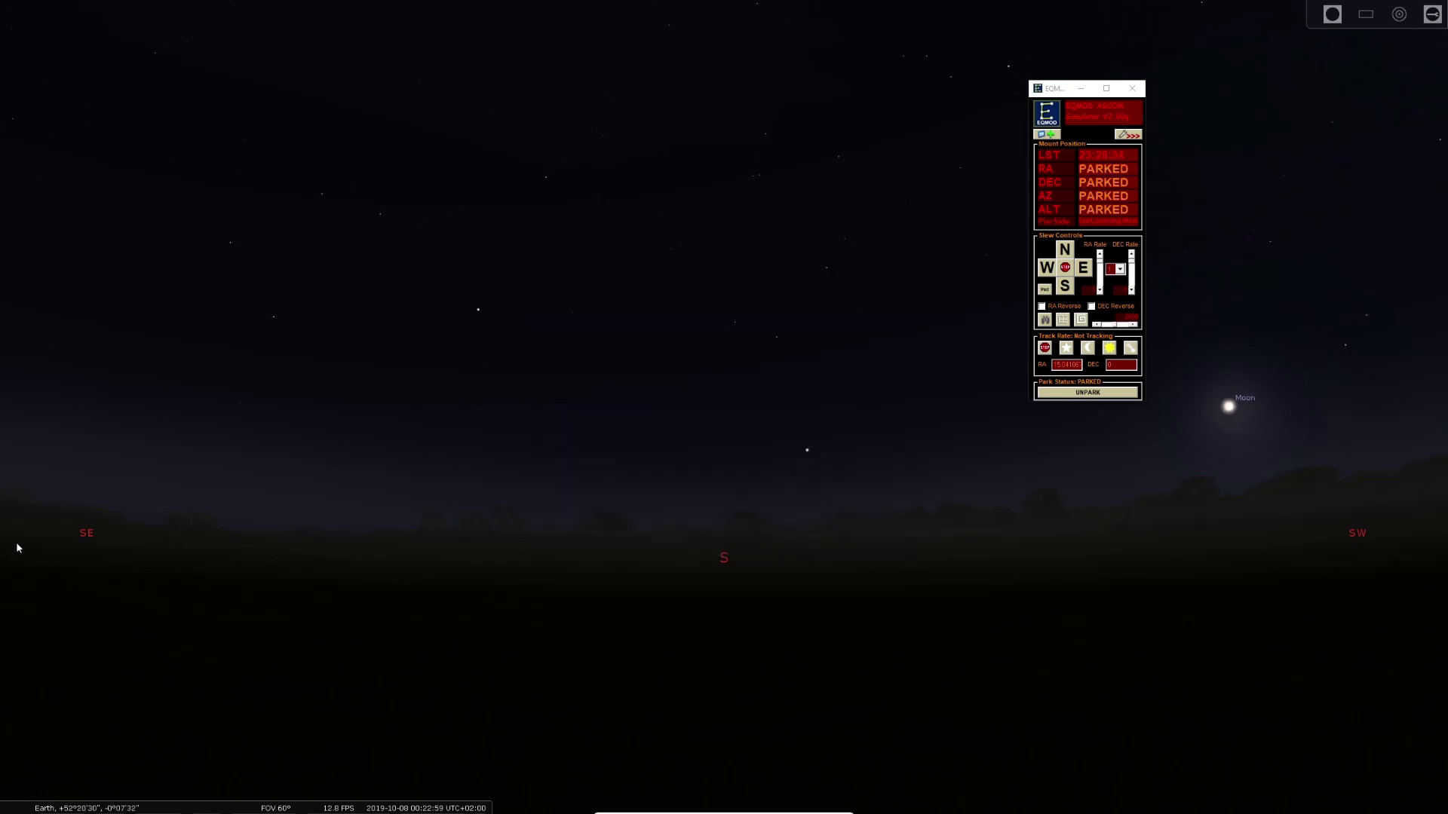
click(18, 550)
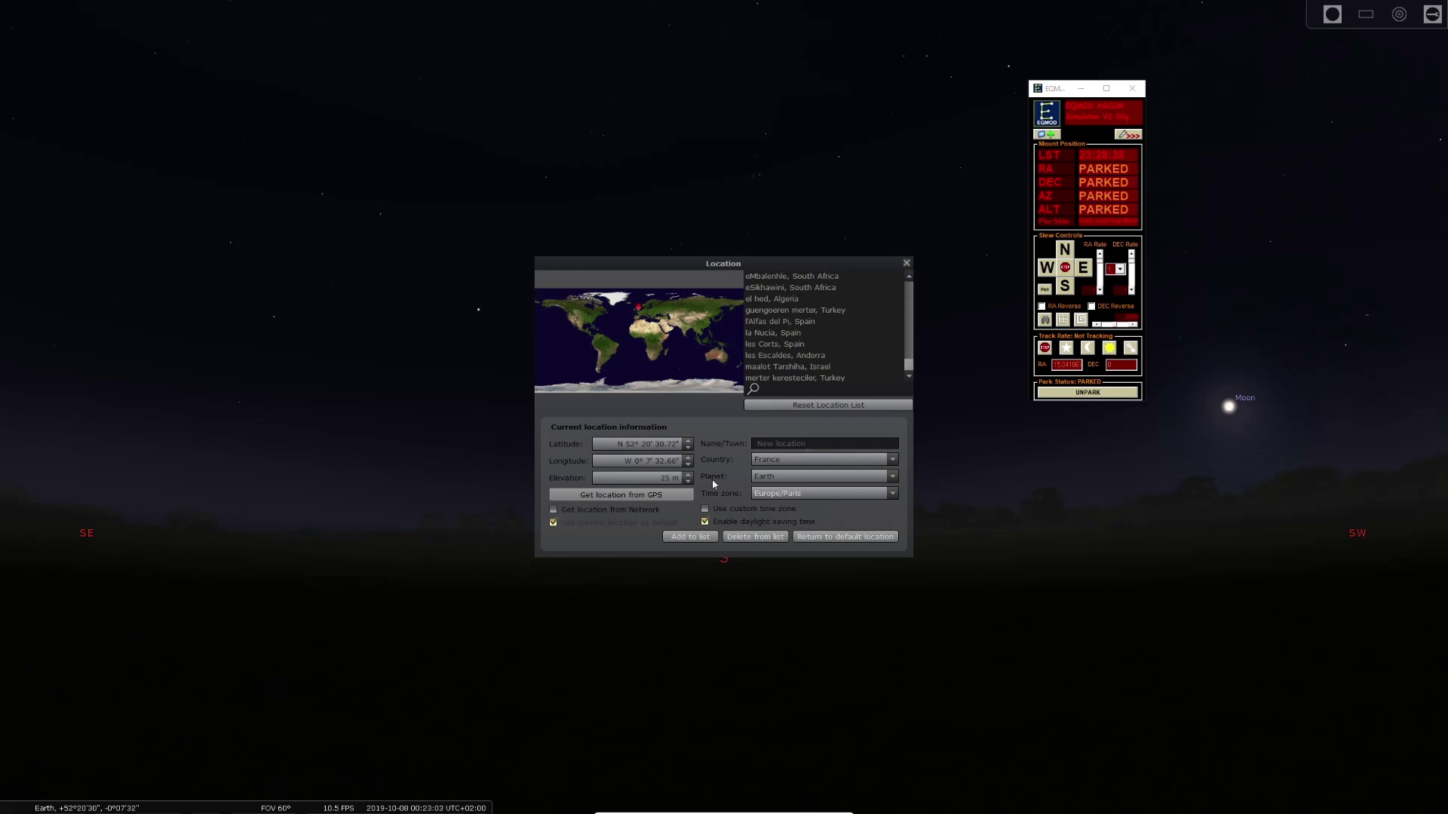
click(907, 263)
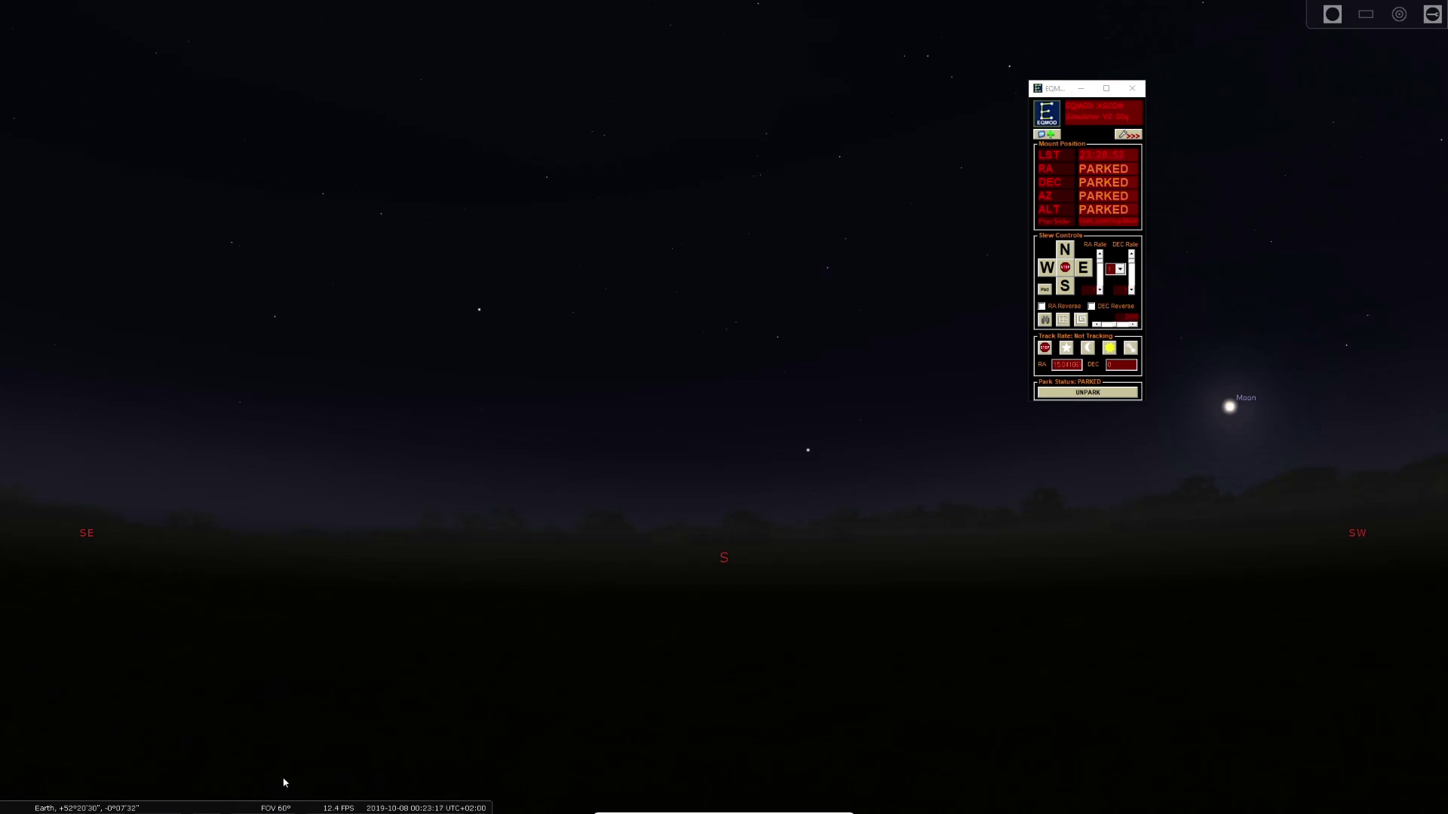
Switch Stellarium to the equatorial mount view, leave full-screen mode and enlarge the window to fill most of the desktop
mouse_move(15, 803)
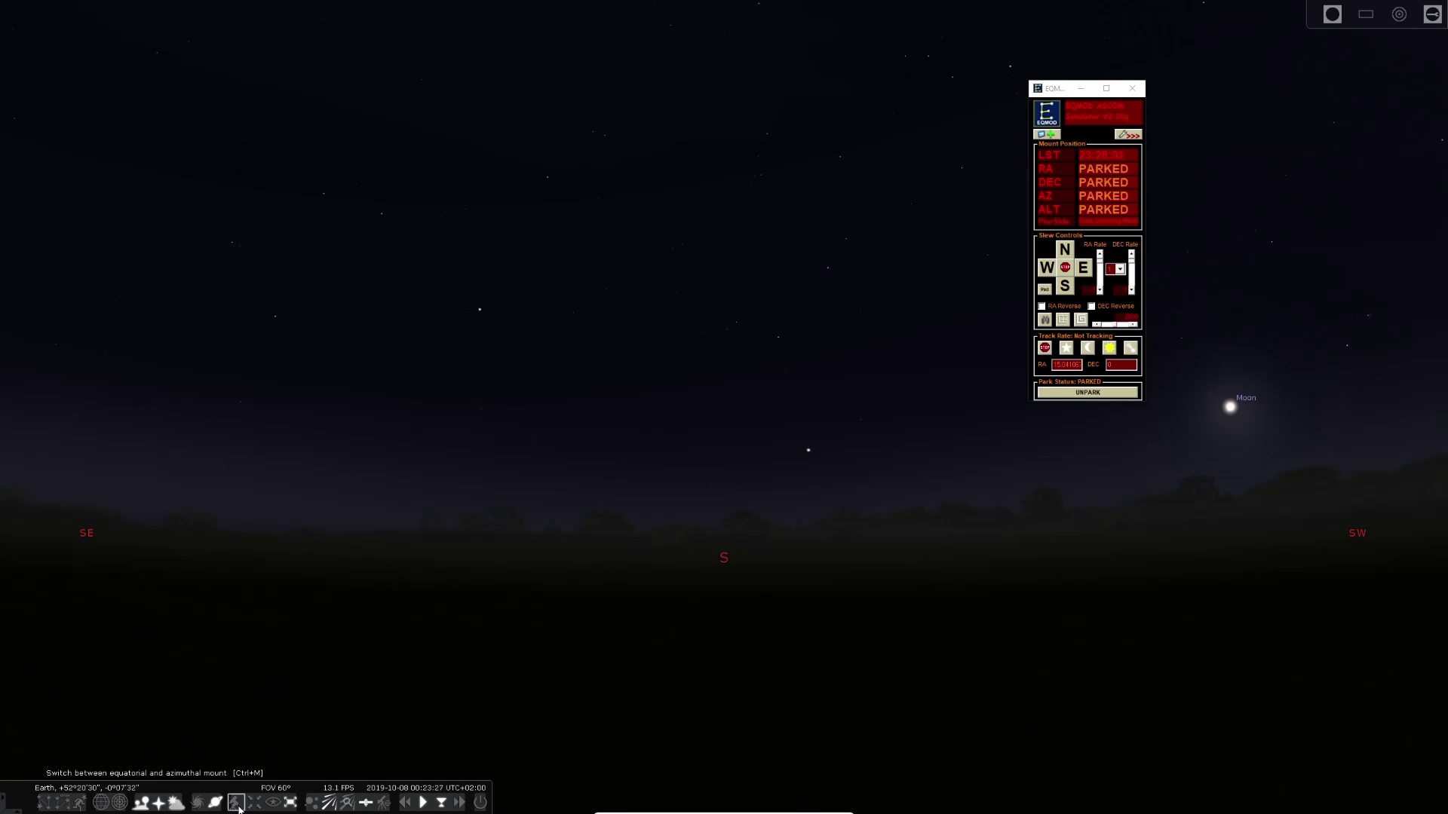
click(239, 809)
click(290, 804)
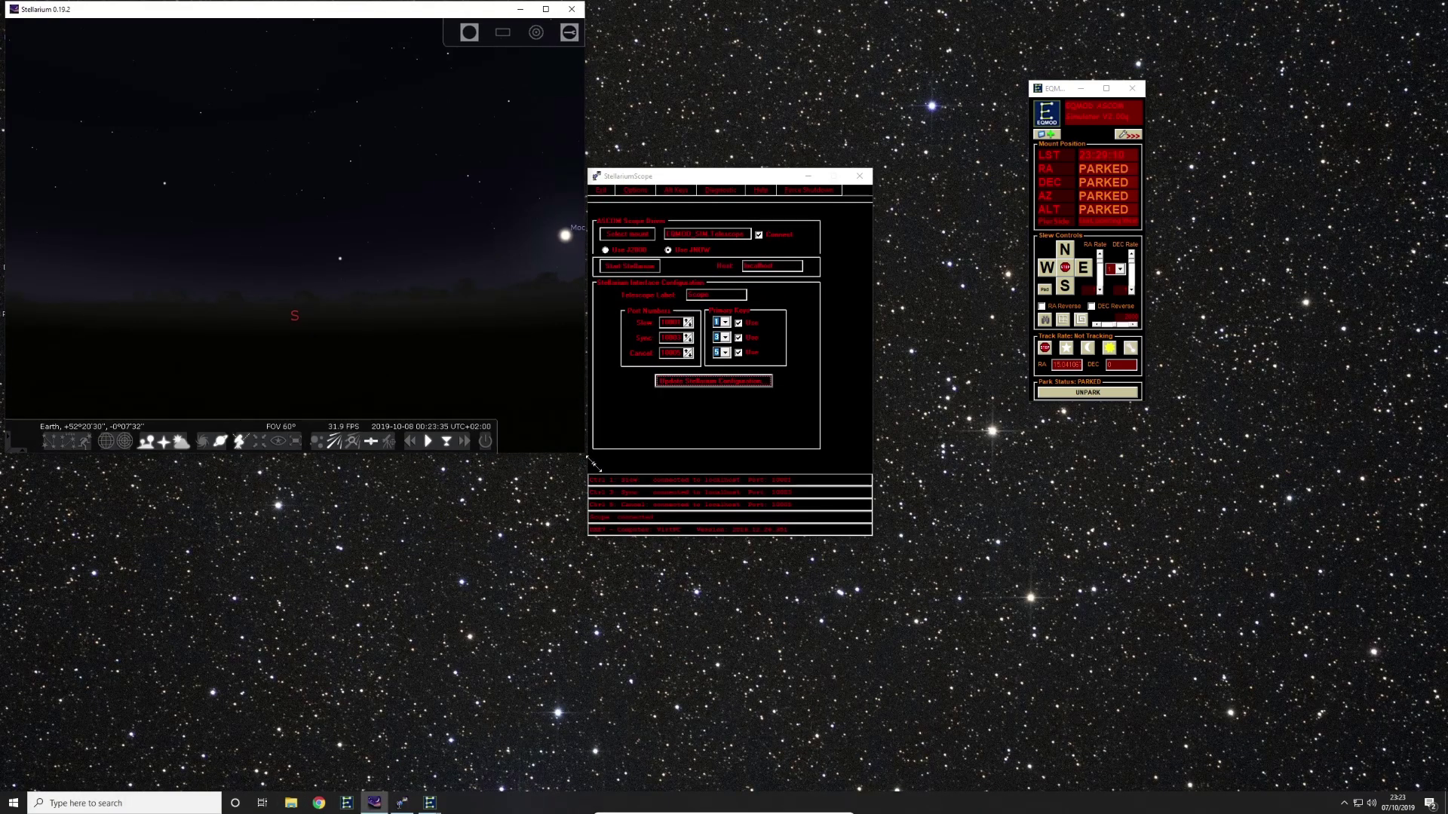
drag(584, 454, 1376, 772)
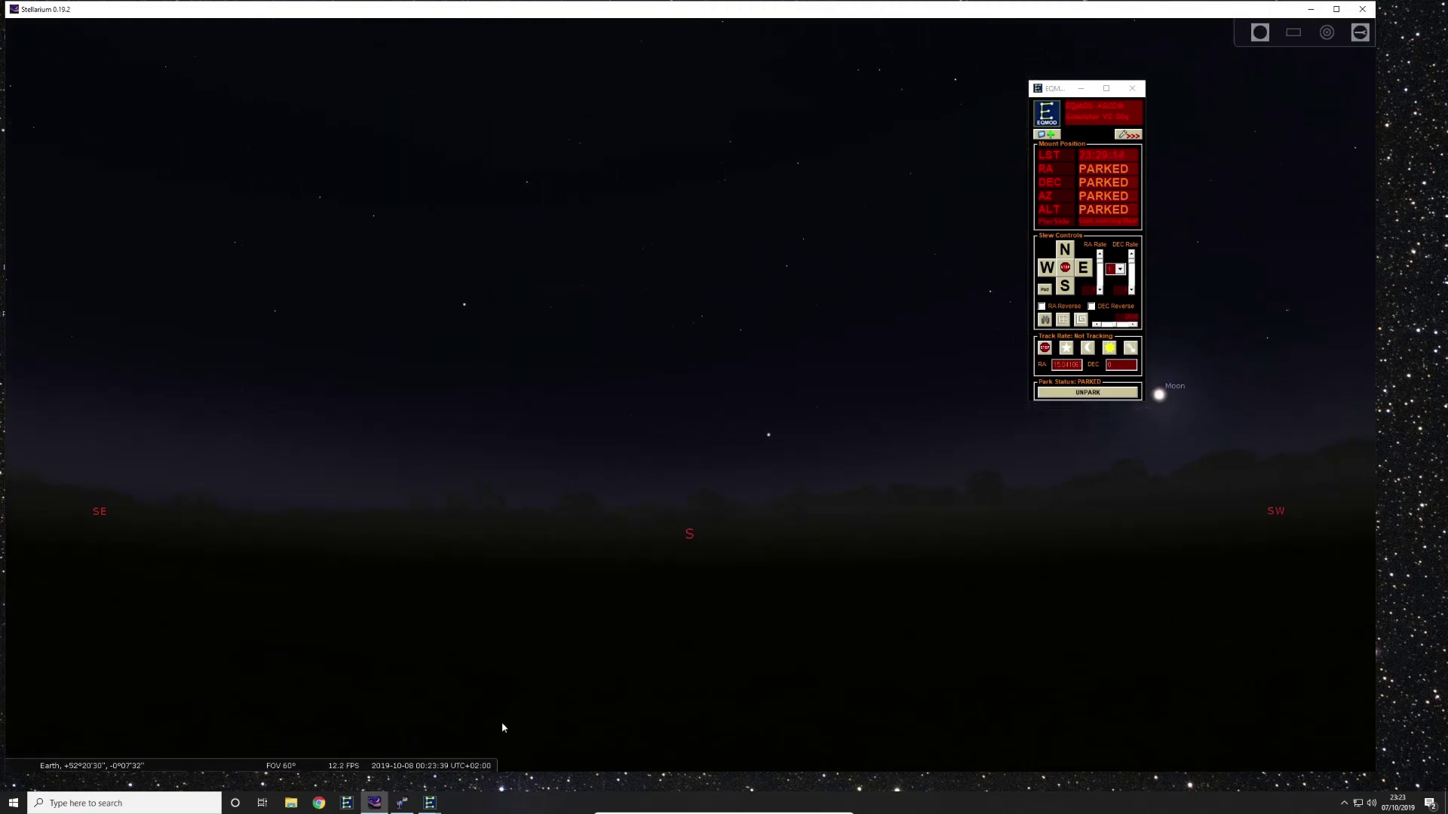
Bring the northern sky into view, unpark the mount in EQMOD with sidereal tracking, and choose another slew rate preset
key(Up)
drag(776, 491, 784, 585)
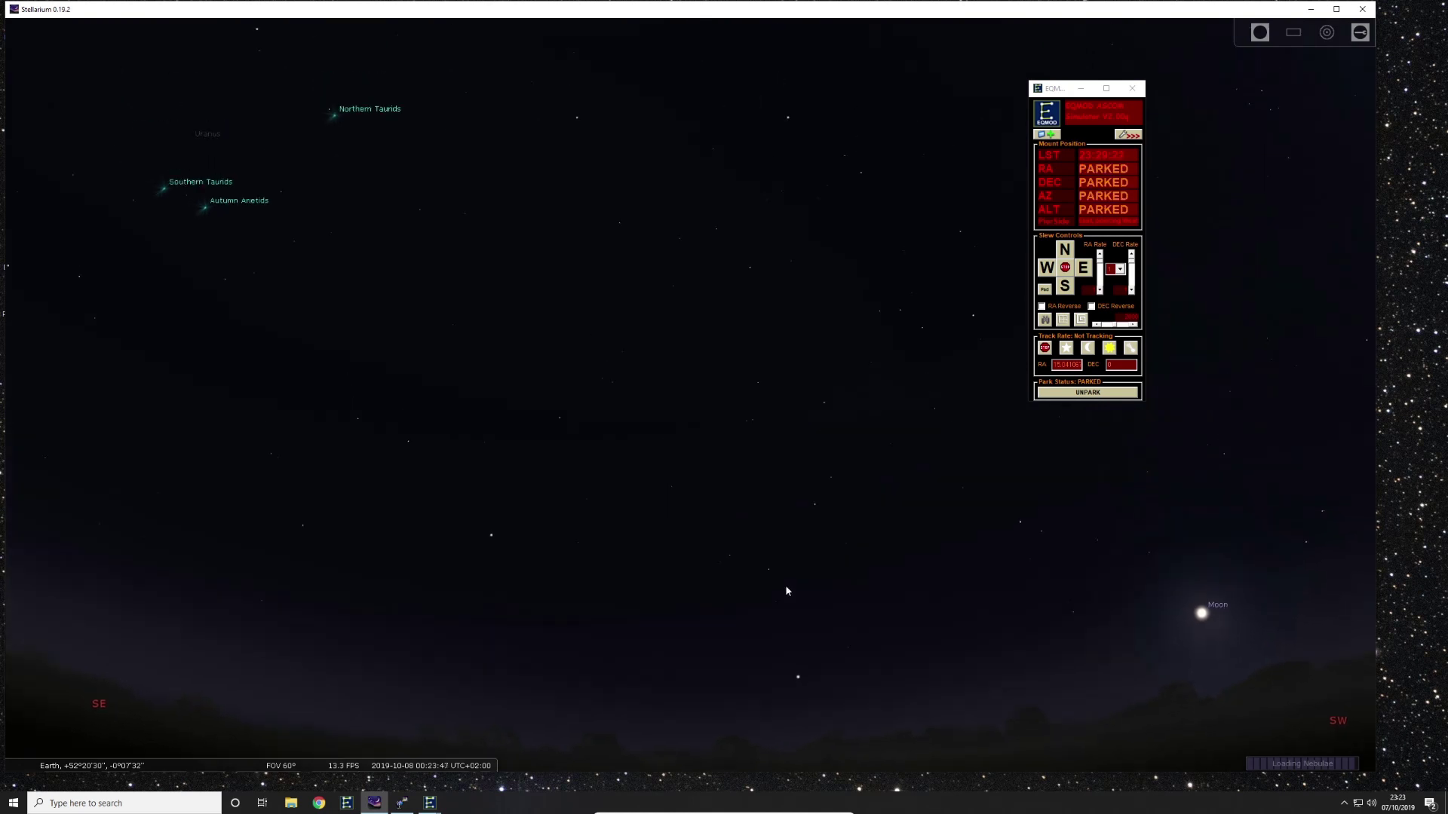
drag(731, 311, 730, 491)
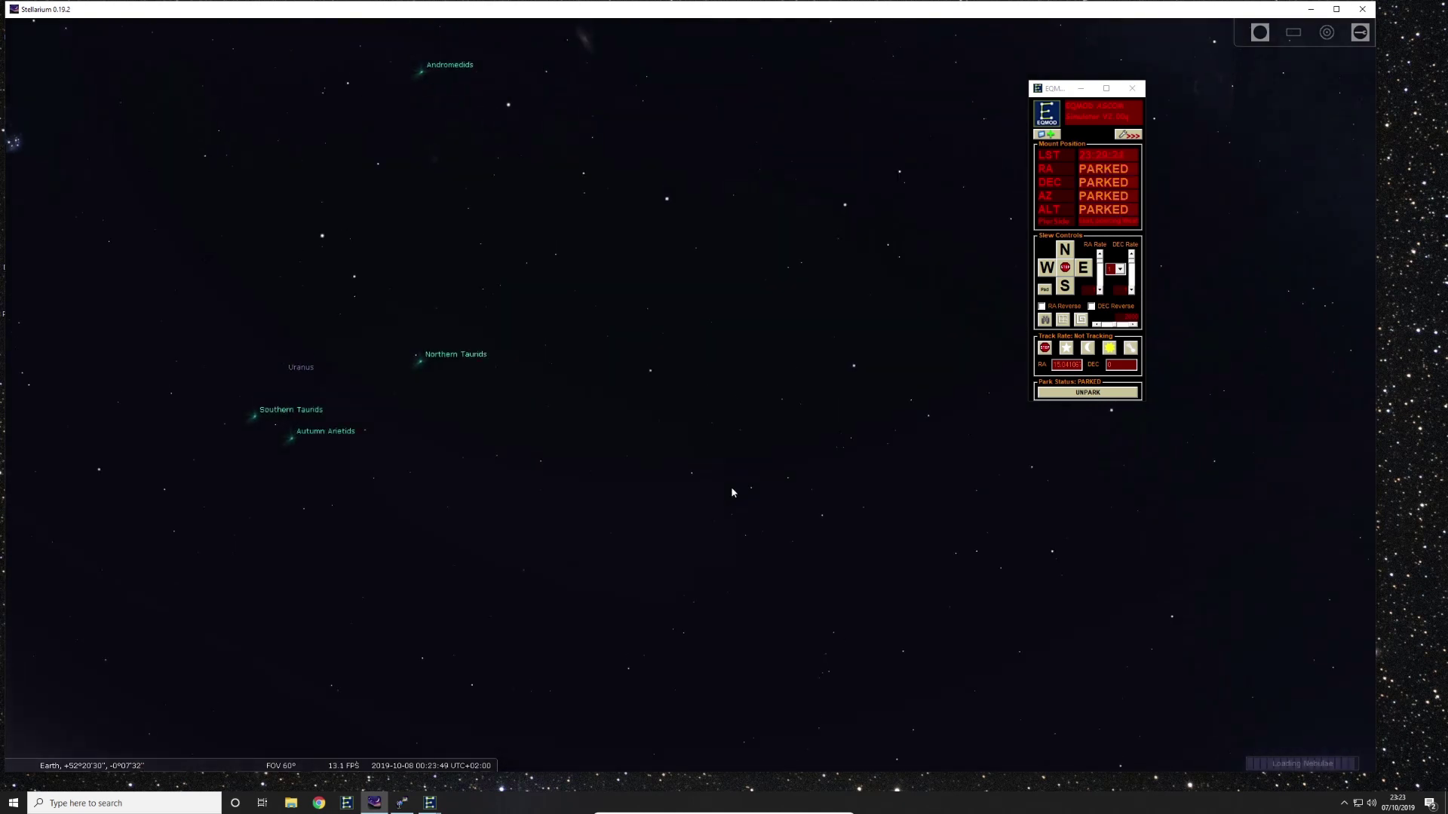
drag(633, 204, 552, 437)
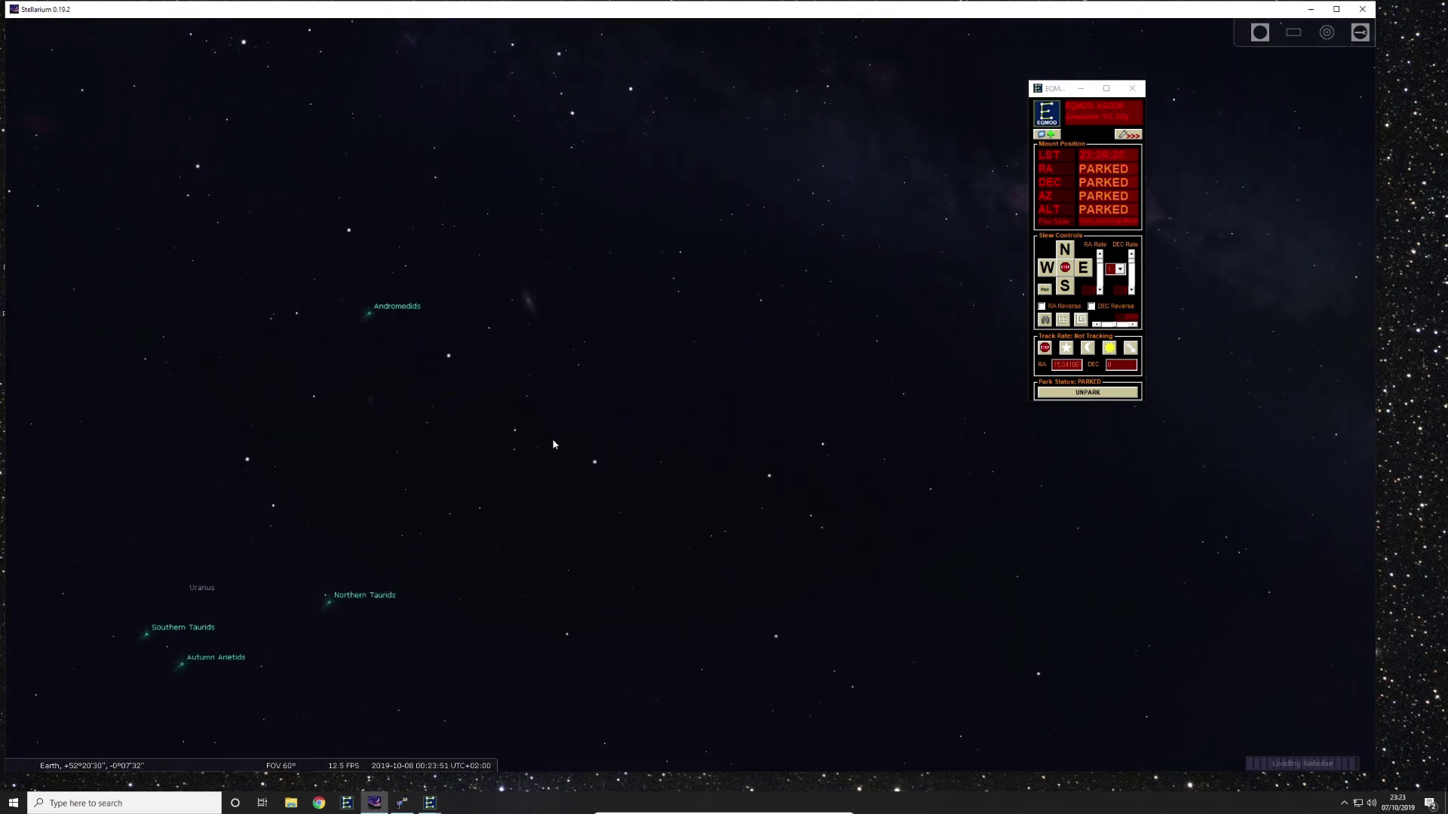
drag(482, 246, 422, 435)
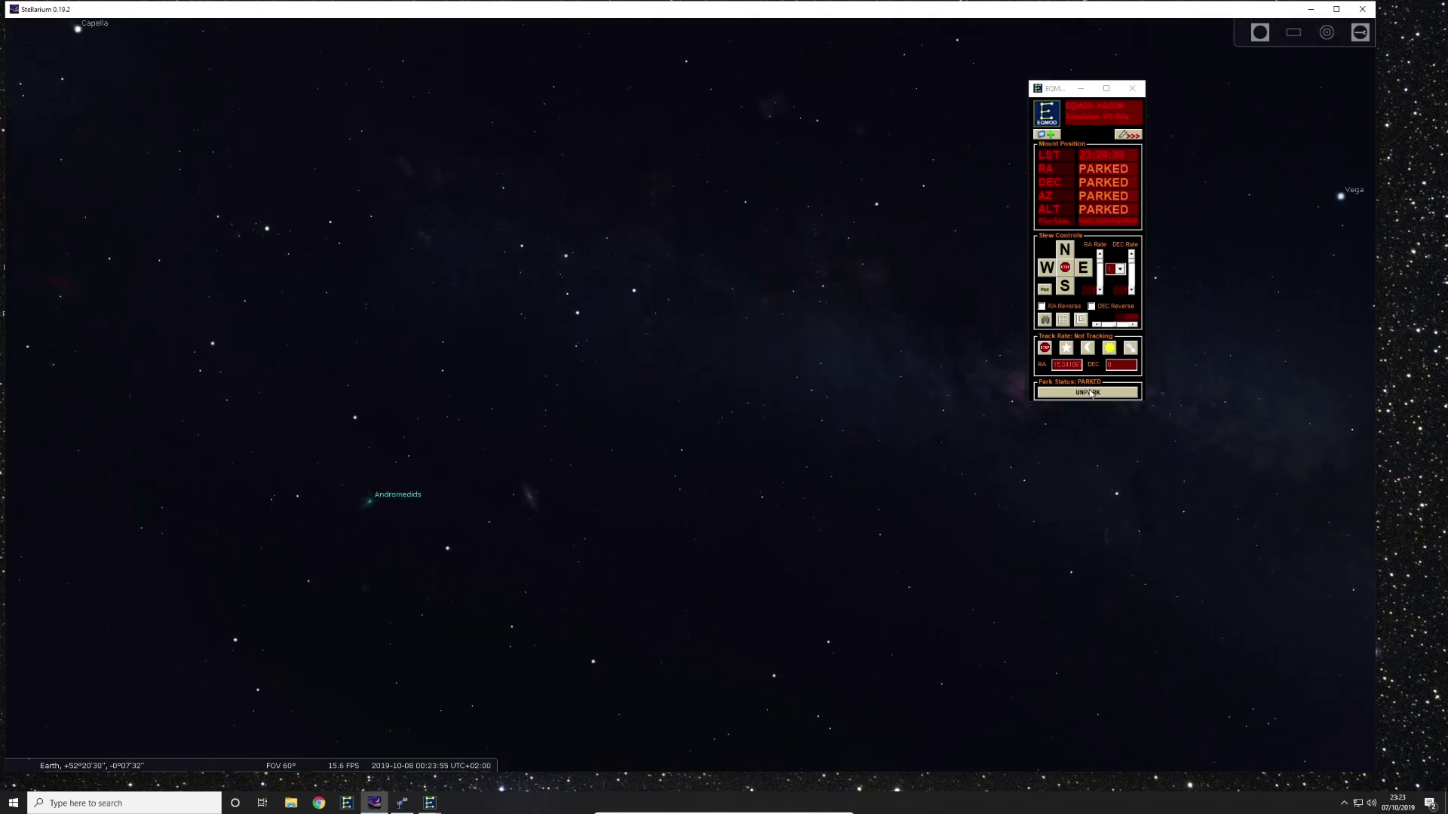
click(1080, 396)
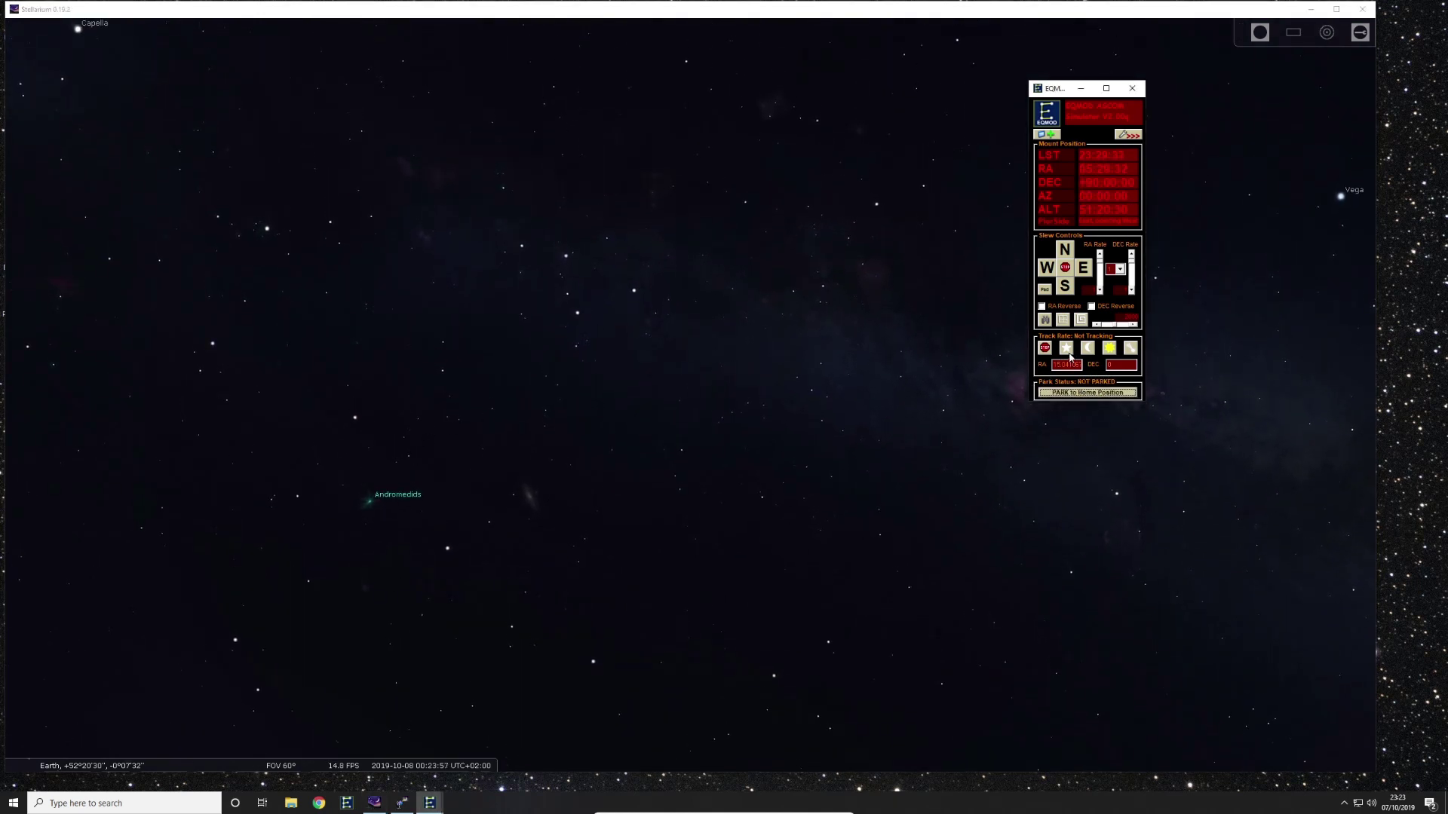
click(1071, 354)
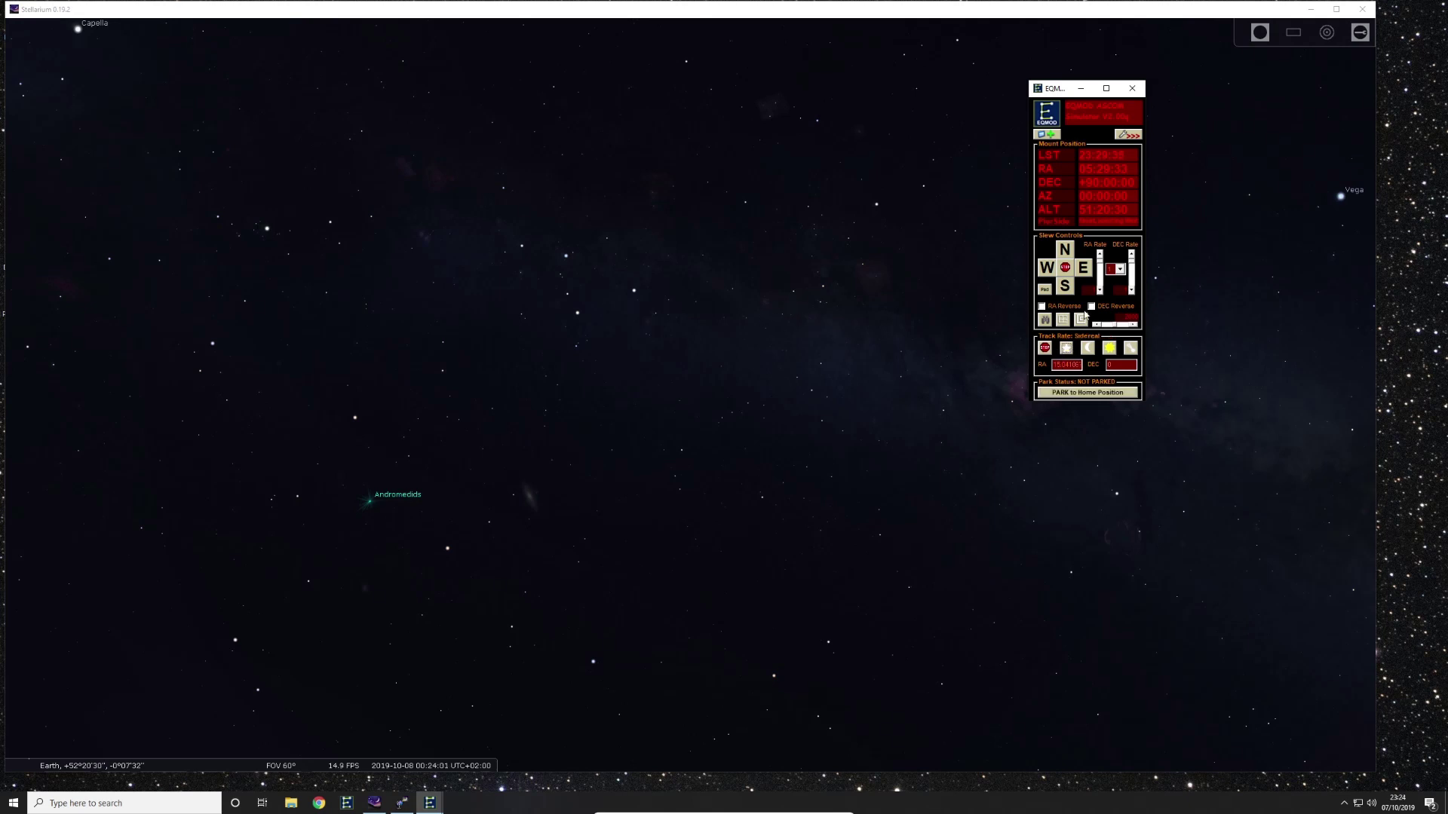
click(1120, 270)
click(1113, 305)
Select Capella in Stellarium, check the slew hotkey in StellariumScope, and slew the mount to the star
drag(504, 217, 558, 403)
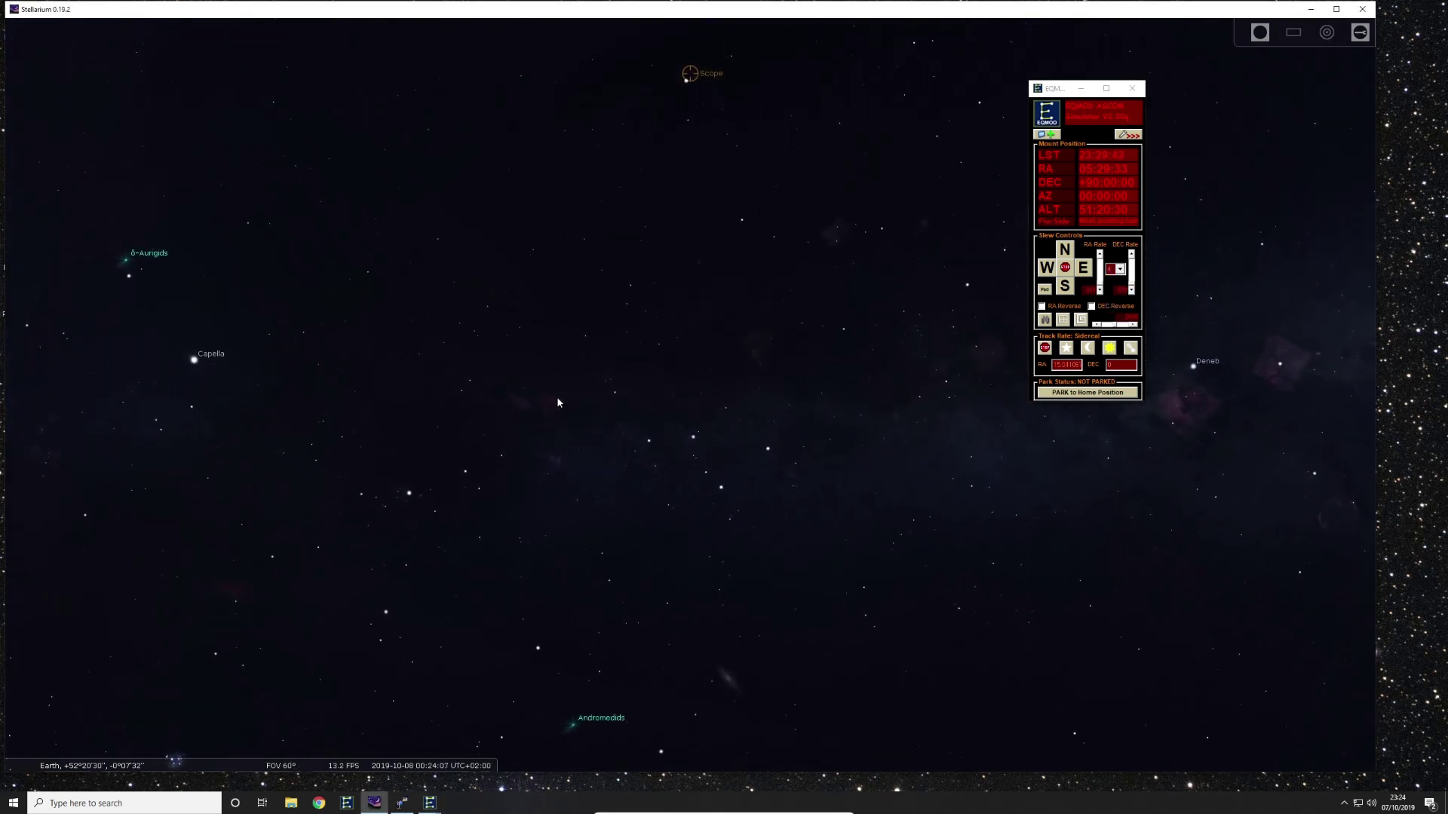
click(195, 361)
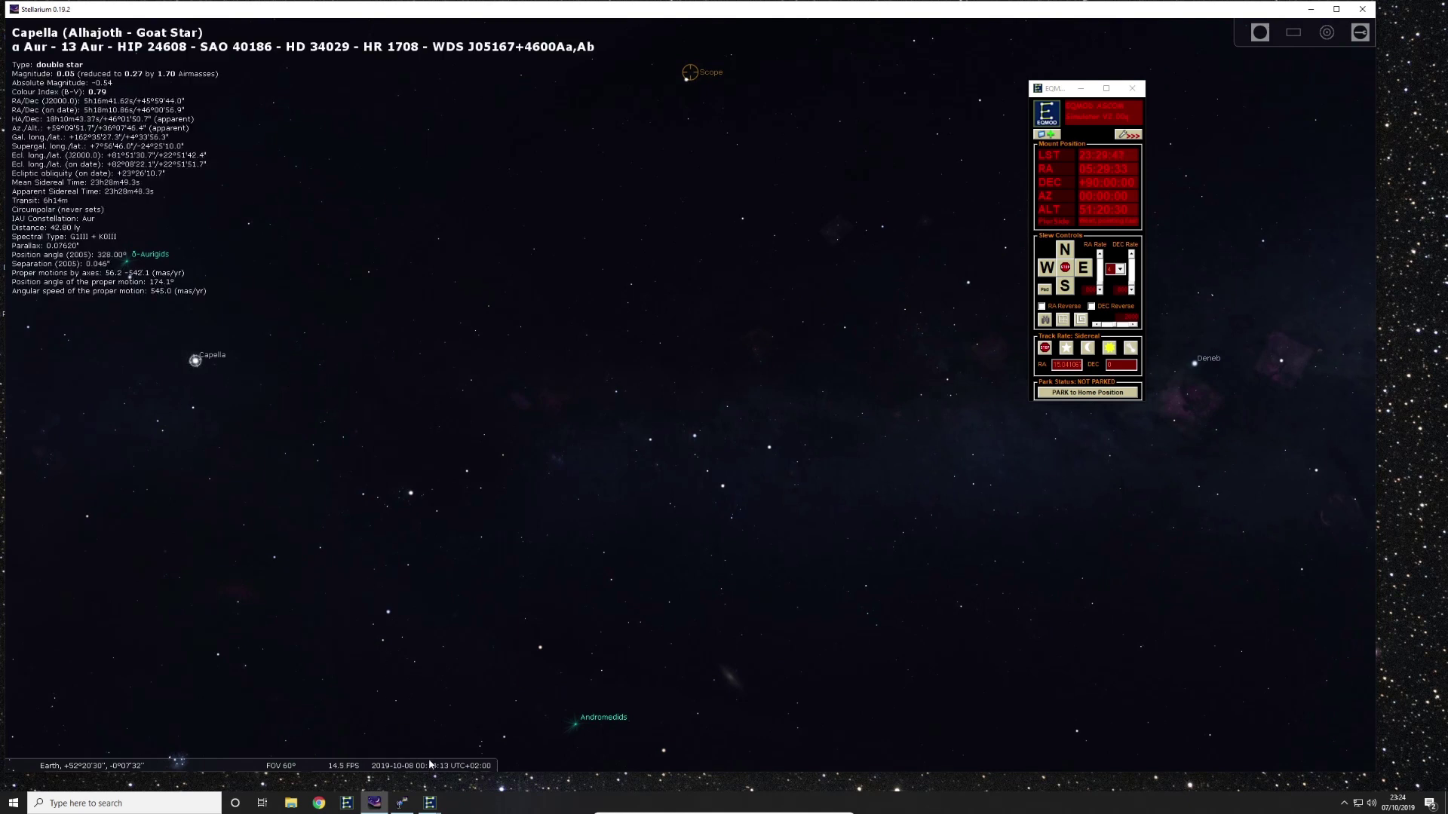
click(402, 803)
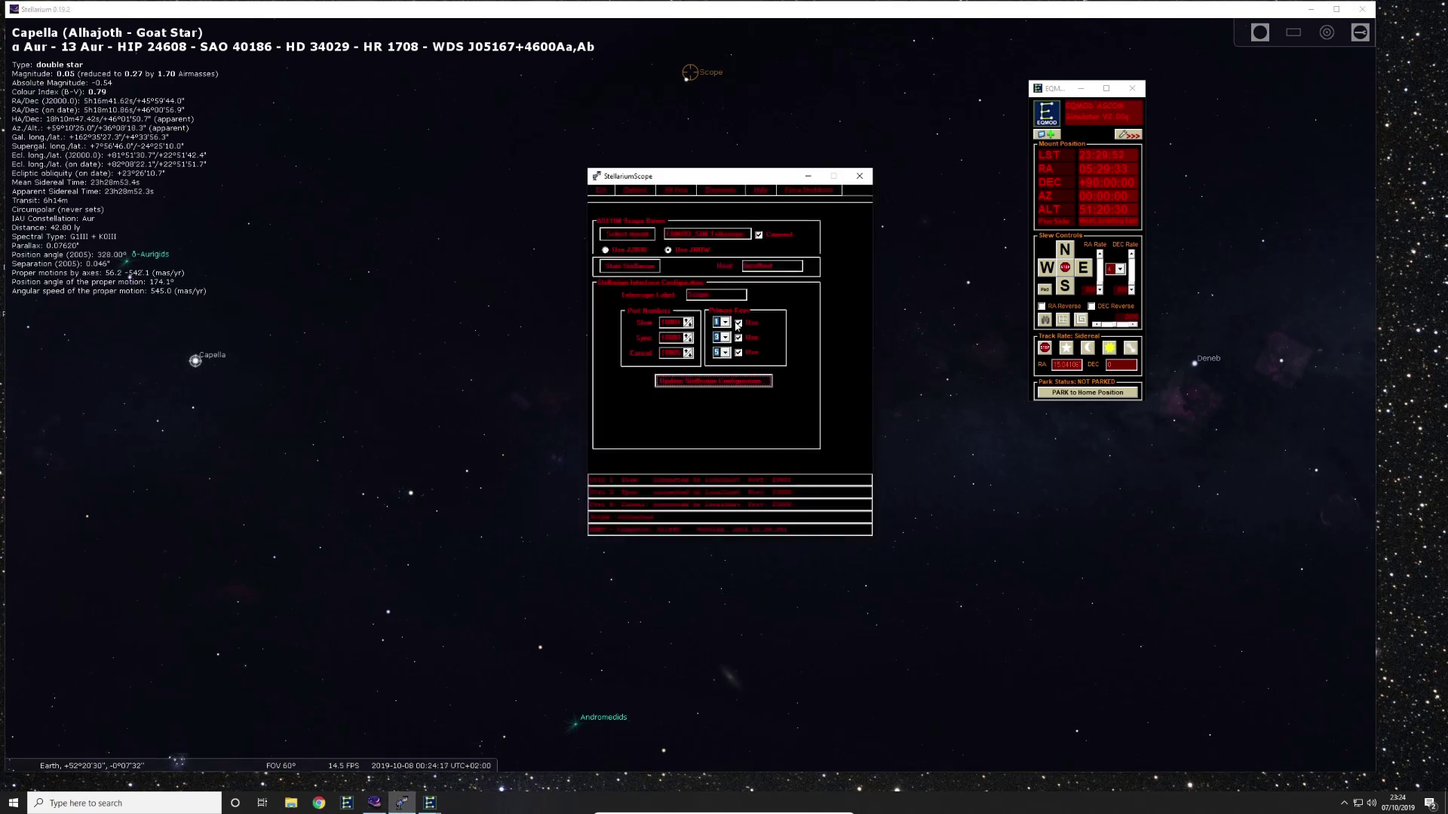
click(716, 337)
click(405, 15)
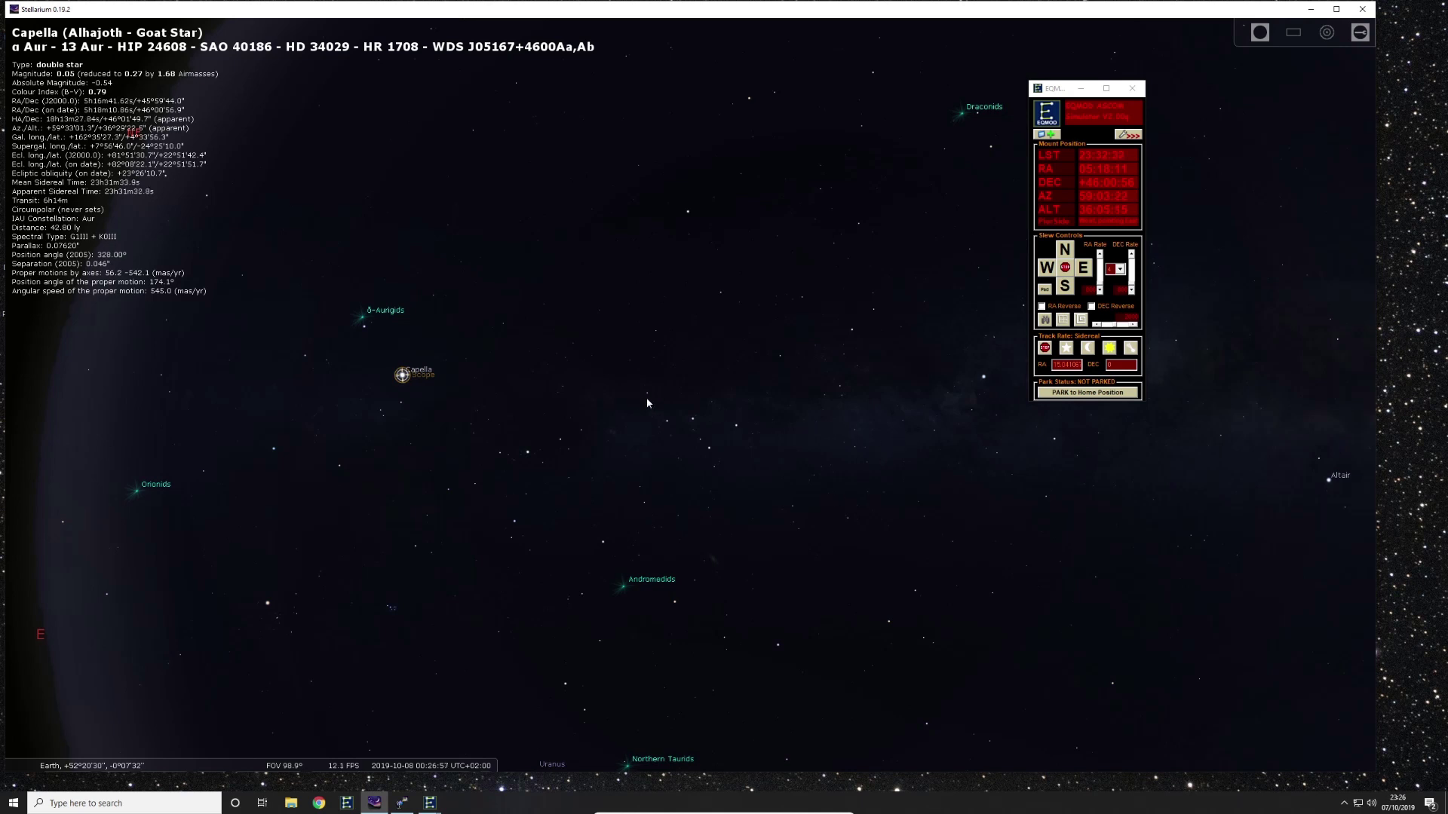
Park the mount to its home position in EQMOD and quit Stellarium
click(1071, 387)
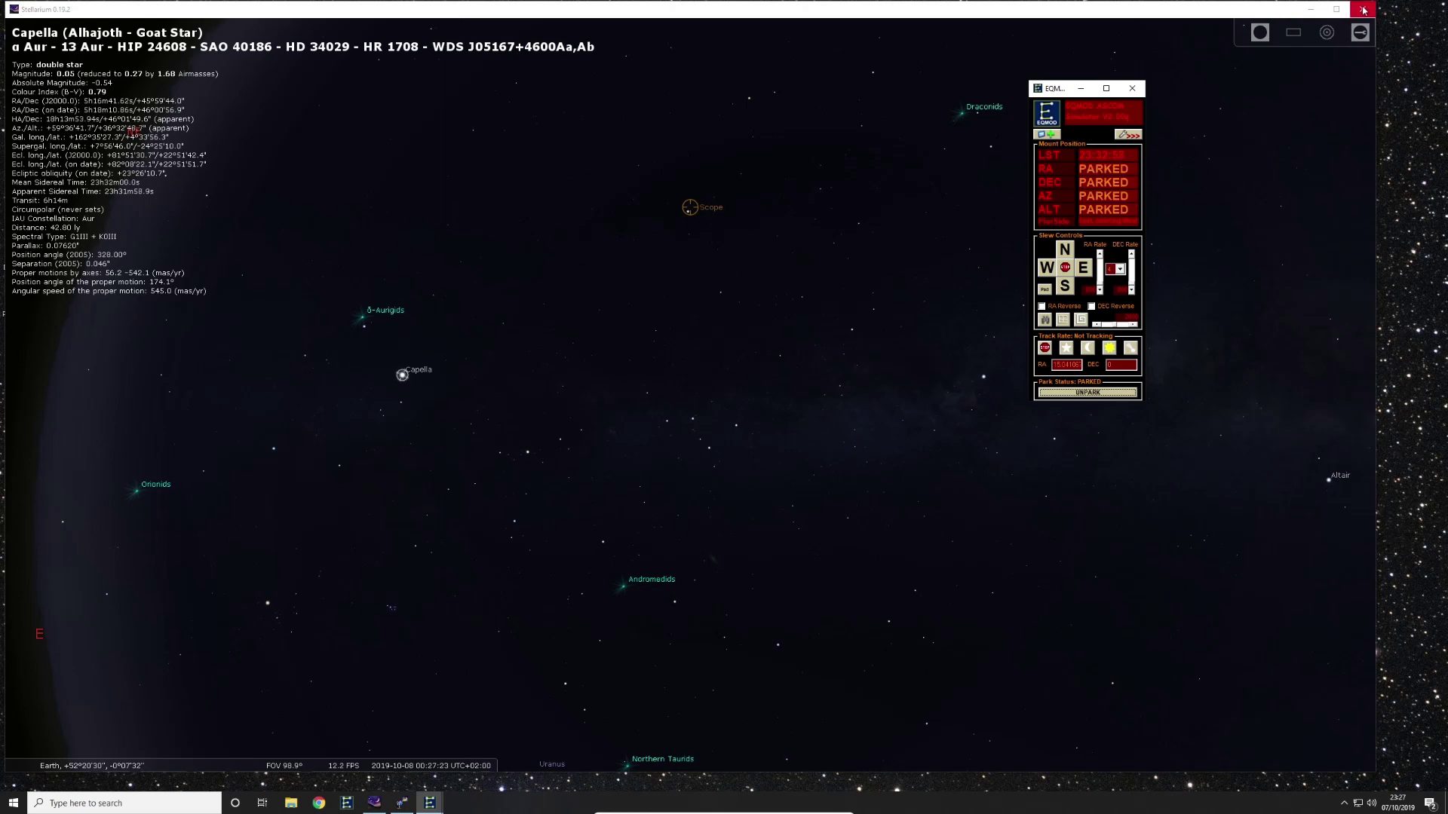
mouse_move(482, 771)
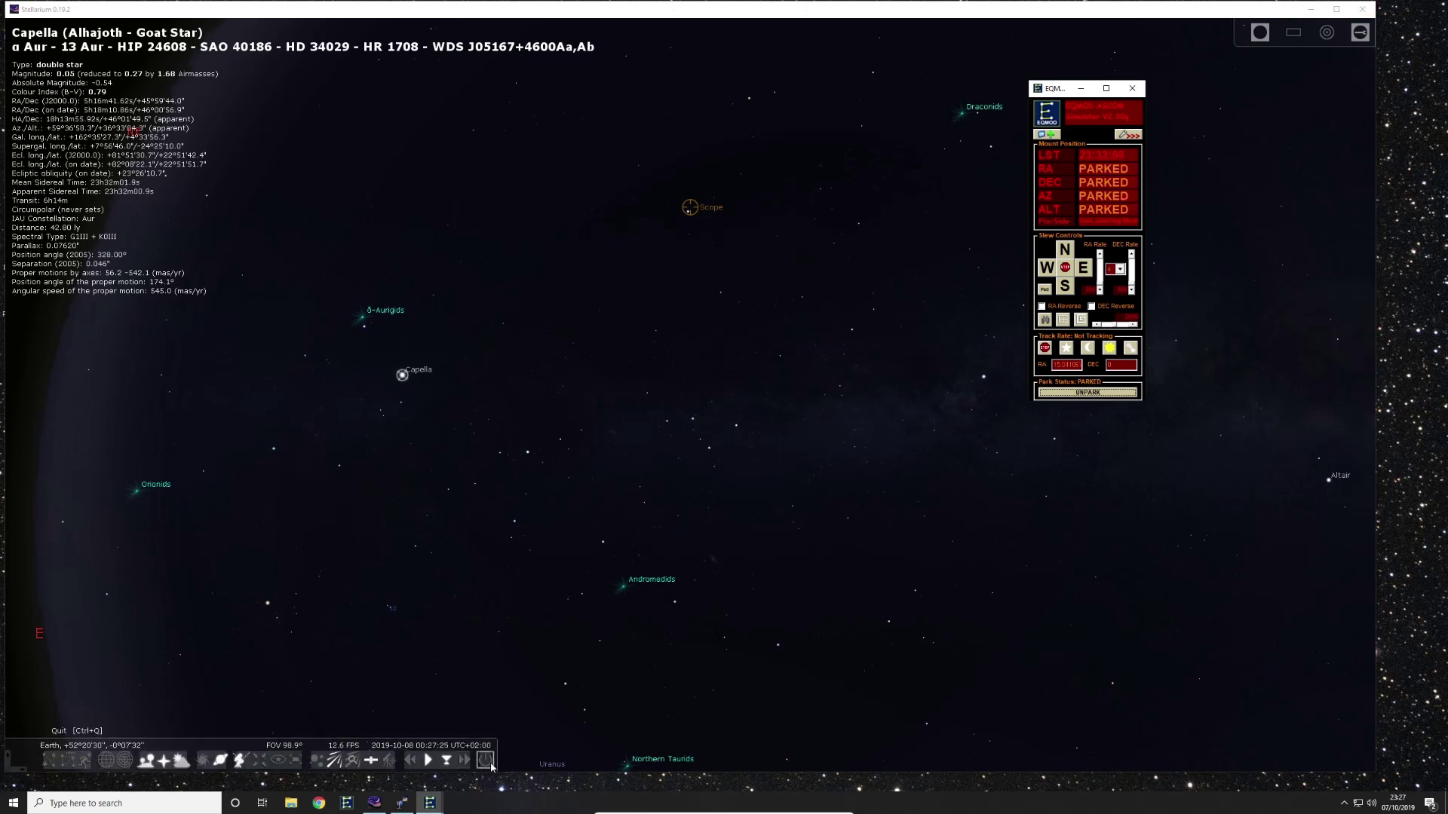
click(485, 760)
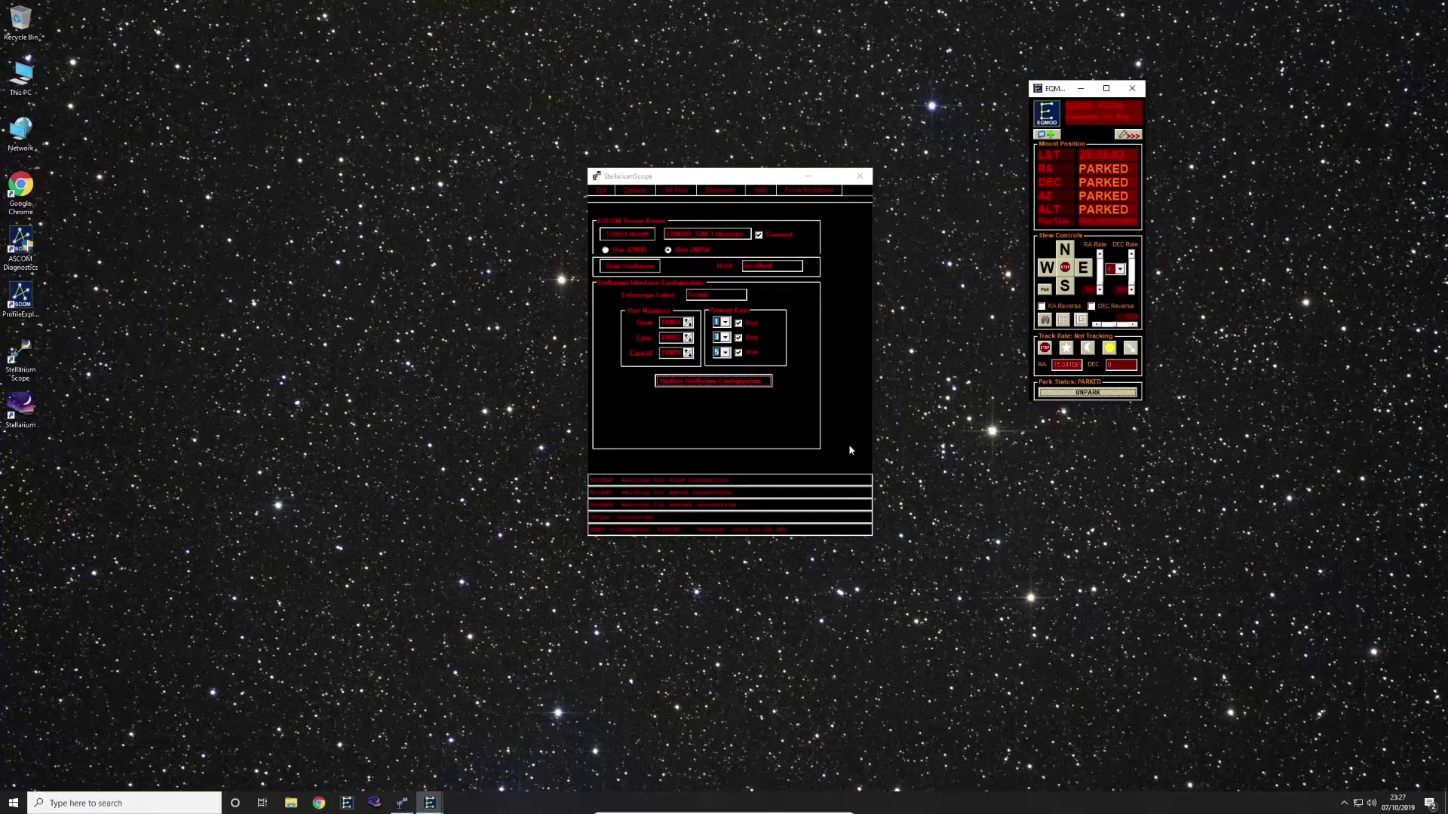
Move the StellariumScope window aside and disconnect it from the mount, acknowledging the disconnect notice
drag(772, 178, 642, 187)
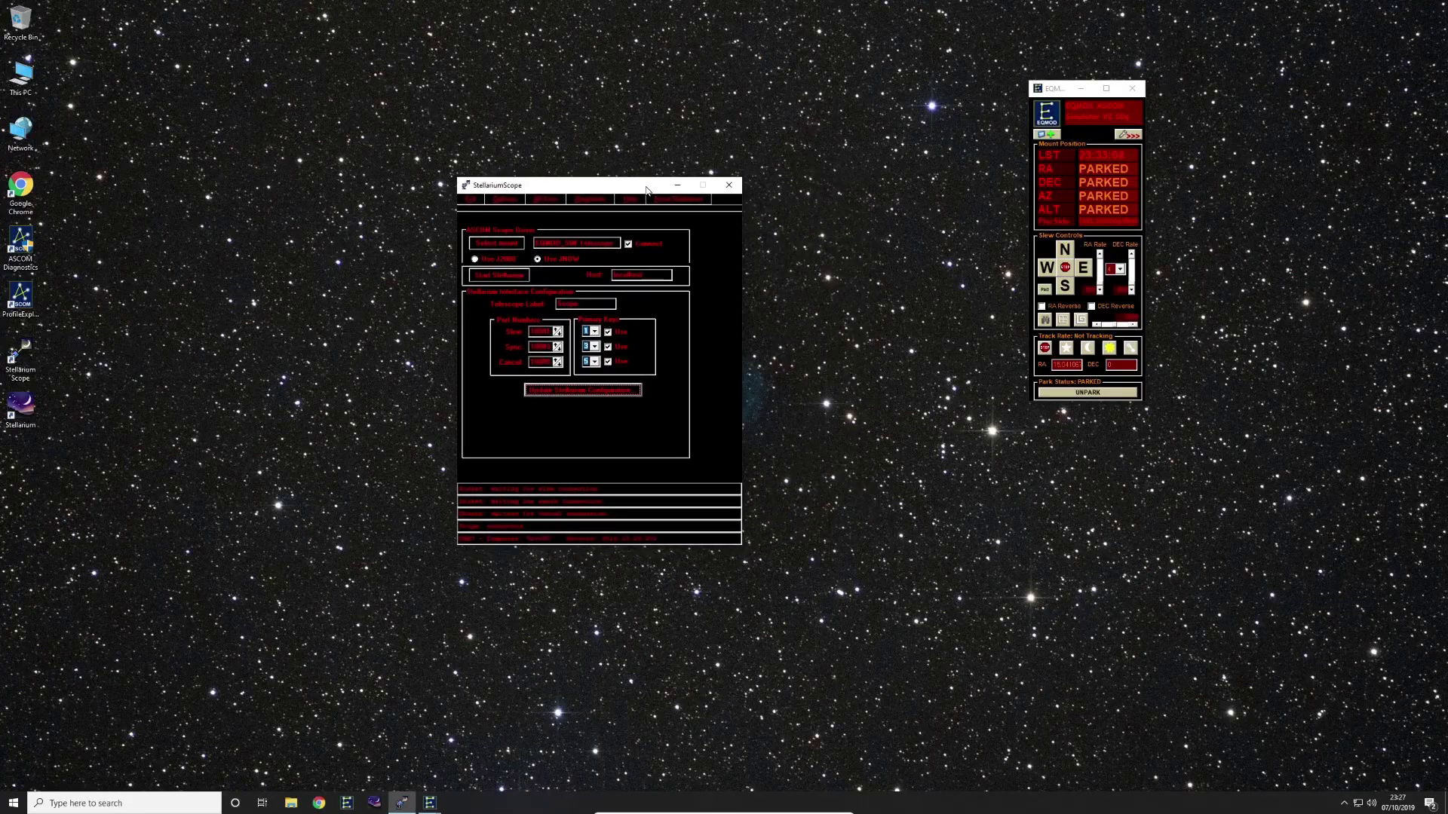
click(629, 243)
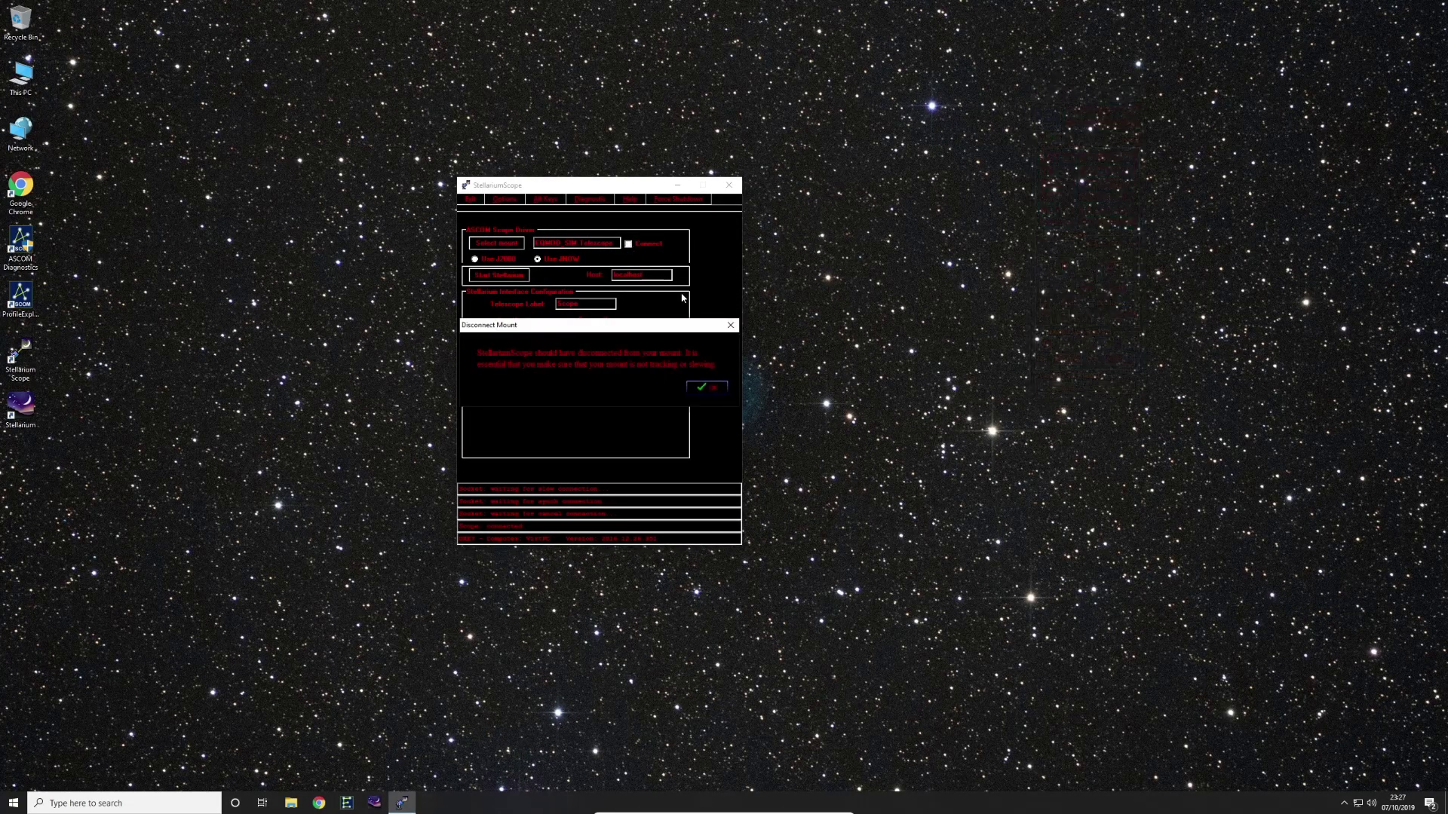
click(706, 387)
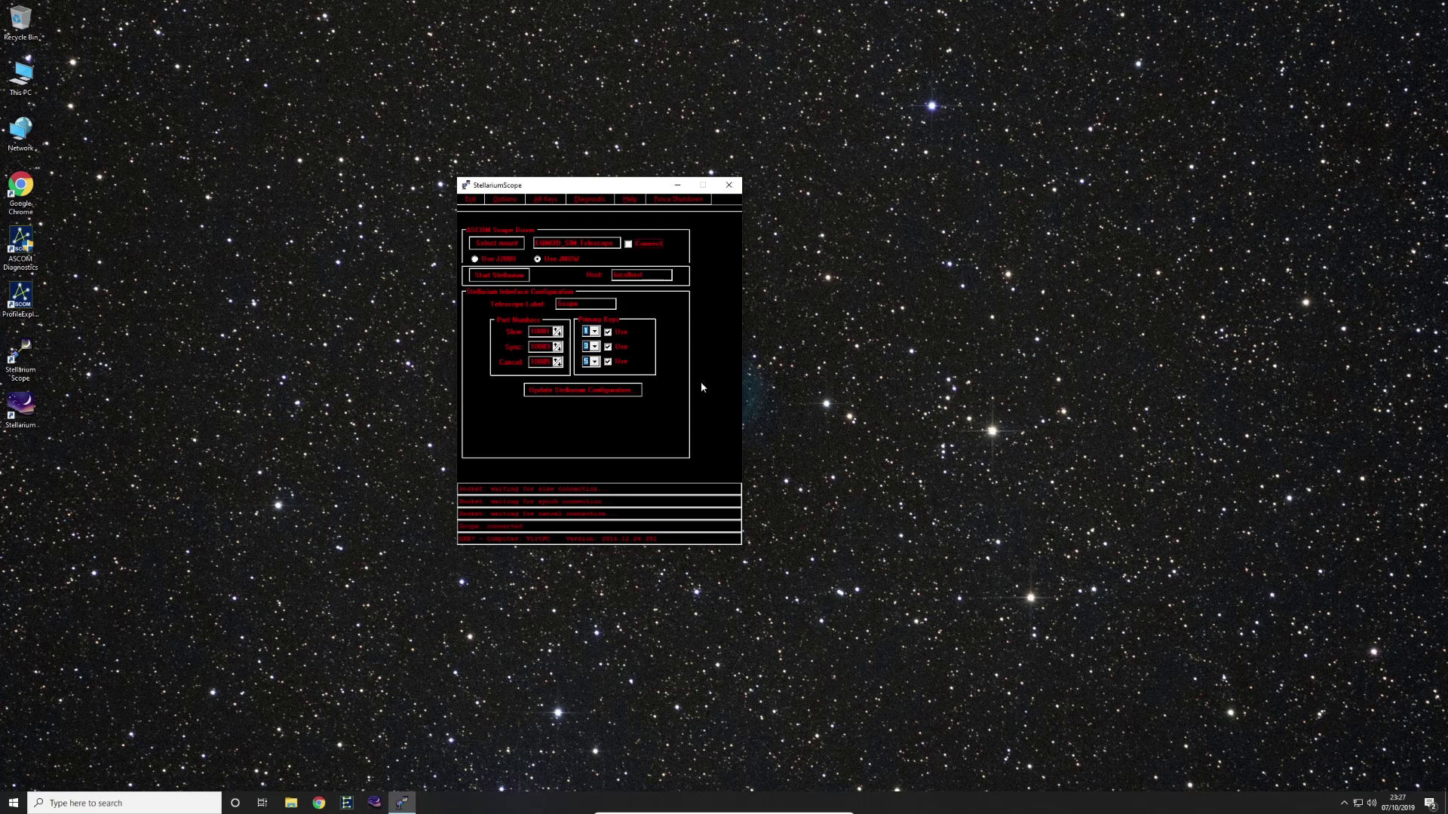
Exit StellariumScope and agree to the shutdown
click(466, 201)
click(483, 214)
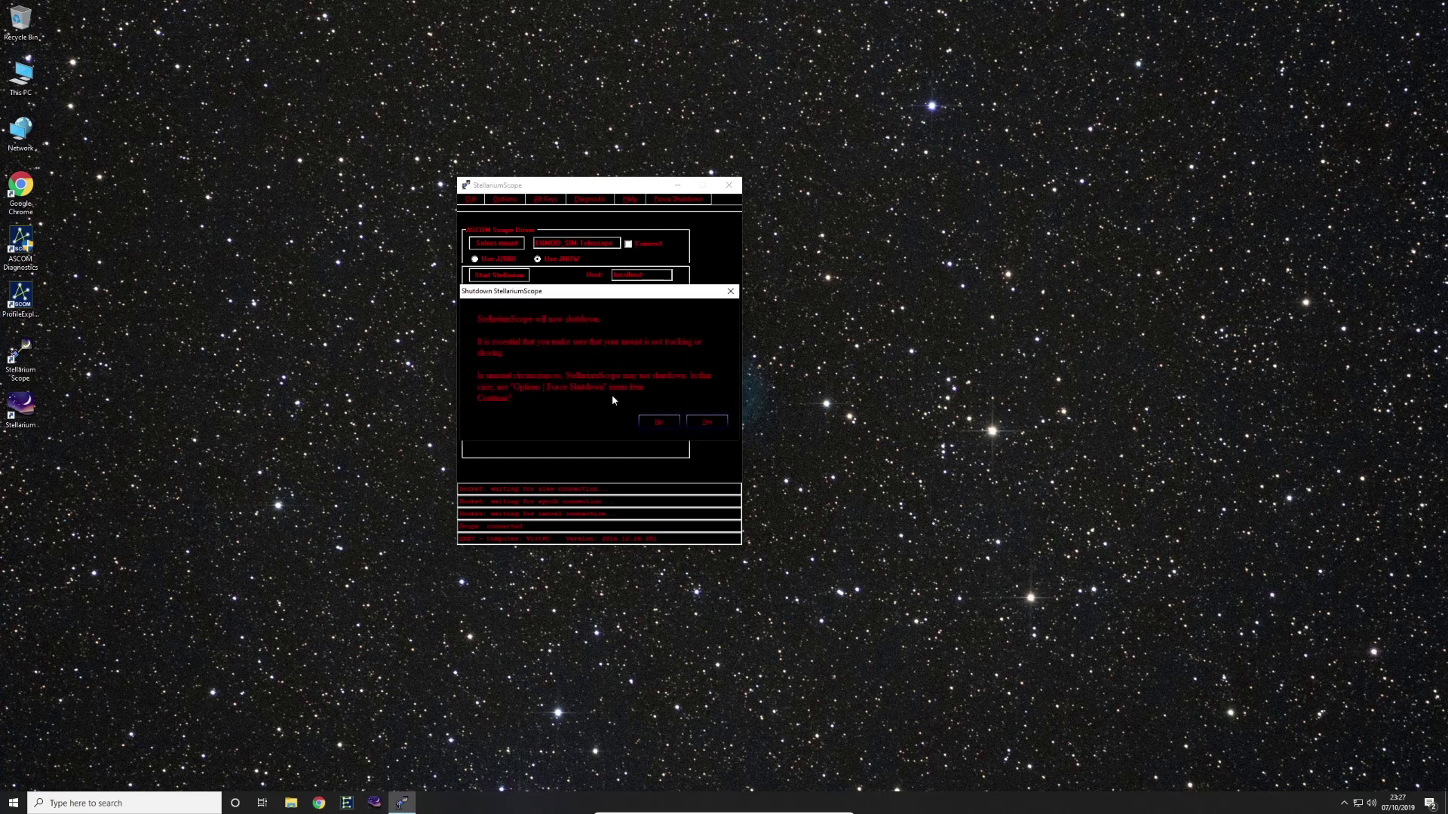
click(709, 424)
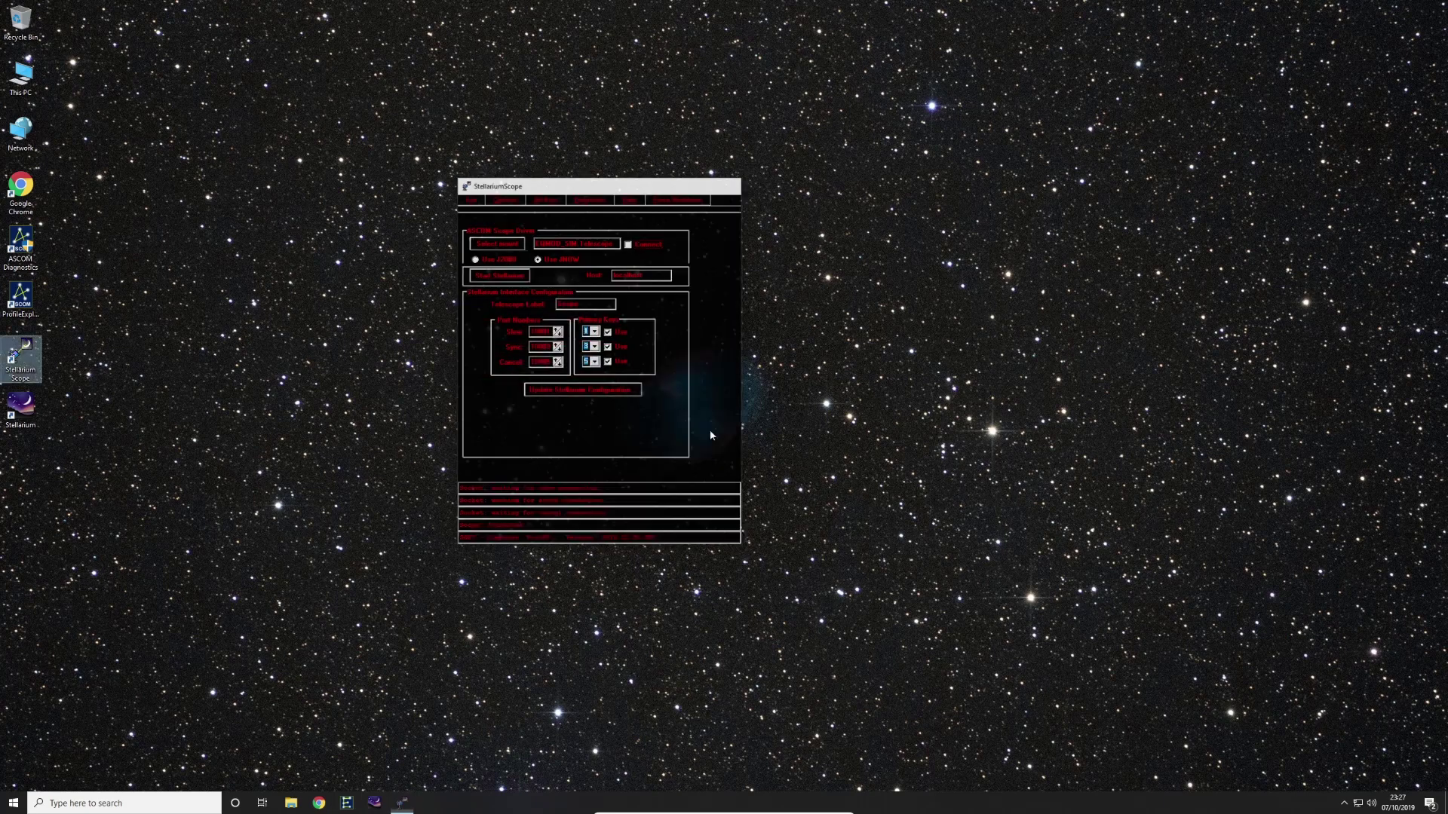